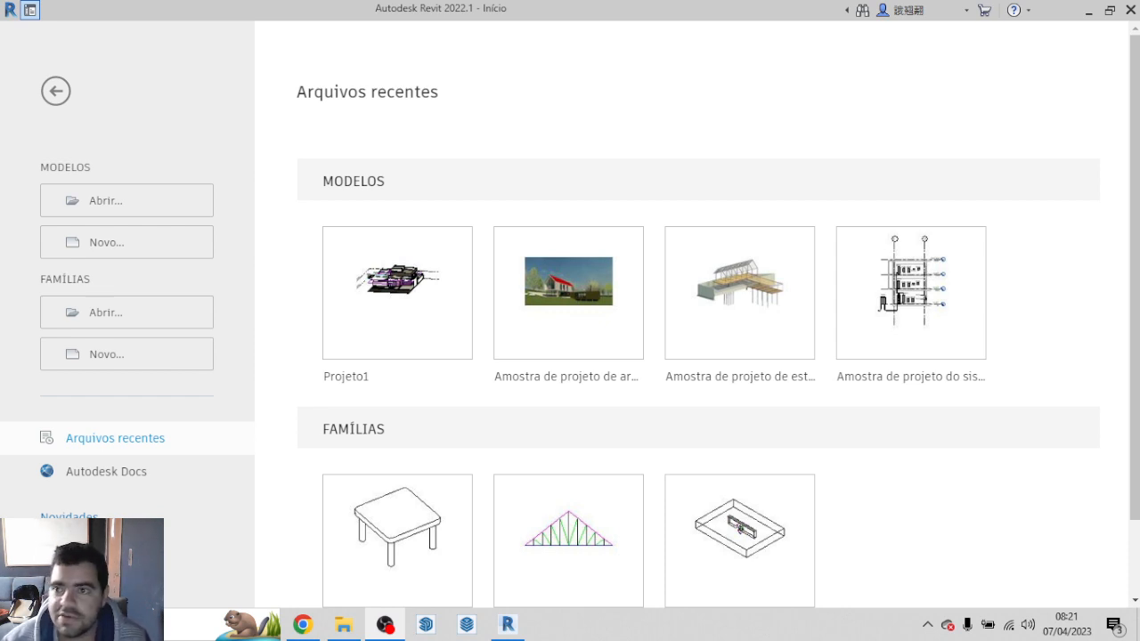
Step: Switch to Chrome and show ENTENDENDO A PLANTA.pdf in full screen from its title slide
{"action": "left_click", "coordinate": [1088, 11]}
{"action": "left_click", "coordinate": [303, 624]}
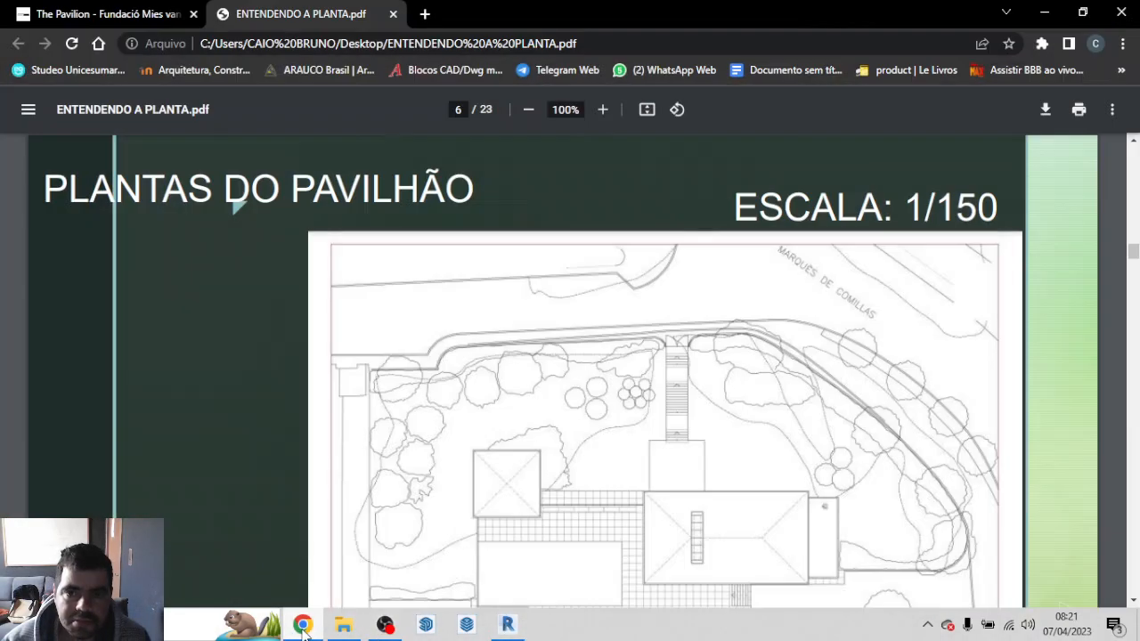
{"action": "key", "text": "F11"}
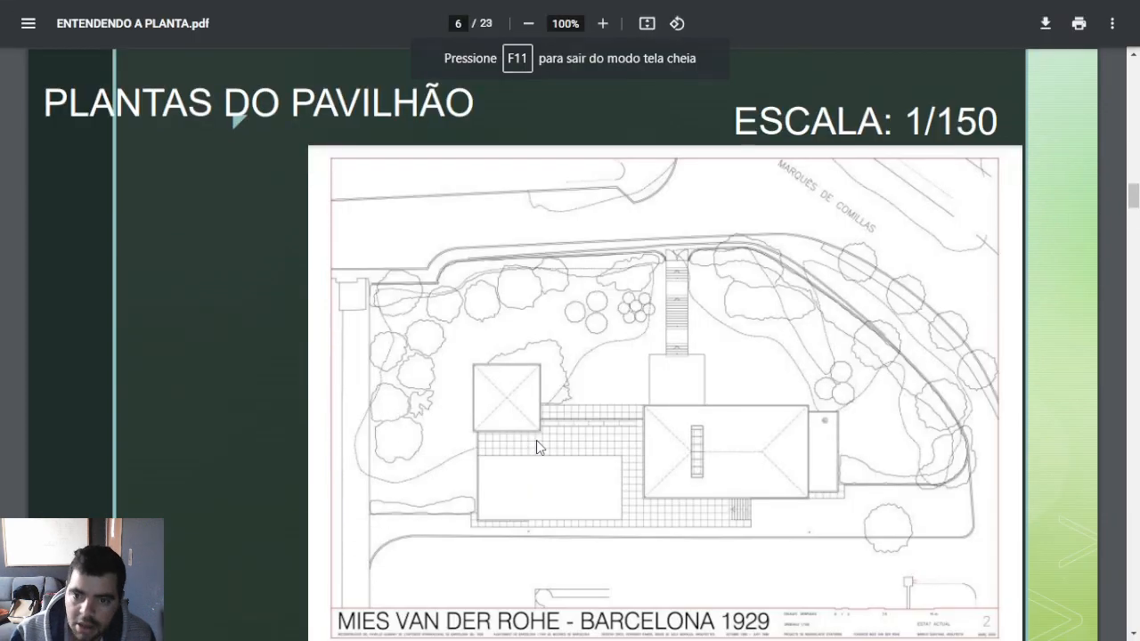
{"action": "scroll", "coordinate": [536, 440], "scroll_direction": "up", "scroll_amount": 20}
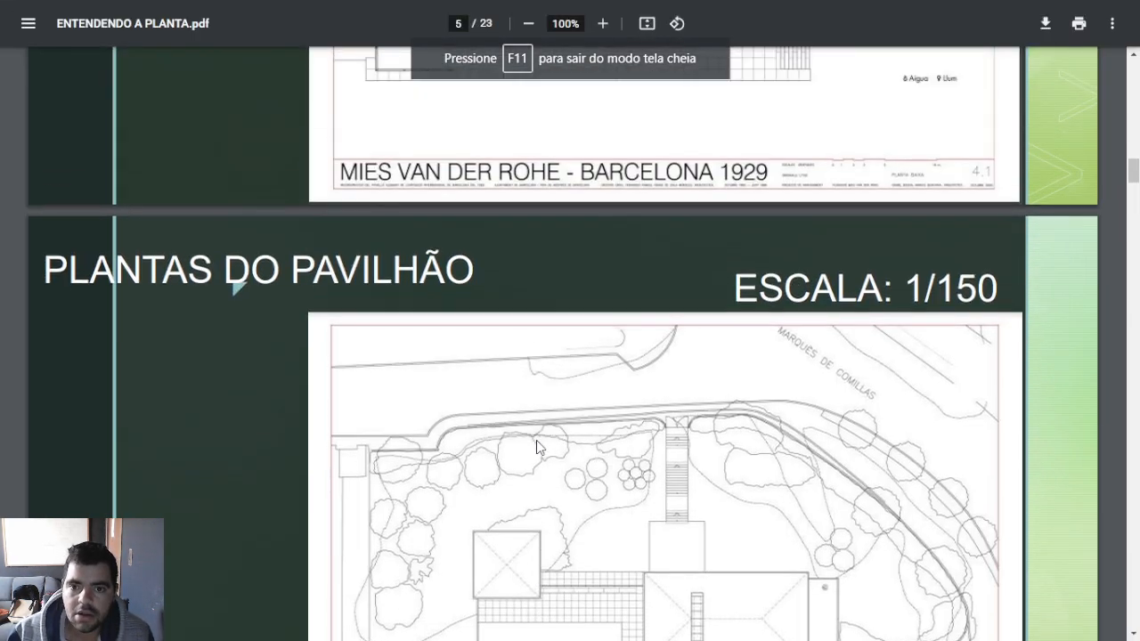
{"action": "scroll", "coordinate": [536, 440], "scroll_direction": "up", "scroll_amount": 5}
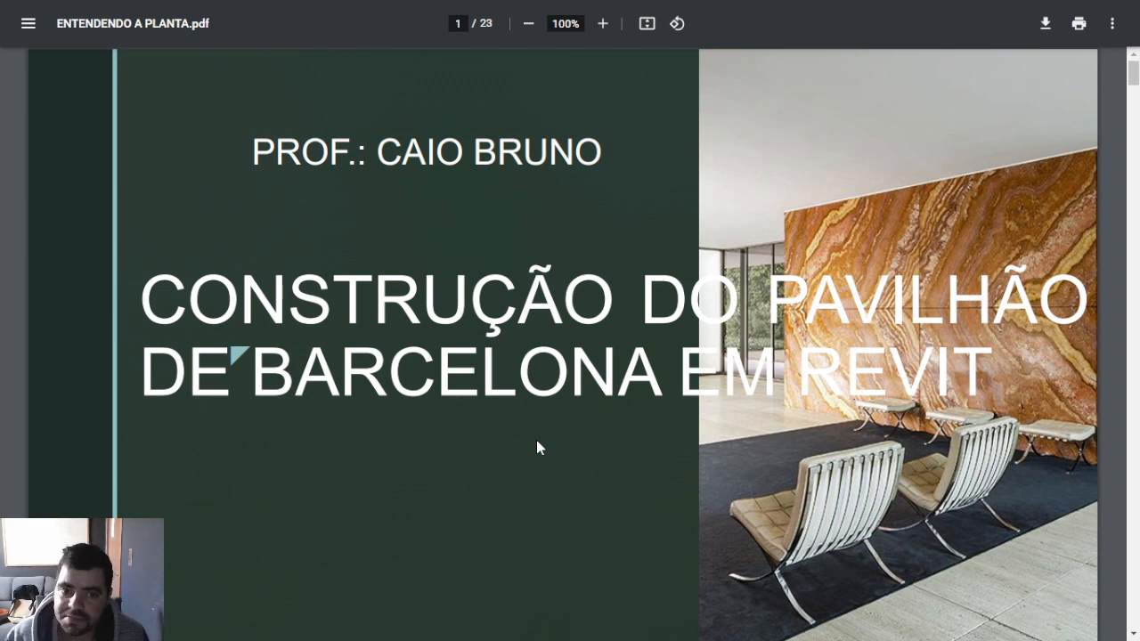
Step: Read the introductory slides on what BIM is, what Revit is for, and the details of the activity
{"action": "scroll", "coordinate": [536, 440], "scroll_direction": "down", "scroll_amount": 7}
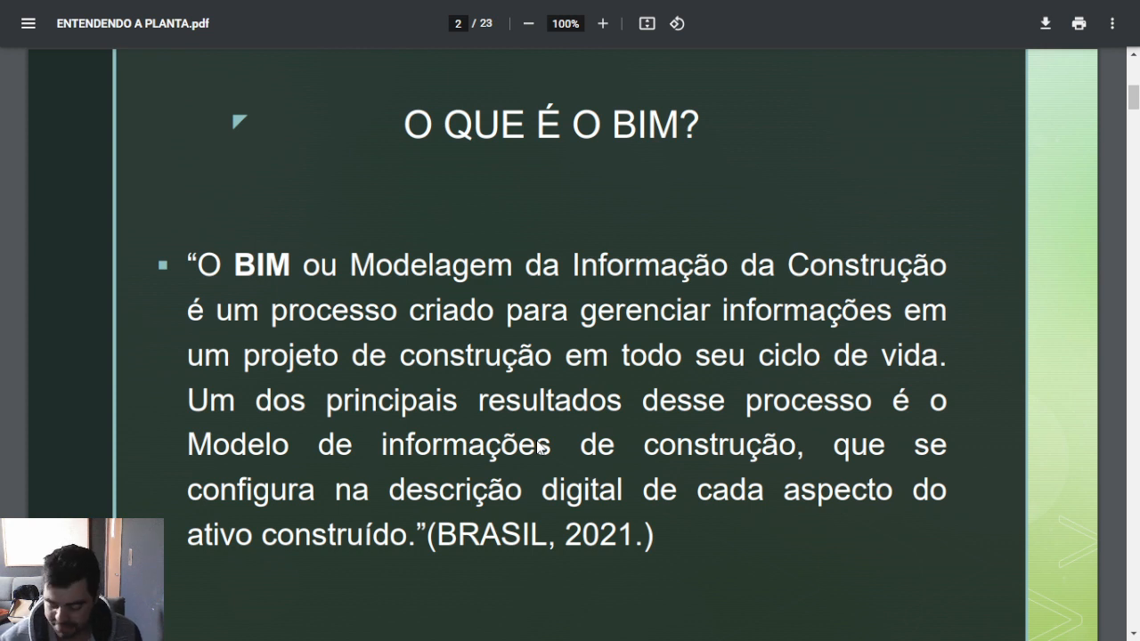
{"action": "key", "text": "Right"}
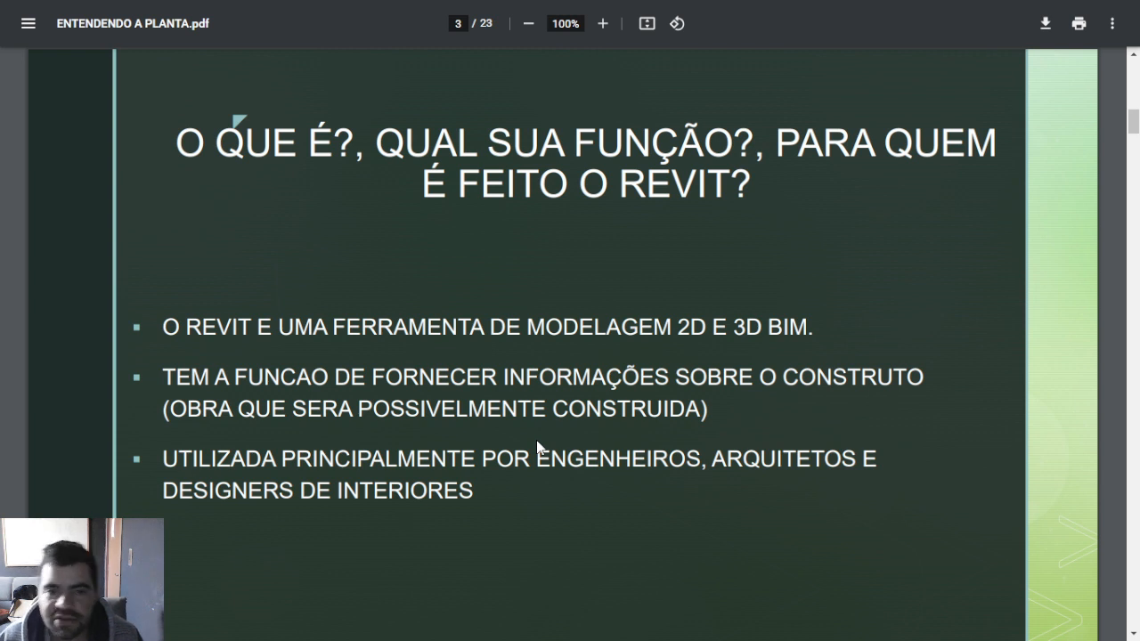
{"action": "key", "text": "Right"}
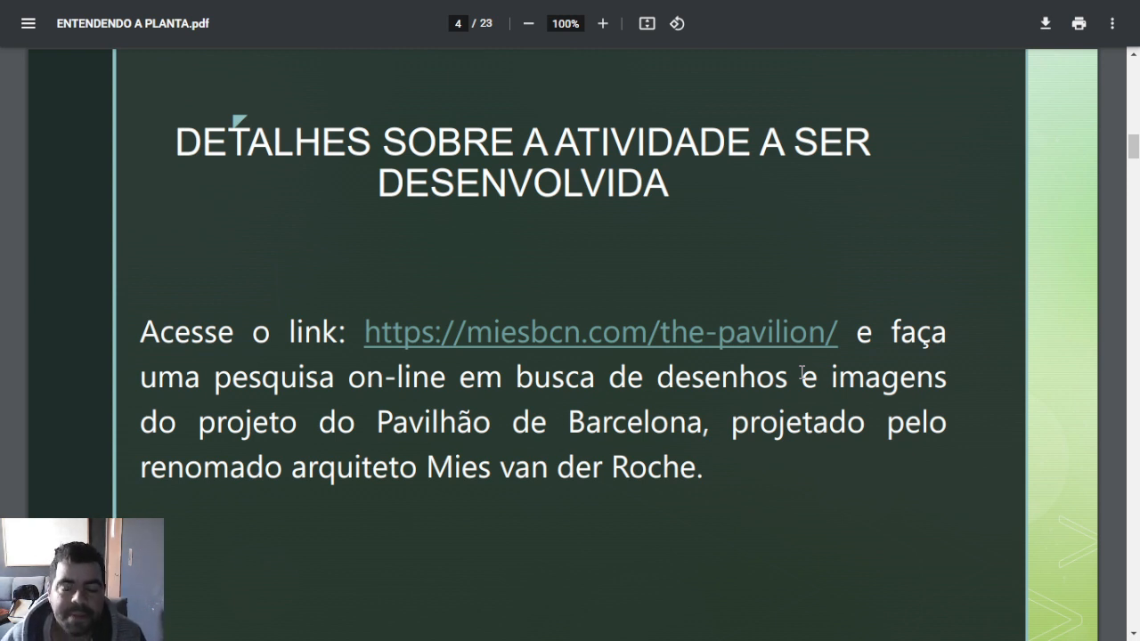
Step: Examine the pavilion plan slides at scales 1/100, 1/150 and 1/200
{"action": "key", "text": "Right"}
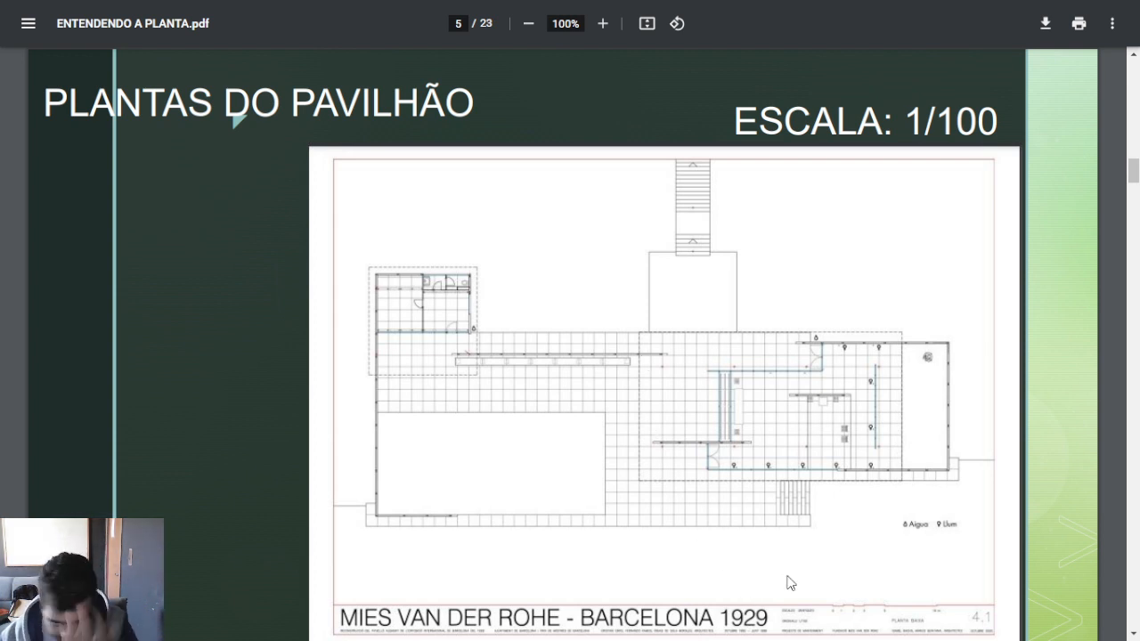
{"action": "key", "text": "Right"}
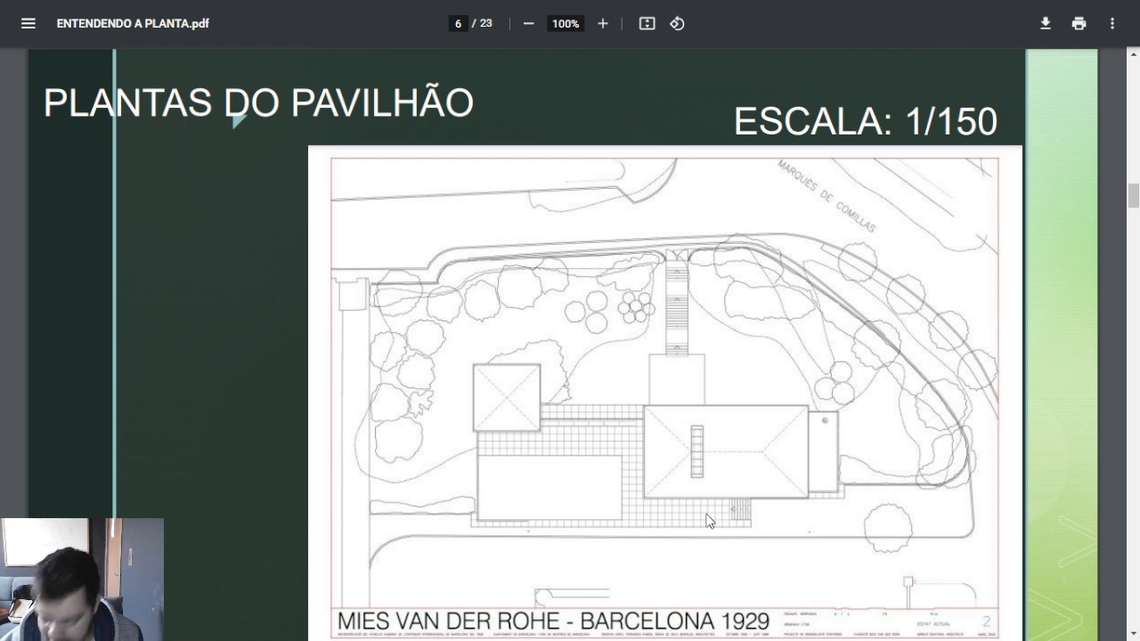
{"action": "key", "text": "Right"}
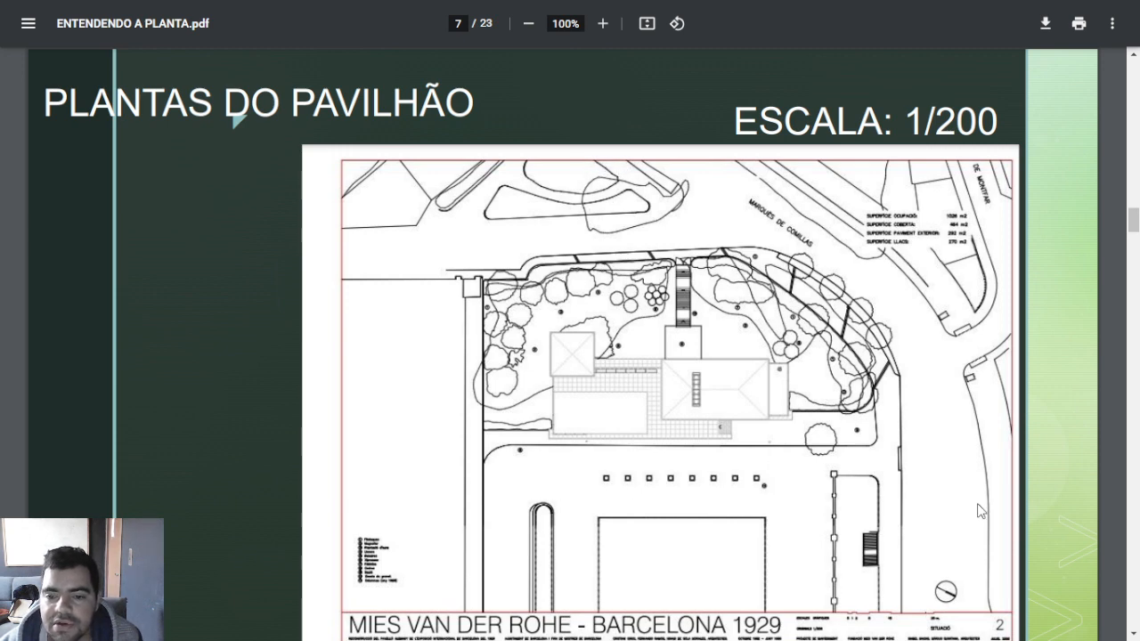
{"action": "scroll", "coordinate": [1002, 631], "scroll_direction": "down", "scroll_amount": 6}
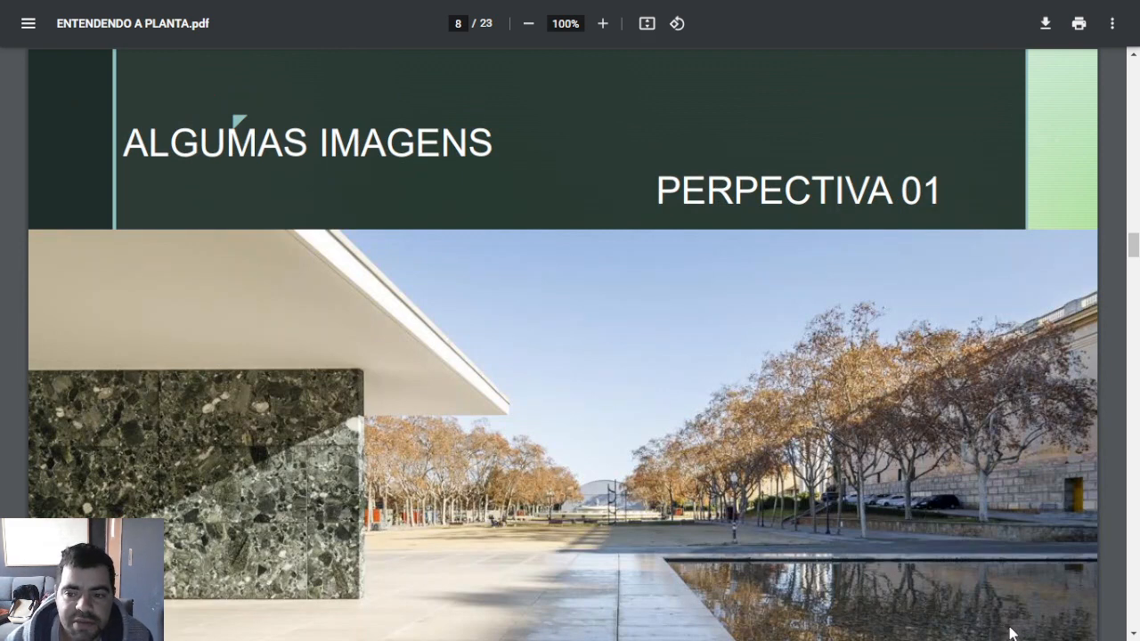
{"action": "scroll", "coordinate": [640, 549], "scroll_direction": "up", "scroll_amount": 5}
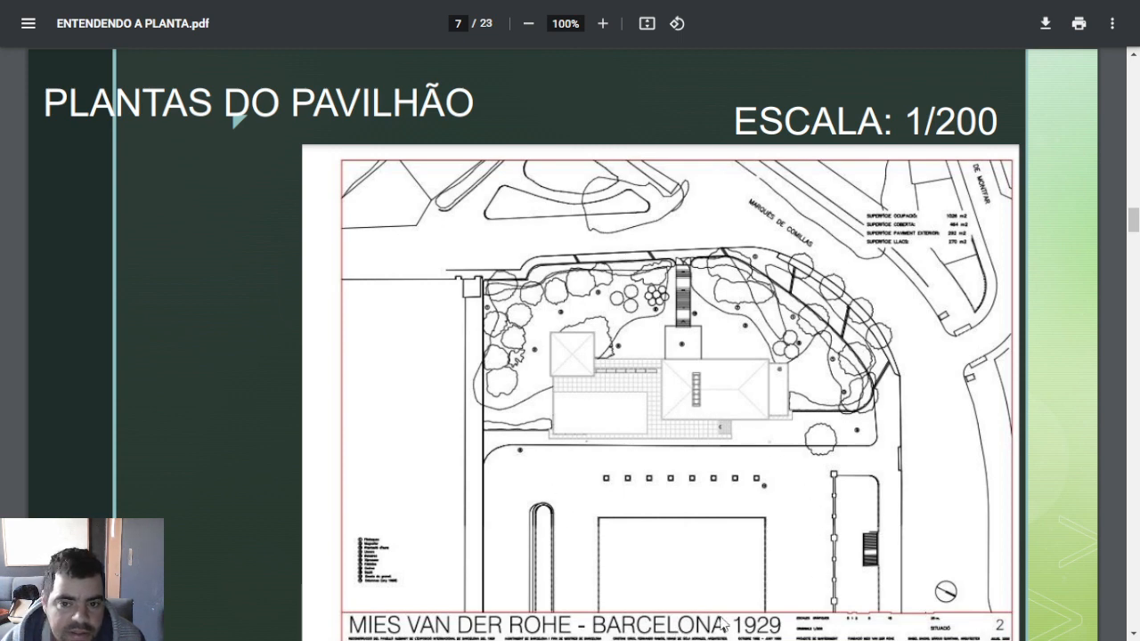
Step: Compare the photo slides of perspectives 01 to 04 with the viewpoint circled on each following floor plan
{"action": "scroll", "coordinate": [789, 536], "scroll_direction": "down", "scroll_amount": 5}
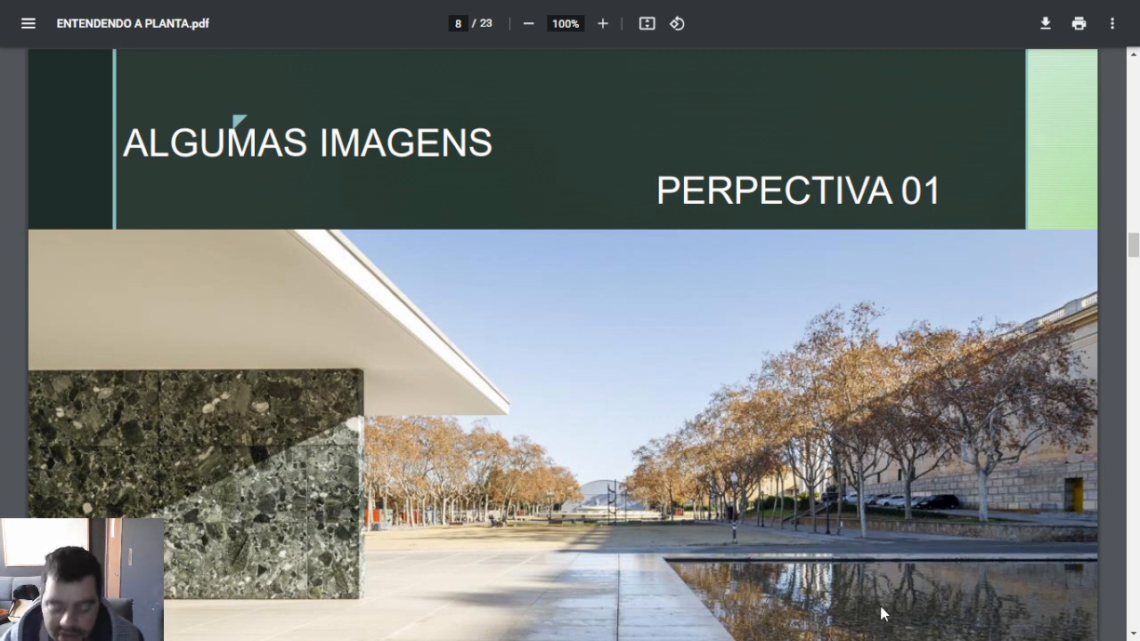
{"action": "scroll", "coordinate": [881, 613], "scroll_direction": "down", "scroll_amount": 6}
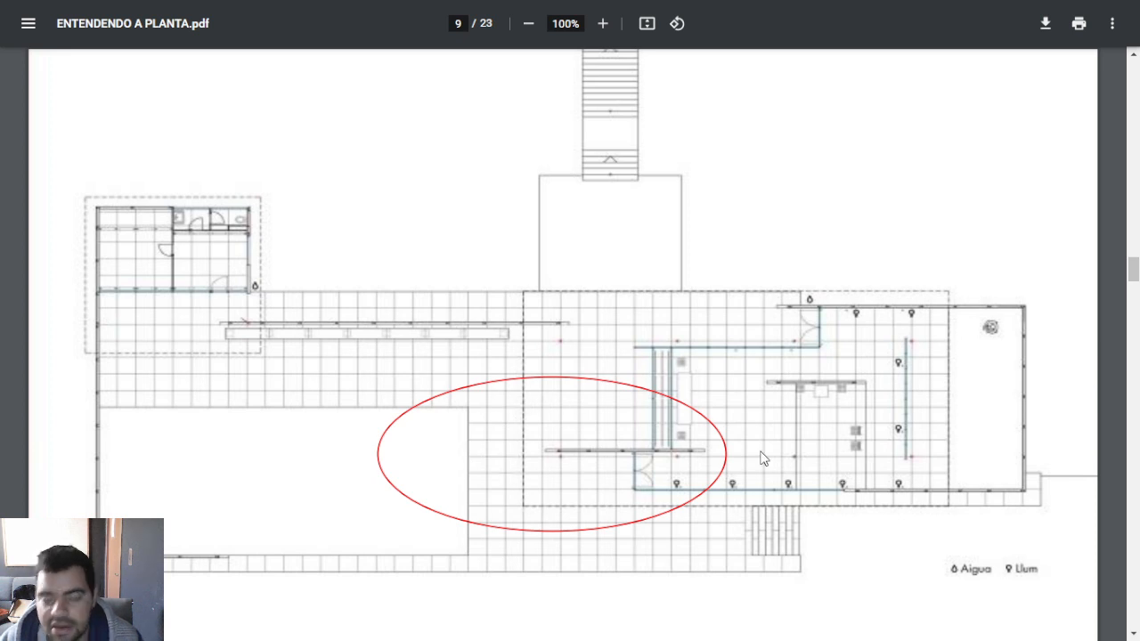
{"action": "key", "text": "Right"}
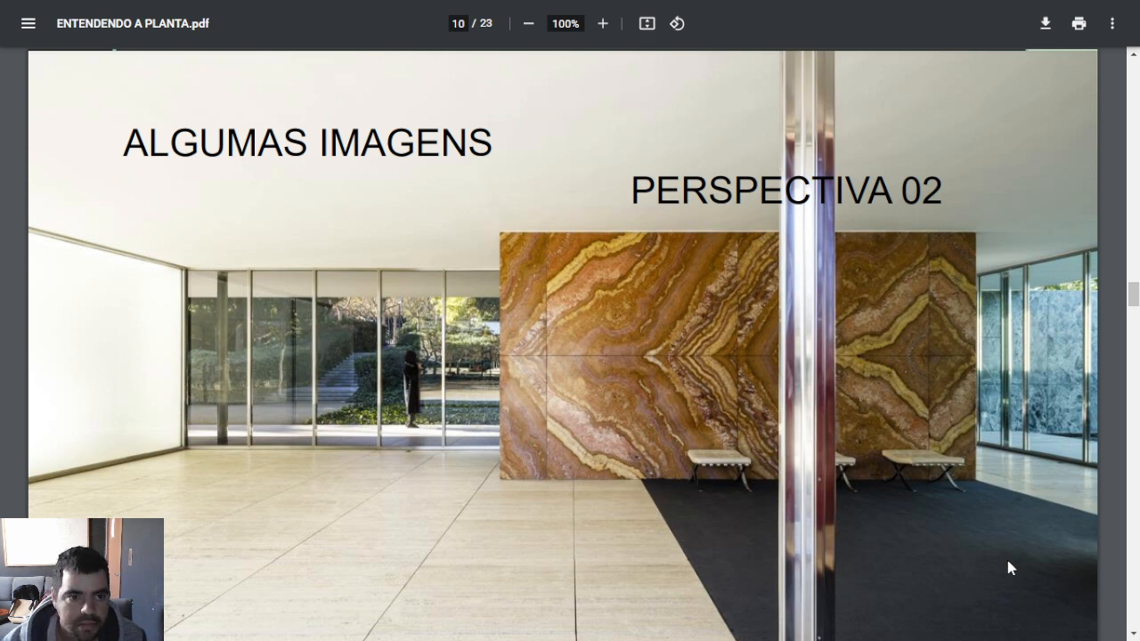
{"action": "key", "text": "Right"}
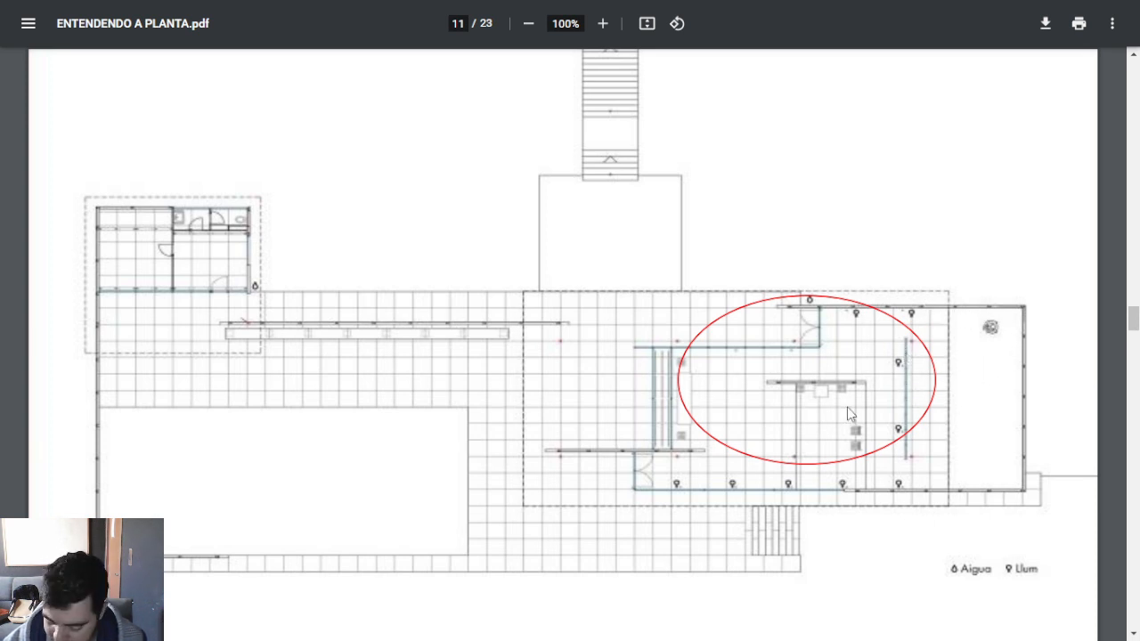
{"action": "key", "text": "Right"}
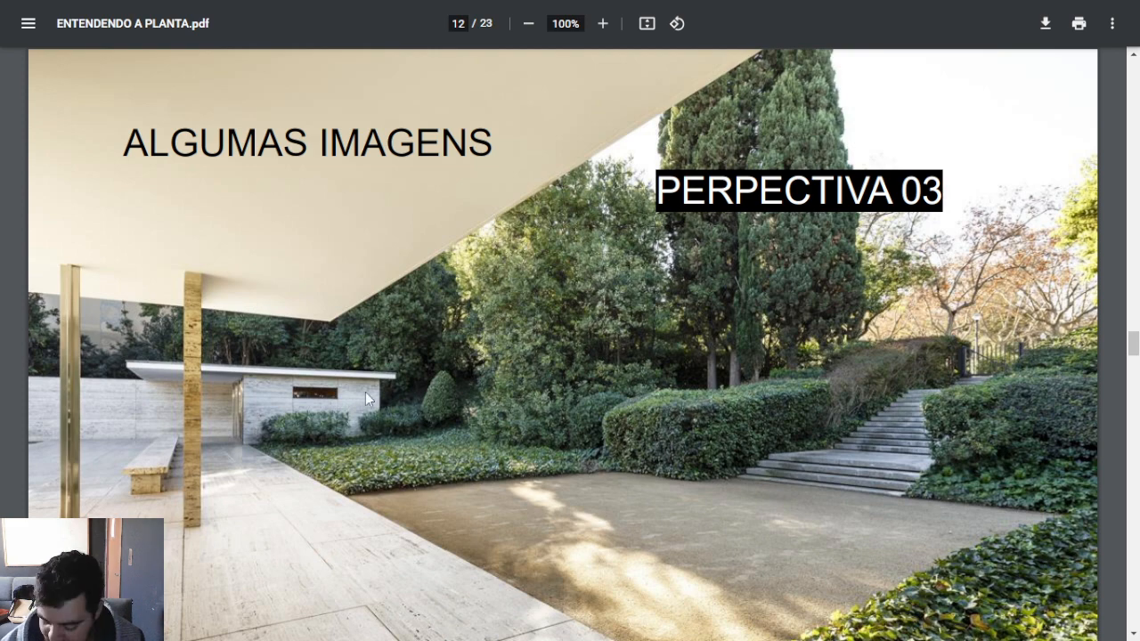
{"action": "scroll", "coordinate": [365, 398], "scroll_direction": "down", "scroll_amount": 5}
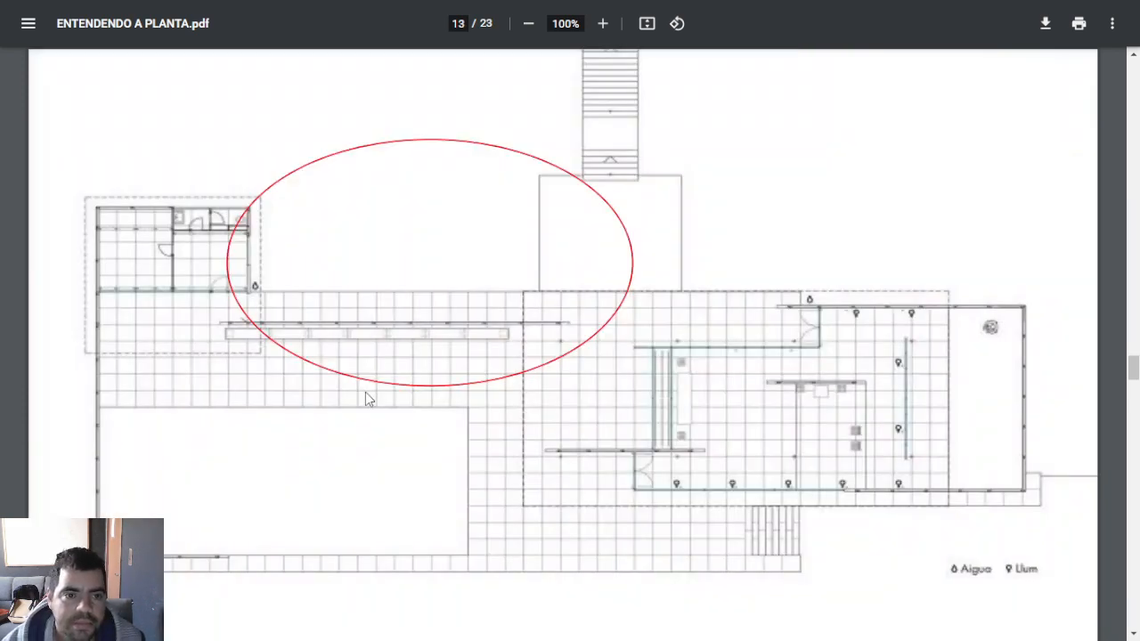
{"action": "scroll", "coordinate": [365, 398], "scroll_direction": "down", "scroll_amount": 5}
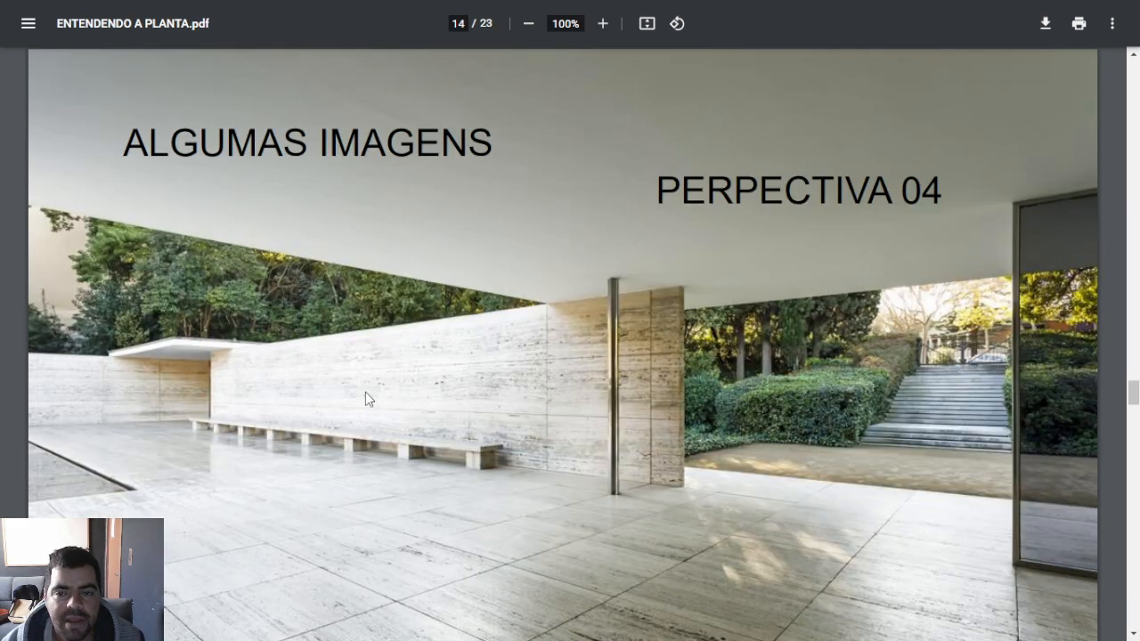
{"action": "scroll", "coordinate": [365, 398], "scroll_direction": "down", "scroll_amount": 5}
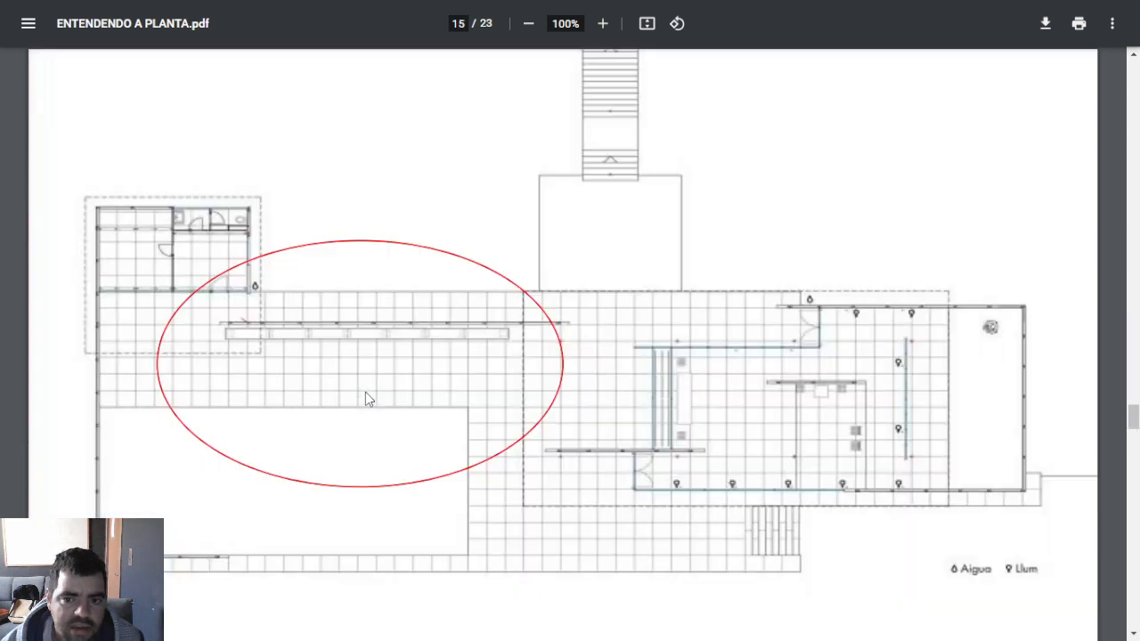
Step: Go through the remaining photo slides from perspective 05 to 09 and their circled floor plans, up to the last page
{"action": "scroll", "coordinate": [365, 398], "scroll_direction": "down", "scroll_amount": 5}
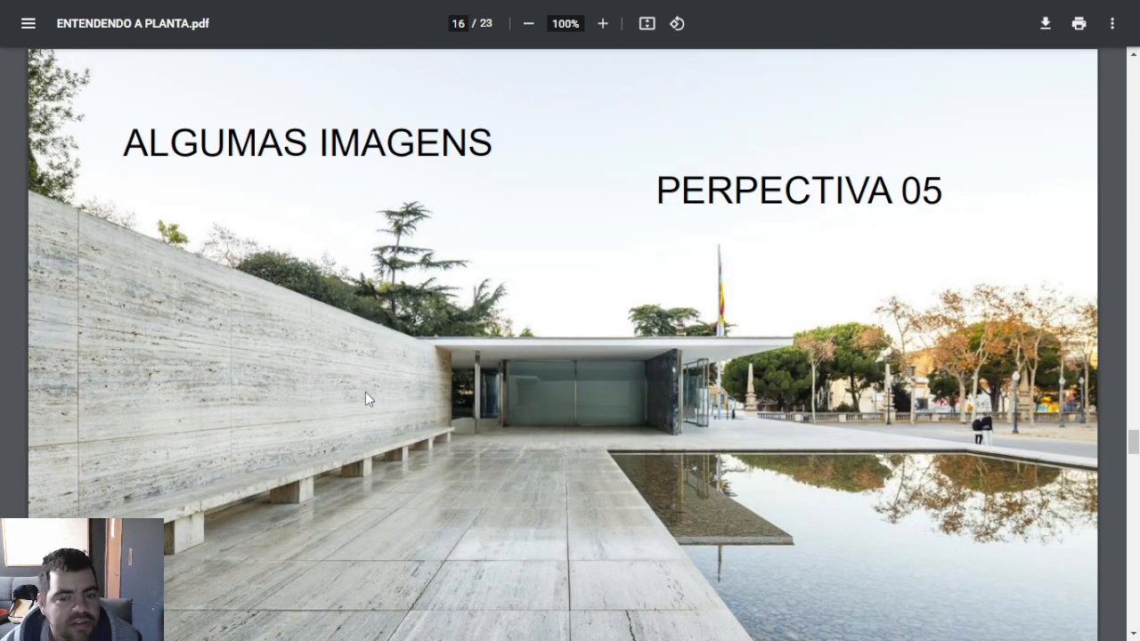
{"action": "scroll", "coordinate": [365, 398], "scroll_direction": "down", "scroll_amount": 5}
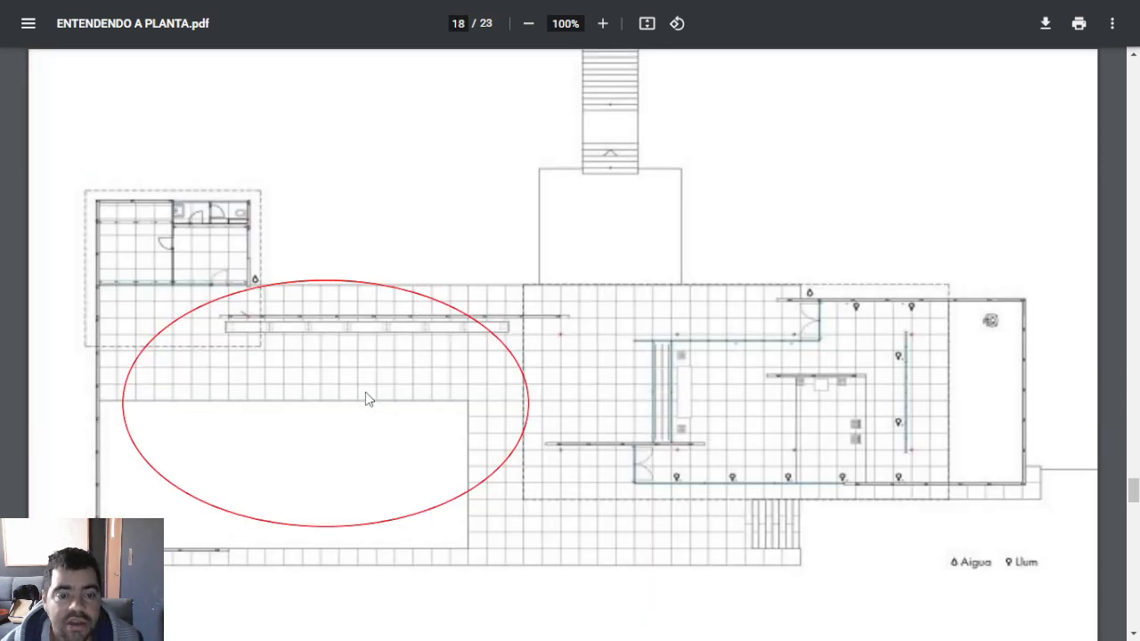
{"action": "scroll", "coordinate": [365, 398], "scroll_direction": "down", "scroll_amount": 5}
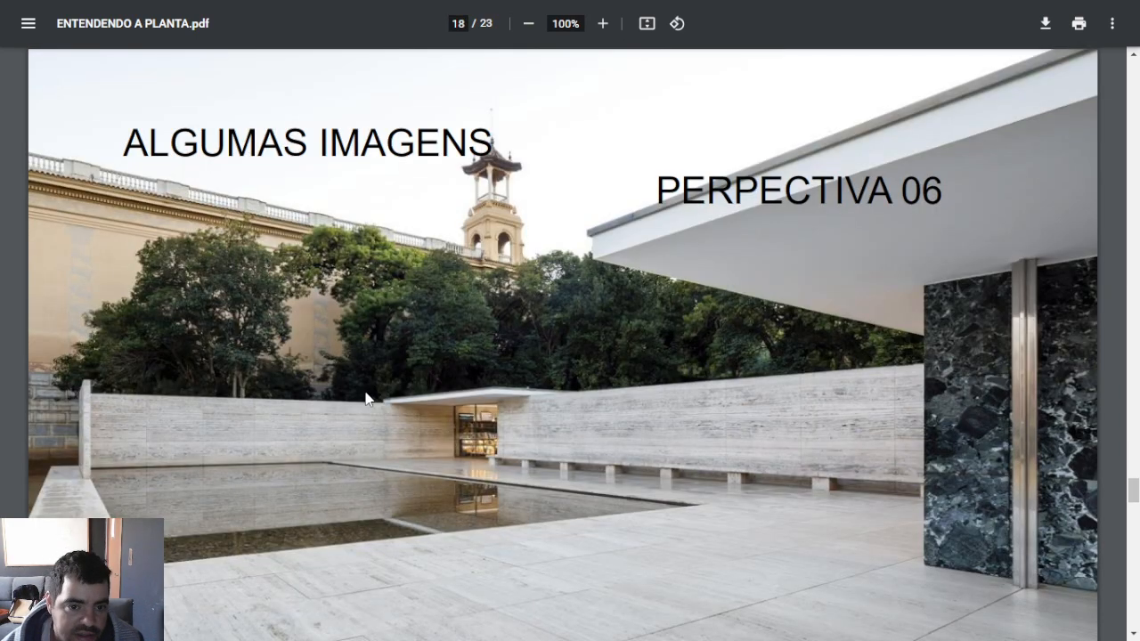
{"action": "scroll", "coordinate": [365, 398], "scroll_direction": "down", "scroll_amount": 5}
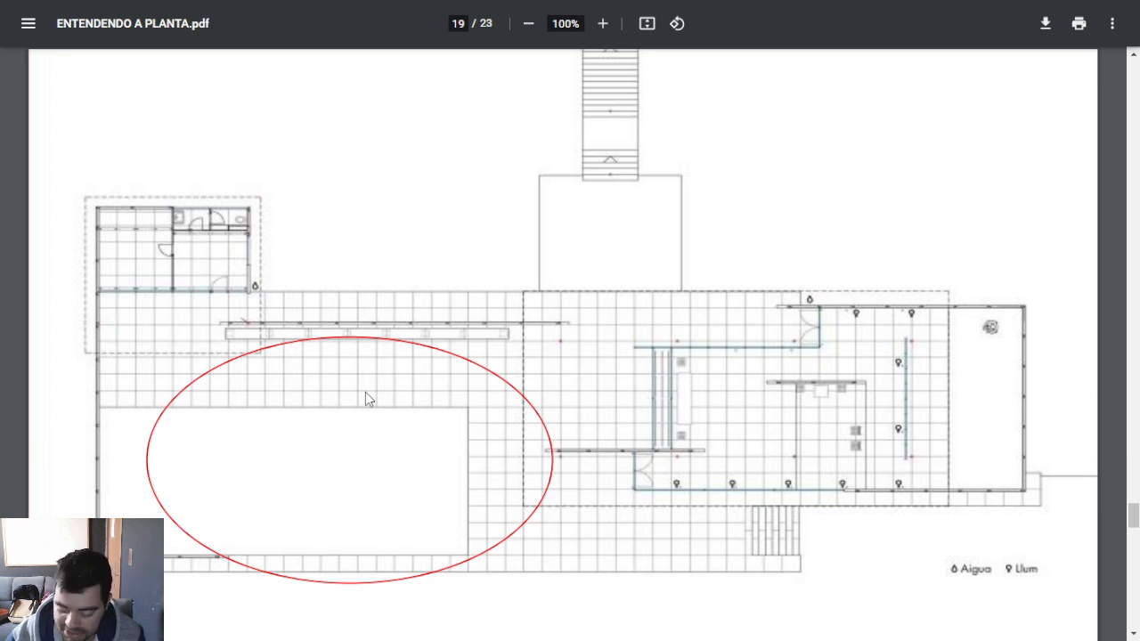
{"action": "scroll", "coordinate": [365, 398], "scroll_direction": "down", "scroll_amount": 5}
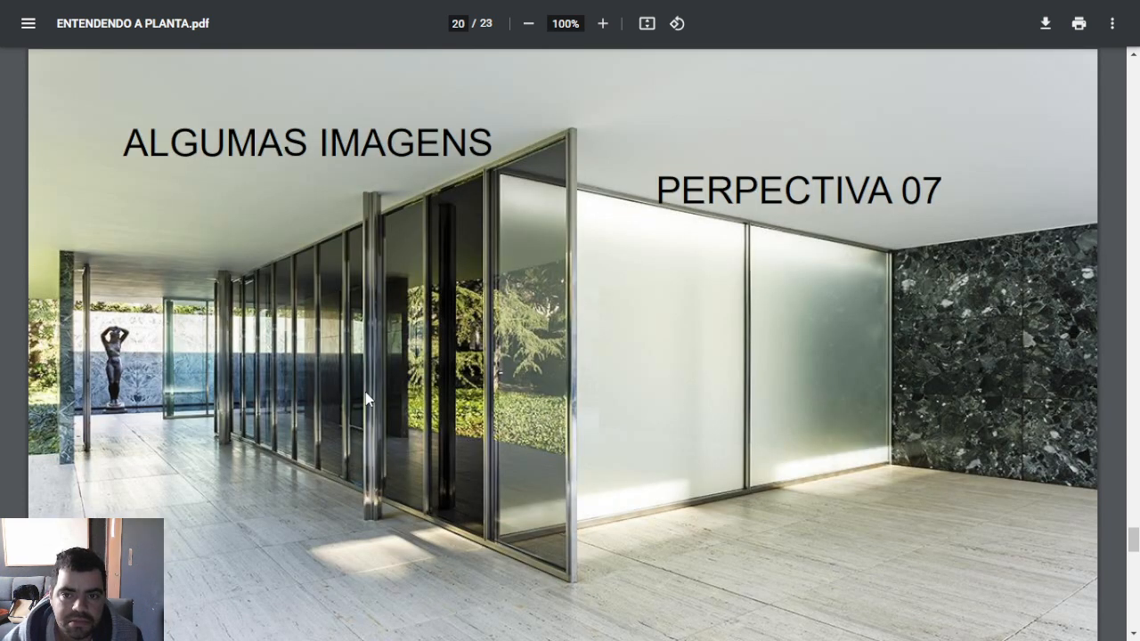
{"action": "scroll", "coordinate": [365, 398], "scroll_direction": "down", "scroll_amount": 5}
{"action": "scroll", "coordinate": [365, 398], "scroll_direction": "down", "scroll_amount": 5}
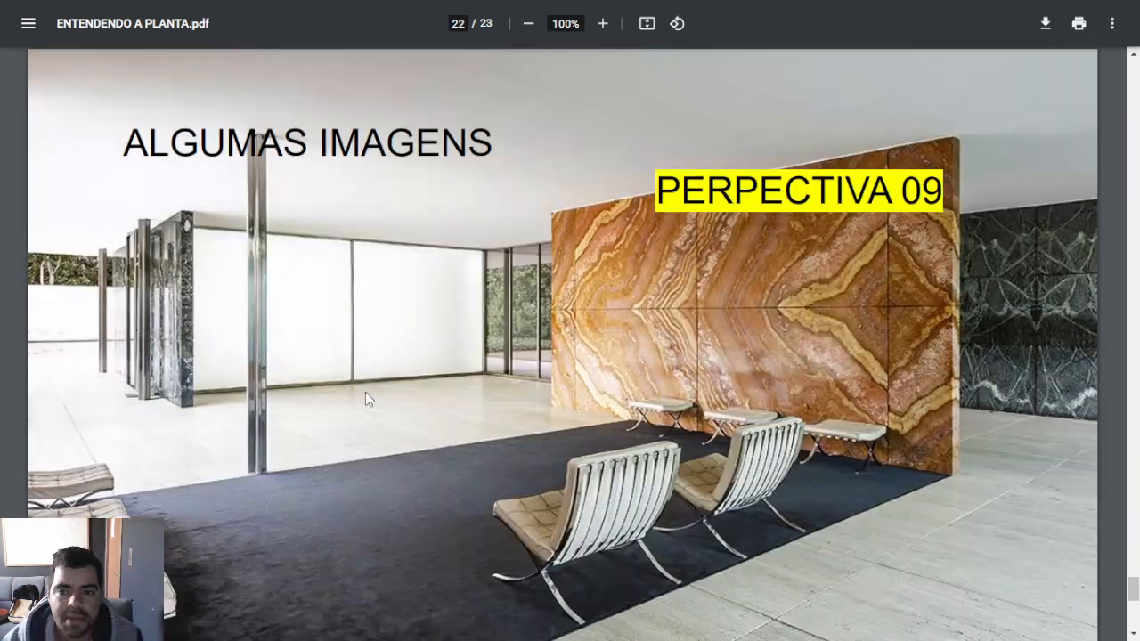
{"action": "scroll", "coordinate": [365, 398], "scroll_direction": "down", "scroll_amount": 5}
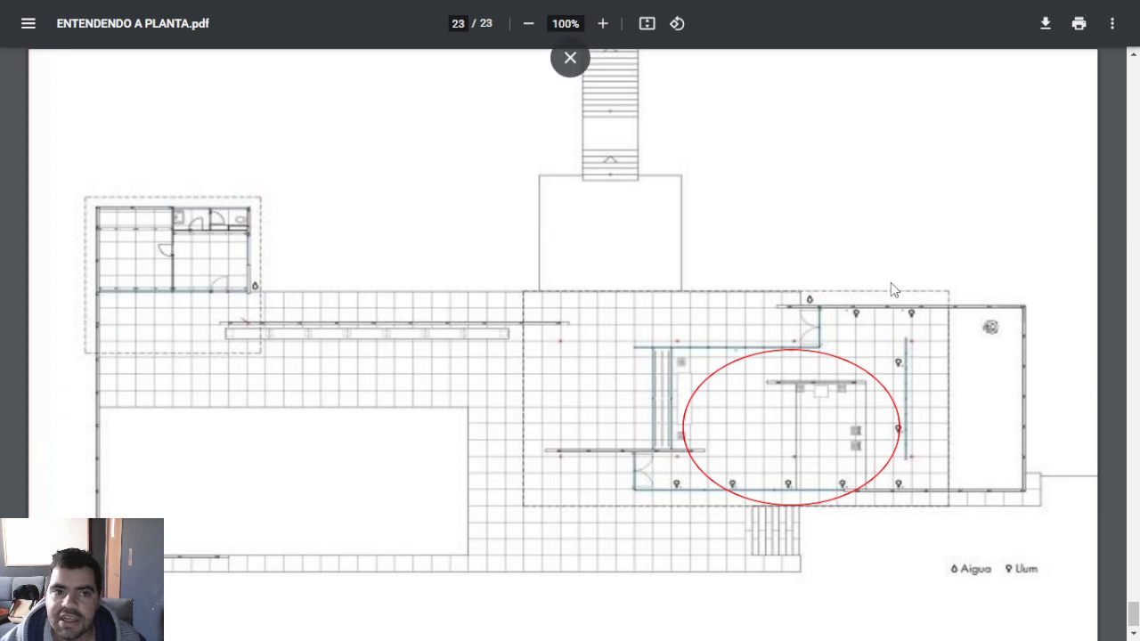
Step: Leave full screen, close the PDF, and examine the downloadable Barcelona Pavilion drawings on the miesbcn.com pavilion page
{"action": "key", "text": "F11"}
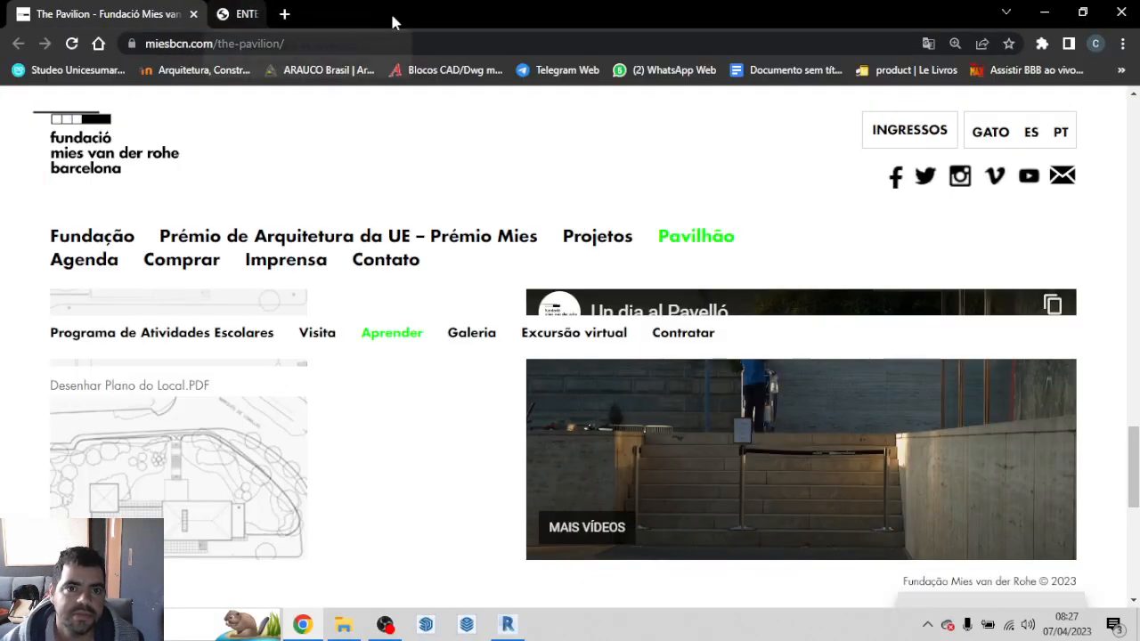
{"action": "left_click", "coordinate": [393, 14]}
{"action": "scroll", "coordinate": [389, 473], "scroll_direction": "up", "scroll_amount": 10}
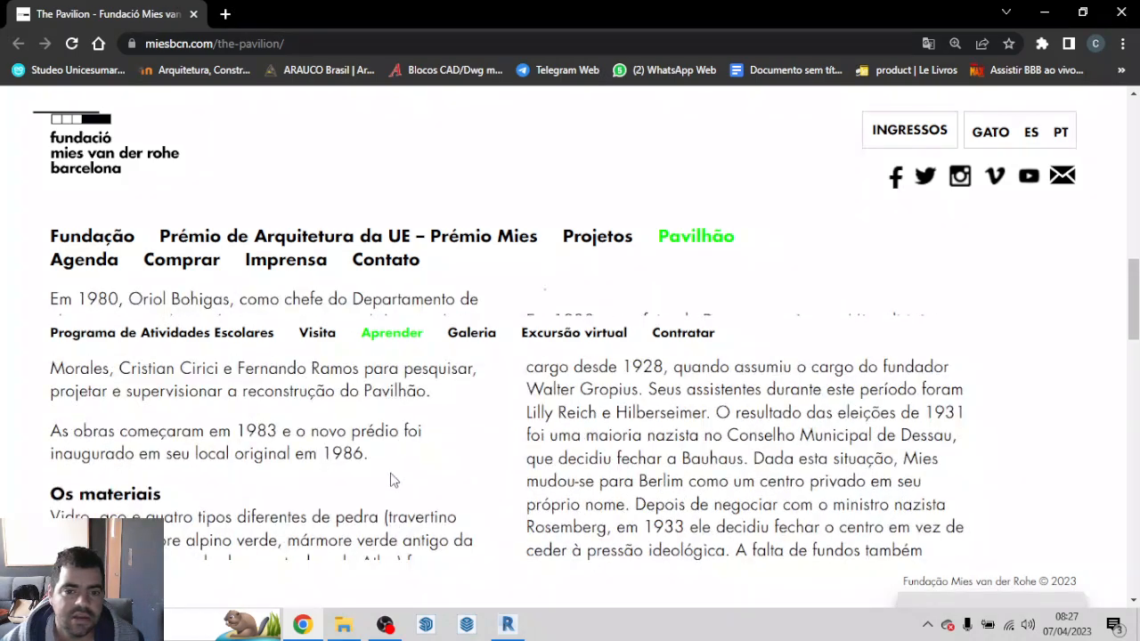
{"action": "scroll", "coordinate": [391, 473], "scroll_direction": "down", "scroll_amount": 10}
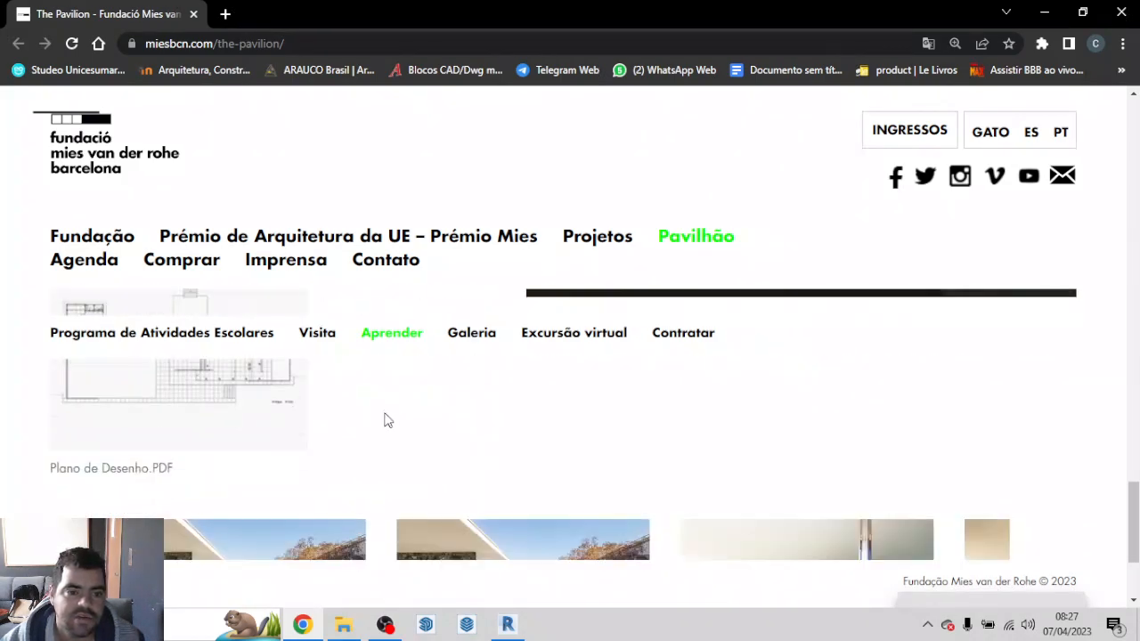
{"action": "scroll", "coordinate": [247, 446], "scroll_direction": "up", "scroll_amount": 5}
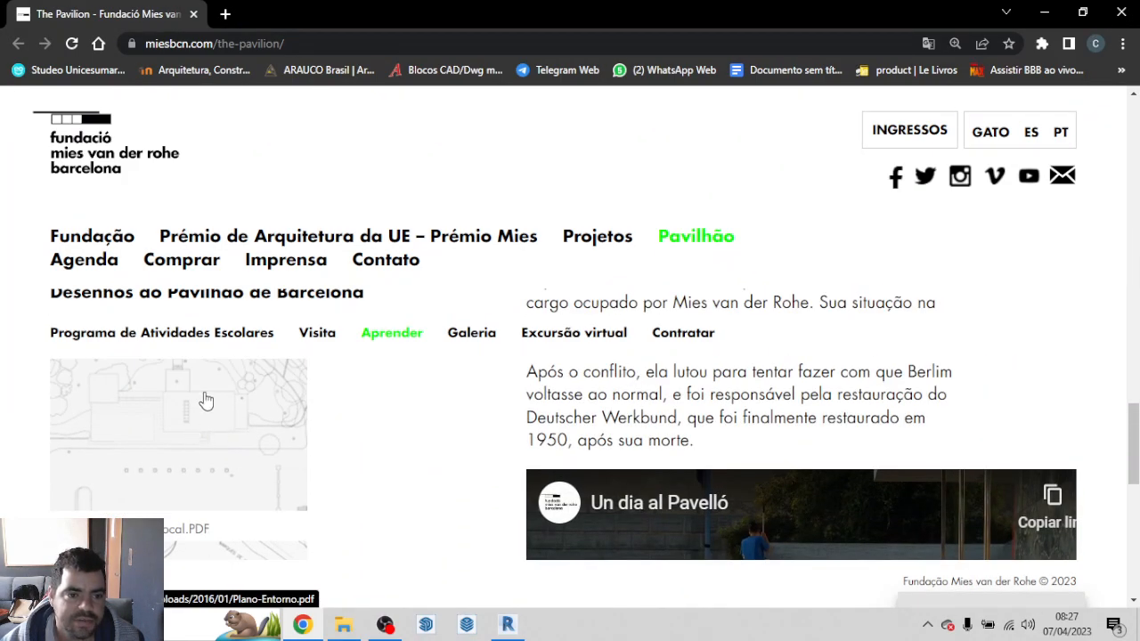
{"action": "scroll", "coordinate": [248, 415], "scroll_direction": "down", "scroll_amount": 3}
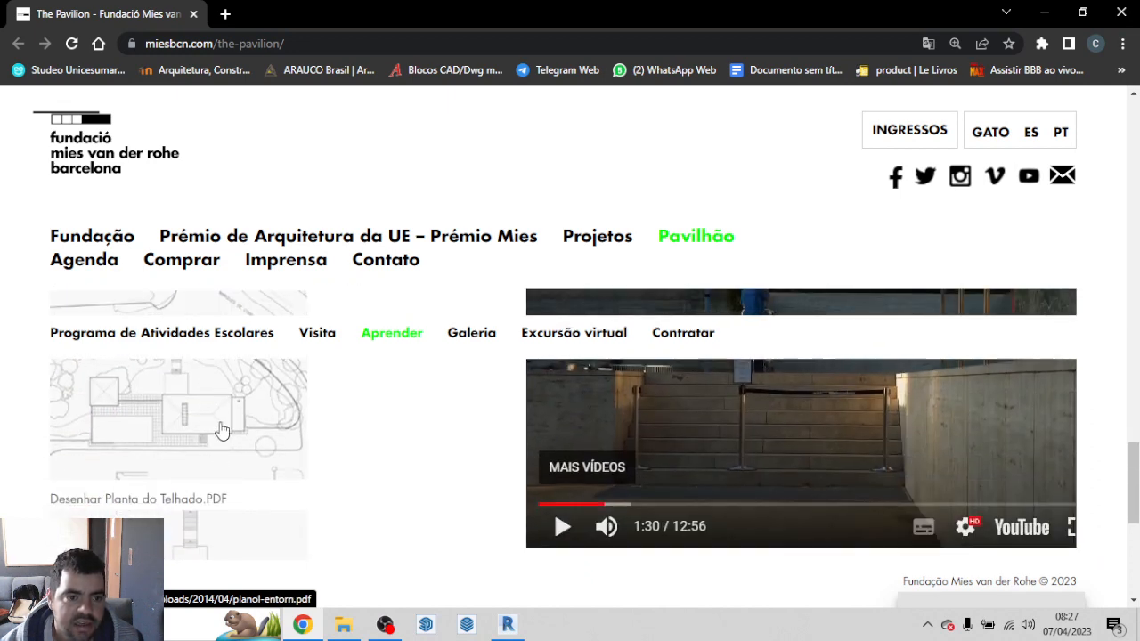
{"action": "scroll", "coordinate": [158, 508], "scroll_direction": "down", "scroll_amount": 2}
{"action": "scroll", "coordinate": [516, 483], "scroll_direction": "up", "scroll_amount": 5}
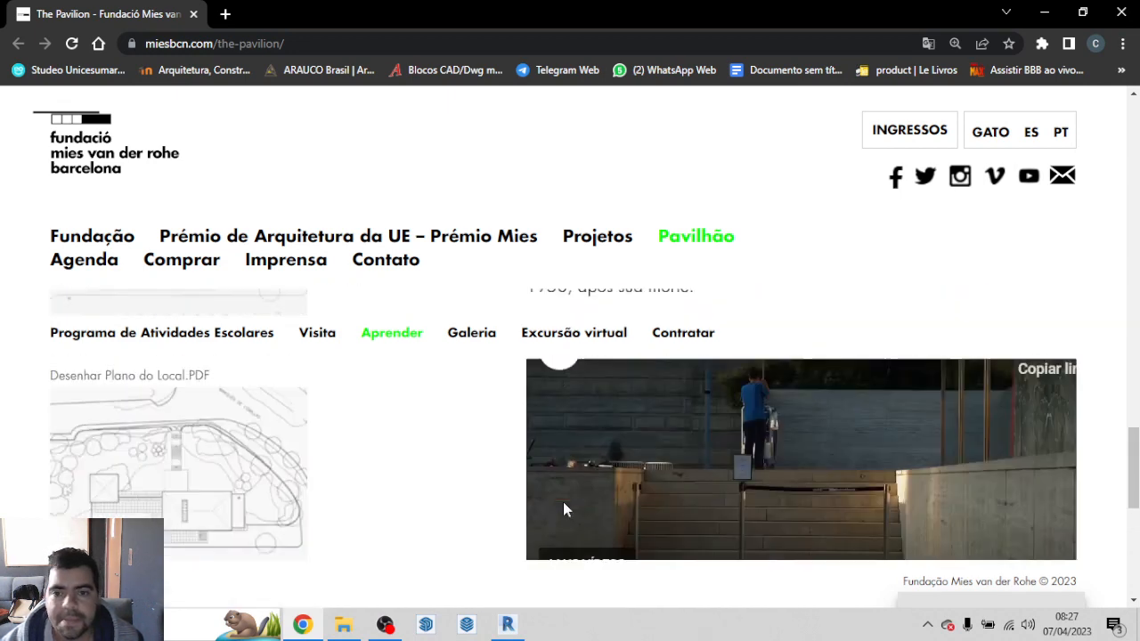
{"action": "scroll", "coordinate": [826, 475], "scroll_direction": "down", "scroll_amount": 3}
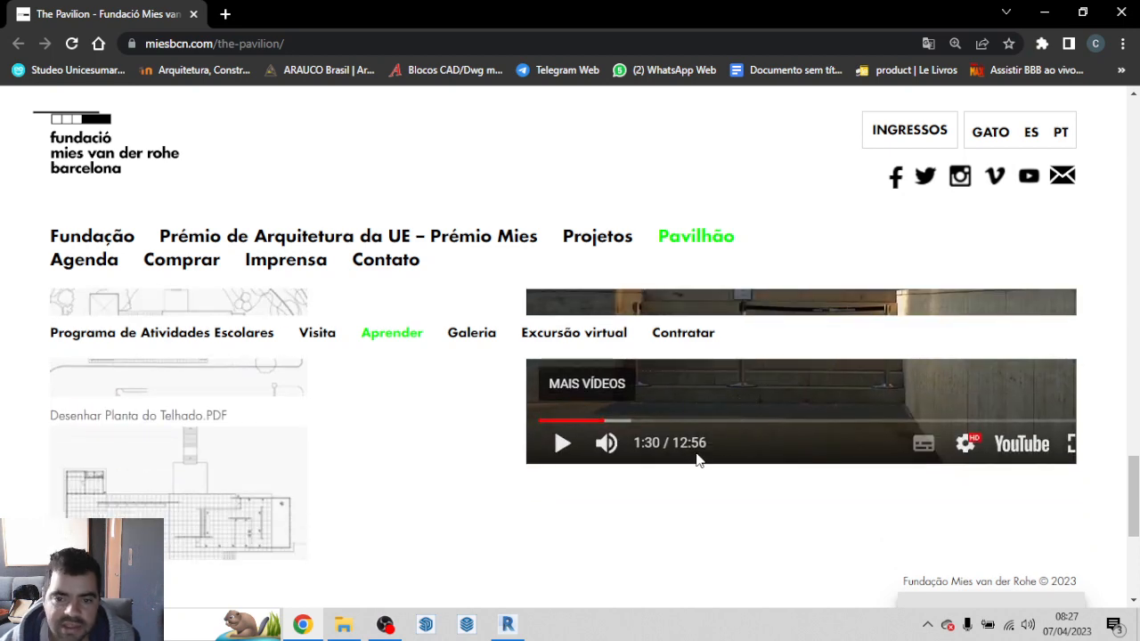
{"action": "scroll", "coordinate": [752, 461], "scroll_direction": "up", "scroll_amount": 1}
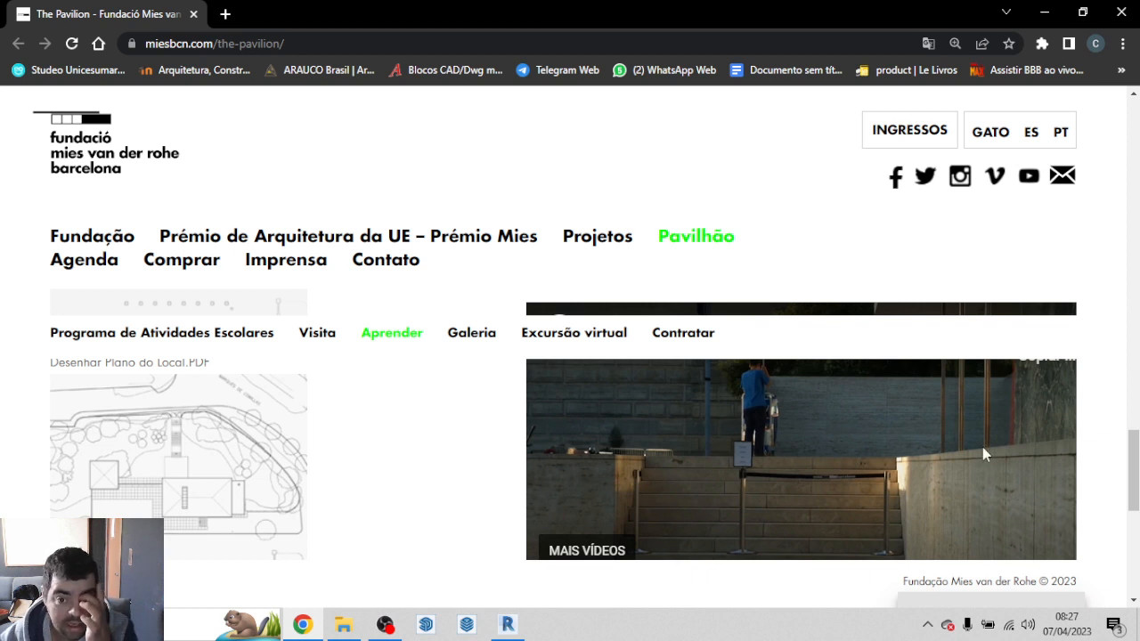
Step: Look over the site plan and roof plan PDF downloads on the pavilion page and close the browser
{"action": "scroll", "coordinate": [935, 409], "scroll_direction": "down", "scroll_amount": 1}
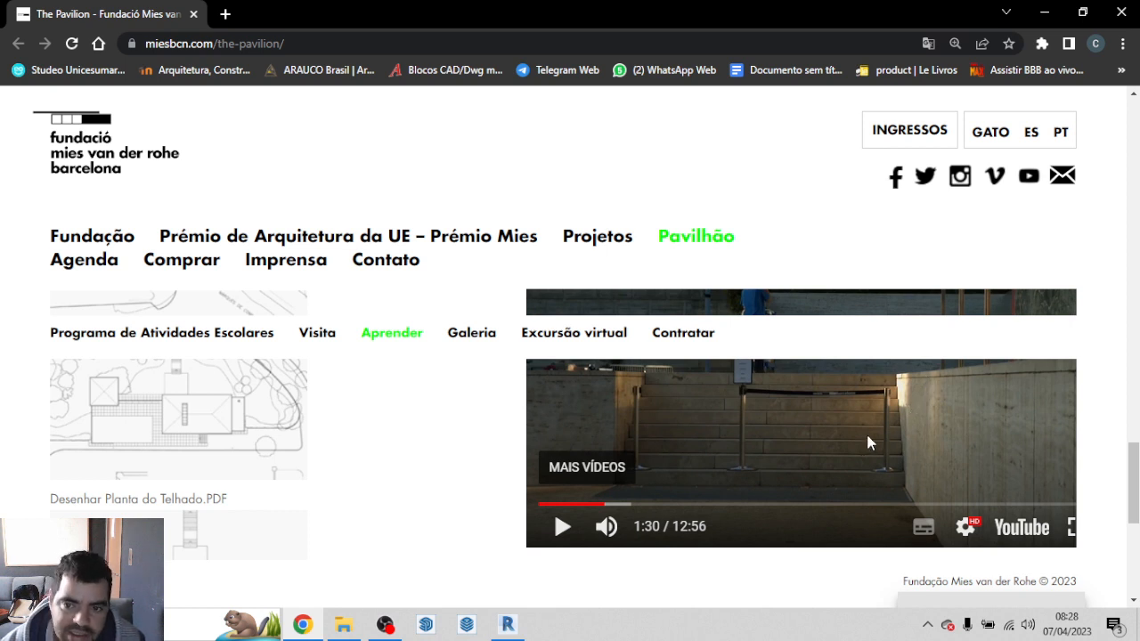
{"action": "scroll", "coordinate": [443, 549], "scroll_direction": "up", "scroll_amount": 1}
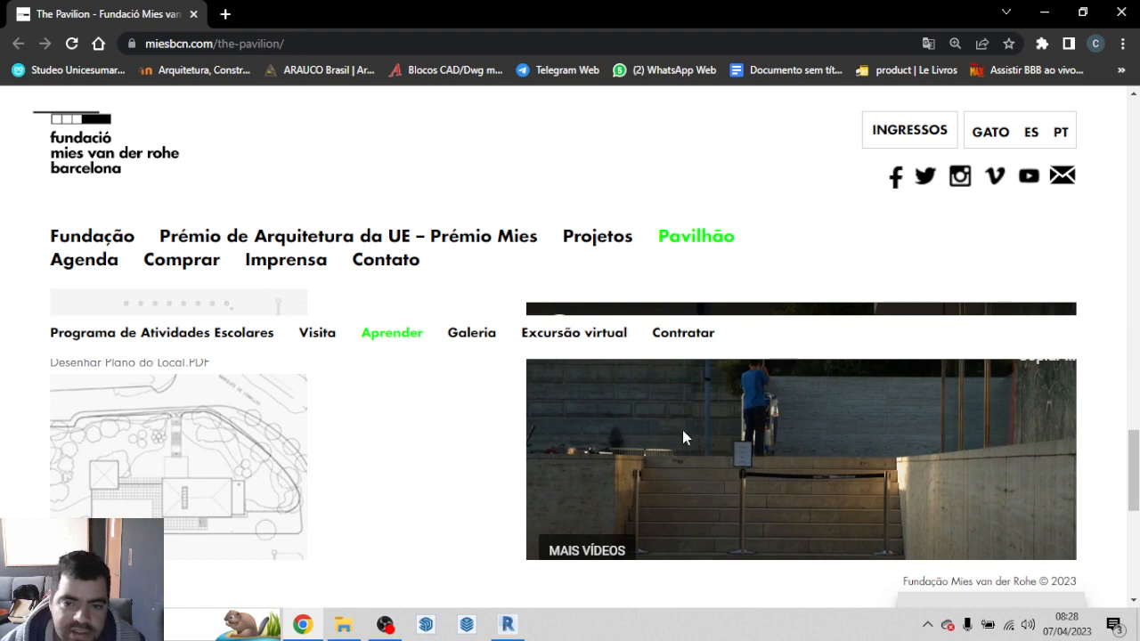
{"action": "scroll", "coordinate": [668, 451], "scroll_direction": "down", "scroll_amount": 1}
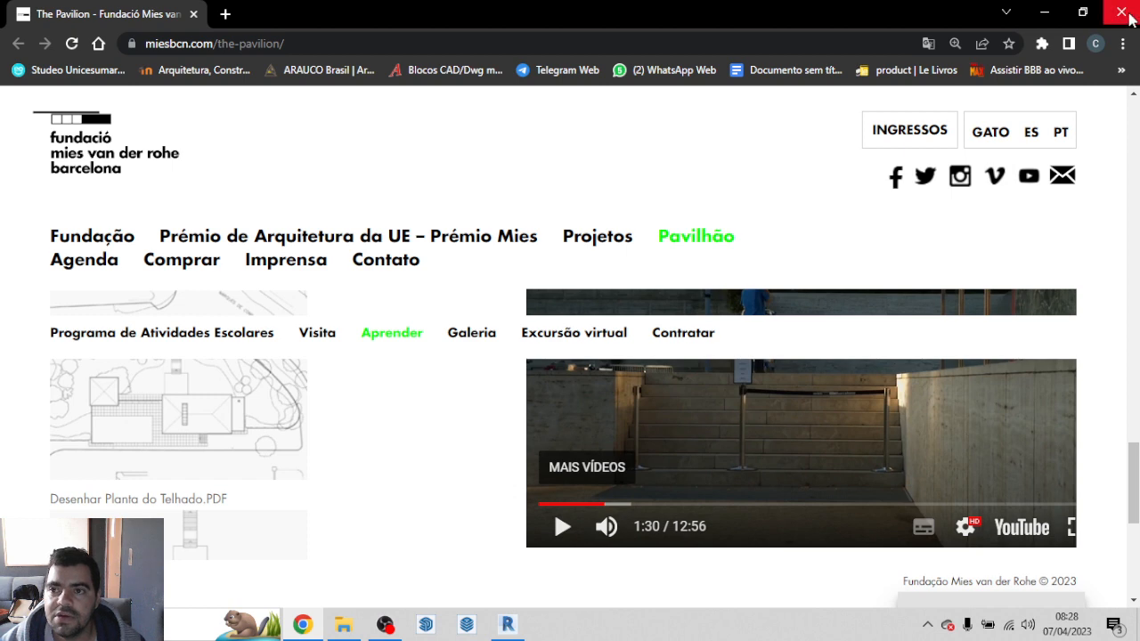
{"action": "left_click", "coordinate": [1122, 12]}
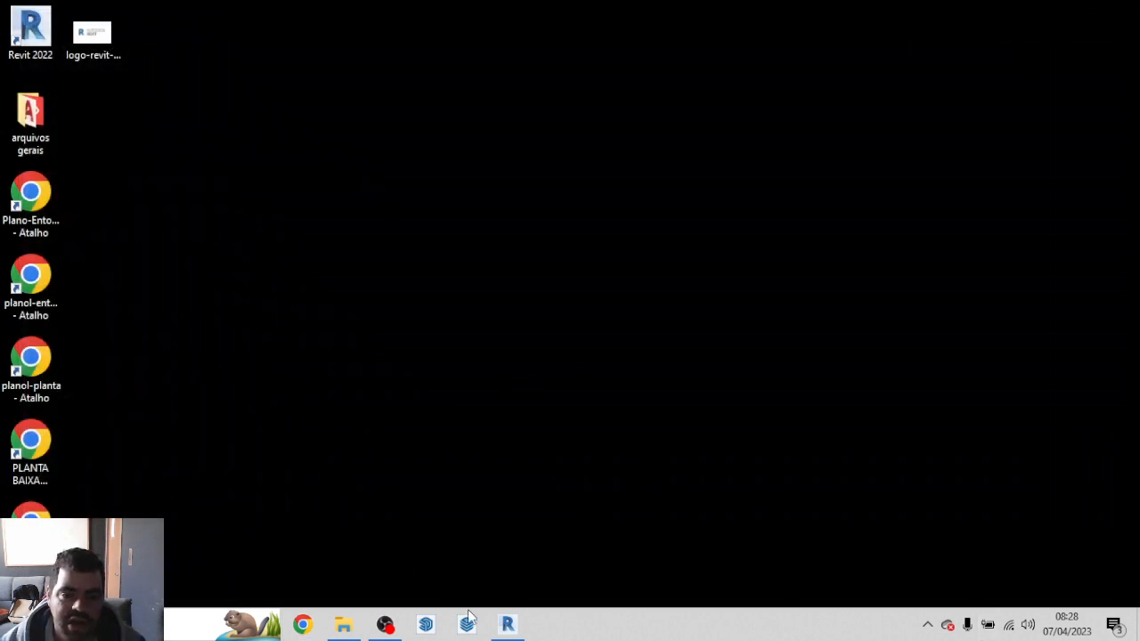
Step: Switch to Revit and create a new project from the TEMPLATE BASE ARQUITETURA template
{"action": "left_click", "coordinate": [507, 624]}
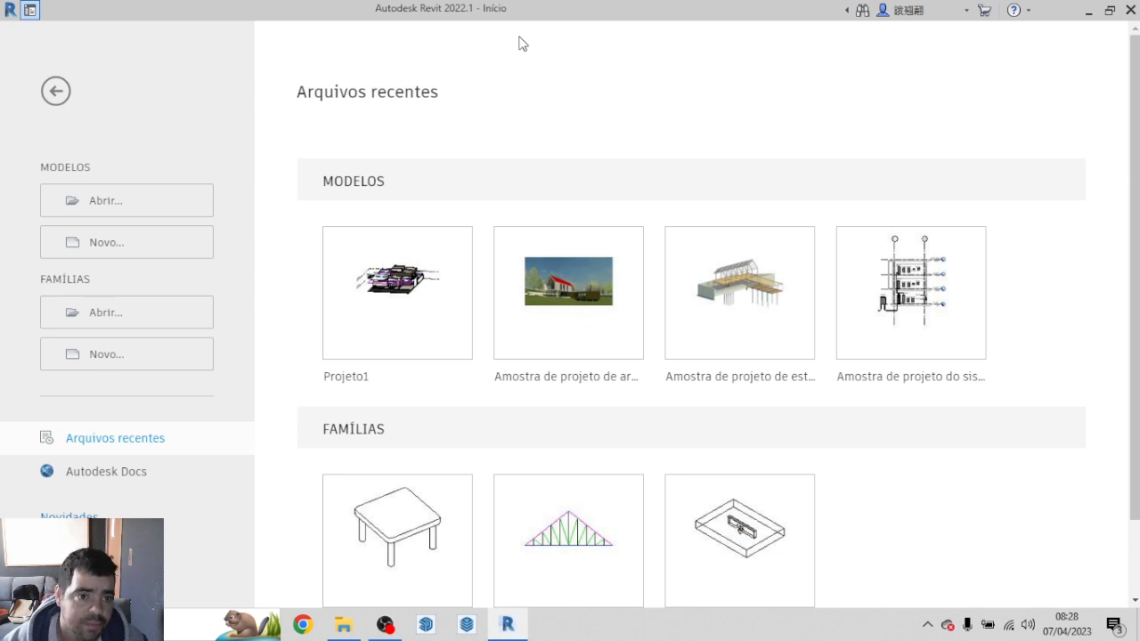
{"action": "left_click", "coordinate": [171, 244]}
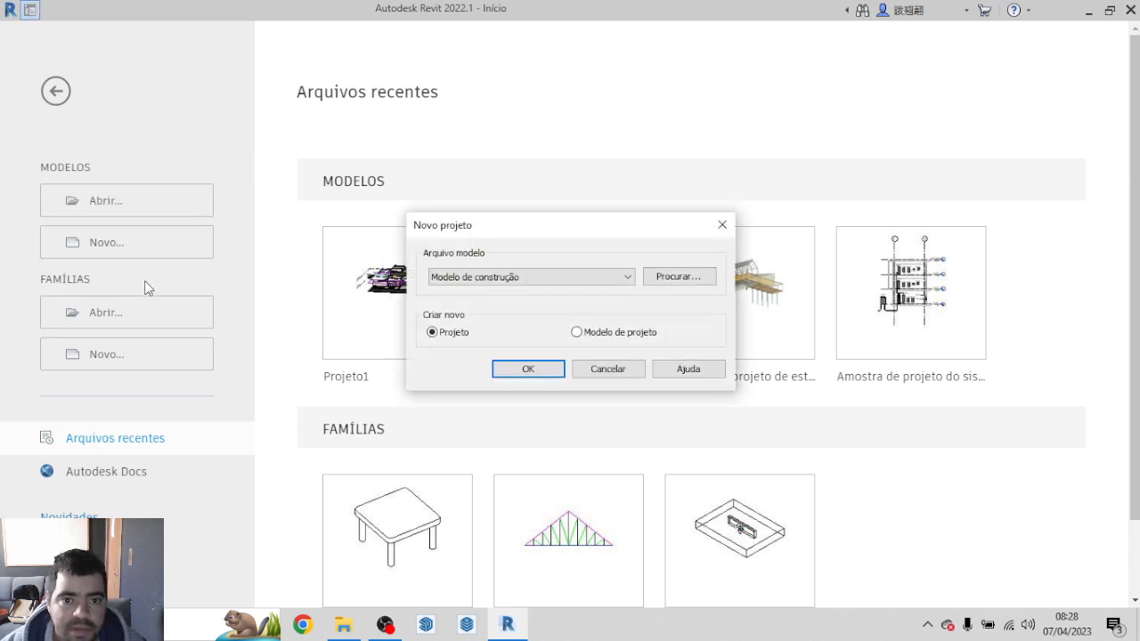
{"action": "left_click", "coordinate": [494, 278]}
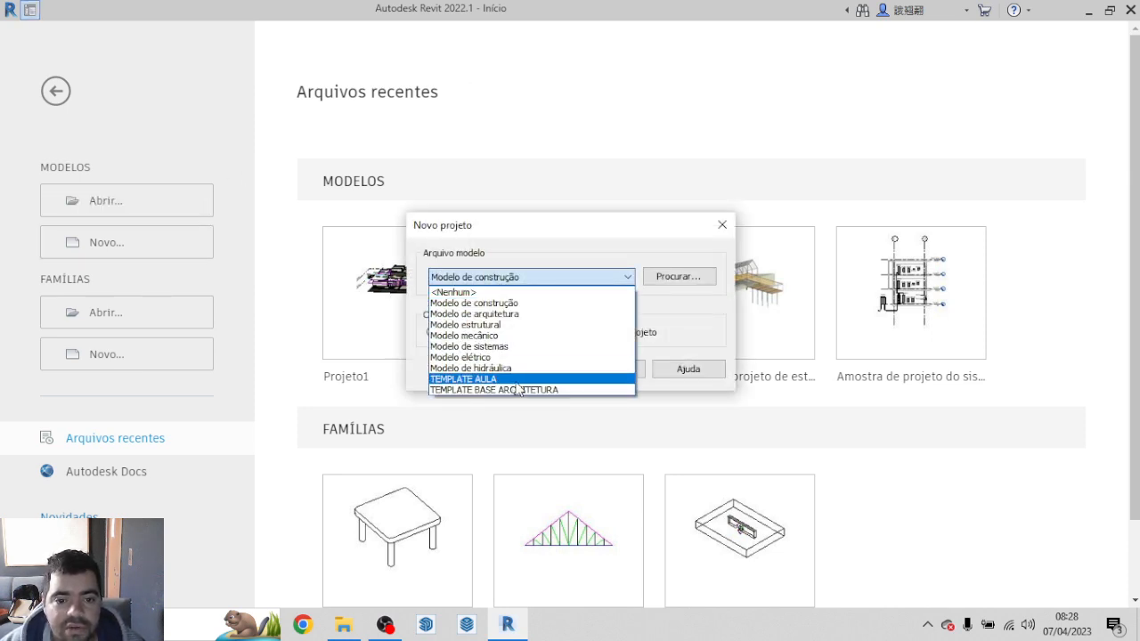
{"action": "left_click", "coordinate": [550, 390]}
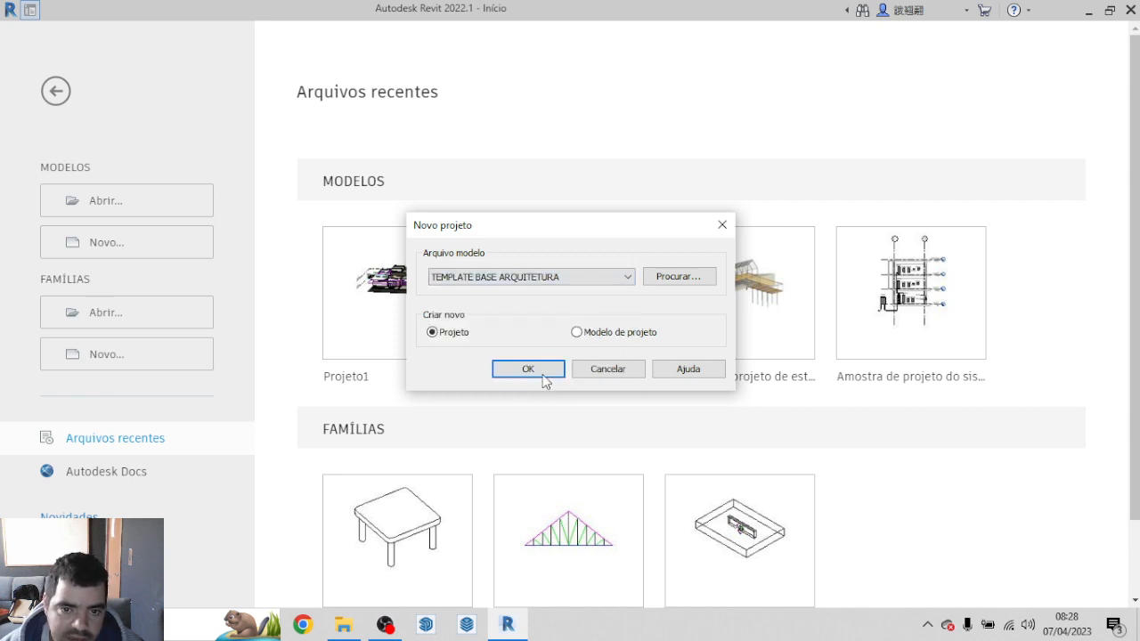
{"action": "left_click", "coordinate": [539, 373]}
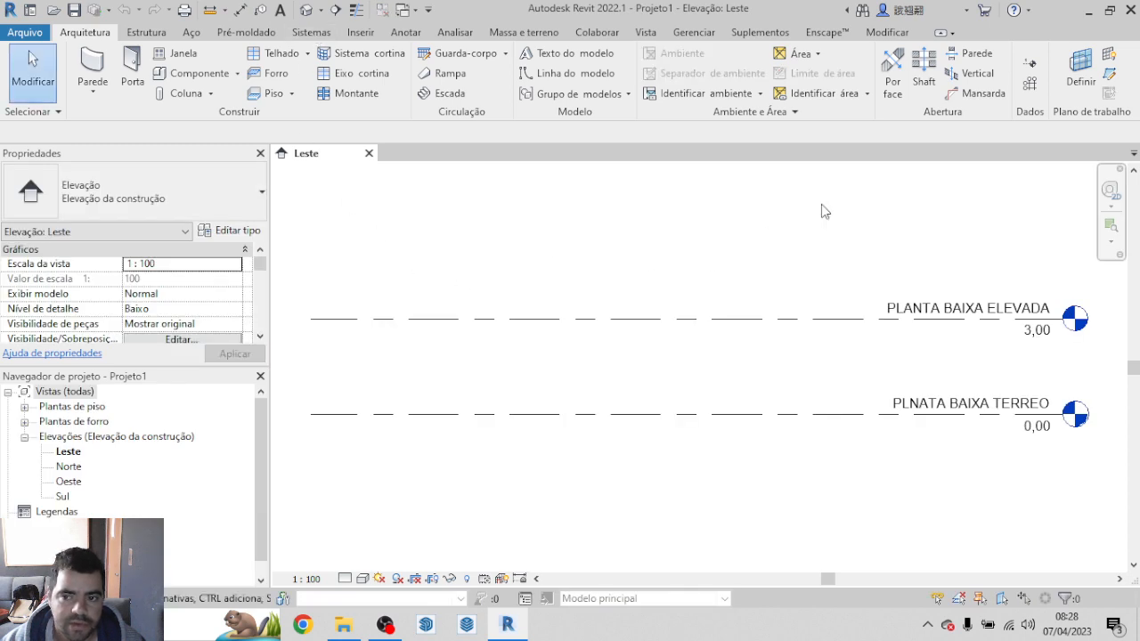
Step: Correct the name of the level at elevation 0,00 to PLANTA BAIXA TERREO
{"action": "left_click", "coordinate": [915, 411]}
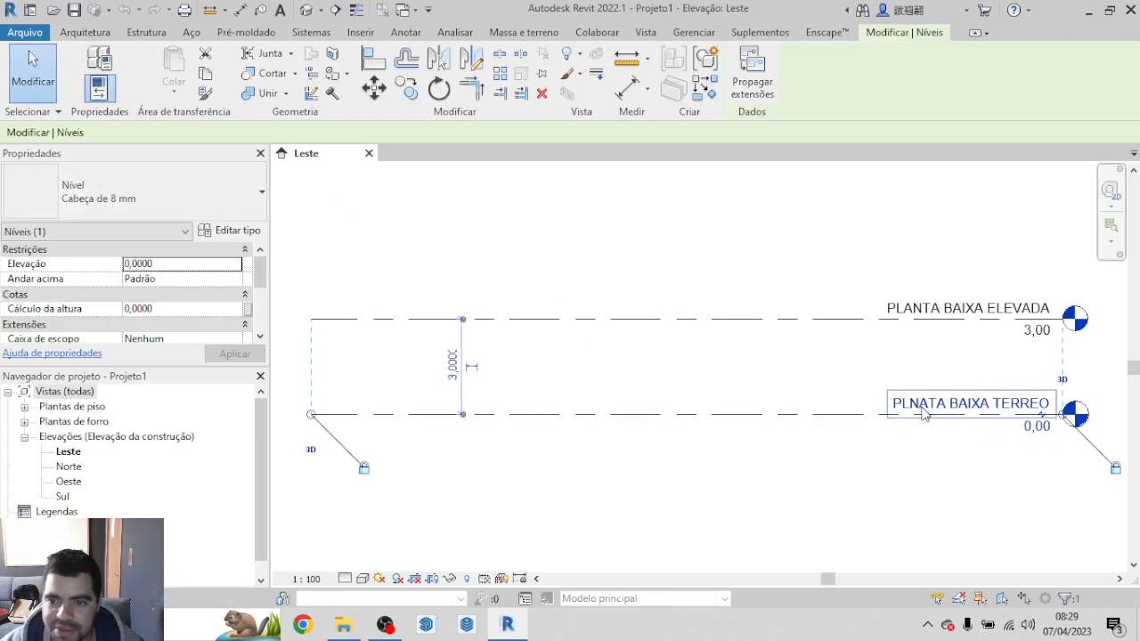
{"action": "left_click", "coordinate": [924, 407]}
{"action": "left_click", "coordinate": [931, 400]}
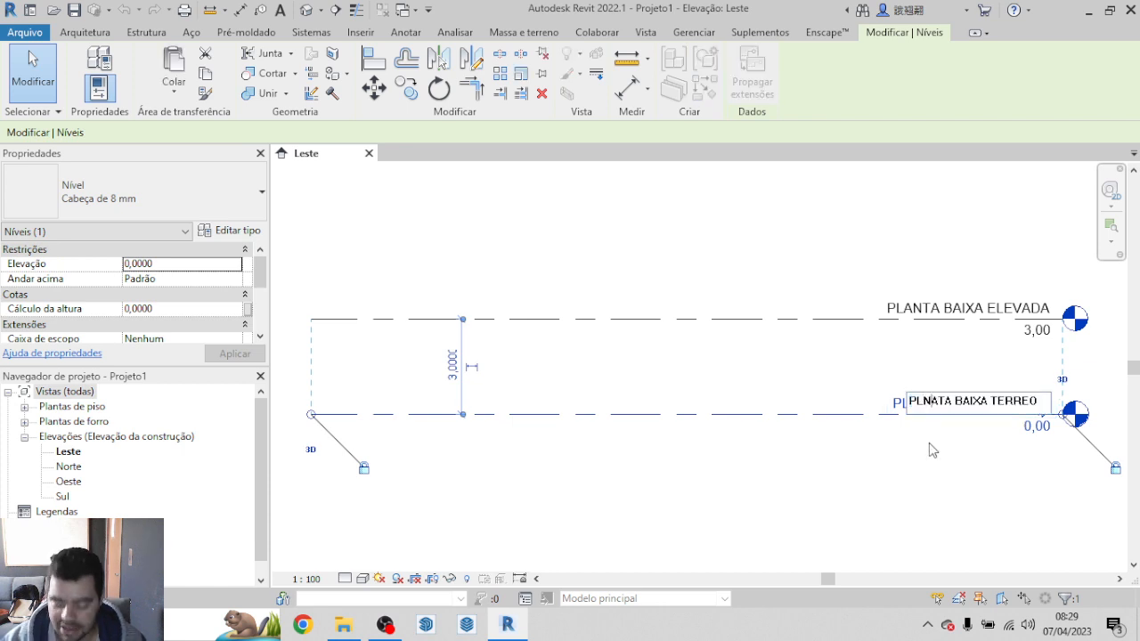
{"action": "key", "text": "BackSpace"}
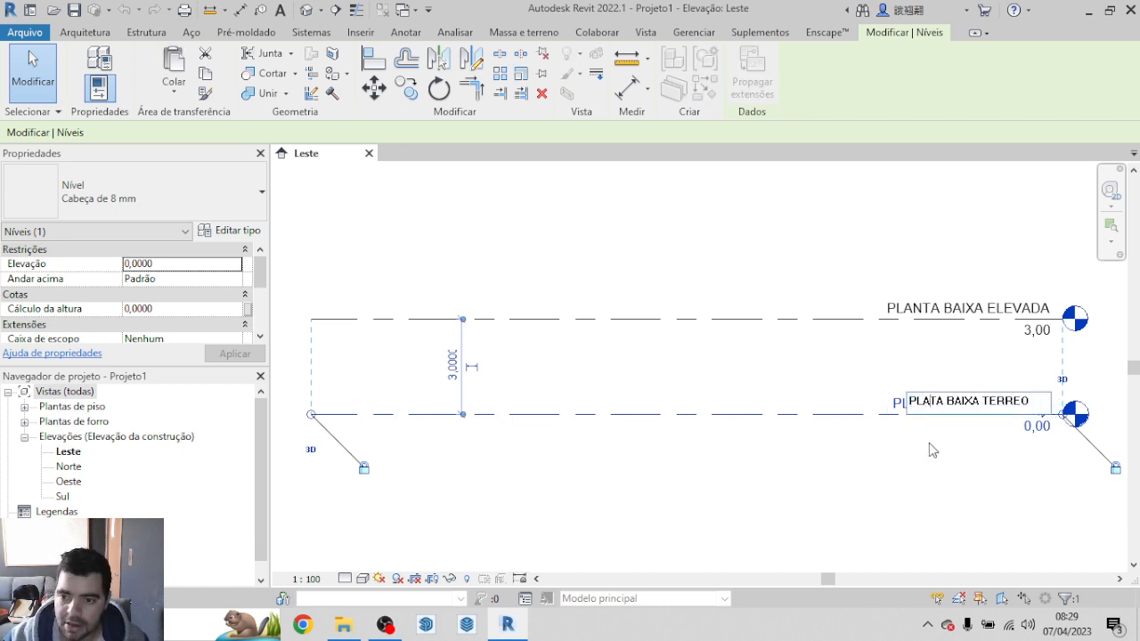
{"action": "type", "text": "n"}
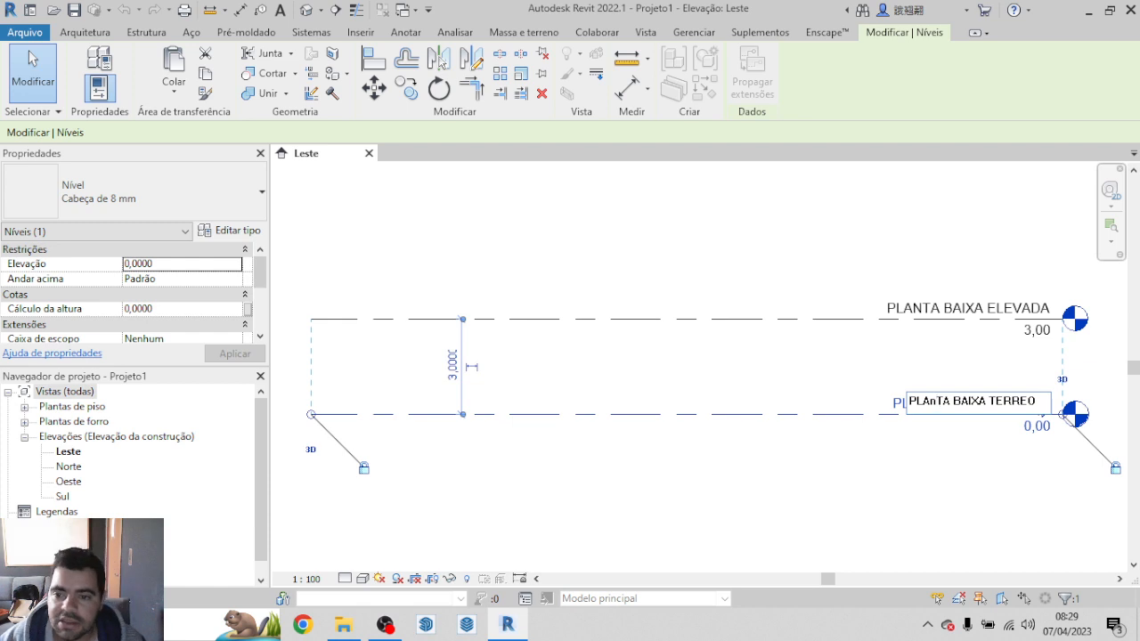
{"action": "key", "text": "BackSpace"}
{"action": "type", "text": "N"}
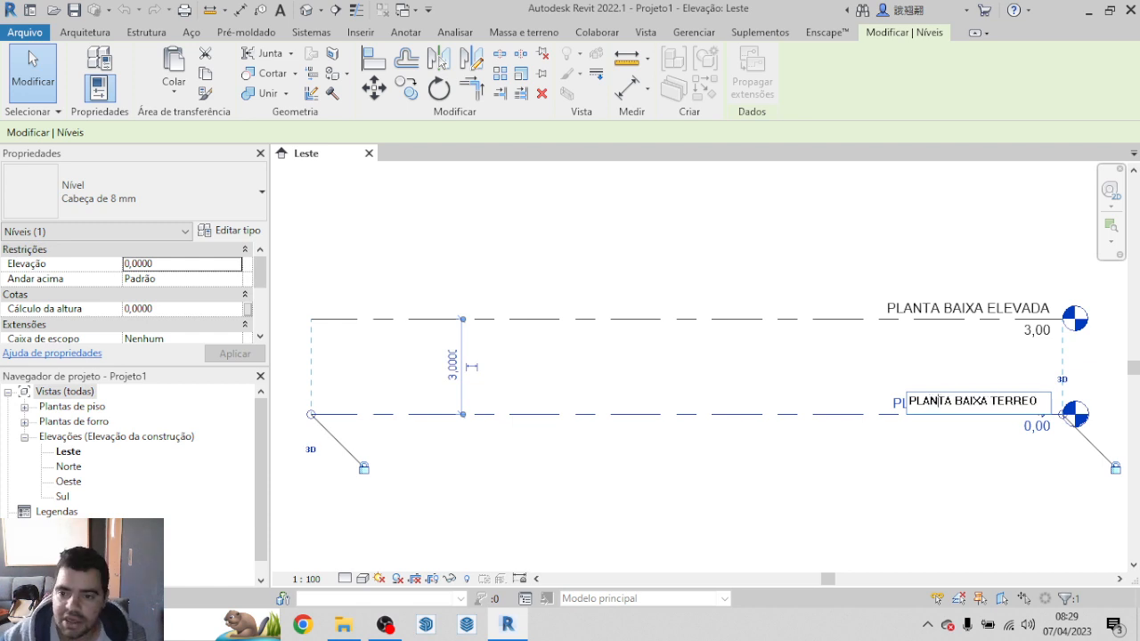
{"action": "left_click", "coordinate": [879, 510]}
Step: Set the elevation of the PLANTA BAIXA ELEVADA level to 3,80
{"action": "left_click", "coordinate": [642, 311]}
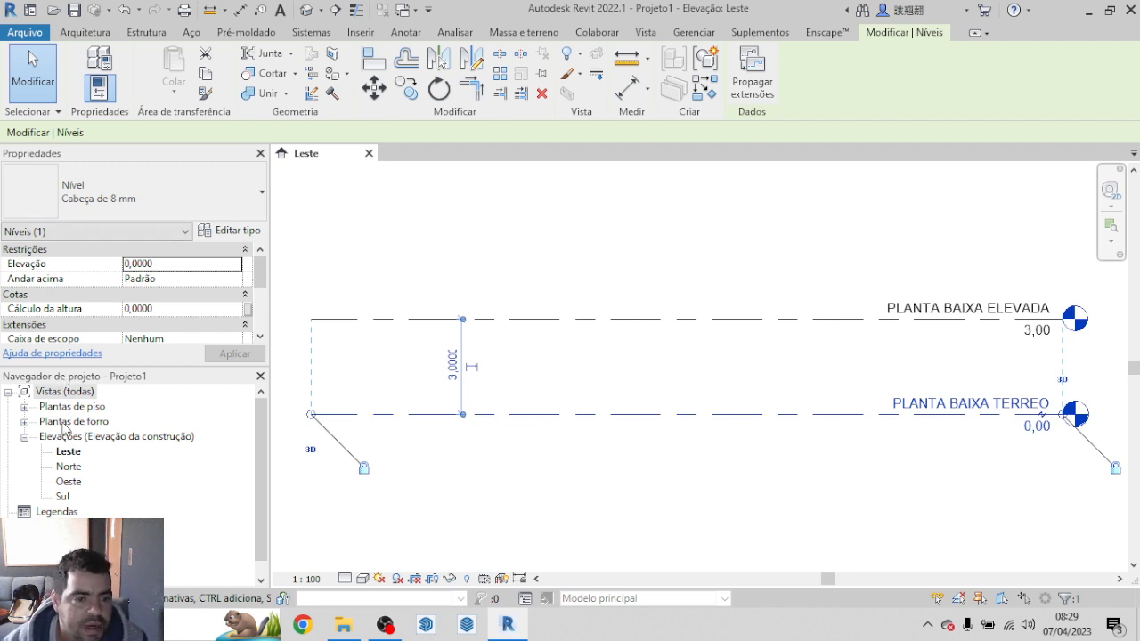
{"action": "left_click", "coordinate": [1037, 334]}
{"action": "left_click", "coordinate": [1039, 335]}
{"action": "left_click", "coordinate": [1039, 337]}
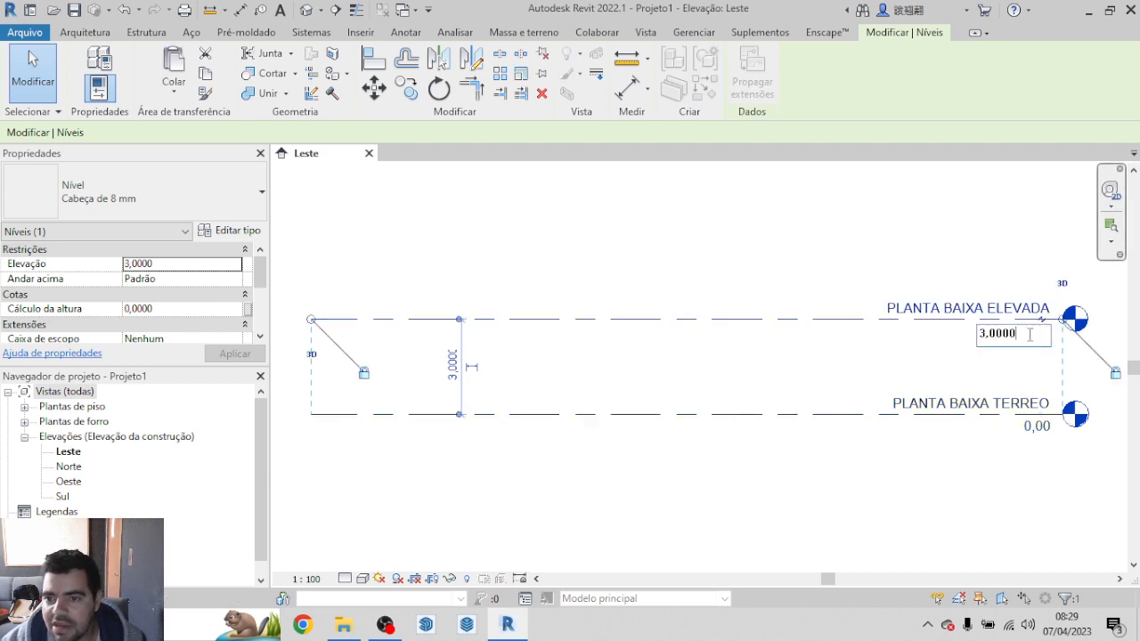
{"action": "left_click_drag", "start_coordinate": [1029, 334], "coordinate": [991, 334]}
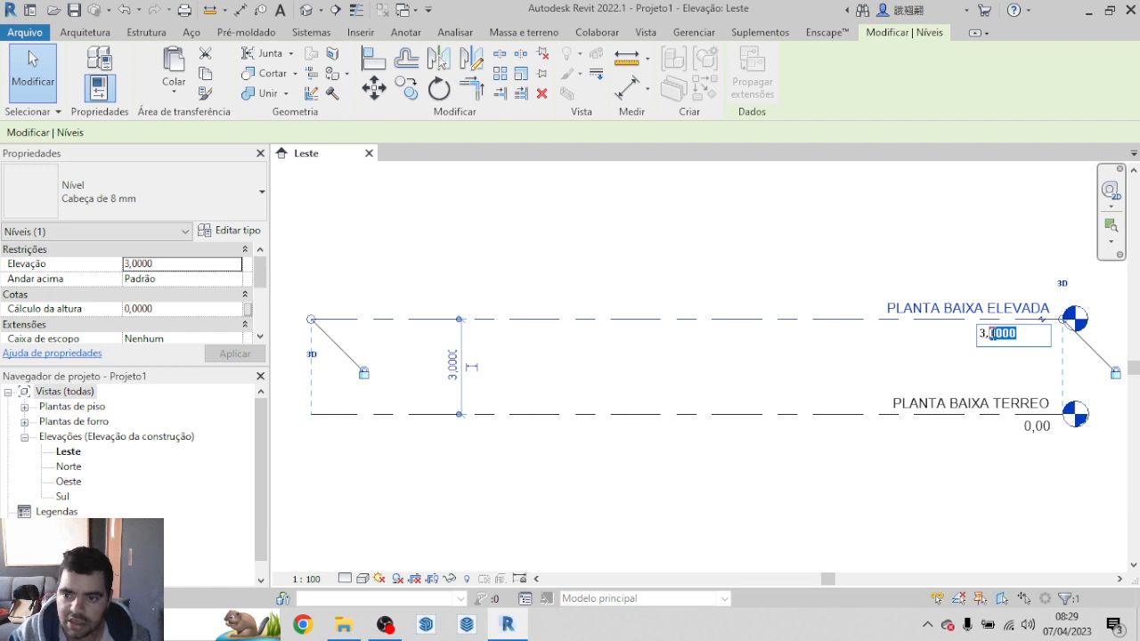
{"action": "type", "text": "8"}
{"action": "key", "text": "Return"}
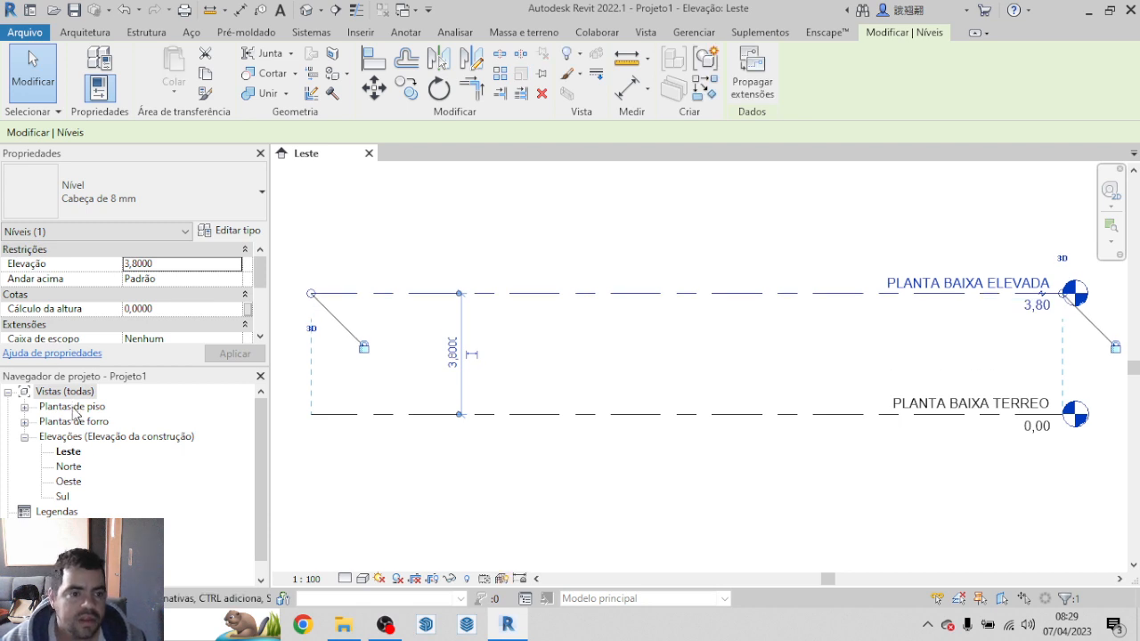
Step: Open the PLANTA BAIXA TERREO floor plan view
{"action": "left_click", "coordinate": [25, 408]}
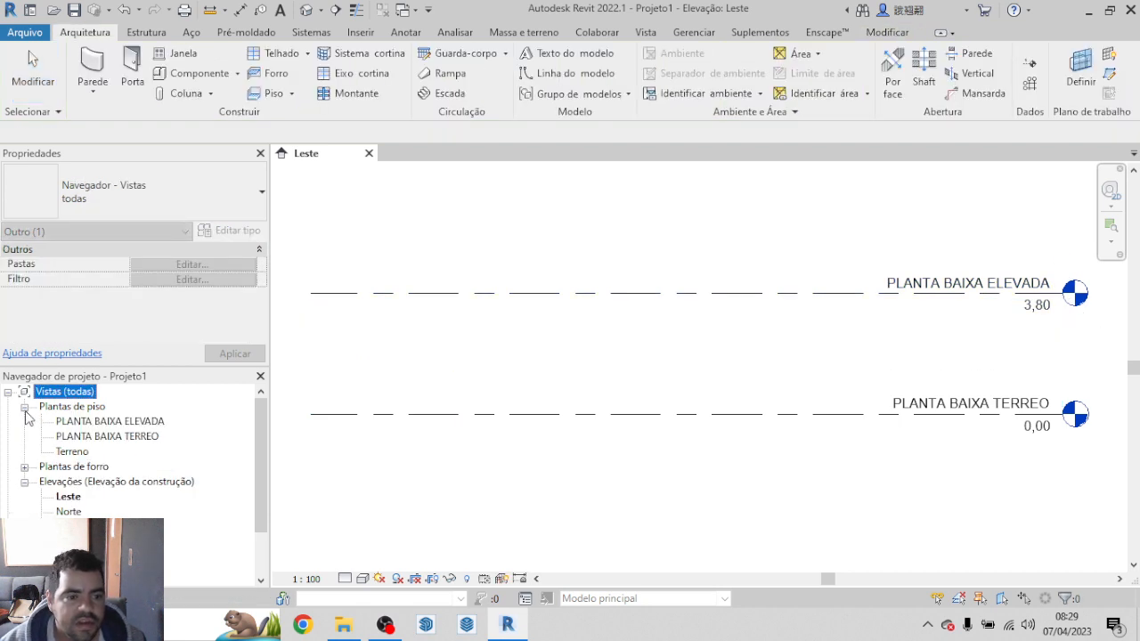
{"action": "double_click", "coordinate": [121, 437]}
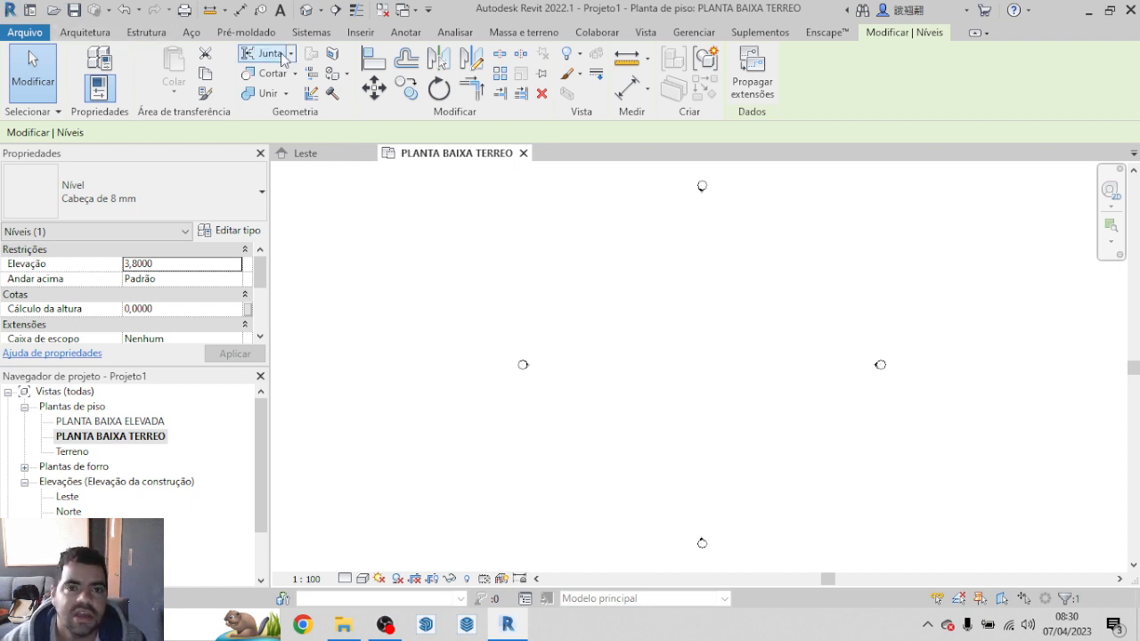
{"action": "left_click", "coordinate": [360, 33]}
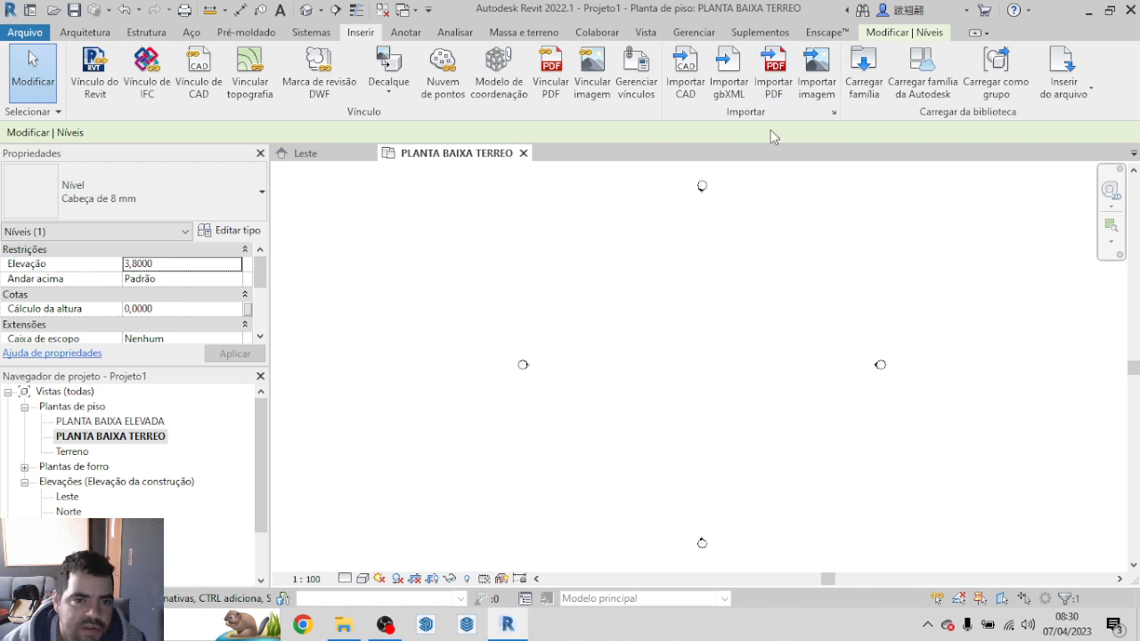
{"action": "left_click", "coordinate": [774, 76]}
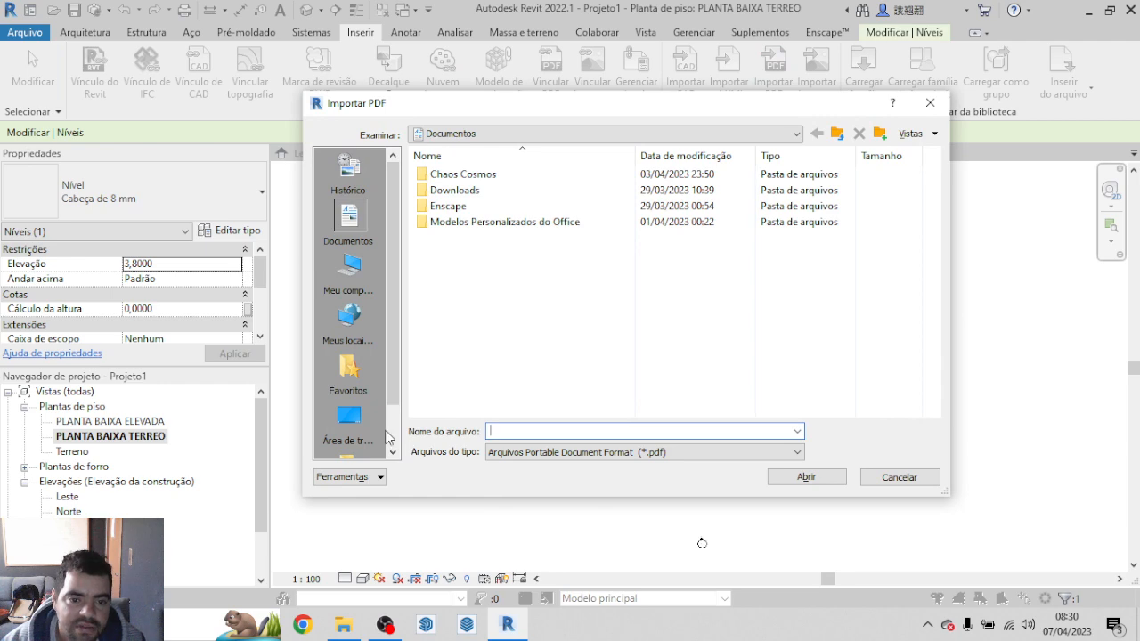
{"action": "left_click", "coordinate": [351, 426]}
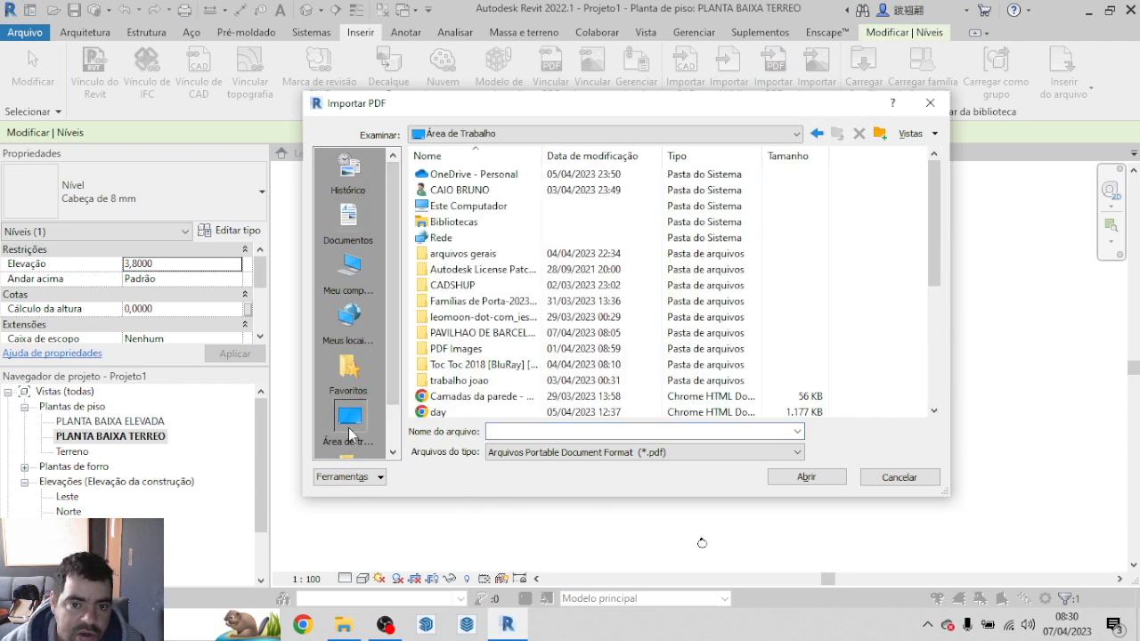
{"action": "scroll", "coordinate": [784, 279], "scroll_direction": "down", "scroll_amount": 2}
{"action": "scroll", "coordinate": [784, 279], "scroll_direction": "down", "scroll_amount": 2}
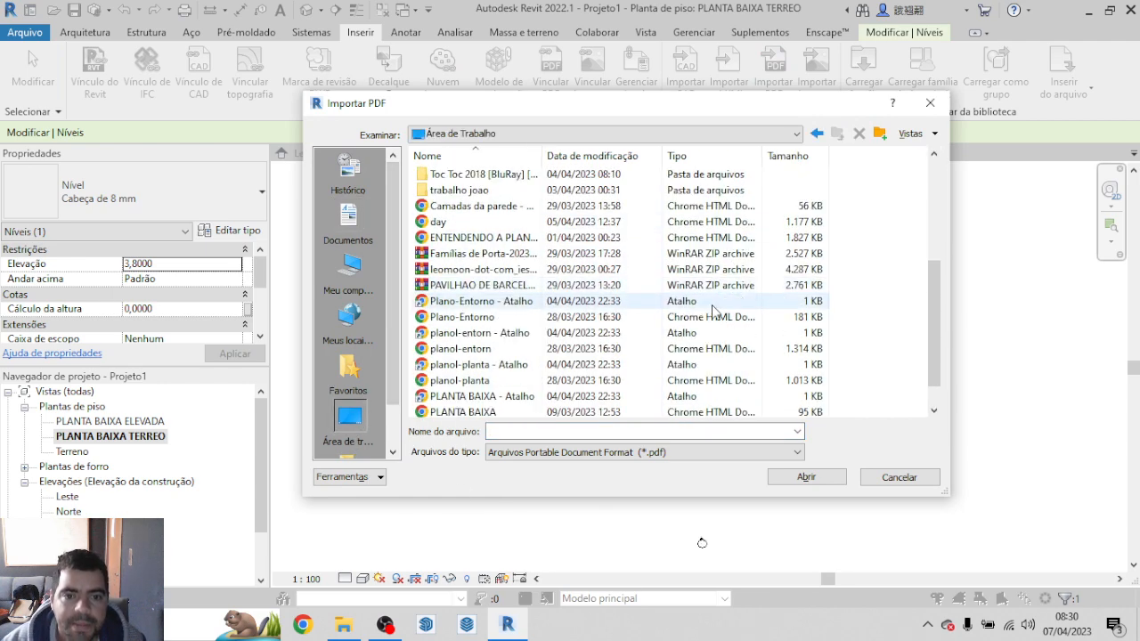
{"action": "left_click", "coordinate": [481, 349]}
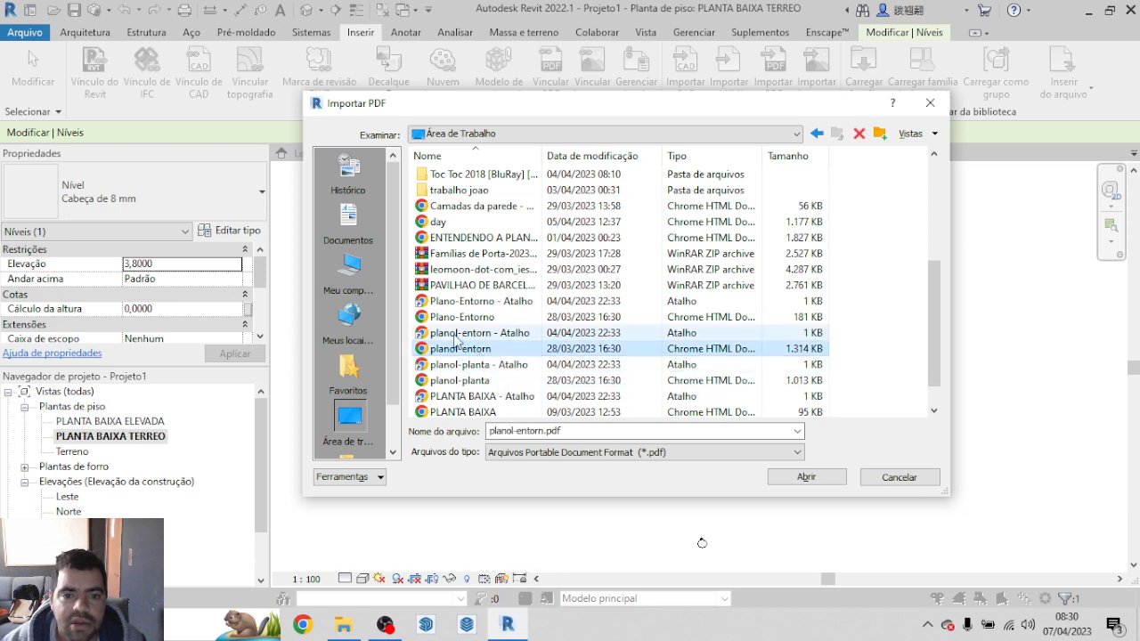
{"action": "left_click", "coordinate": [819, 481]}
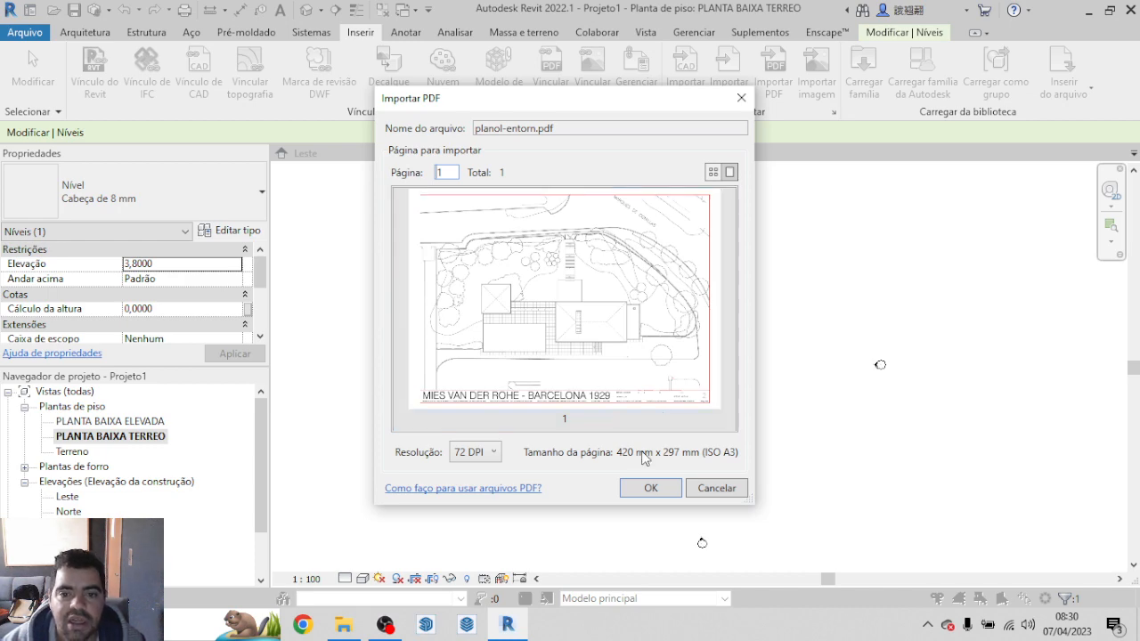
{"action": "left_click", "coordinate": [714, 486]}
Step: Import planol-planta.pdf from the desktop at 72 DPI and centre the plan image between the four elevation markers
{"action": "left_click", "coordinate": [773, 71]}
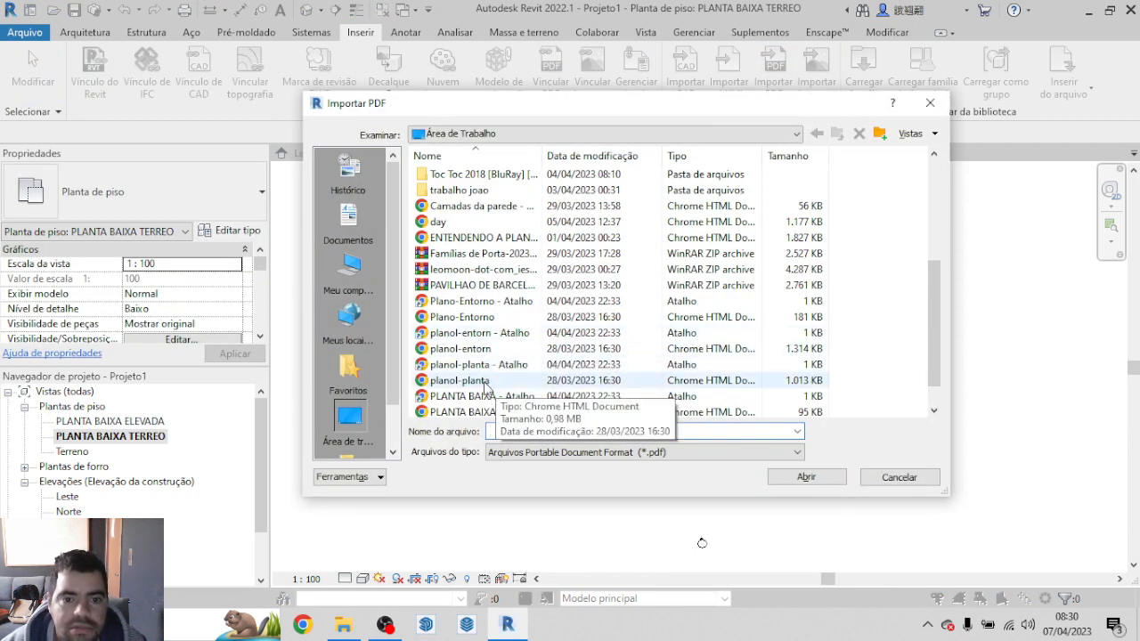
{"action": "left_click", "coordinate": [488, 381]}
{"action": "left_click", "coordinate": [806, 477]}
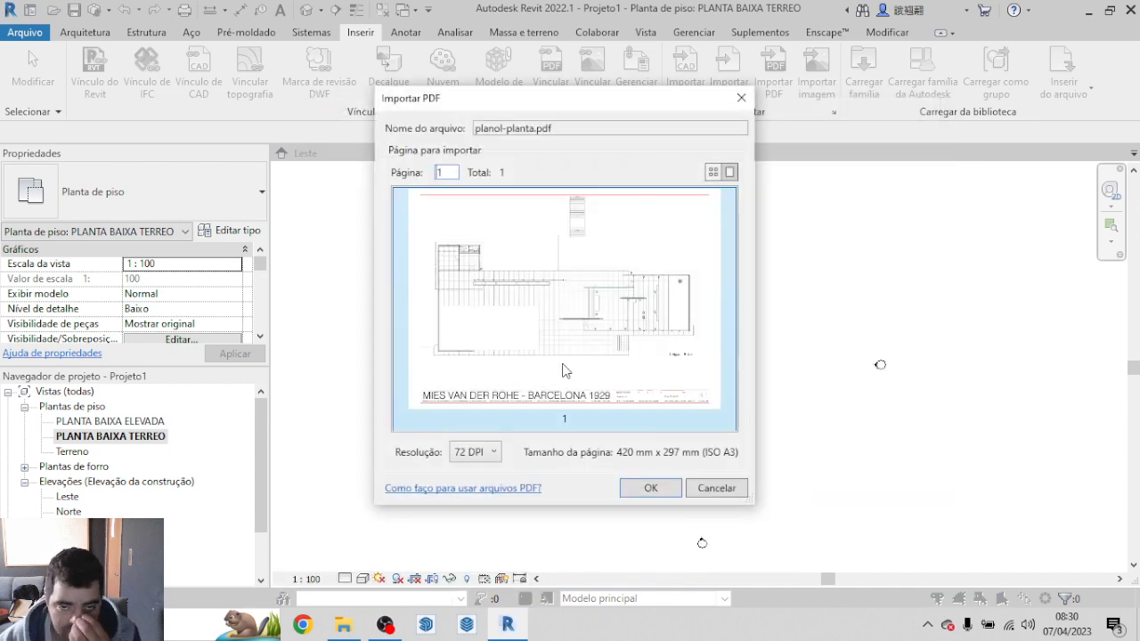
{"action": "left_click", "coordinate": [653, 491]}
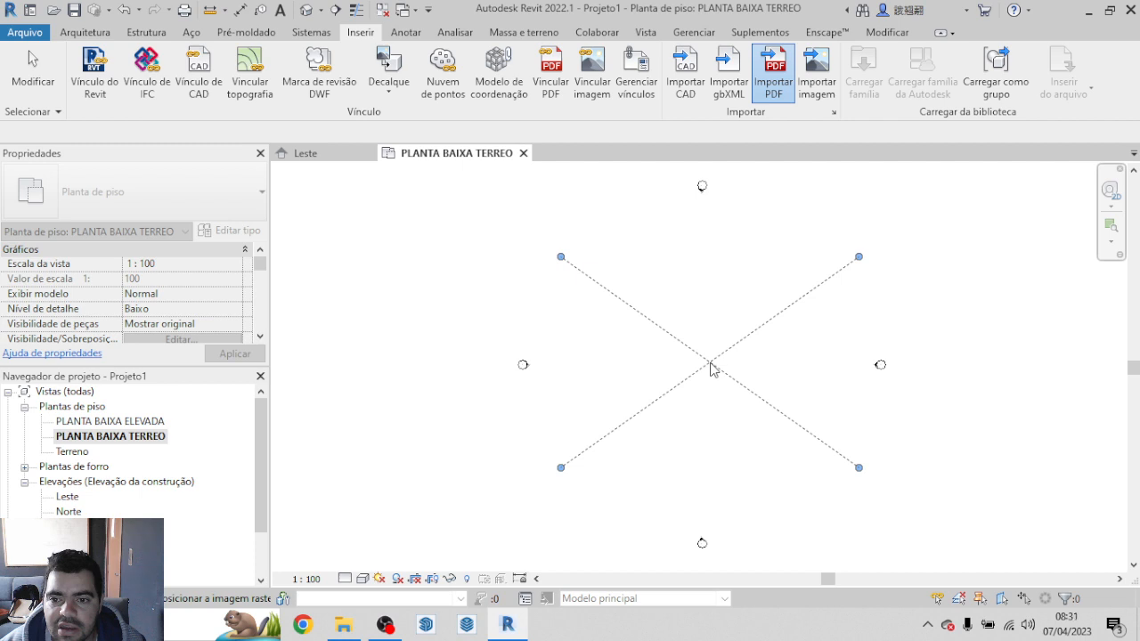
{"action": "left_click", "coordinate": [710, 366]}
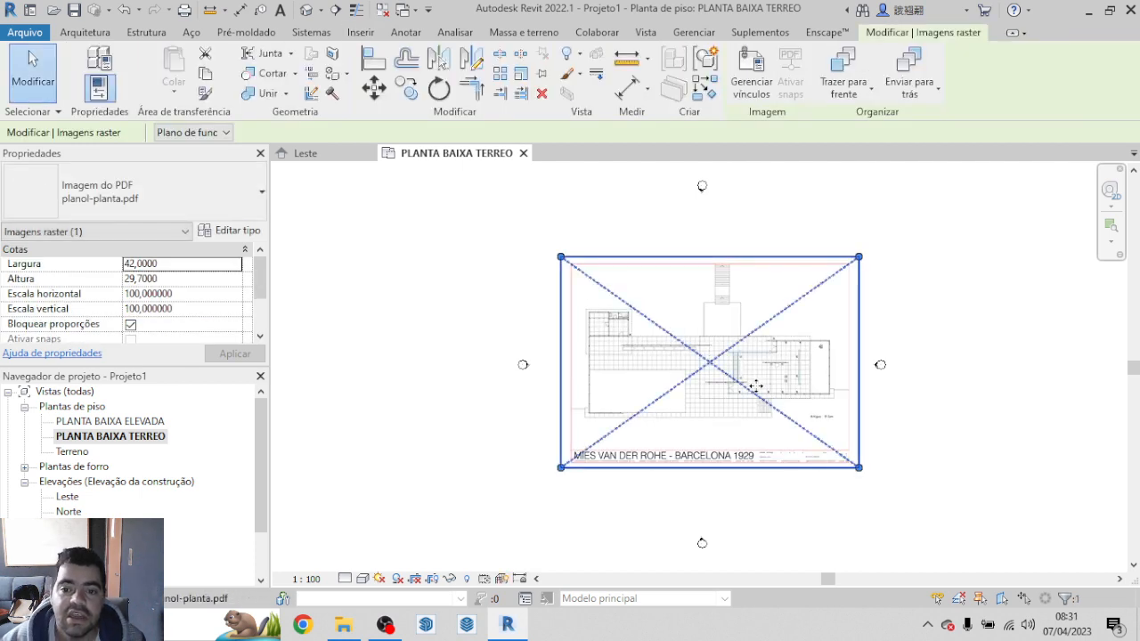
{"action": "mouse_move", "coordinate": [755, 384]}
{"action": "left_mouse_down"}
{"action": "mouse_move", "coordinate": [738, 373]}
{"action": "mouse_move", "coordinate": [819, 312]}
{"action": "mouse_move", "coordinate": [788, 356]}
{"action": "mouse_move", "coordinate": [721, 395]}
{"action": "mouse_move", "coordinate": [782, 343]}
{"action": "mouse_move", "coordinate": [748, 365]}
{"action": "left_mouse_up"}
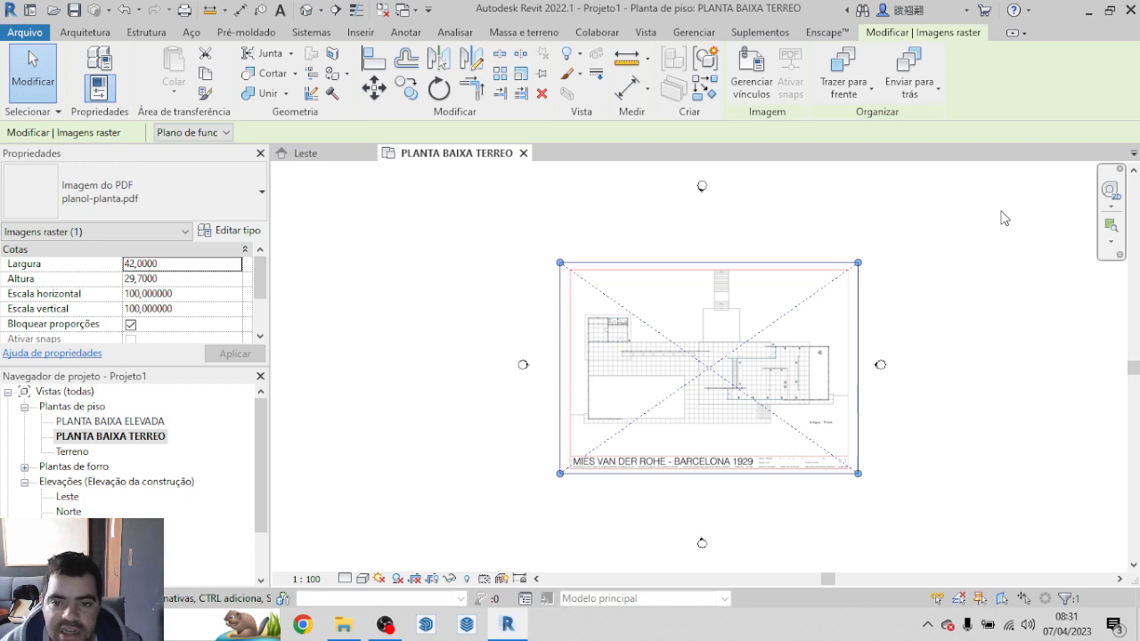
Step: Pin the imported plan image, test the lock by trying to move it, and unpin it
{"action": "left_click", "coordinate": [545, 79]}
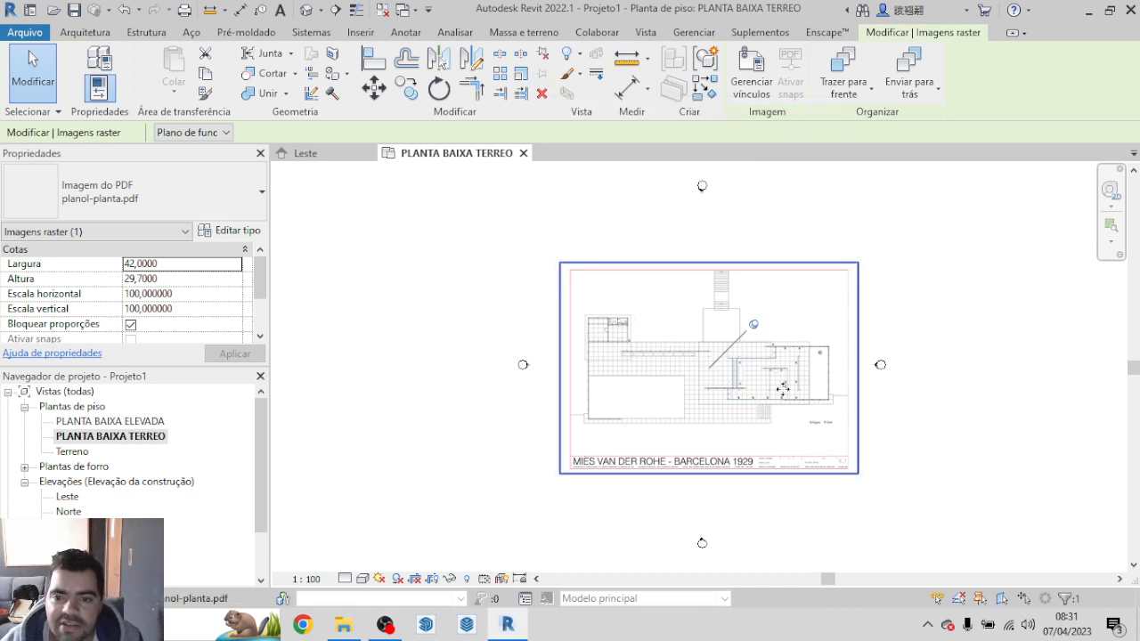
{"action": "left_click", "coordinate": [876, 386]}
{"action": "left_click", "coordinate": [796, 397]}
{"action": "left_click", "coordinate": [862, 319]}
{"action": "left_click", "coordinate": [768, 381]}
{"action": "left_click", "coordinate": [868, 343]}
{"action": "left_click", "coordinate": [791, 358]}
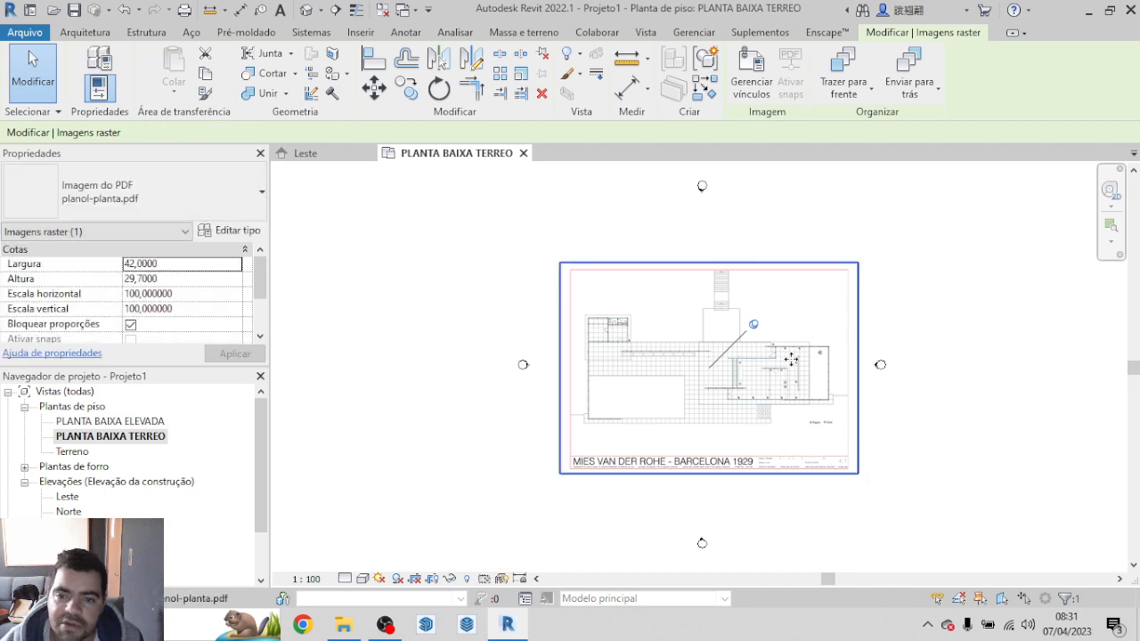
{"action": "left_click", "coordinate": [867, 307]}
{"action": "left_click", "coordinate": [799, 360]}
{"action": "left_click", "coordinate": [869, 343]}
{"action": "left_click", "coordinate": [802, 402]}
{"action": "left_click", "coordinate": [874, 364]}
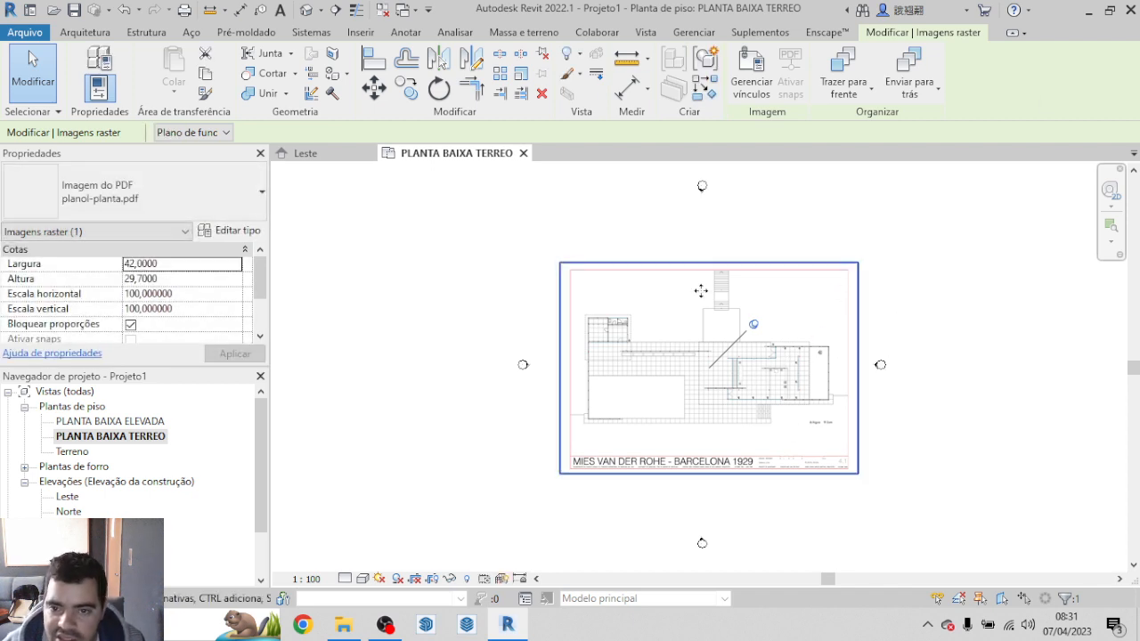
{"action": "left_click", "coordinate": [752, 332]}
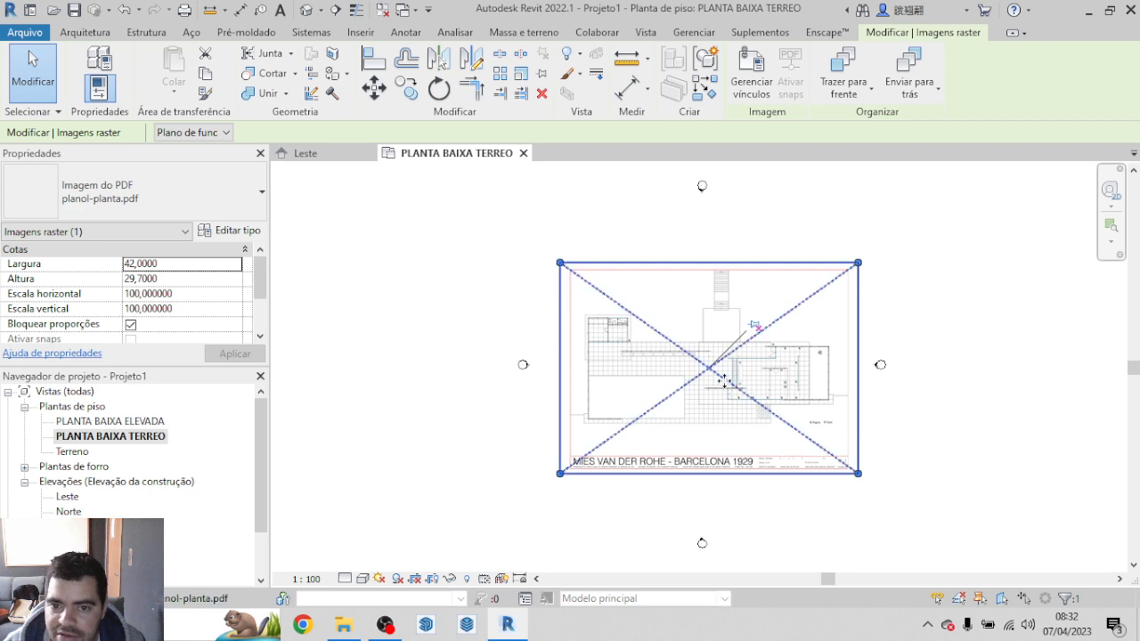
Step: Pin the imported plan image again and clear the selection
{"action": "left_click", "coordinate": [755, 329]}
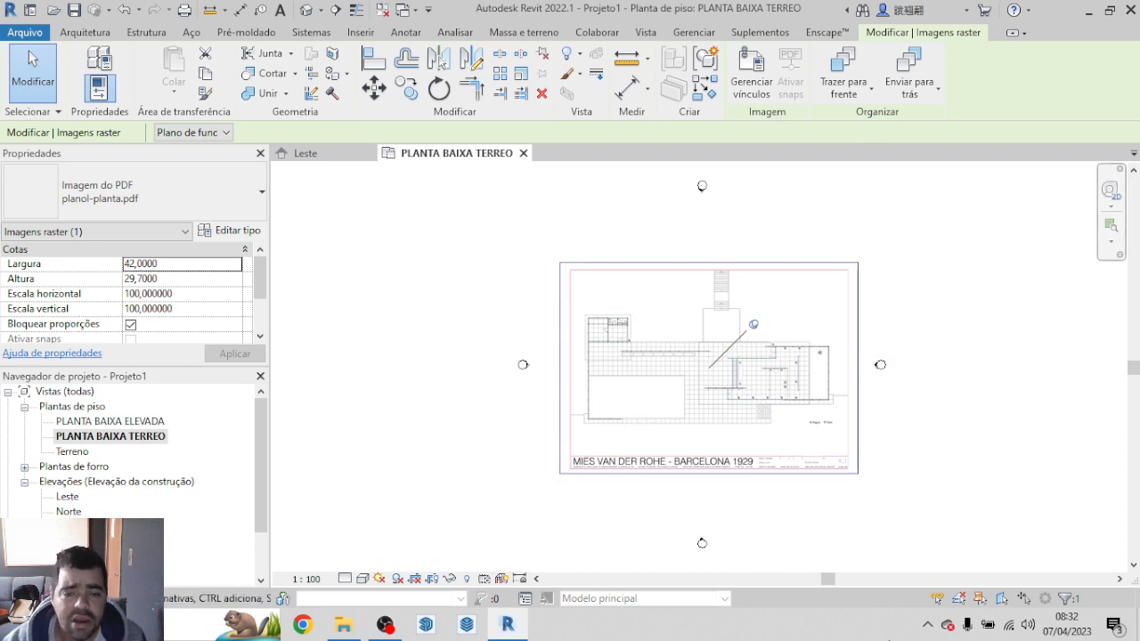
{"action": "left_click", "coordinate": [346, 429]}
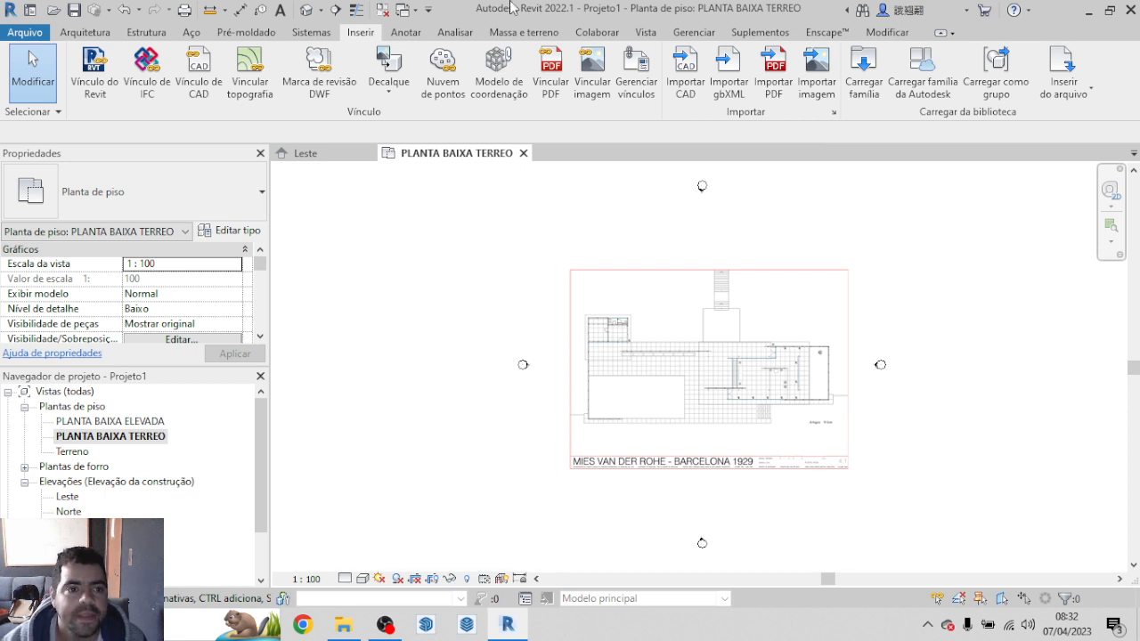
Step: Start an architectural floor and review the available floor types, keeping Genérico 150 mm
{"action": "left_click", "coordinate": [70, 36]}
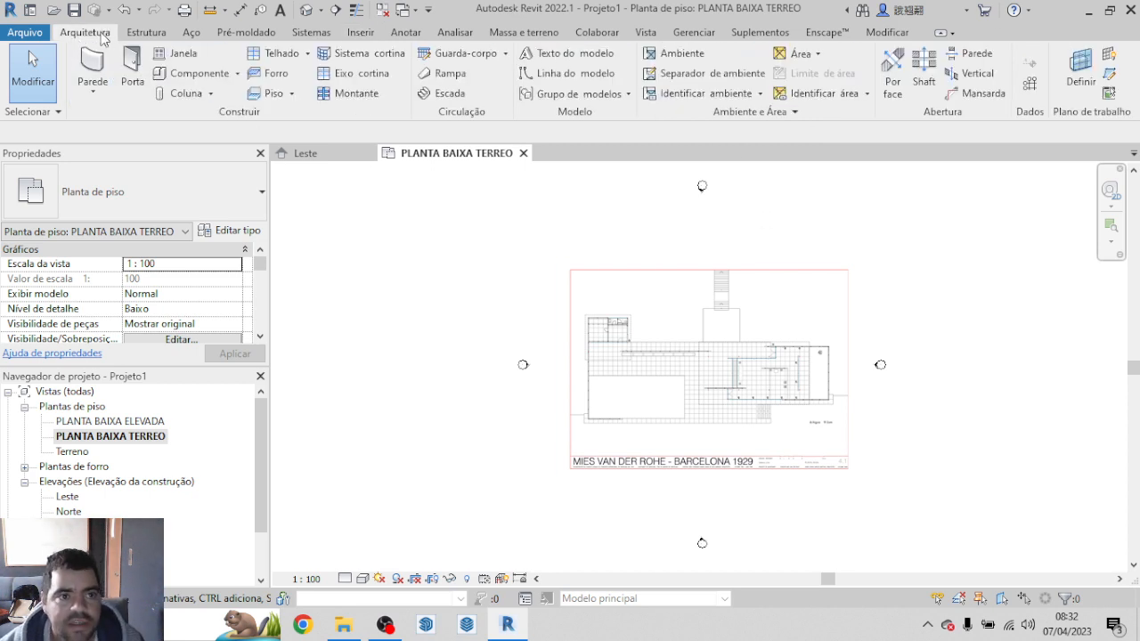
{"action": "left_click", "coordinate": [272, 94]}
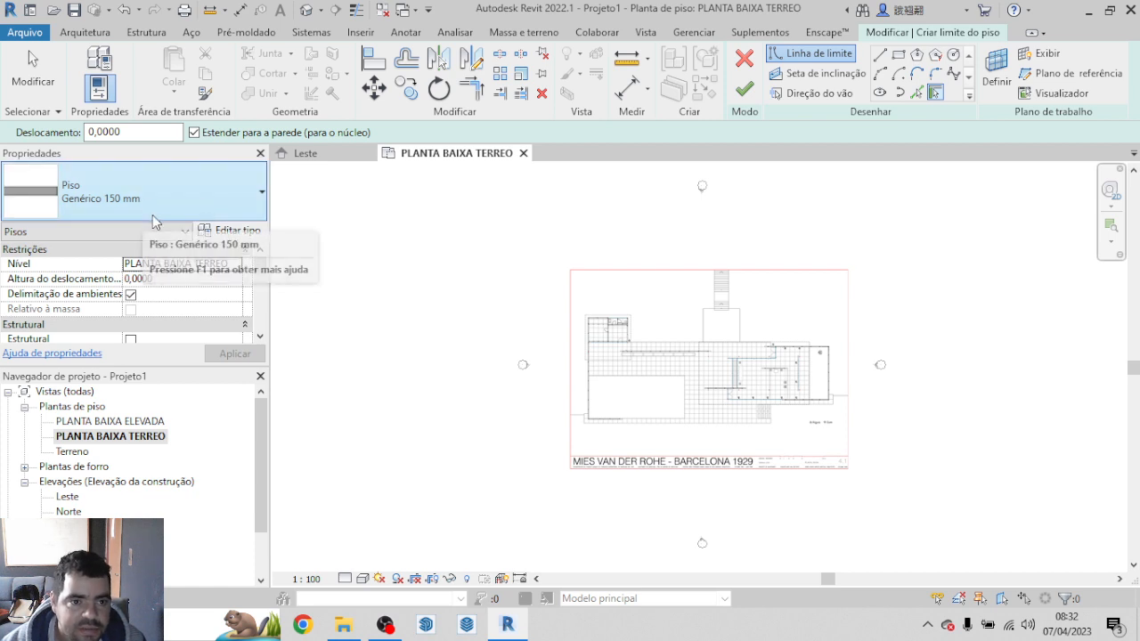
{"action": "left_click", "coordinate": [149, 185]}
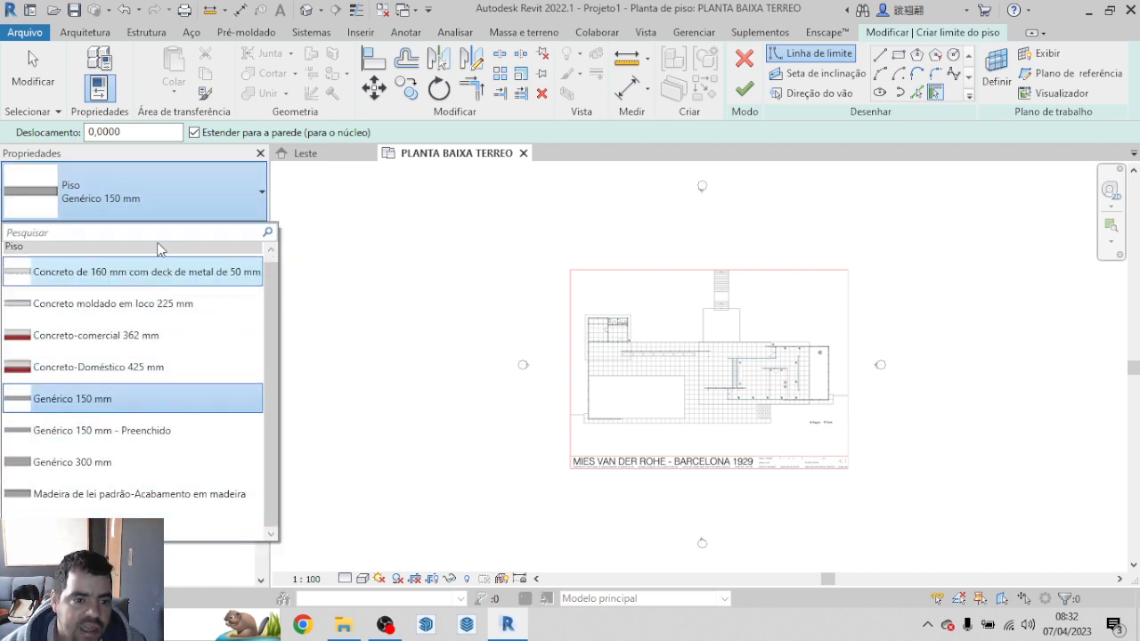
{"action": "scroll", "coordinate": [142, 472], "scroll_direction": "up", "scroll_amount": 1}
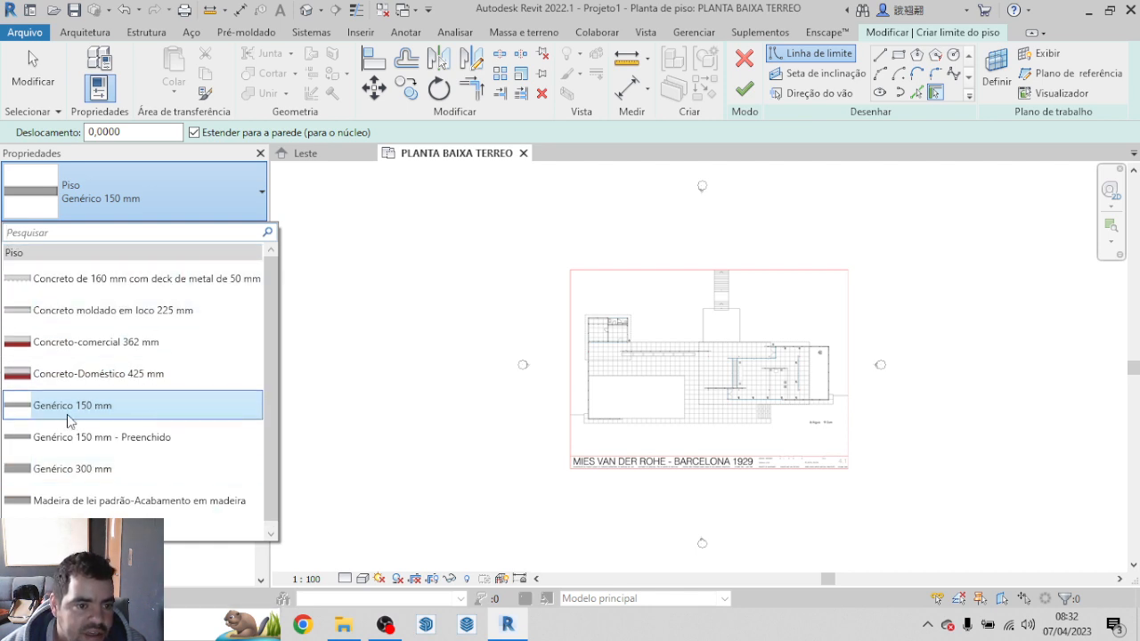
{"action": "left_click", "coordinate": [224, 186]}
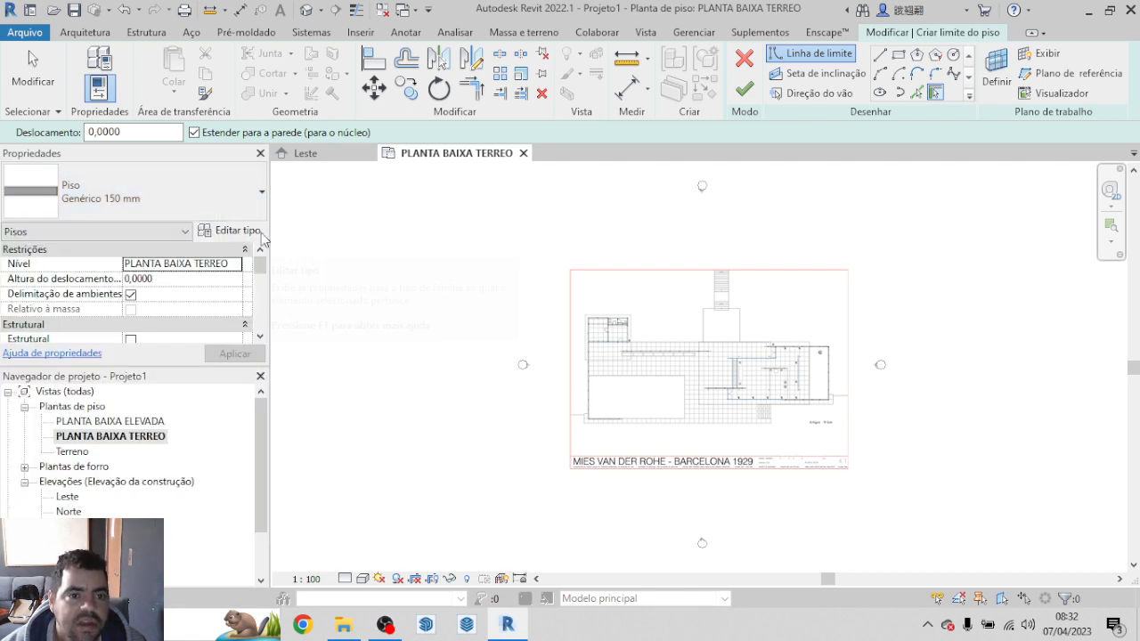
Step: Duplicate the Genérico 150 mm floor type under the name PISO MARMORE 1M
{"action": "left_click", "coordinate": [238, 233]}
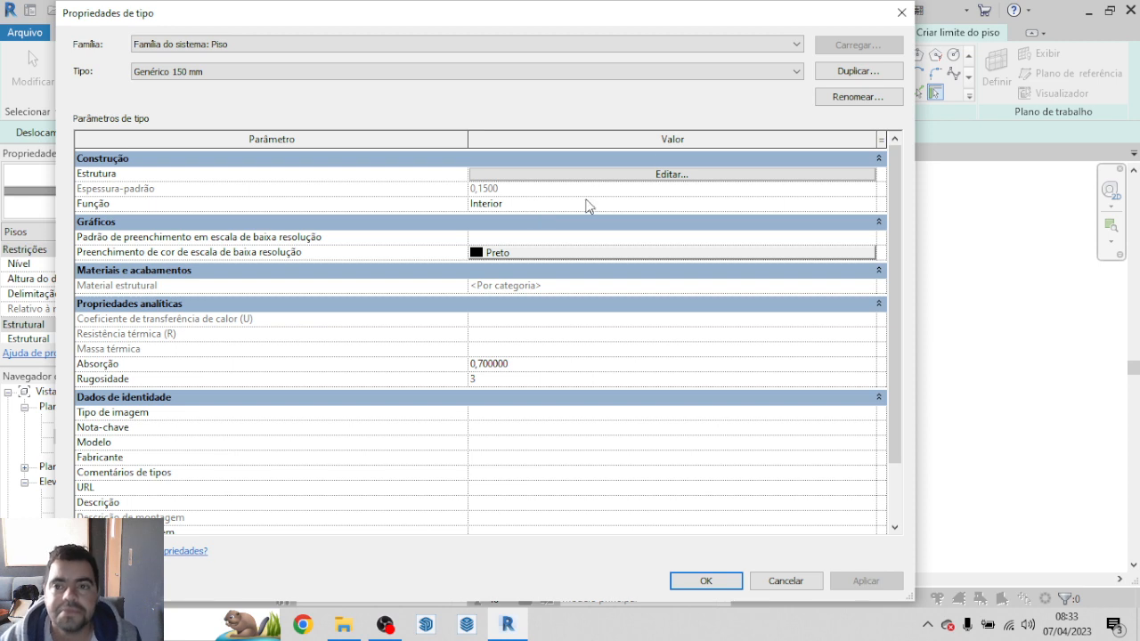
{"action": "left_click", "coordinate": [872, 73]}
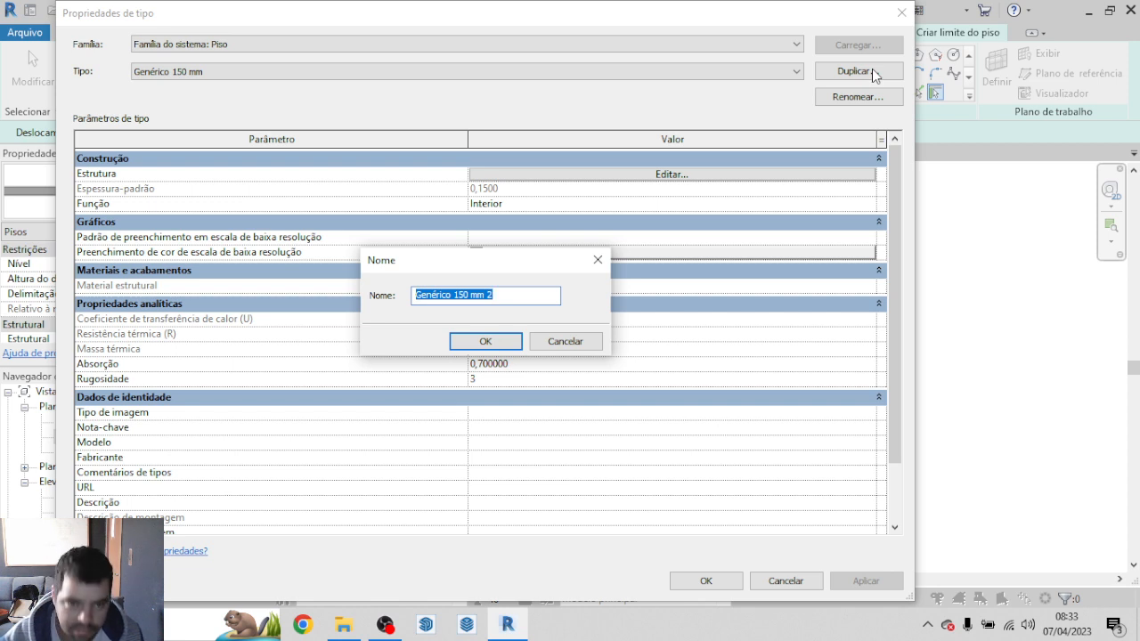
{"action": "type", "text": "PISO "}
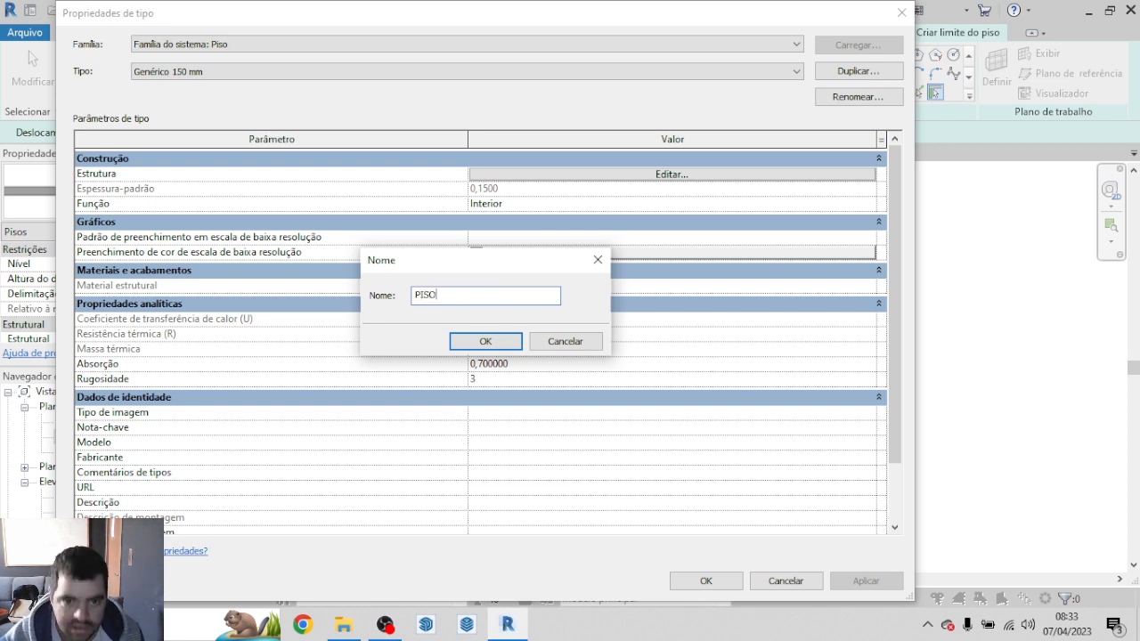
{"action": "type", "text": "MARMOPRE"}
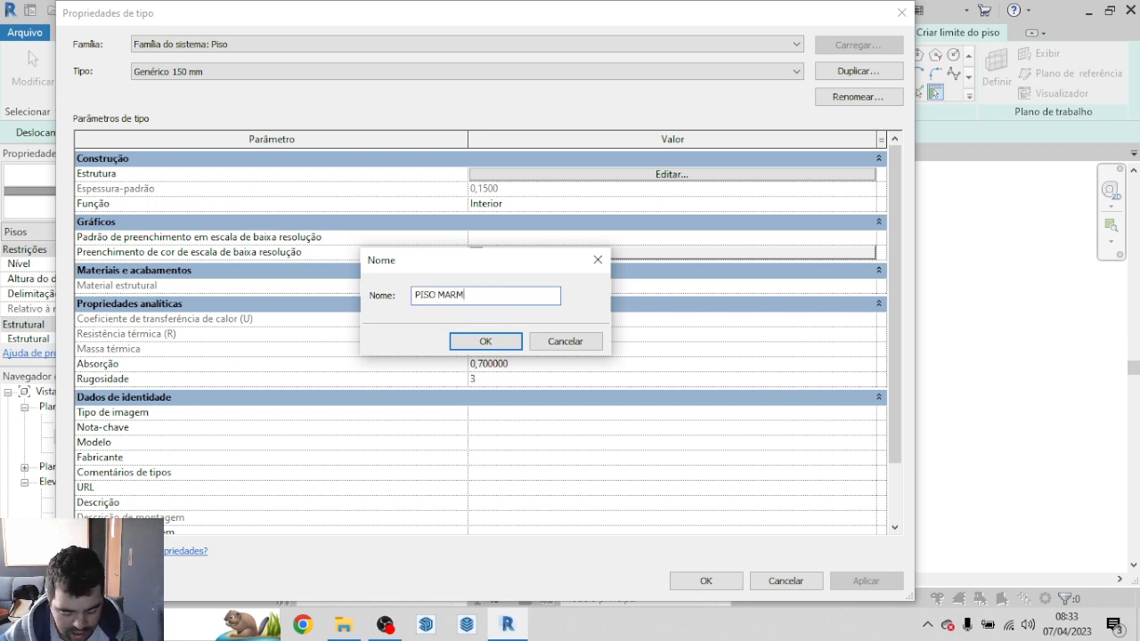
{"action": "key", "text": "BackSpace"}
{"action": "key", "text": "BackSpace"}
{"action": "key", "text": "BackSpace"}
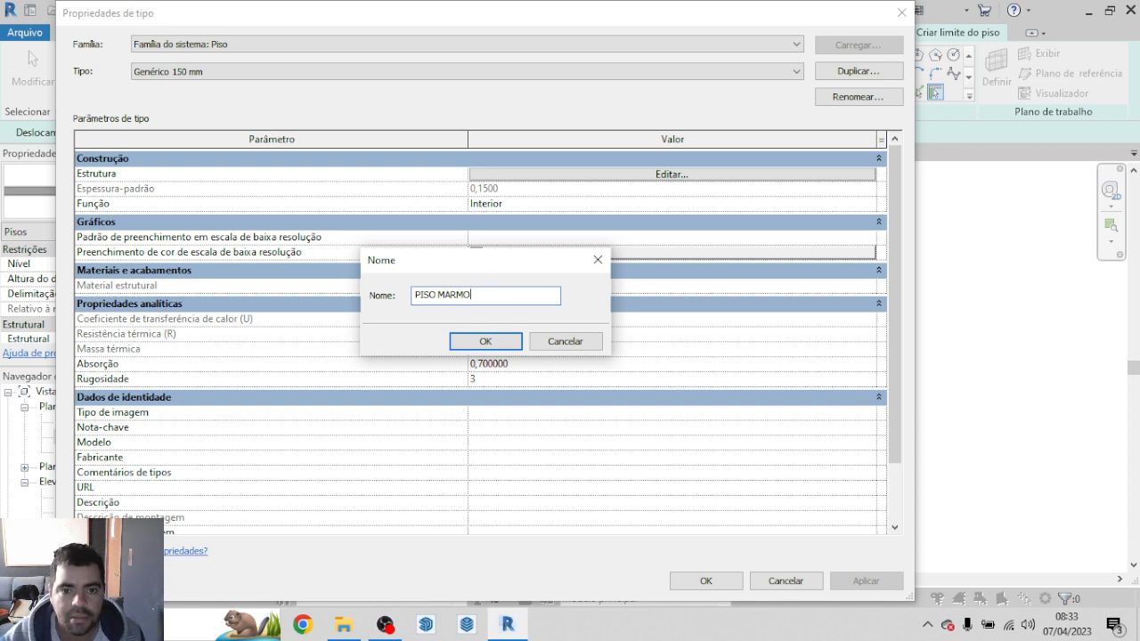
{"action": "type", "text": "RE "}
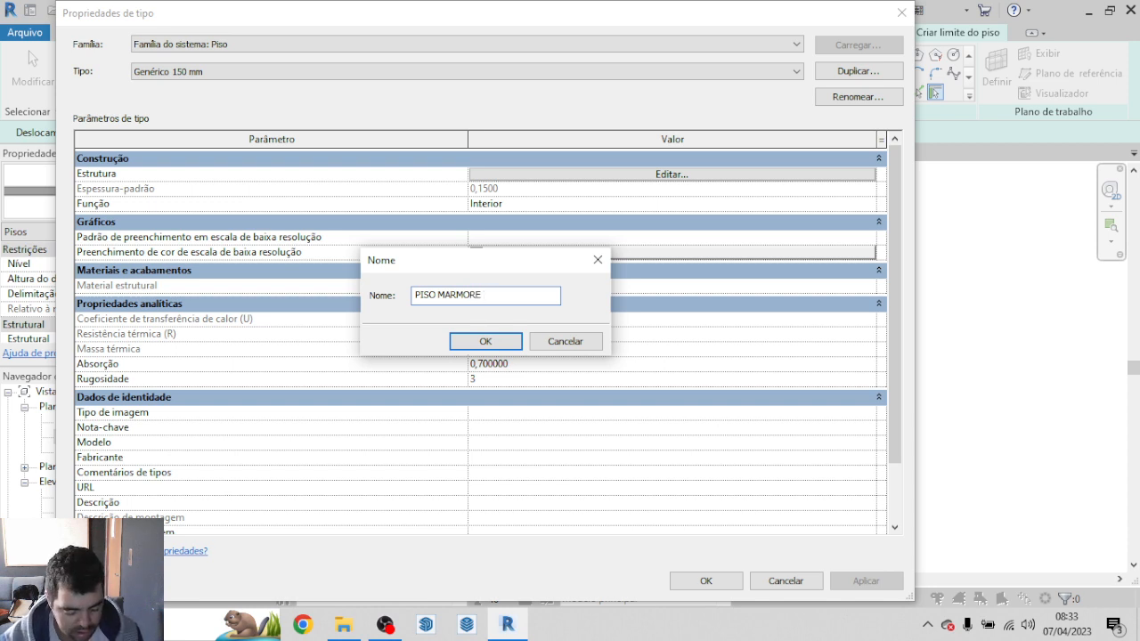
{"action": "type", "text": "1M"}
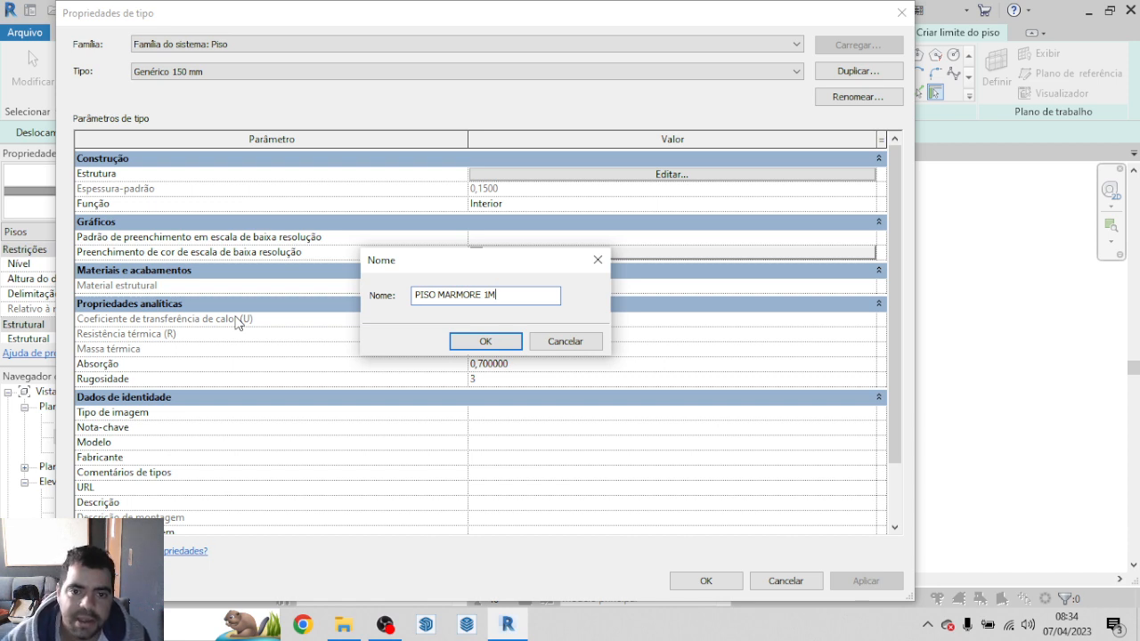
{"action": "left_click", "coordinate": [486, 344]}
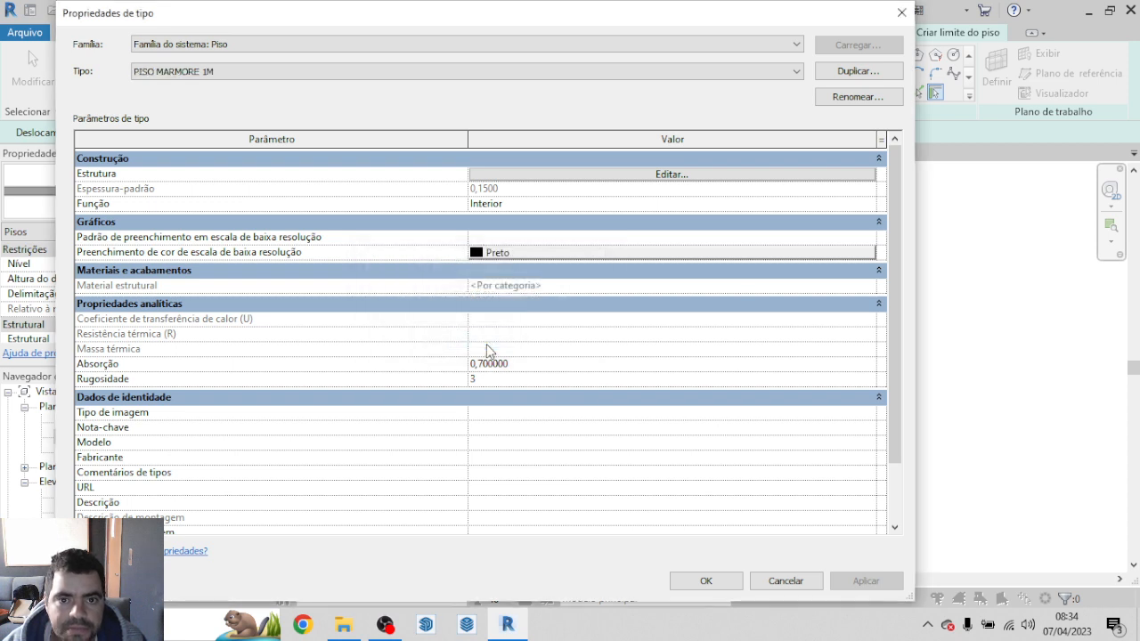
Step: Insert a new layer in the floor type's structure and move it above the upper core boundary
{"action": "left_click", "coordinate": [669, 175]}
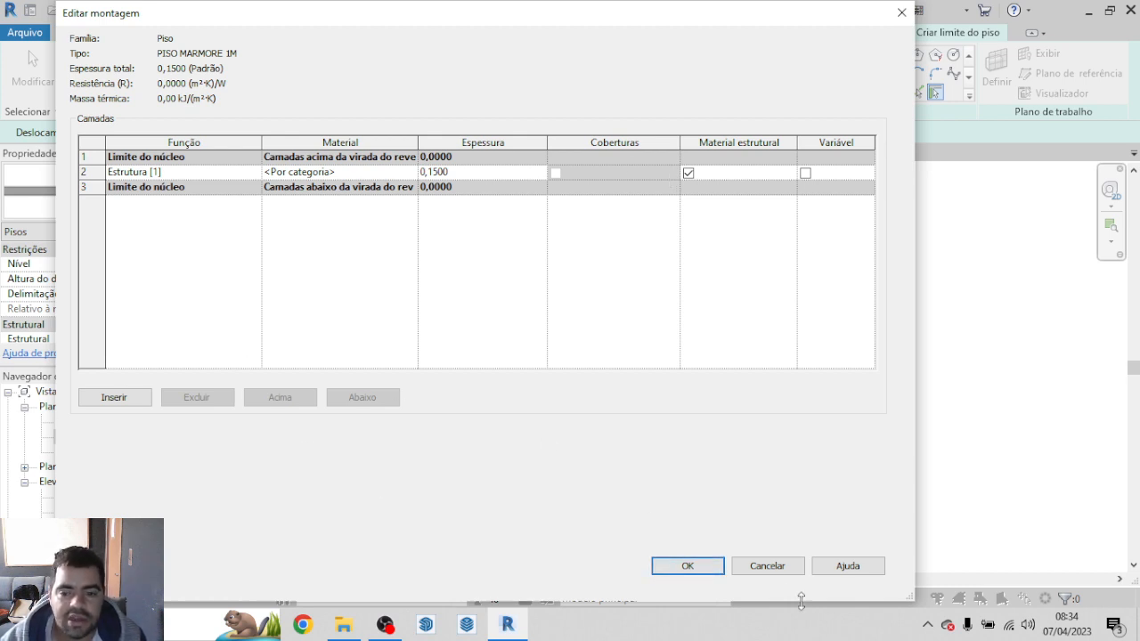
{"action": "left_click", "coordinate": [767, 567]}
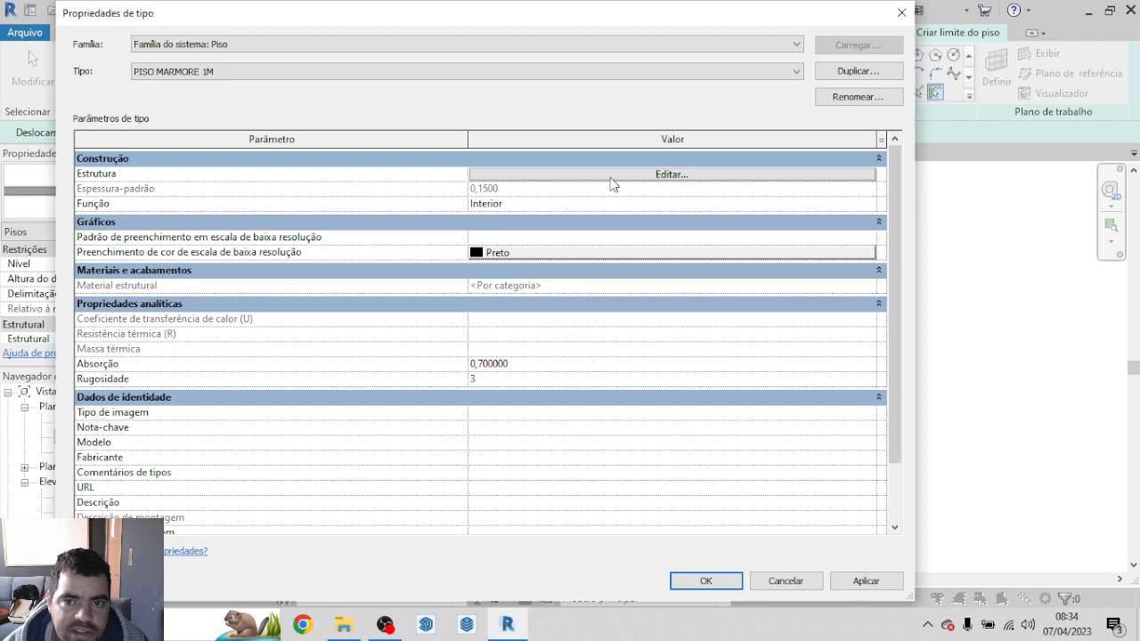
{"action": "left_click", "coordinate": [661, 183]}
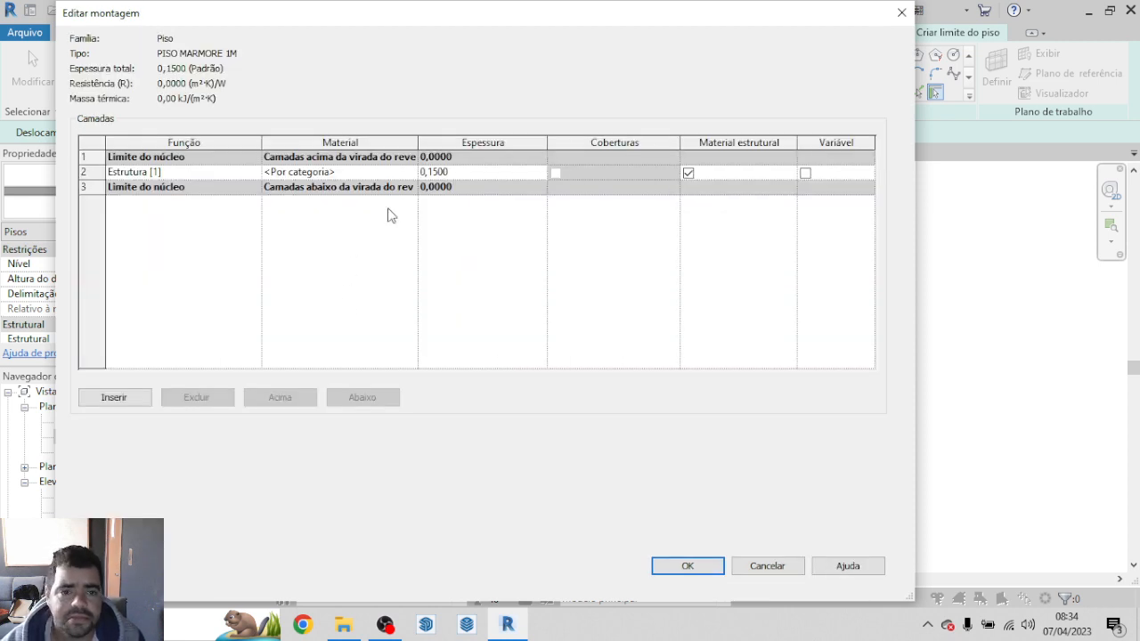
{"action": "left_click", "coordinate": [121, 398]}
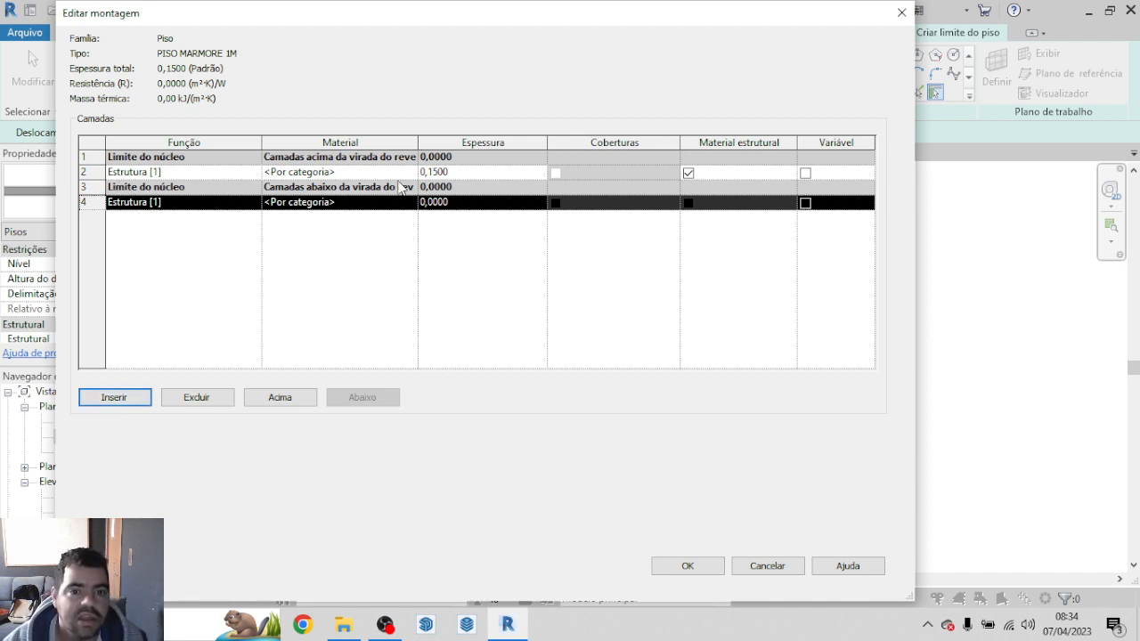
{"action": "left_click", "coordinate": [129, 173]}
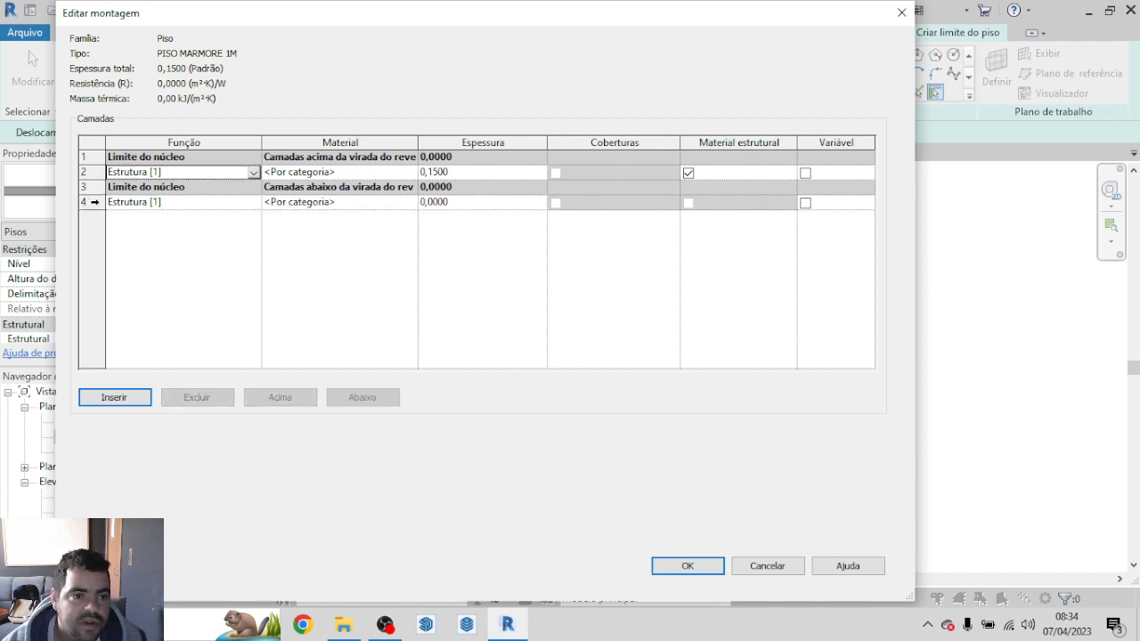
{"action": "left_click", "coordinate": [87, 202]}
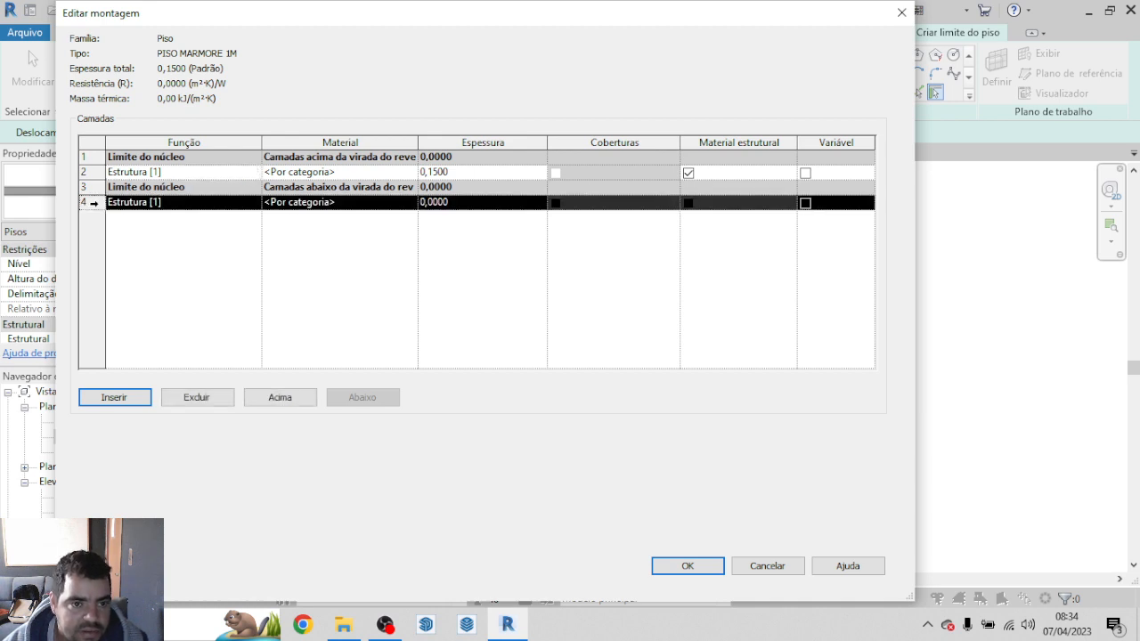
{"action": "left_click", "coordinate": [297, 400]}
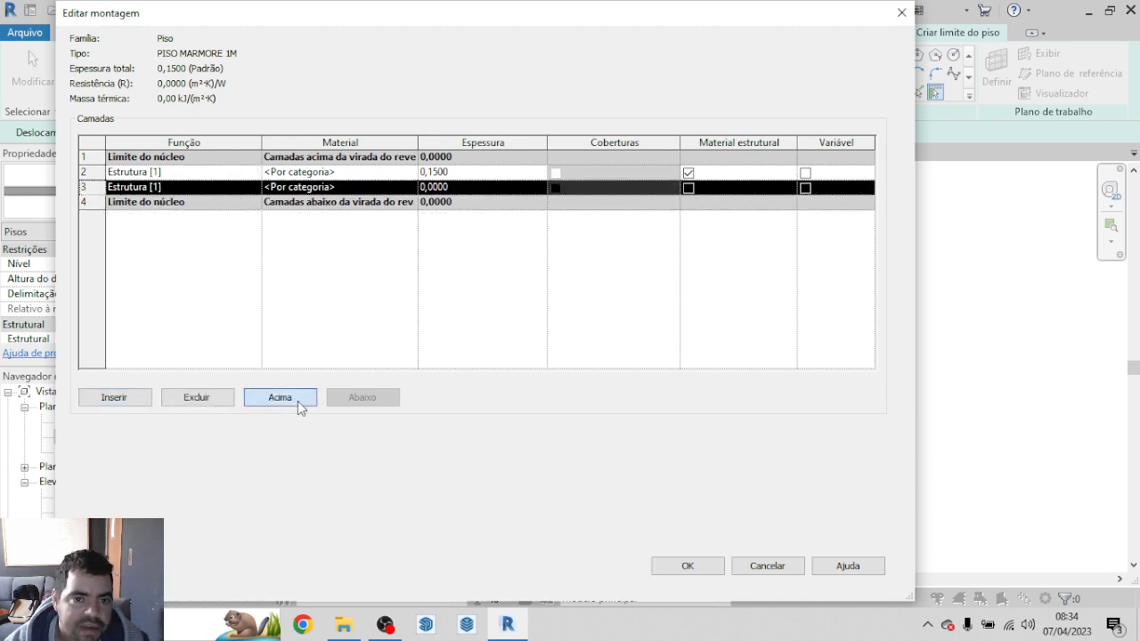
{"action": "left_click", "coordinate": [298, 400]}
{"action": "left_click", "coordinate": [297, 401]}
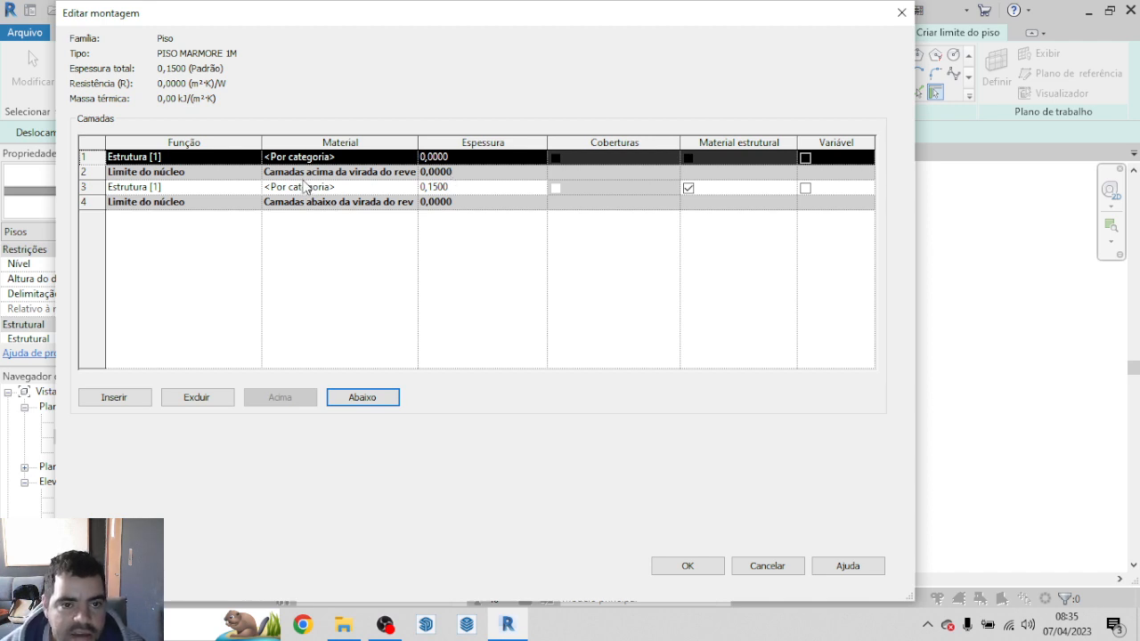
Step: Set the thickness of the new uppermost layer to 0,0100
{"action": "left_click", "coordinate": [436, 187]}
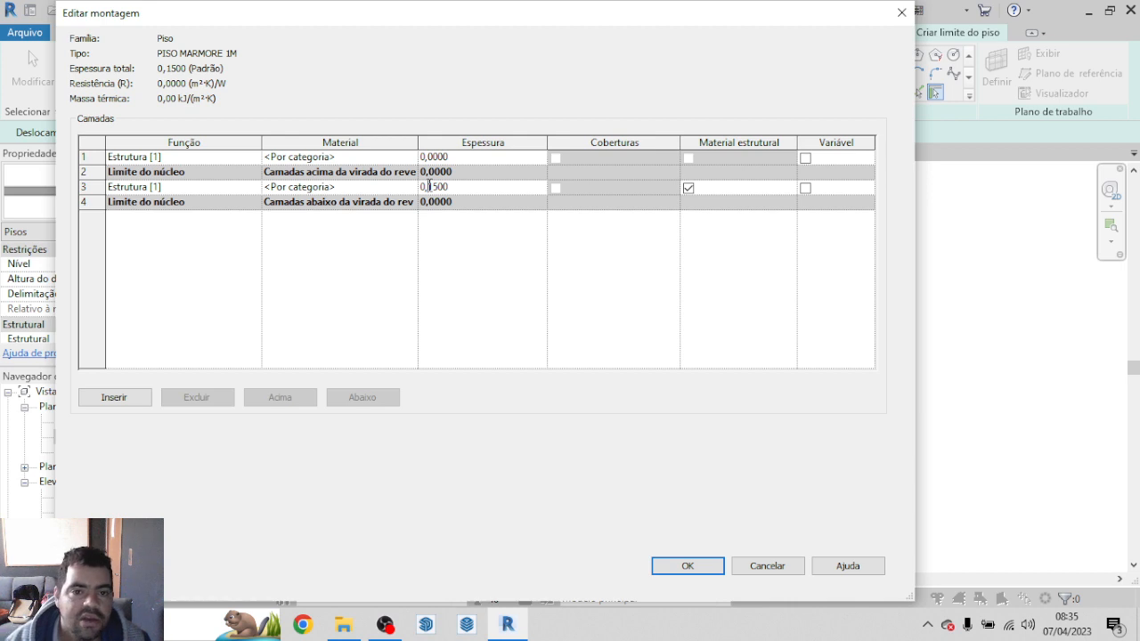
{"action": "left_click", "coordinate": [430, 157]}
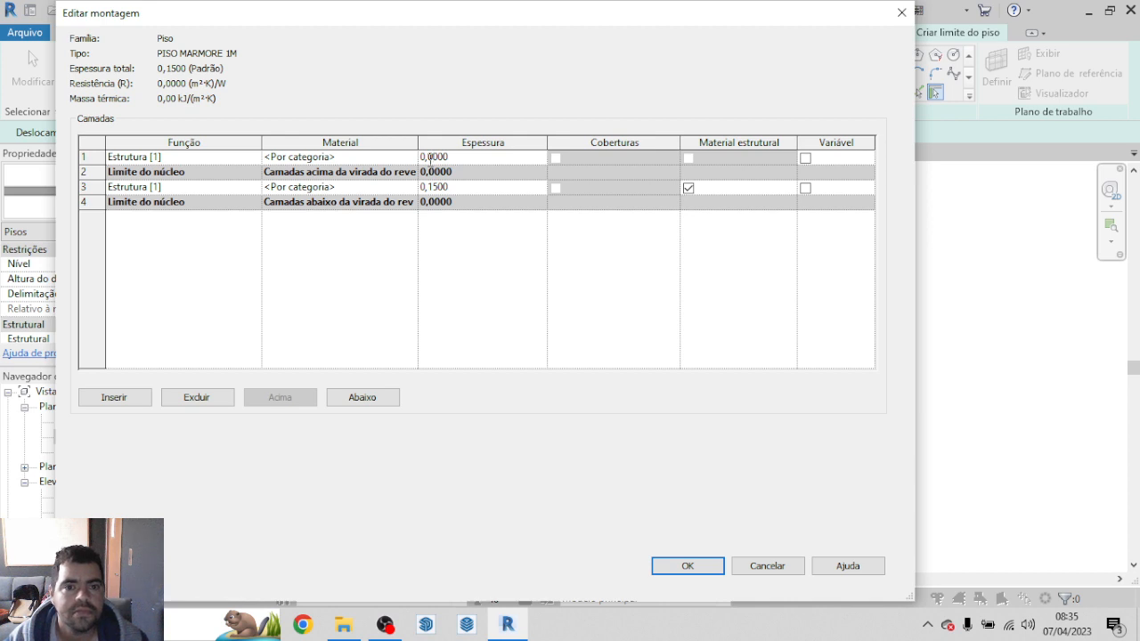
{"action": "type", "text": "1"}
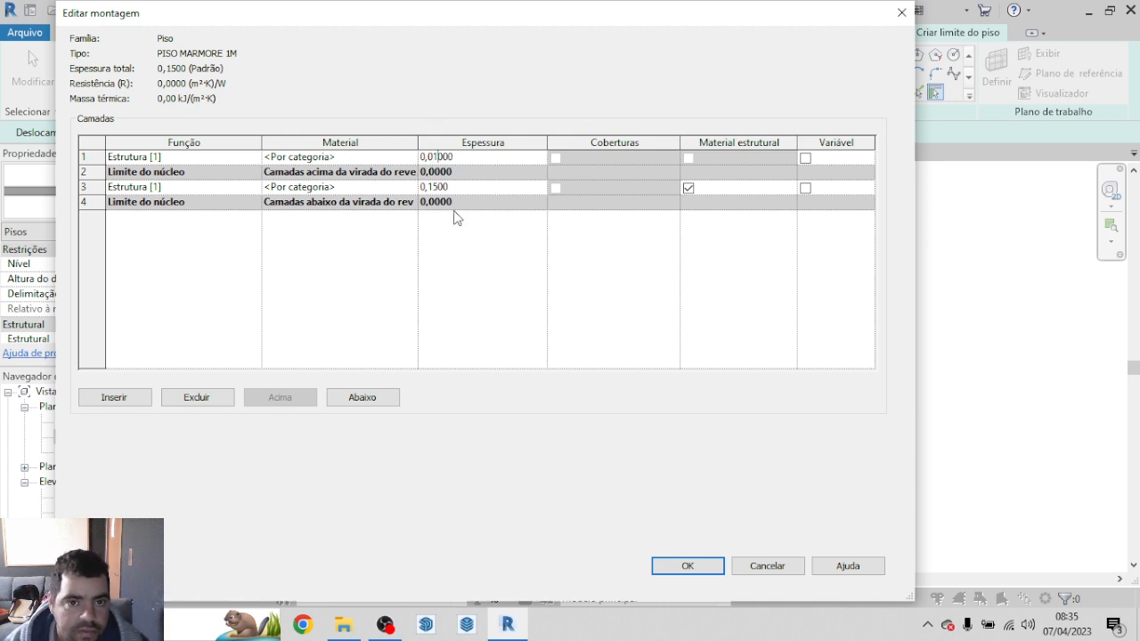
Step: Set the thickness of the structural layer between the core boundaries to 0,9900
{"action": "left_click", "coordinate": [432, 187]}
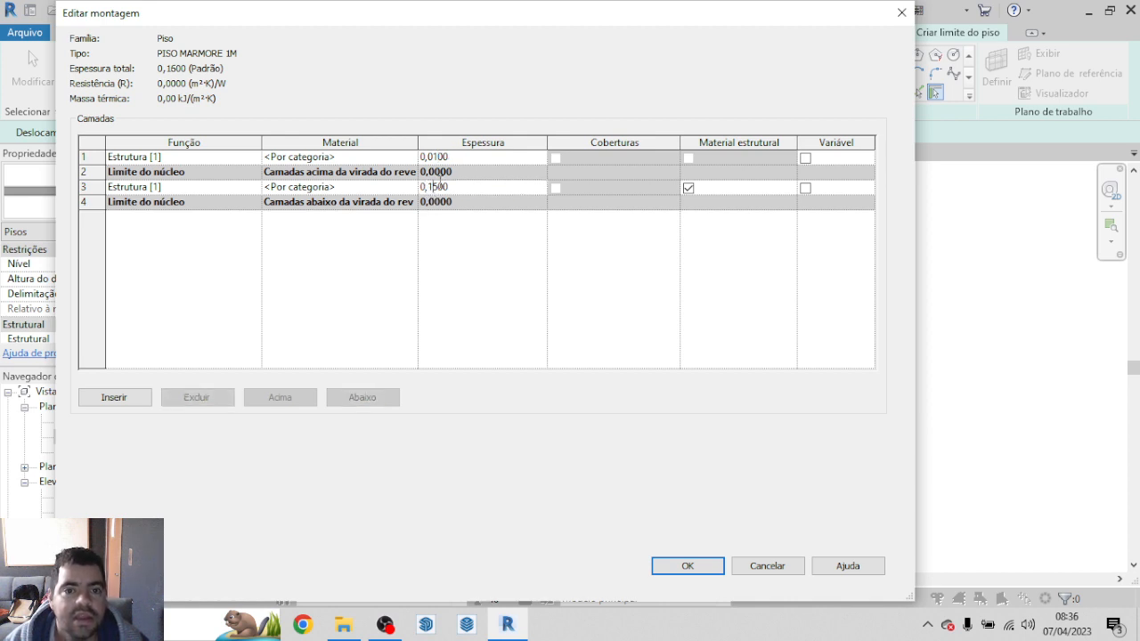
{"action": "left_click_drag", "start_coordinate": [428, 187], "coordinate": [439, 187]}
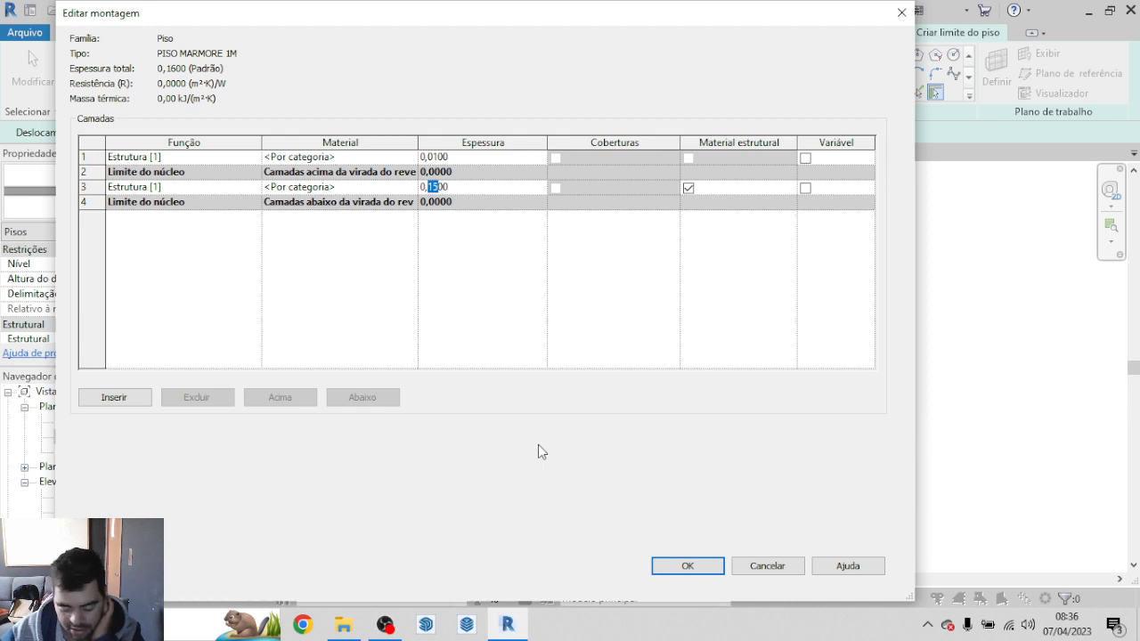
{"action": "type", "text": "9,"}
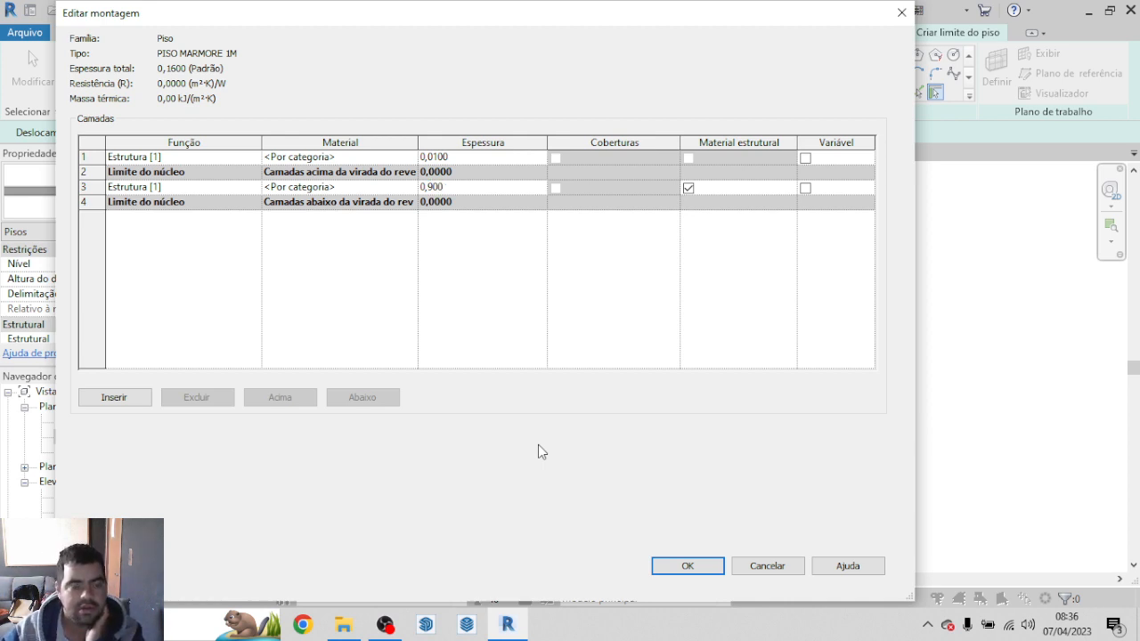
{"action": "type", "text": "9"}
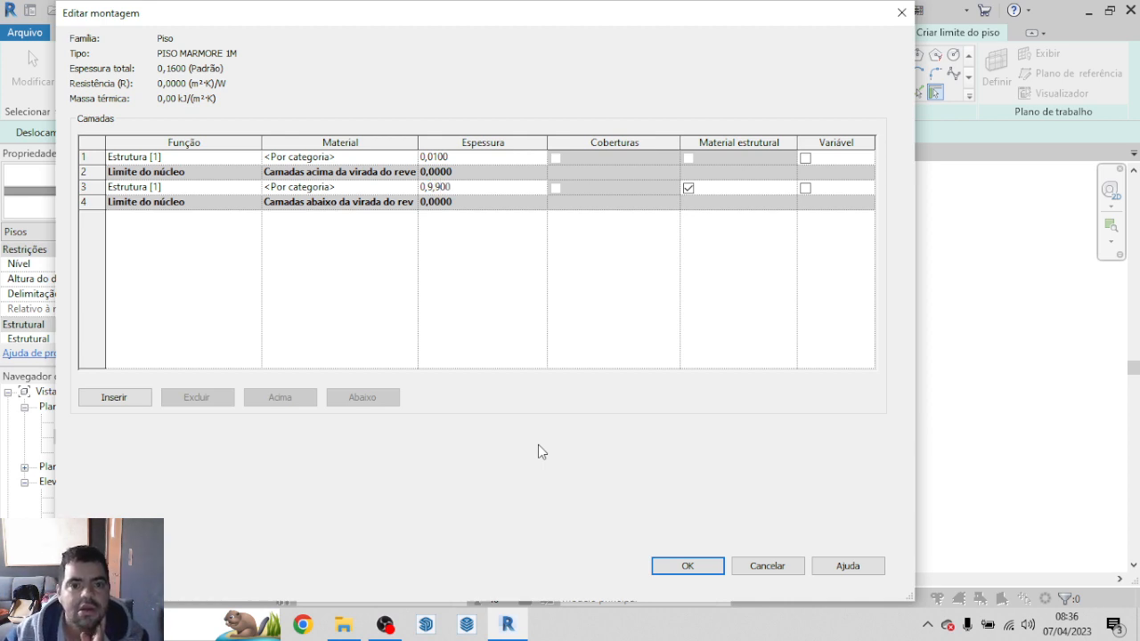
{"action": "key", "text": "BackSpace"}
{"action": "key", "text": "BackSpace"}
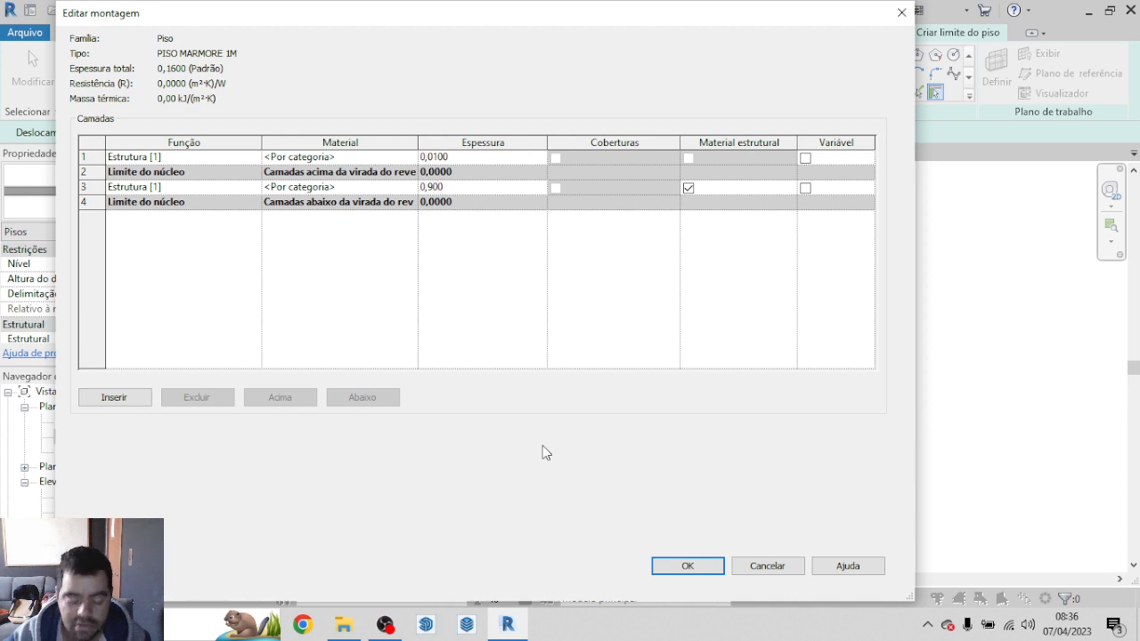
{"action": "type", "text": "9"}
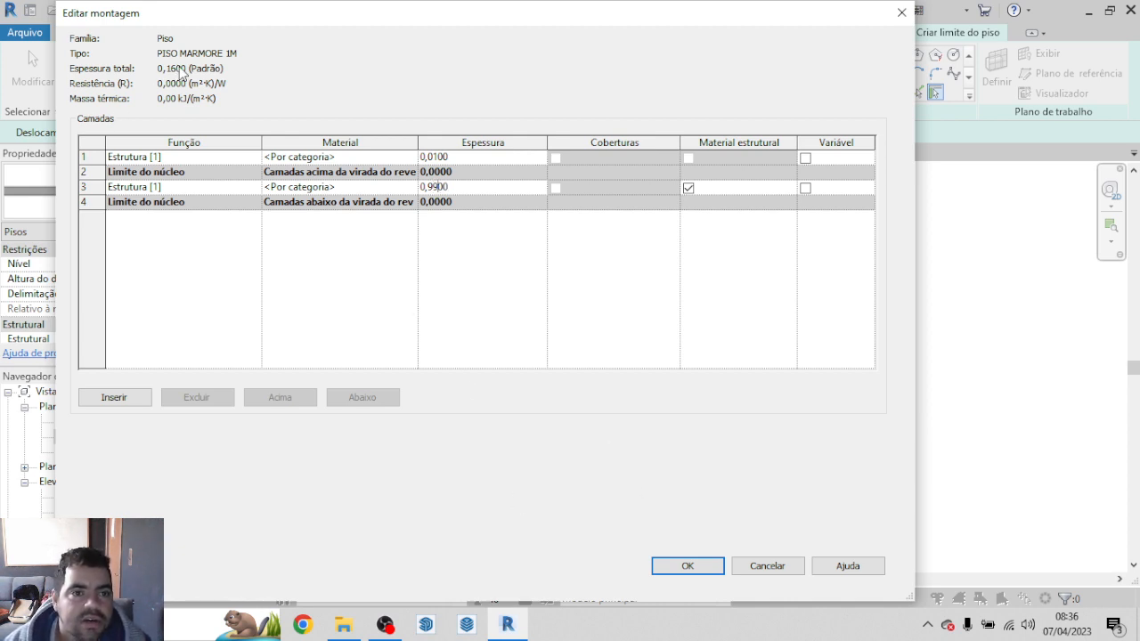
{"action": "left_click", "coordinate": [319, 158]}
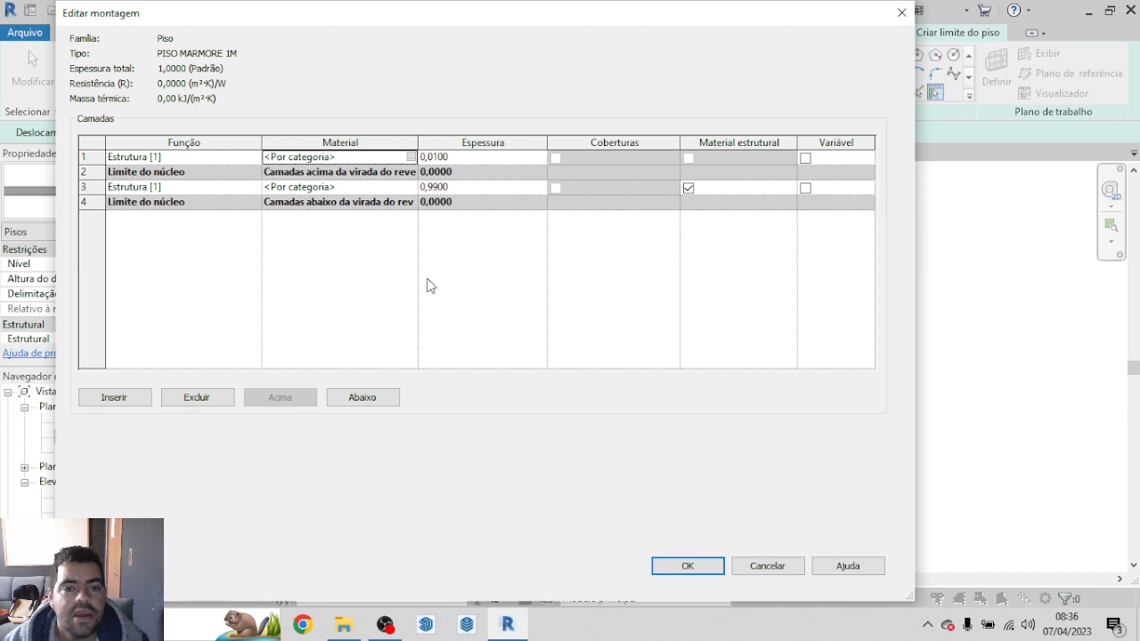
{"action": "left_click", "coordinate": [412, 188]}
{"action": "left_click", "coordinate": [411, 188]}
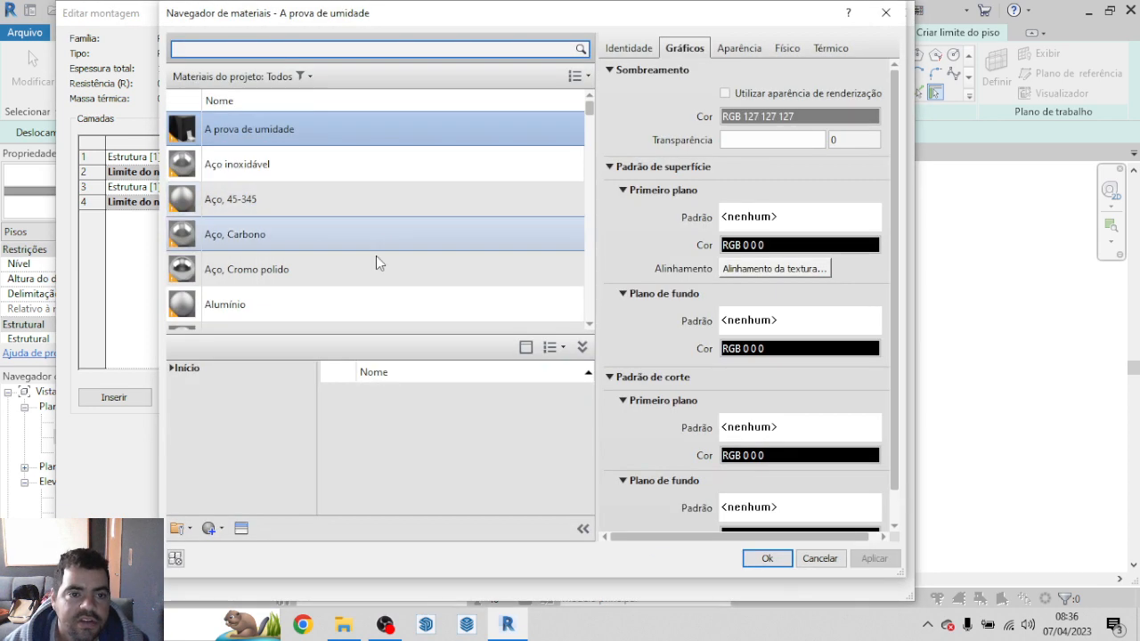
{"action": "left_click", "coordinate": [891, 13]}
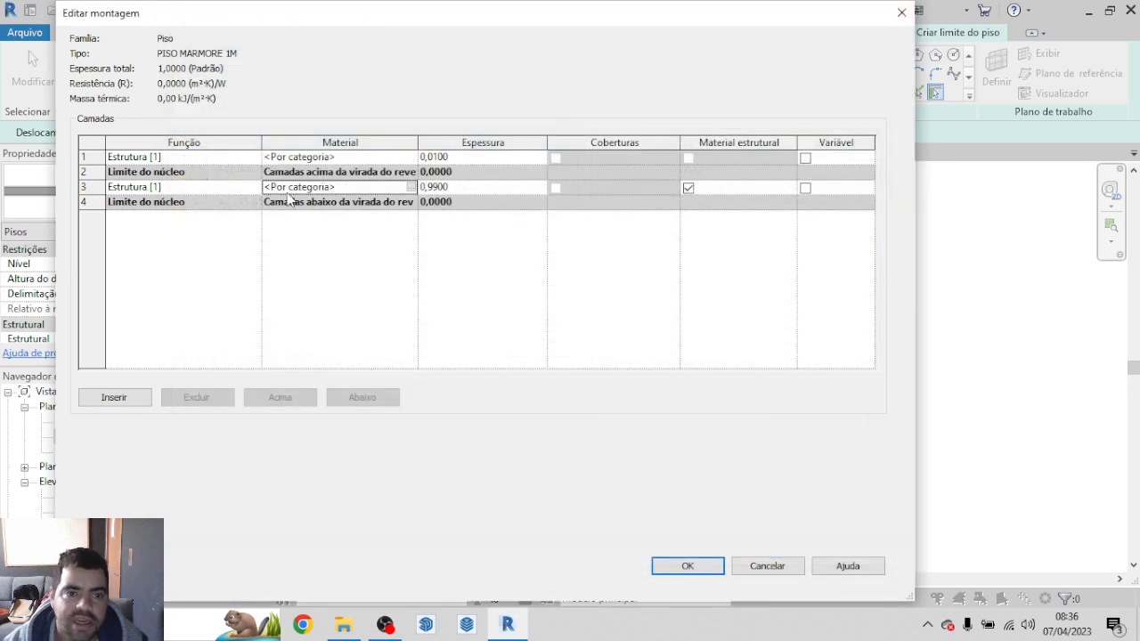
Step: Search the project materials for CONCRETO and choose Concreto, Faixa de areia/cimento for the 0,9900 structural layer
{"action": "left_click", "coordinate": [412, 187]}
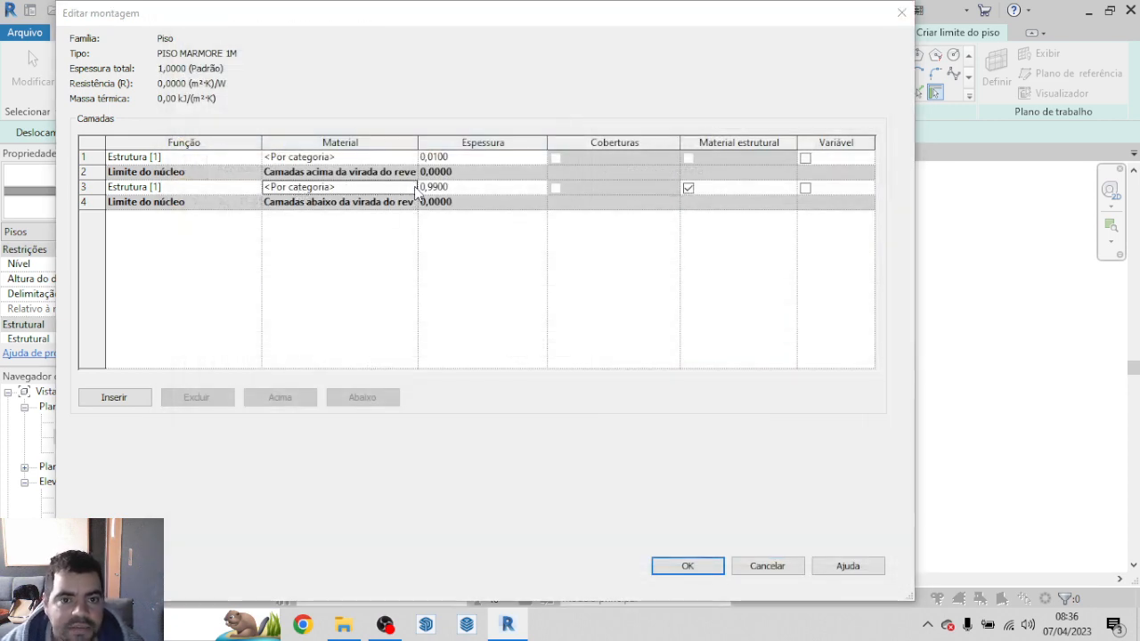
{"action": "scroll", "coordinate": [404, 248], "scroll_direction": "down", "scroll_amount": 1}
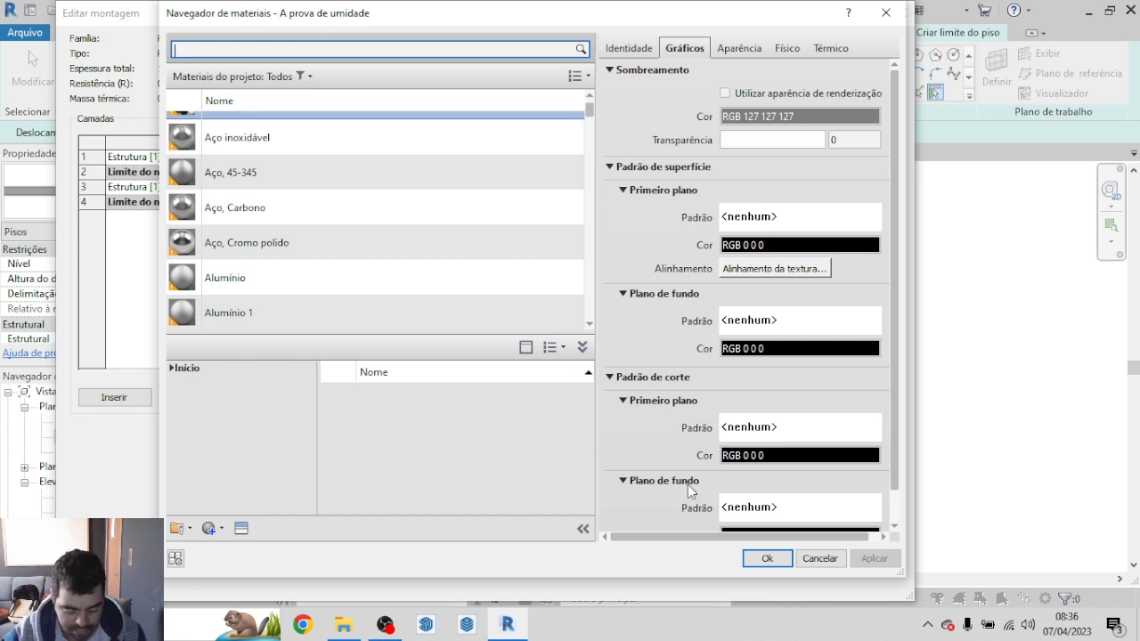
{"action": "type", "text": "CONC"}
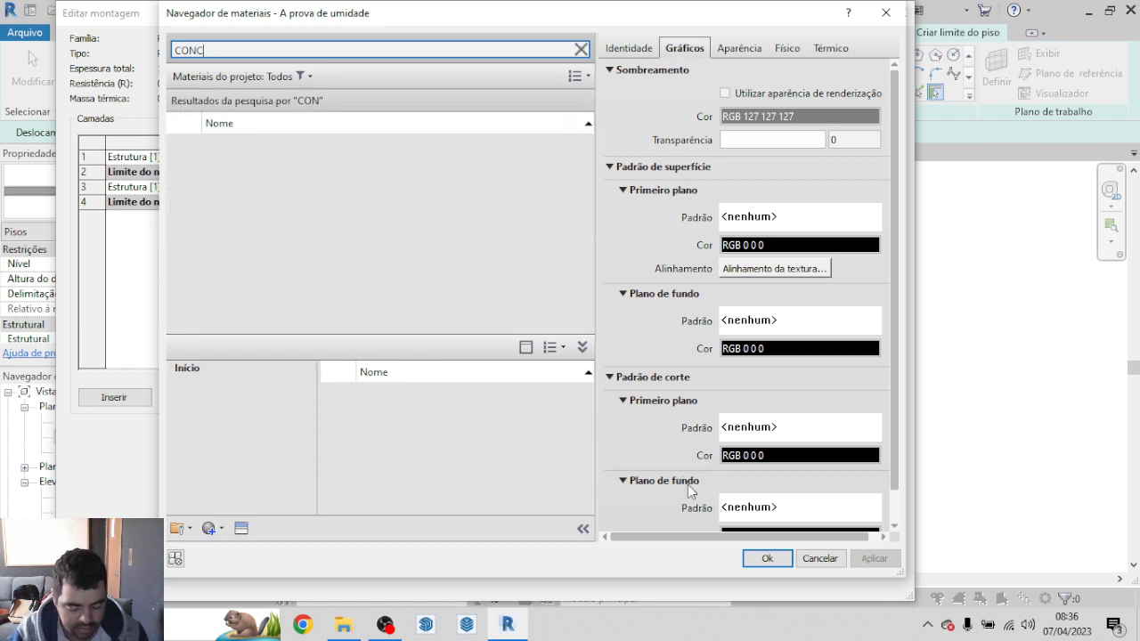
{"action": "type", "text": "RETO"}
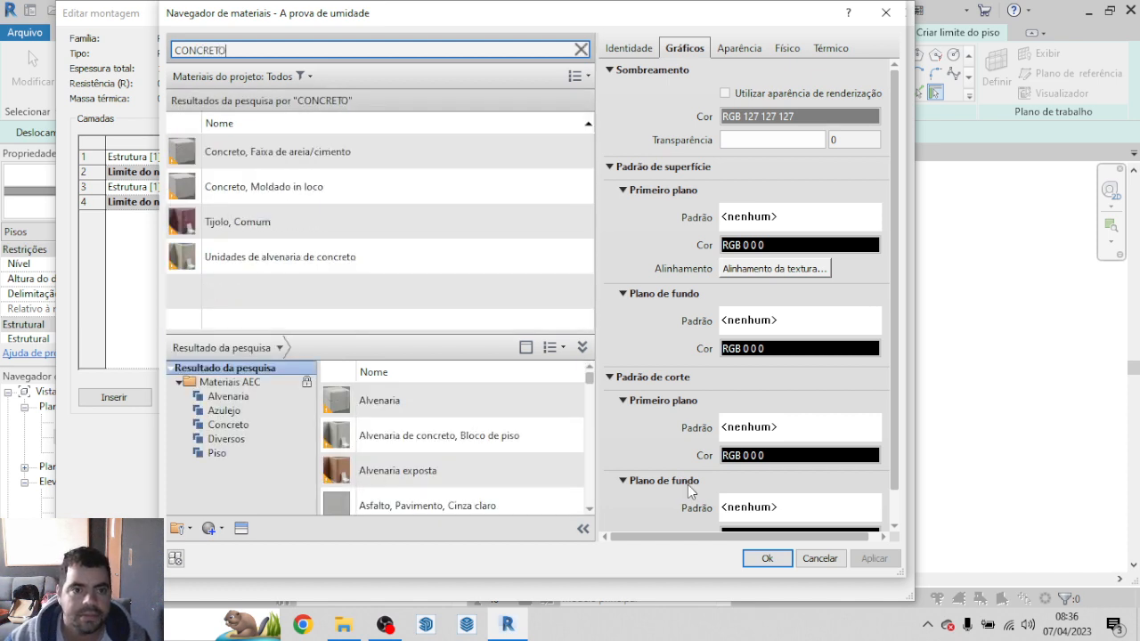
{"action": "left_click", "coordinate": [306, 151]}
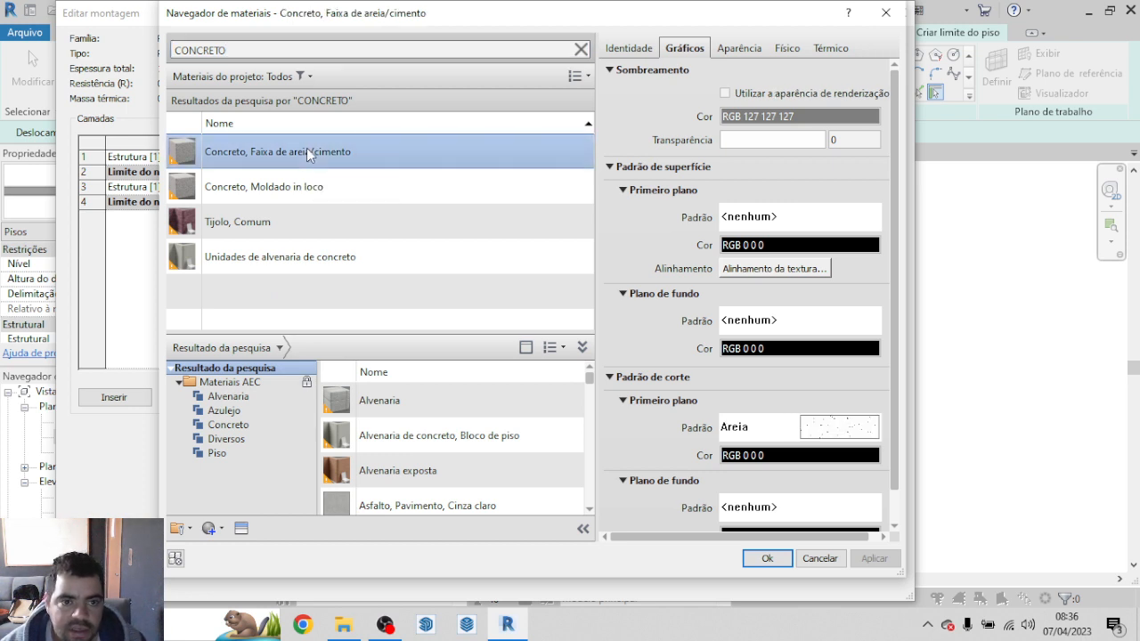
Step: Use the render appearance for the concrete's shading, enlarge its appearance preview, and accept the material for the layer
{"action": "left_click", "coordinate": [726, 95]}
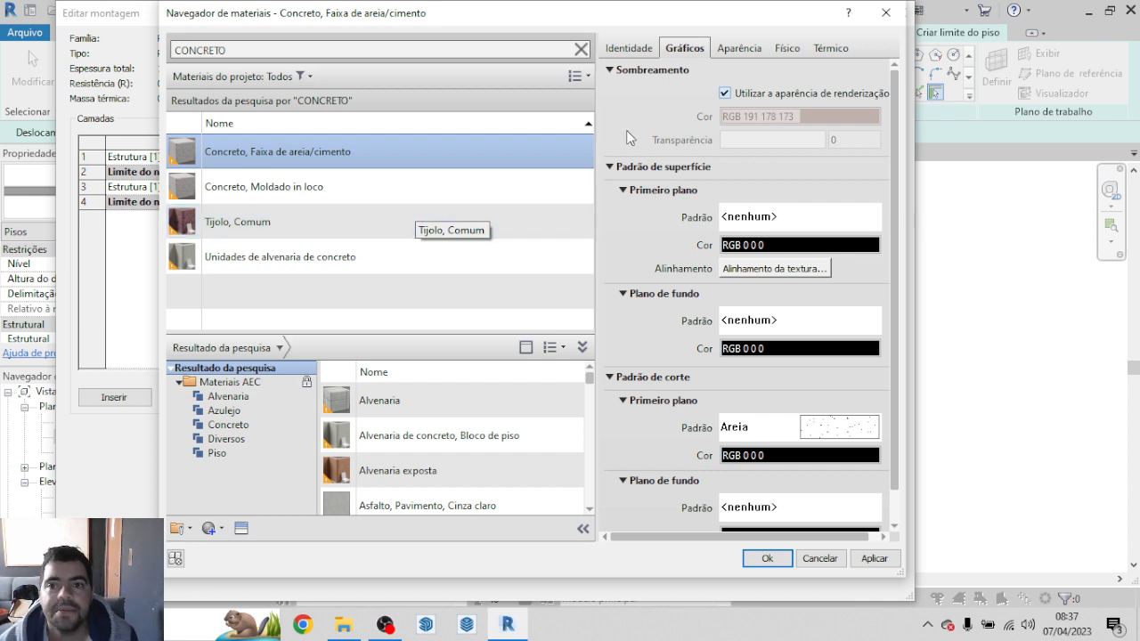
{"action": "left_click", "coordinate": [750, 52]}
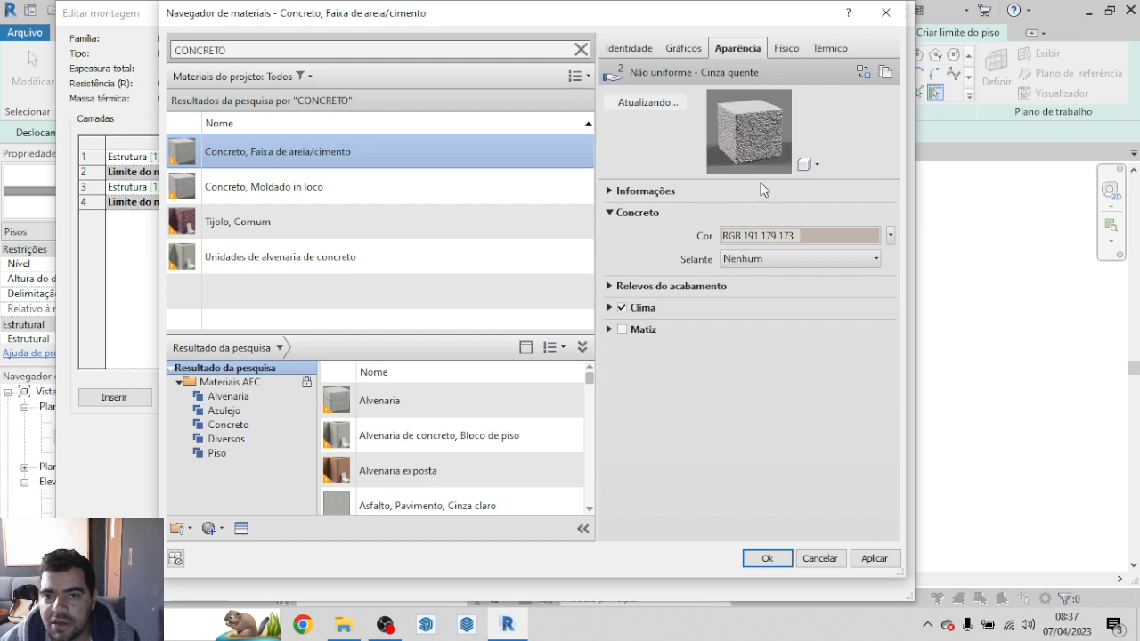
{"action": "left_click_drag", "start_coordinate": [761, 176], "coordinate": [771, 349]}
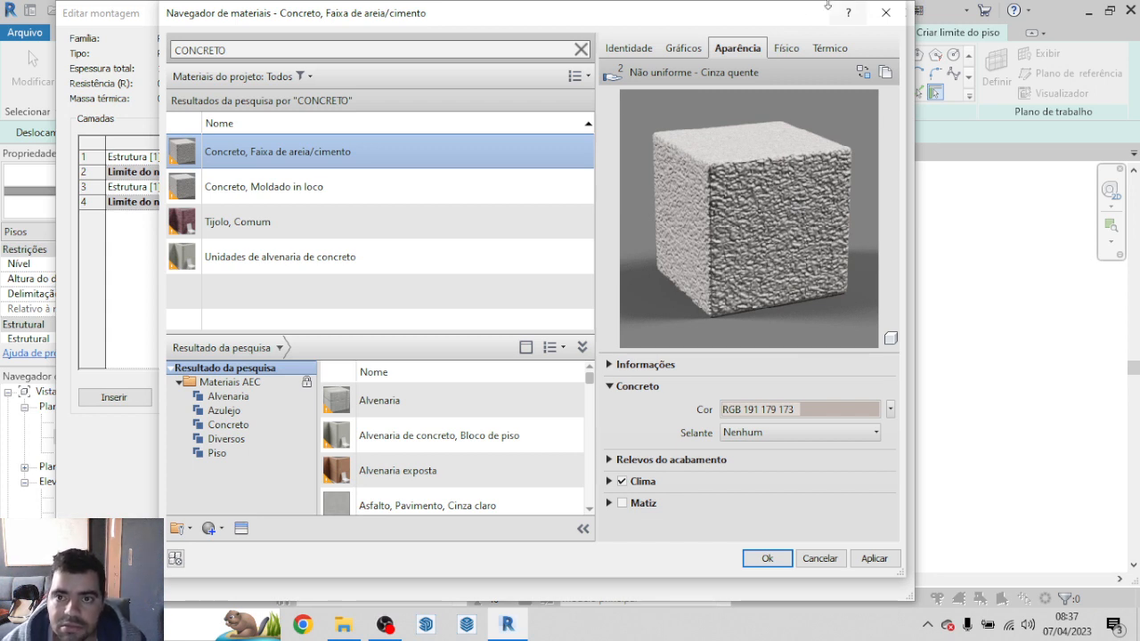
{"action": "left_click", "coordinate": [763, 559]}
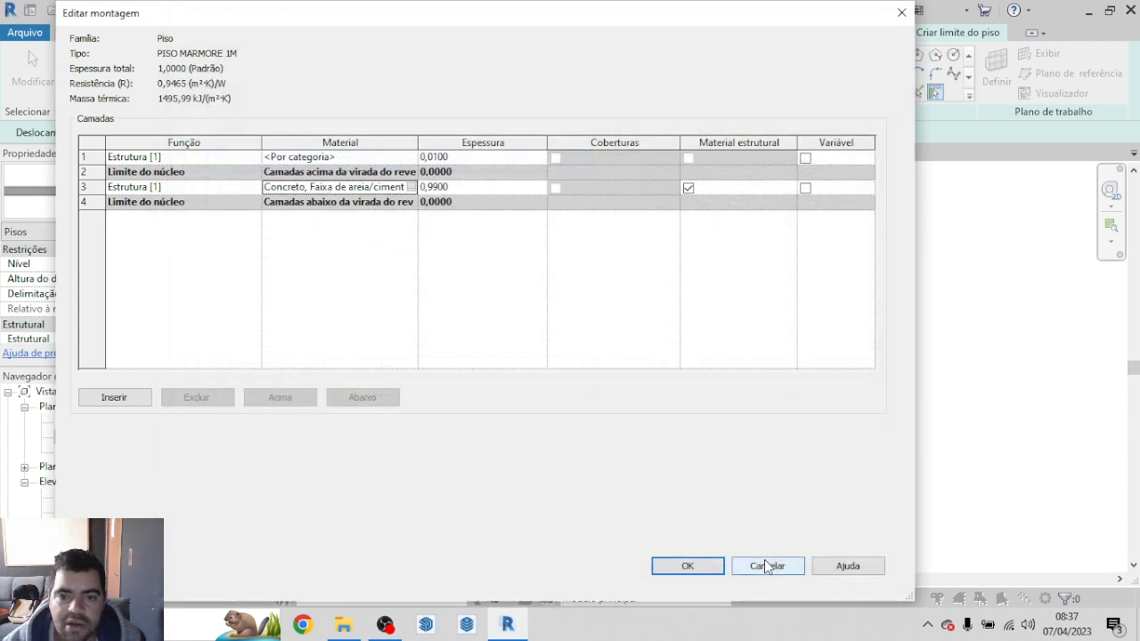
Step: Open the material choice for the uppermost 0,0100 layer and search for MARMORE
{"action": "left_click", "coordinate": [374, 157]}
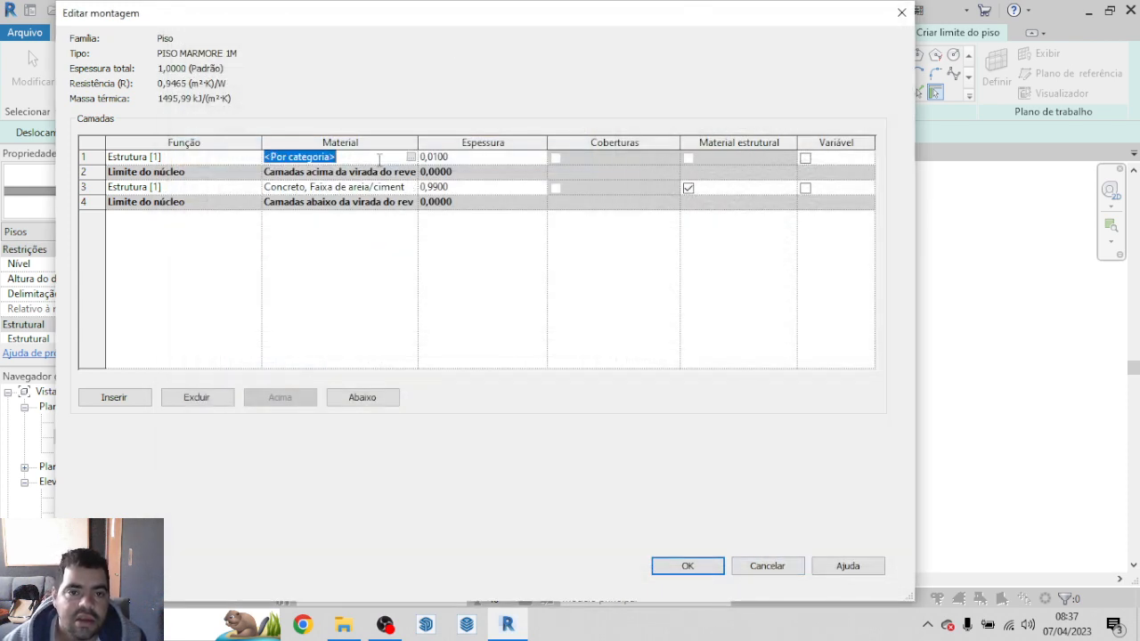
{"action": "left_click", "coordinate": [410, 156]}
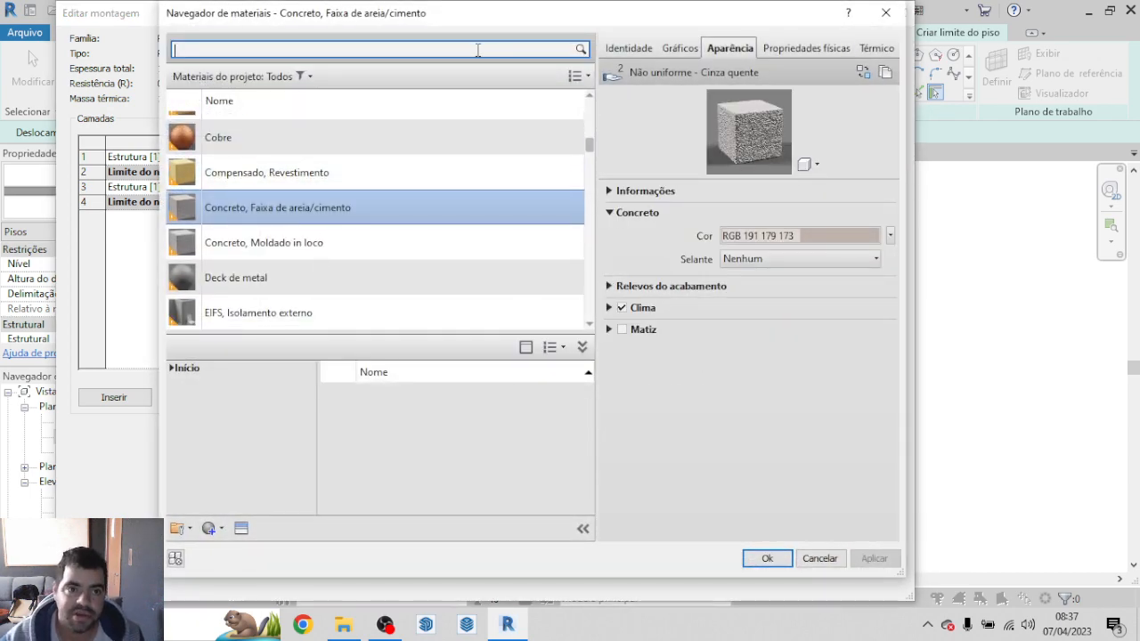
{"action": "type", "text": "MARMORE"}
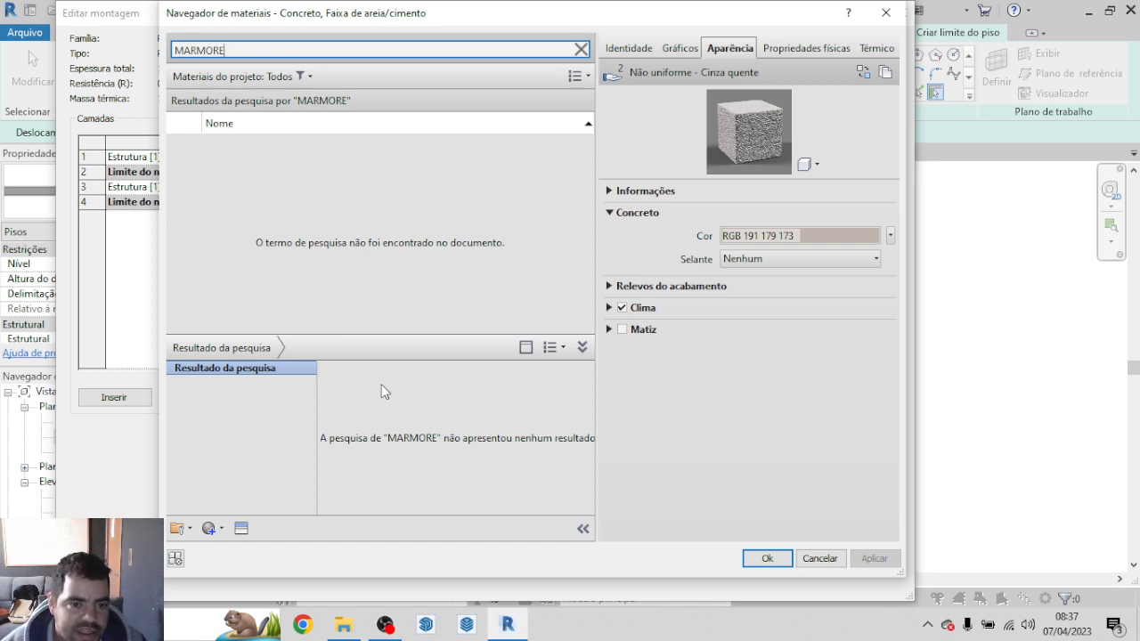
{"action": "key", "text": "BackSpace"}
{"action": "key", "text": "BackSpace"}
{"action": "key", "text": "BackSpace"}
{"action": "key", "text": "BackSpace"}
{"action": "key", "text": "BackSpace"}
{"action": "key", "text": "BackSpace"}
{"action": "key", "text": "BackSpace"}
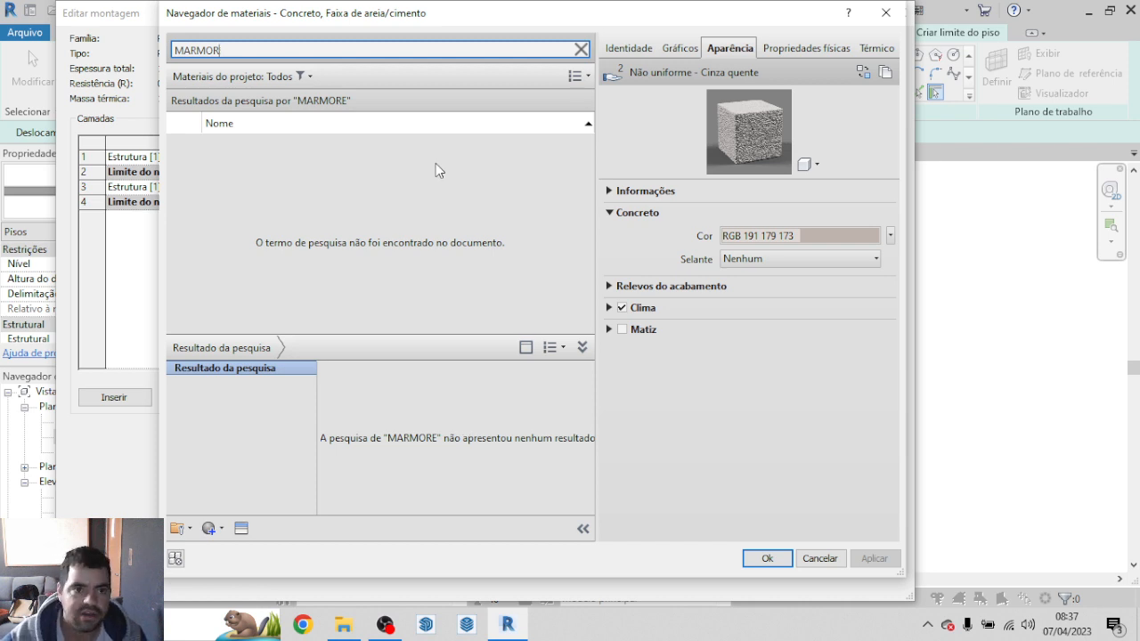
Step: Search the materials for AZULEJO, preview the library material Ardósia, and add it to the project materials
{"action": "type", "text": "A"}
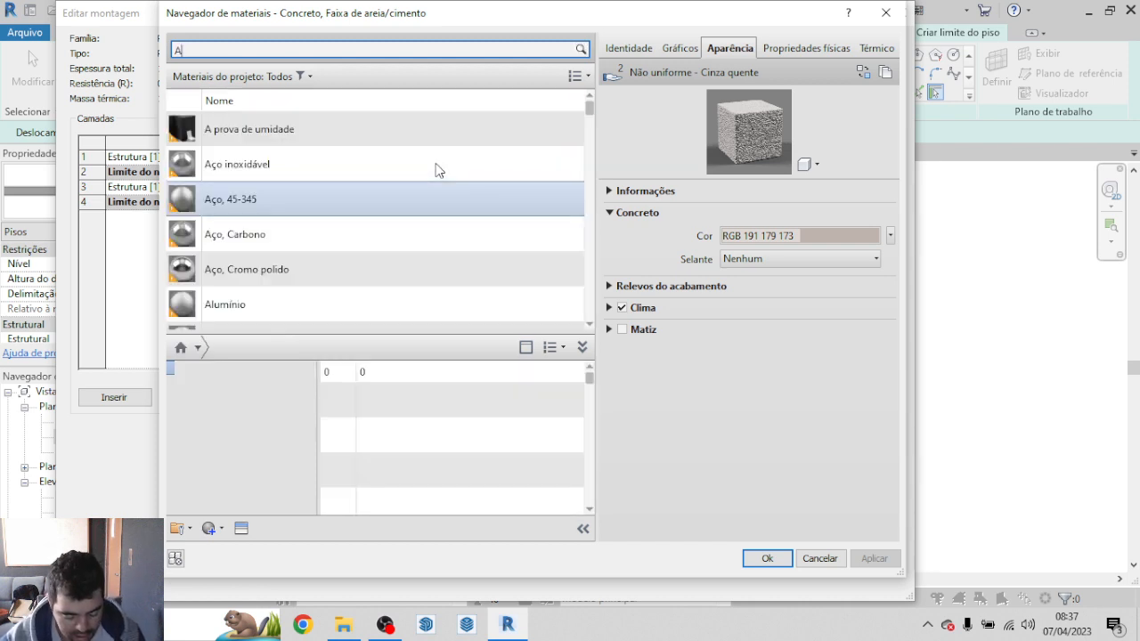
{"action": "type", "text": "ZULEJO"}
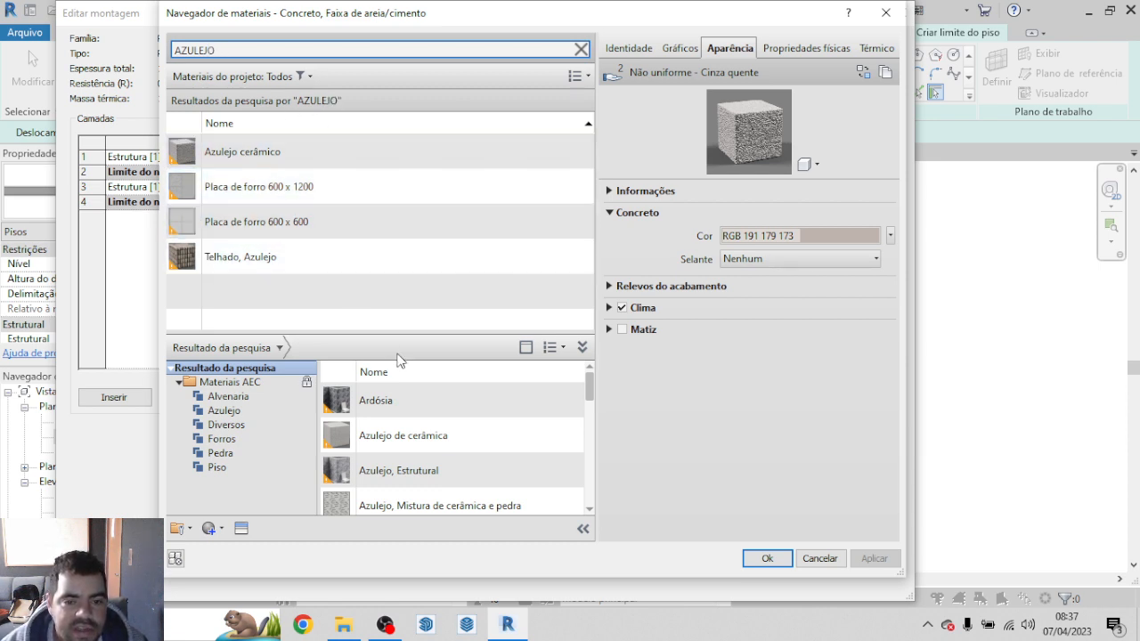
{"action": "scroll", "coordinate": [453, 448], "scroll_direction": "down", "scroll_amount": 5}
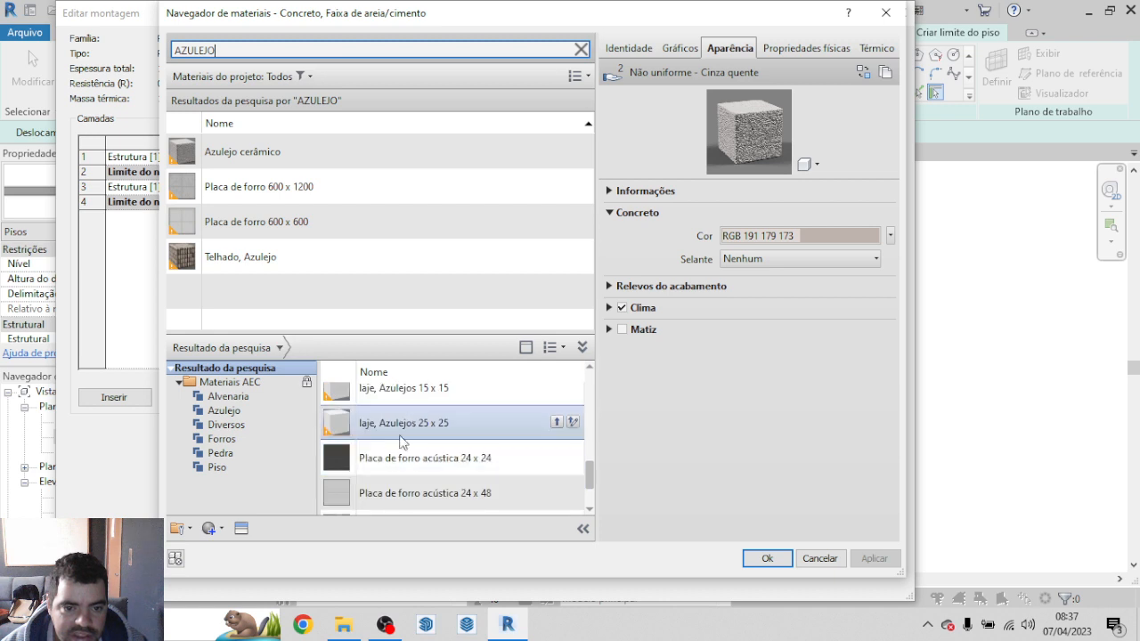
{"action": "scroll", "coordinate": [454, 450], "scroll_direction": "down", "scroll_amount": 2}
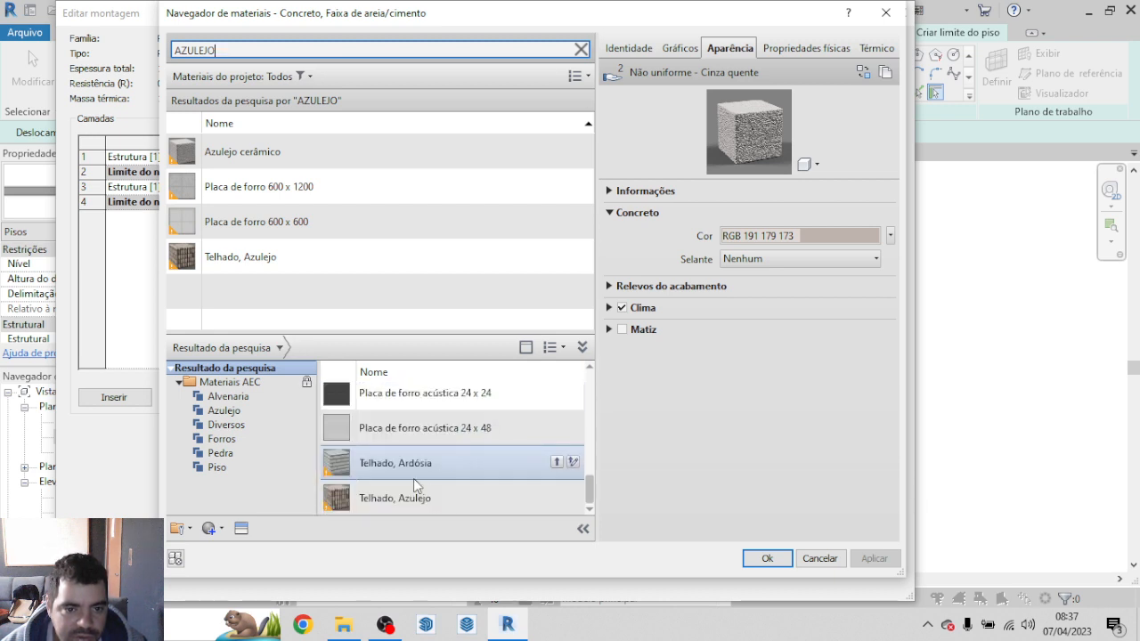
{"action": "scroll", "coordinate": [427, 459], "scroll_direction": "up", "scroll_amount": 8}
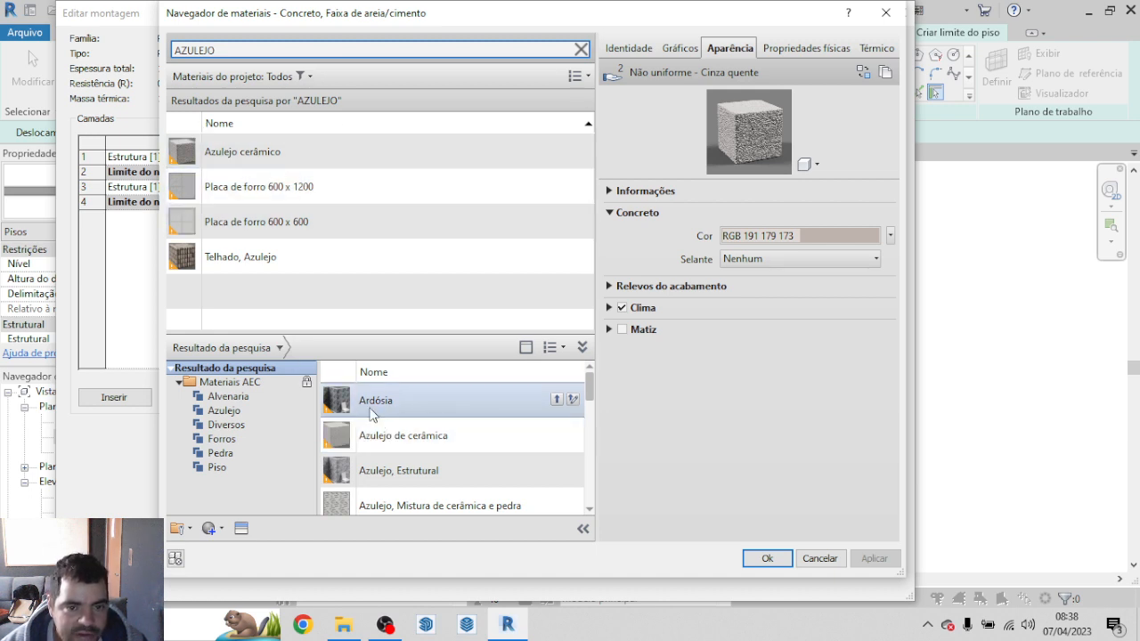
{"action": "left_click", "coordinate": [338, 402]}
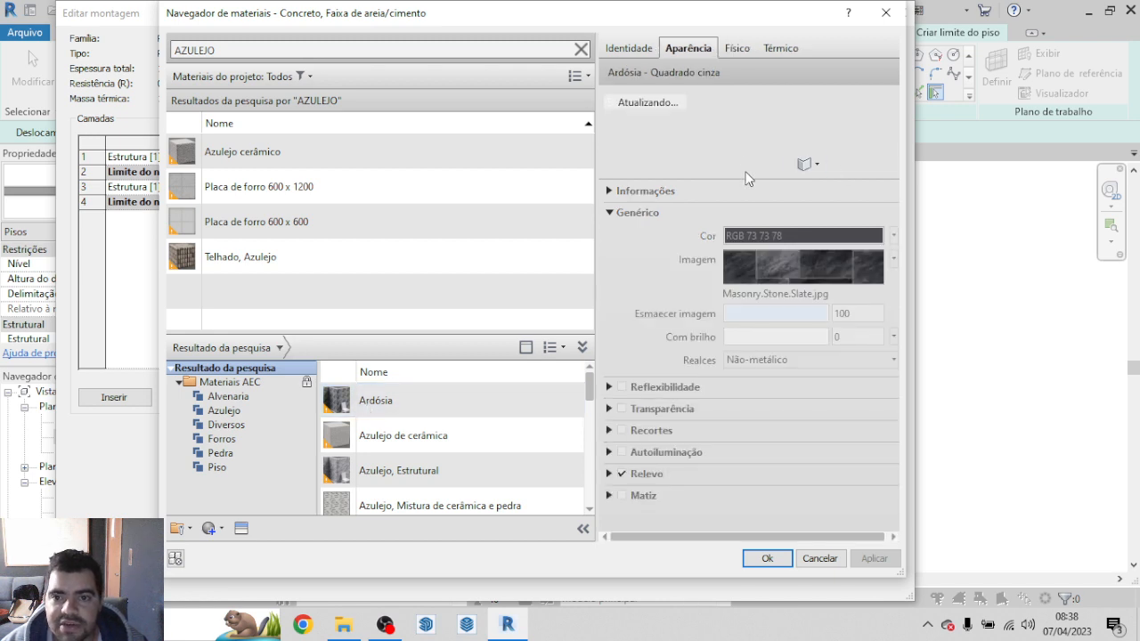
{"action": "left_click_drag", "start_coordinate": [750, 178], "coordinate": [762, 347]}
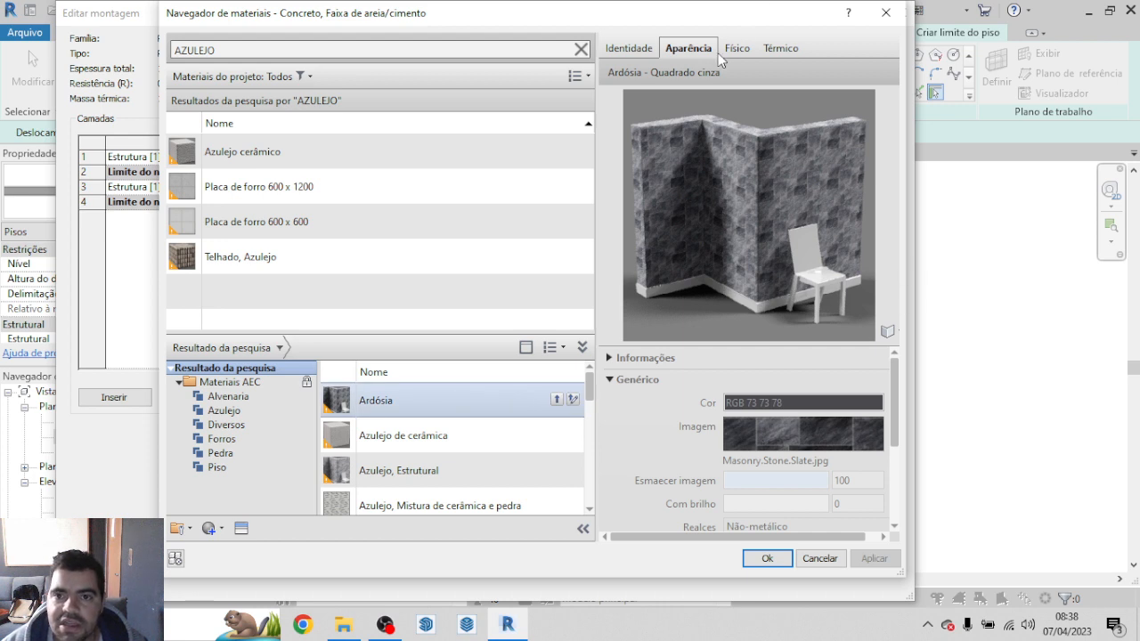
{"action": "left_click", "coordinate": [886, 333]}
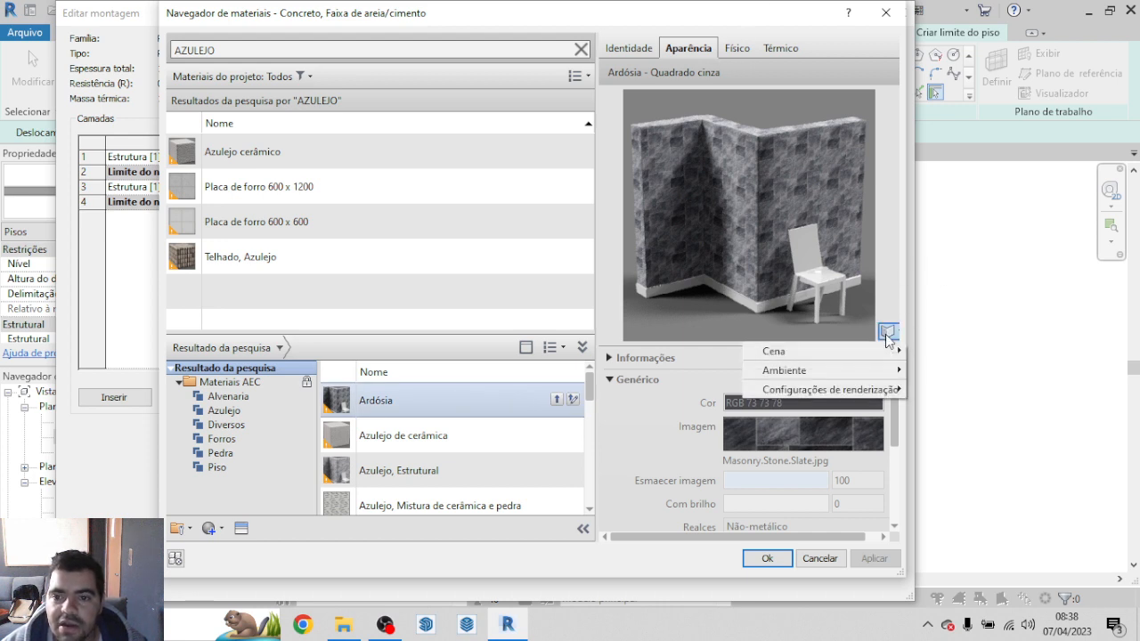
{"action": "left_click", "coordinate": [684, 395]}
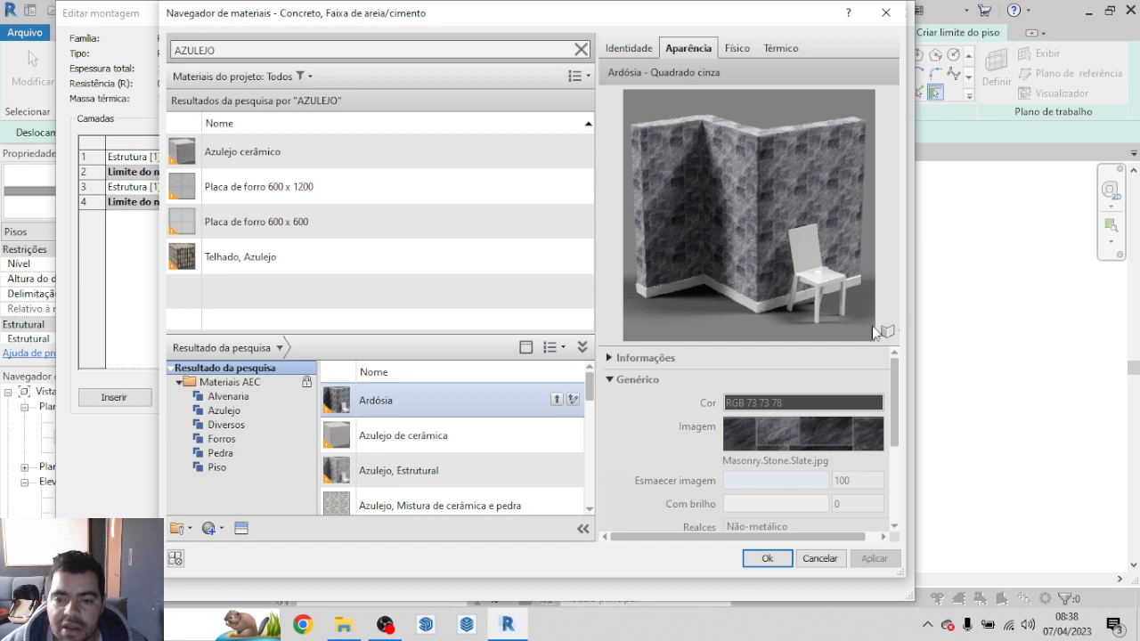
{"action": "scroll", "coordinate": [812, 433], "scroll_direction": "down", "scroll_amount": 2}
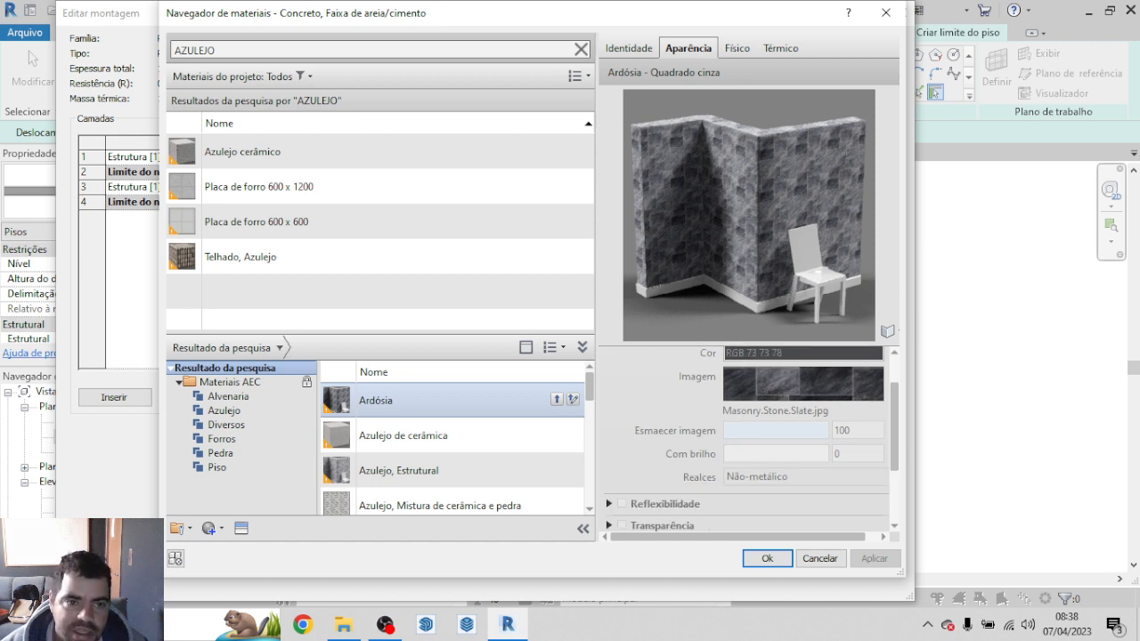
{"action": "left_click", "coordinate": [556, 399]}
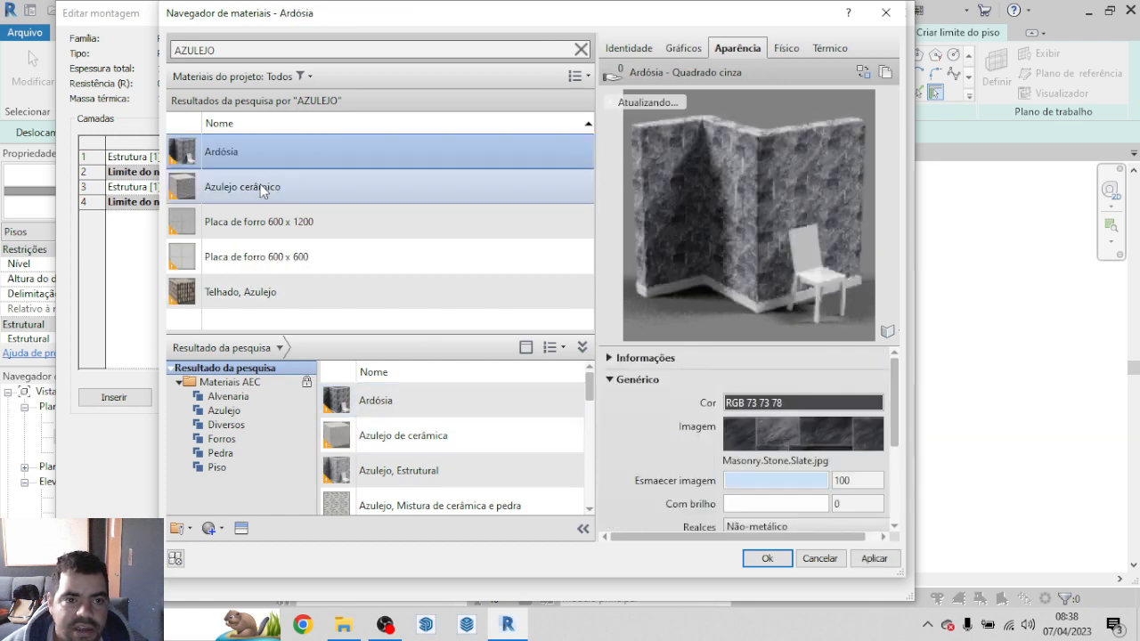
Step: Set the Ardósia material's generic appearance colour to the light orange RGB 255 193 164
{"action": "left_click", "coordinate": [826, 408]}
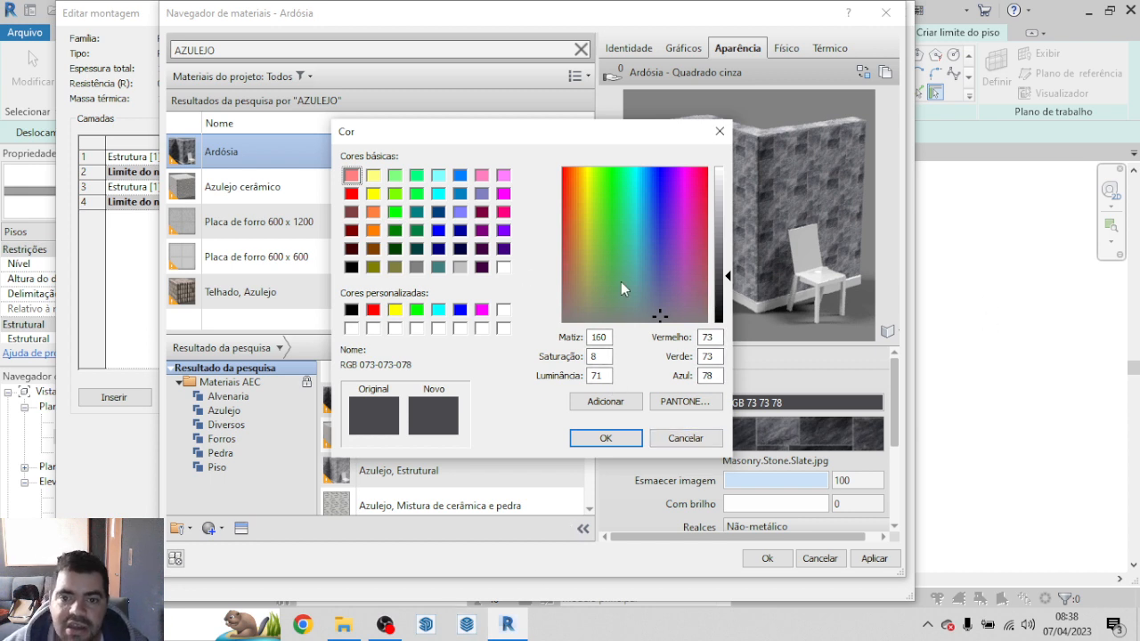
{"action": "left_click", "coordinate": [373, 176]}
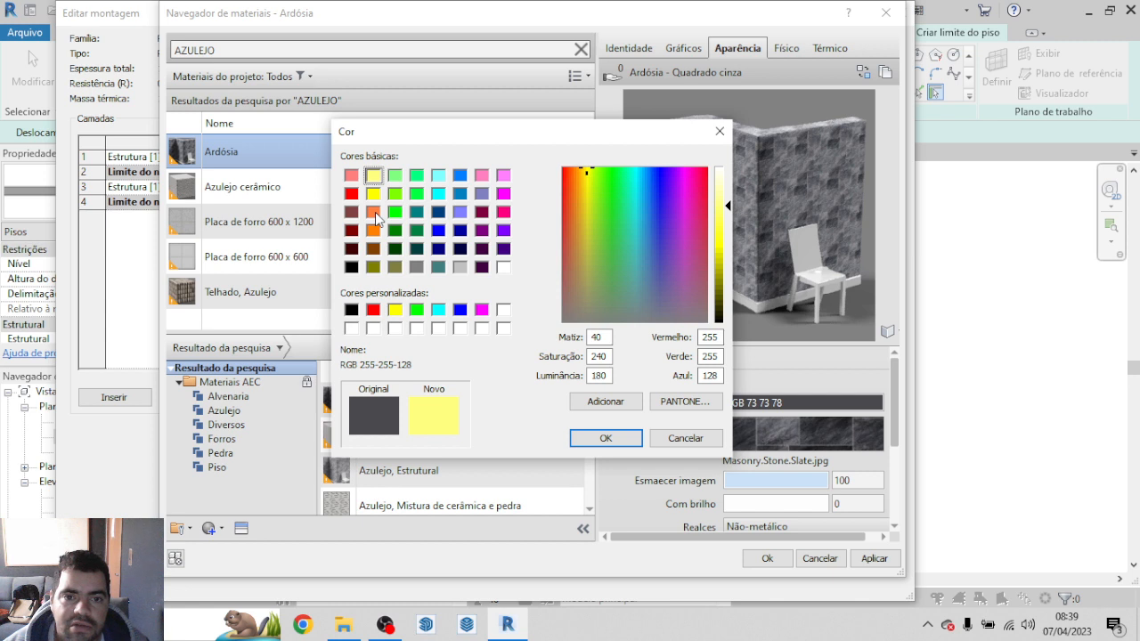
{"action": "left_click", "coordinate": [373, 212]}
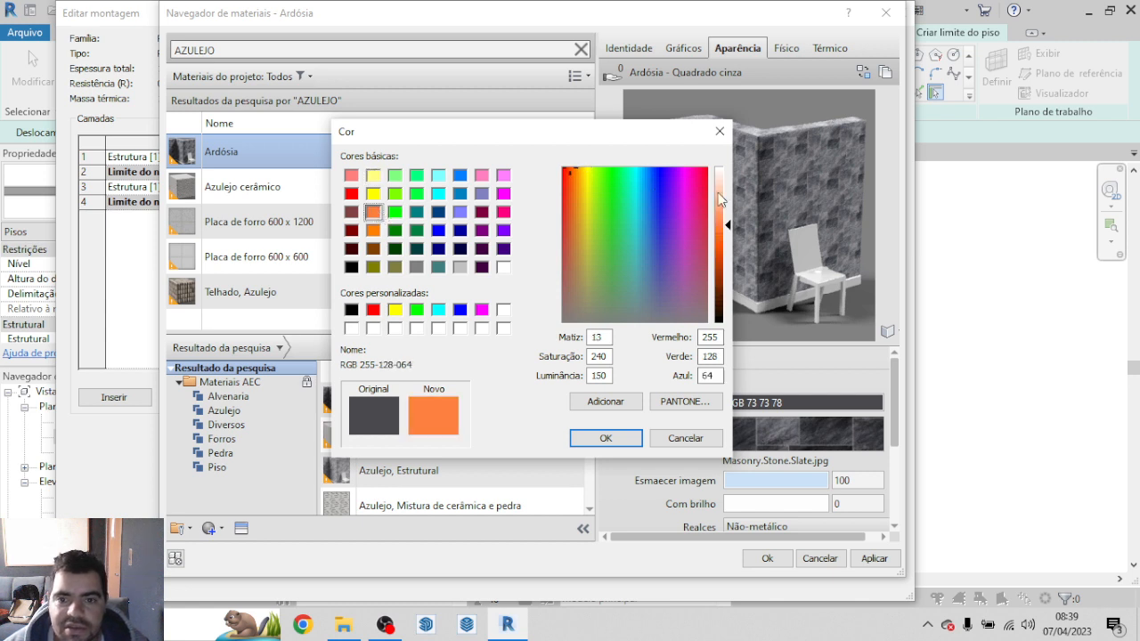
{"action": "left_click_drag", "start_coordinate": [728, 230], "coordinate": [725, 201]}
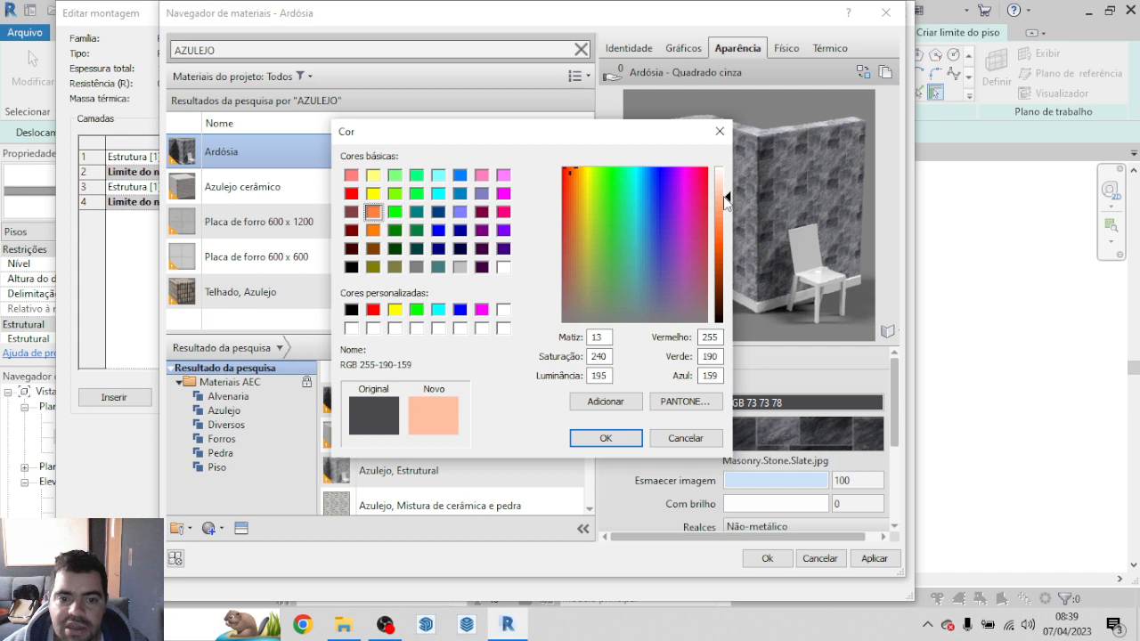
{"action": "left_click", "coordinate": [606, 438]}
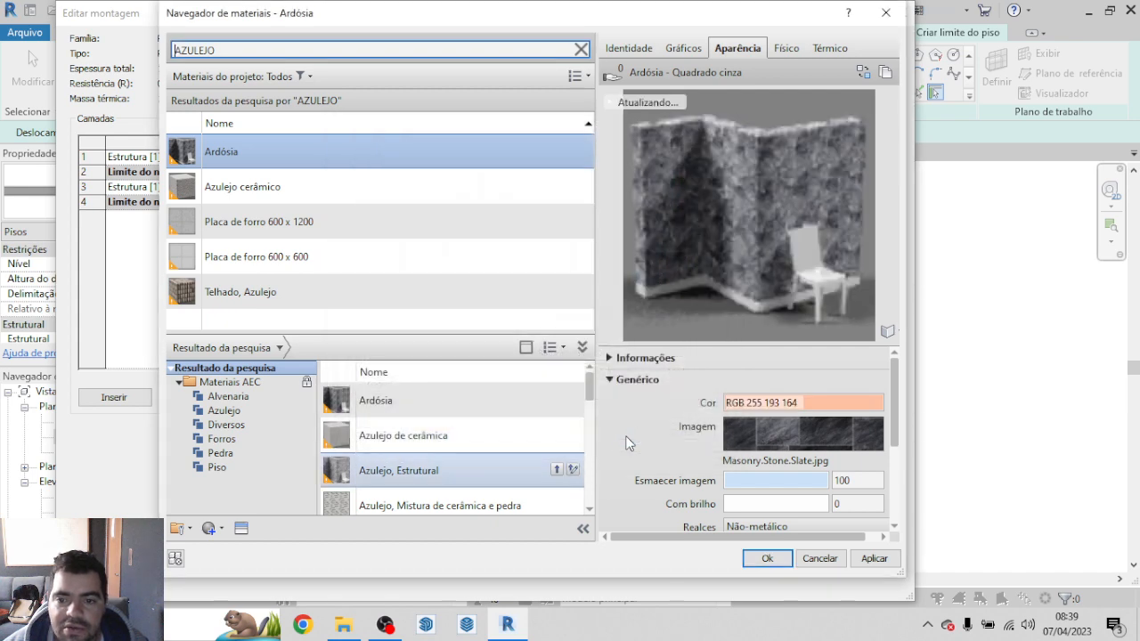
Step: Check Ardósia's texture image, assign the material to the uppermost layer, and accept the floor type's structure and properties
{"action": "left_click", "coordinate": [801, 434]}
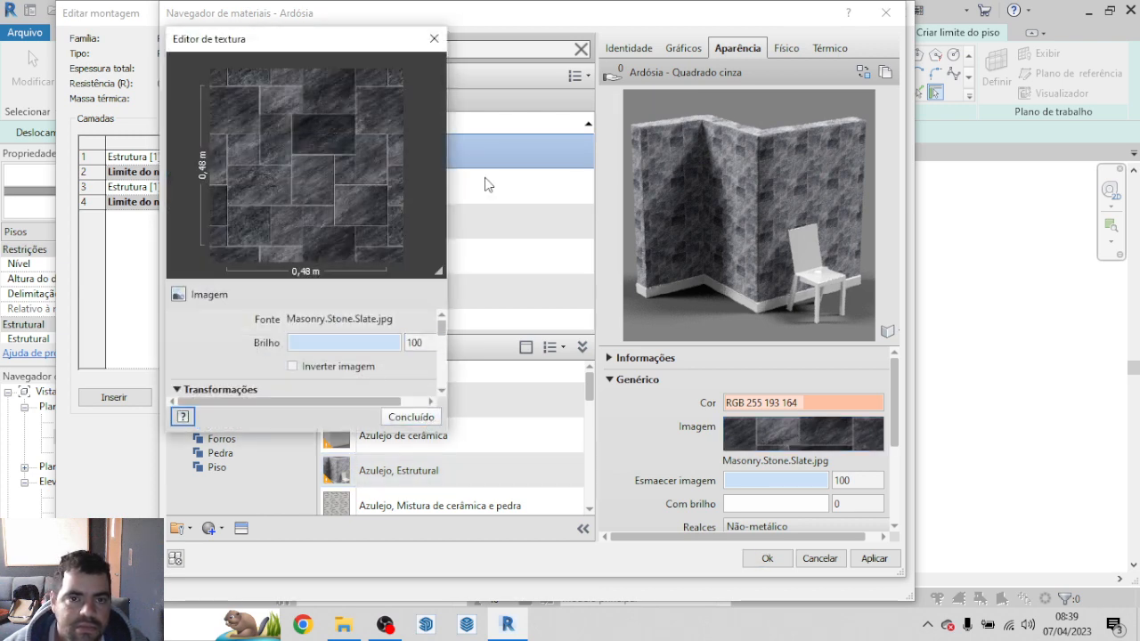
{"action": "left_click", "coordinate": [434, 38]}
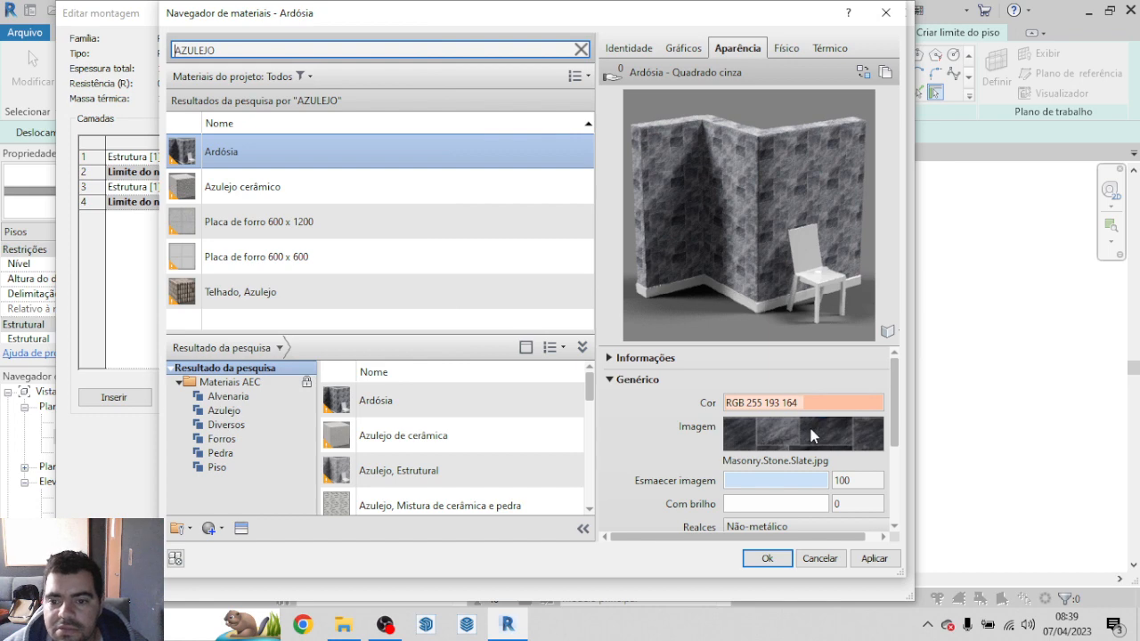
{"action": "left_click", "coordinate": [767, 558]}
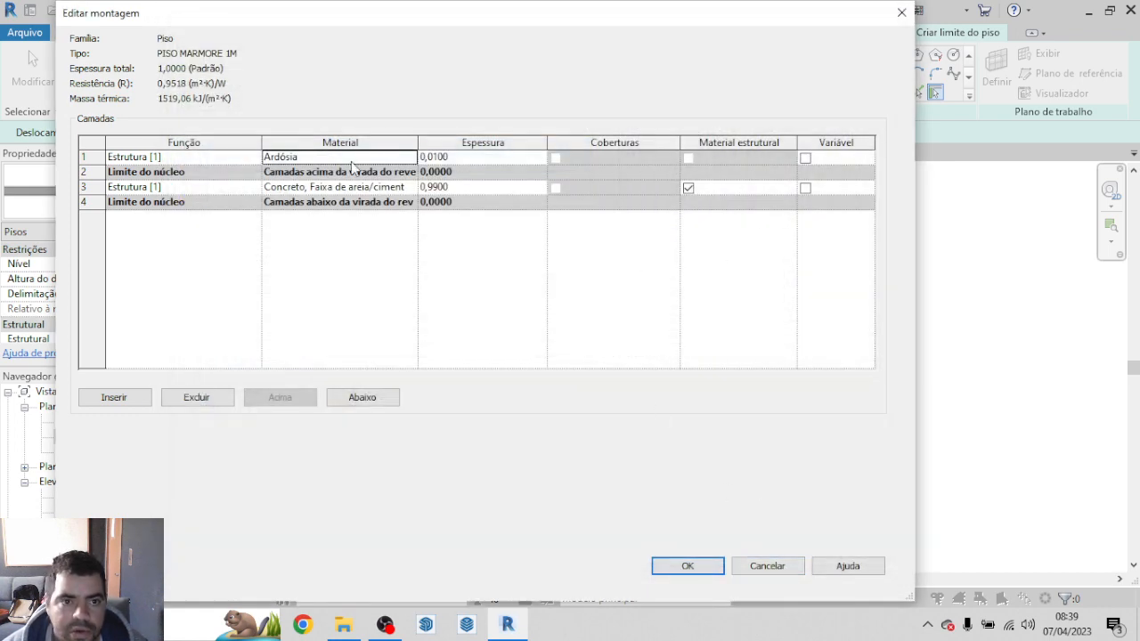
{"action": "left_click", "coordinate": [712, 570]}
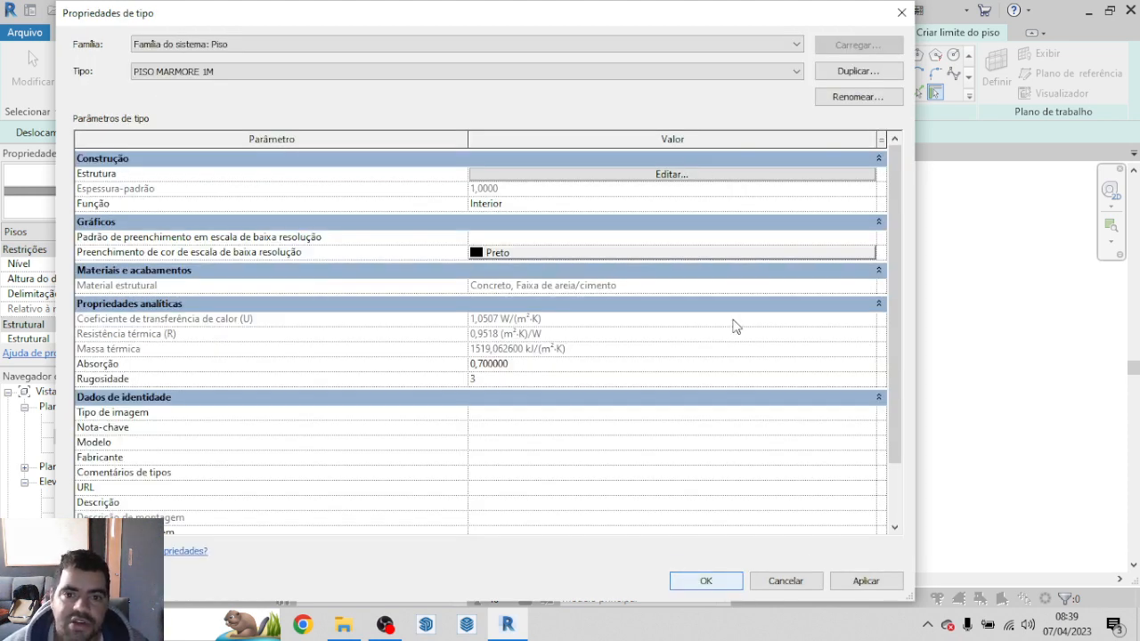
{"action": "left_click", "coordinate": [738, 586]}
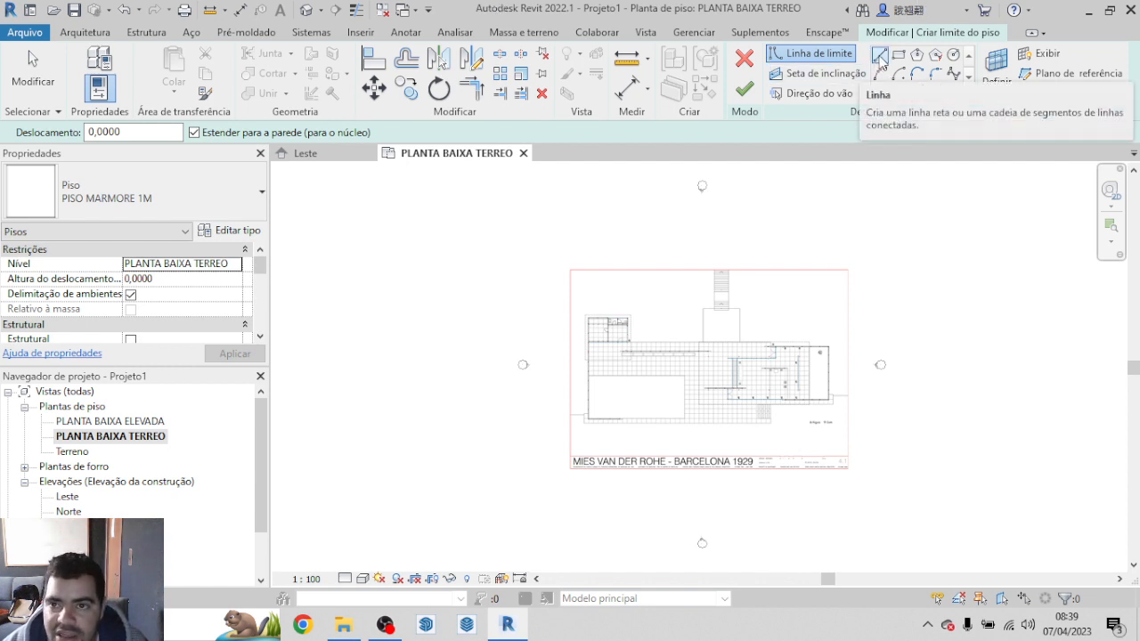
Step: Start the floor boundary with straight lines at the stair's lower right corner: a short jog right, then about 0.72 m down to the platform's corner
{"action": "left_click", "coordinate": [879, 57]}
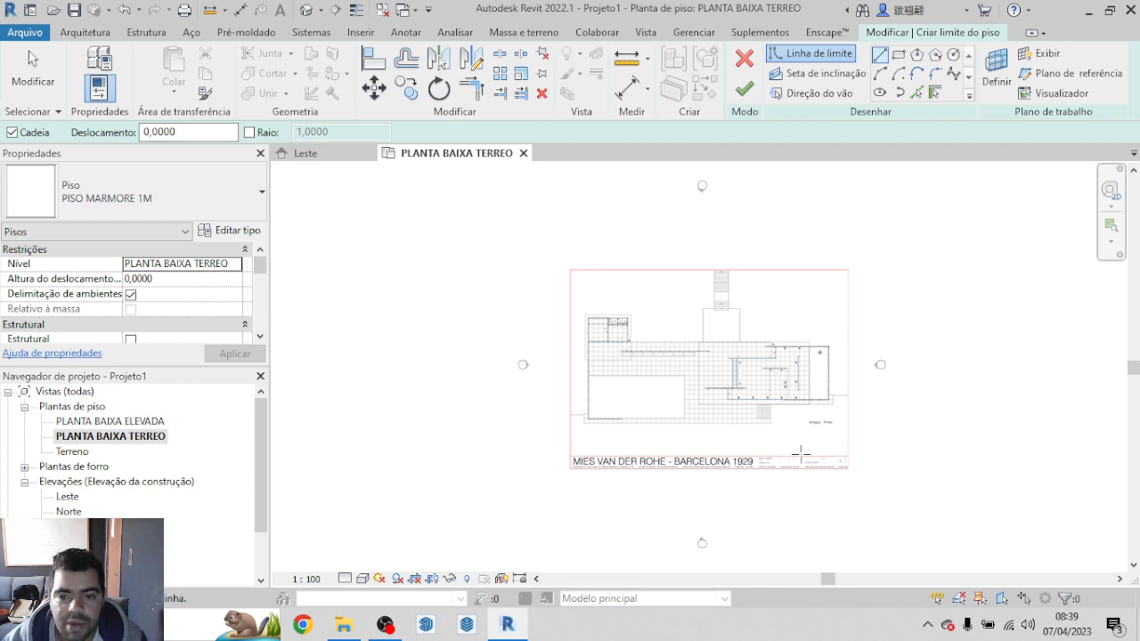
{"action": "scroll", "coordinate": [800, 454], "scroll_direction": "up", "scroll_amount": 5}
{"action": "scroll", "coordinate": [815, 449], "scroll_direction": "down", "scroll_amount": 3}
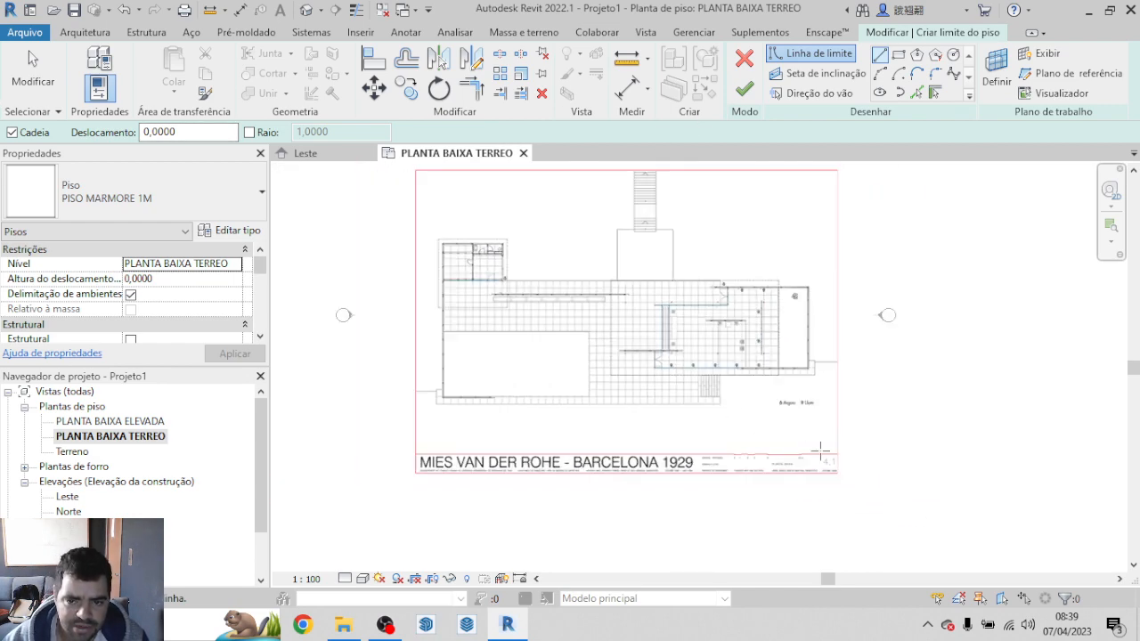
{"action": "scroll", "coordinate": [815, 441], "scroll_direction": "up", "scroll_amount": 6}
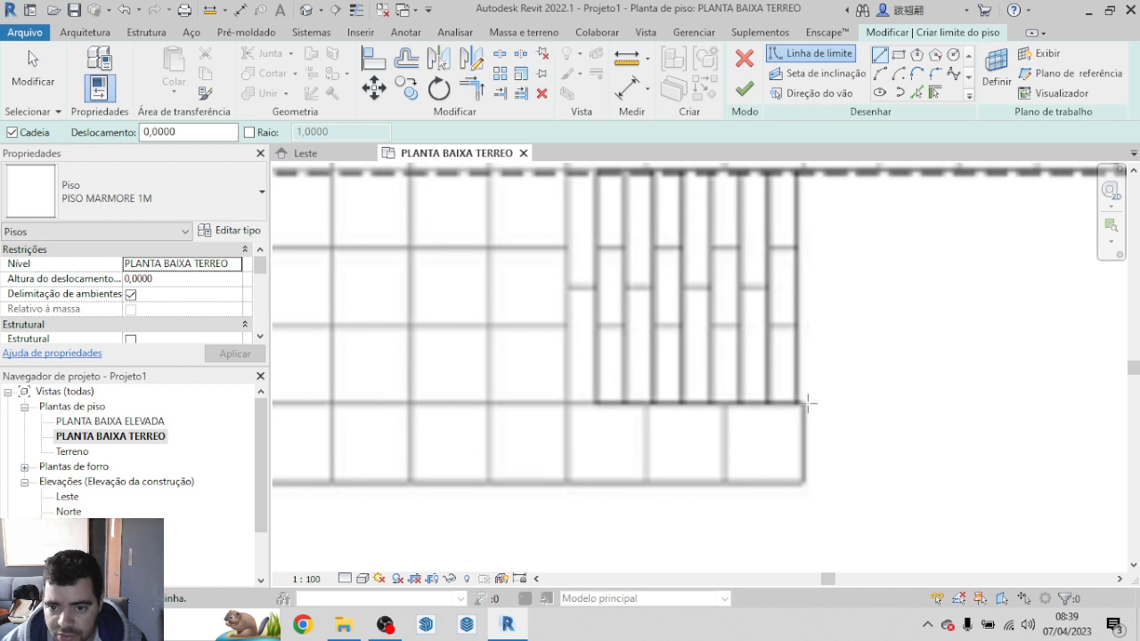
{"action": "left_click", "coordinate": [799, 404]}
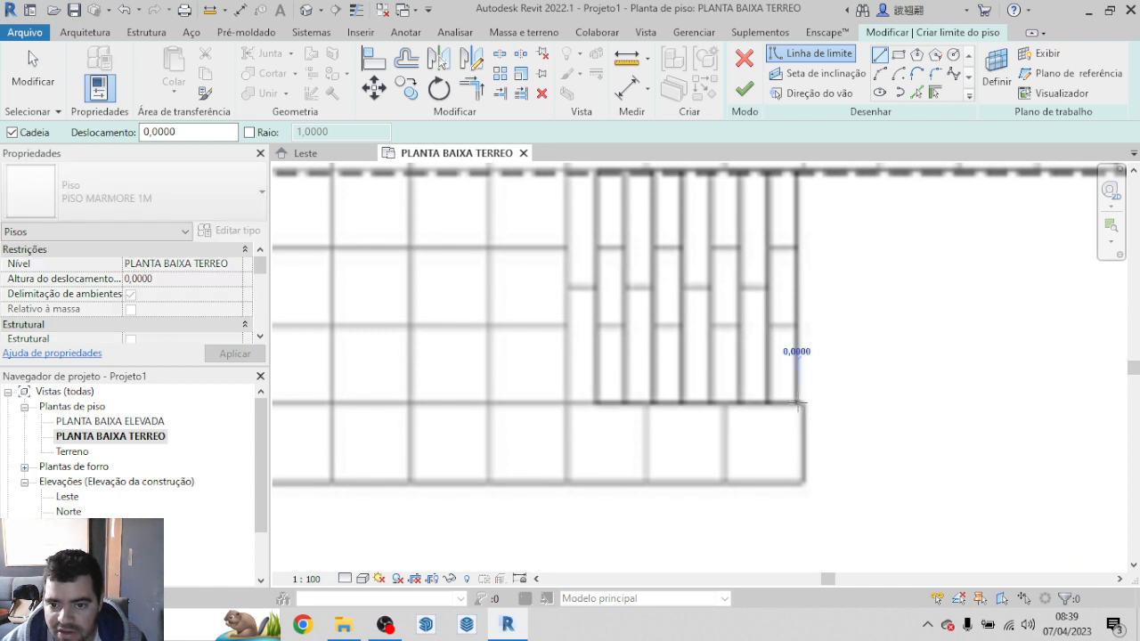
{"action": "scroll", "coordinate": [805, 402], "scroll_direction": "up", "scroll_amount": 5}
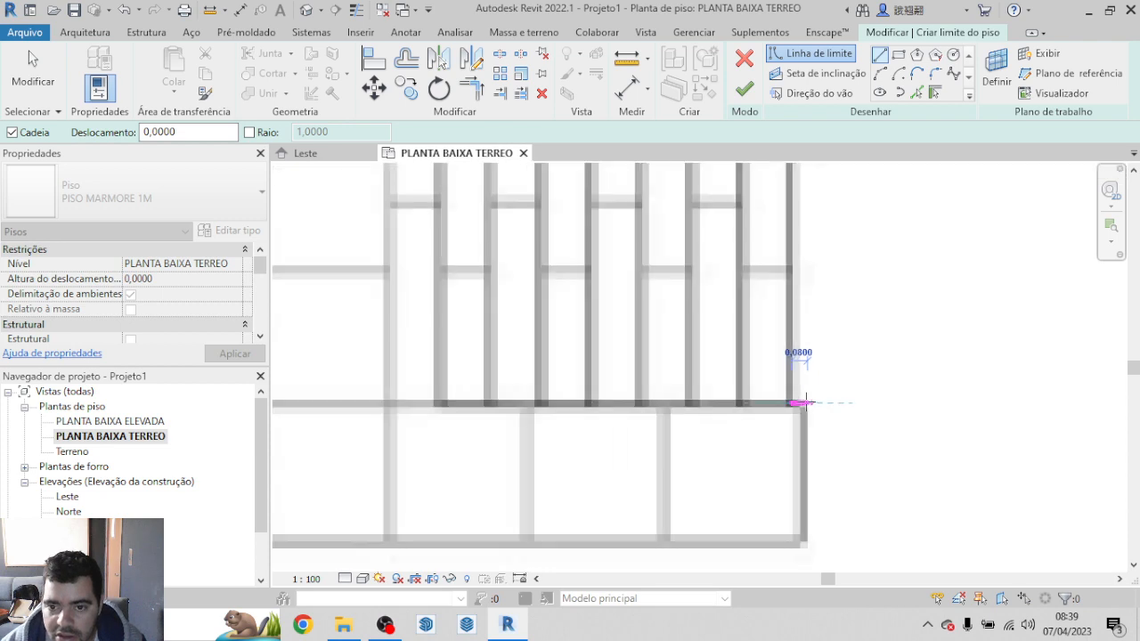
{"action": "scroll", "coordinate": [799, 405], "scroll_direction": "down", "scroll_amount": 5}
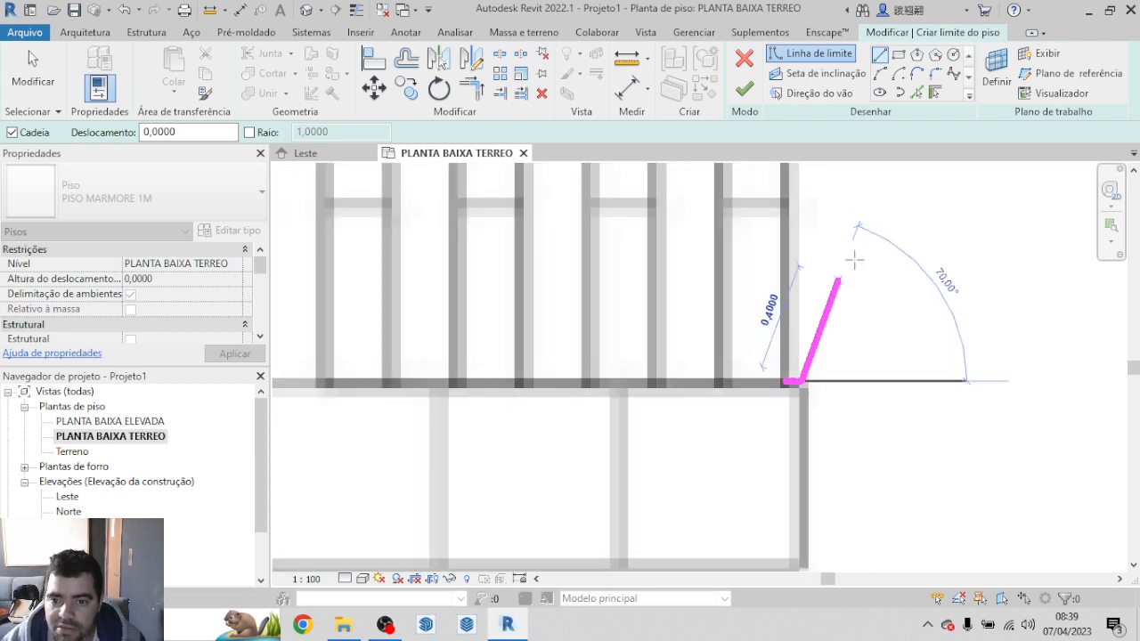
{"action": "scroll", "coordinate": [827, 436], "scroll_direction": "up", "scroll_amount": 2}
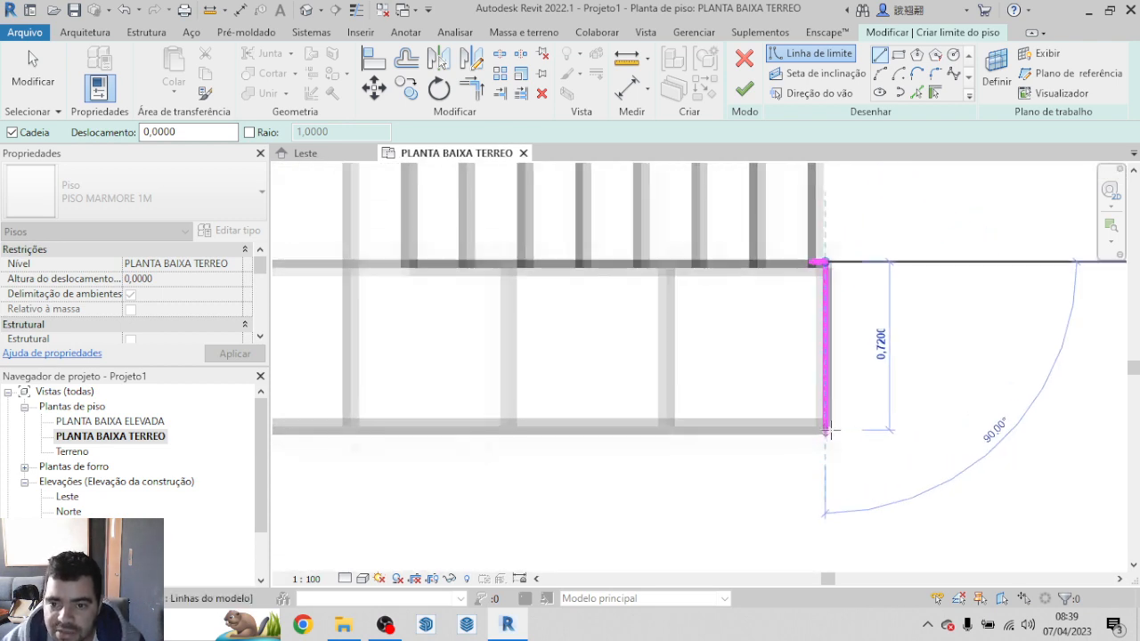
{"action": "left_click", "coordinate": [823, 438]}
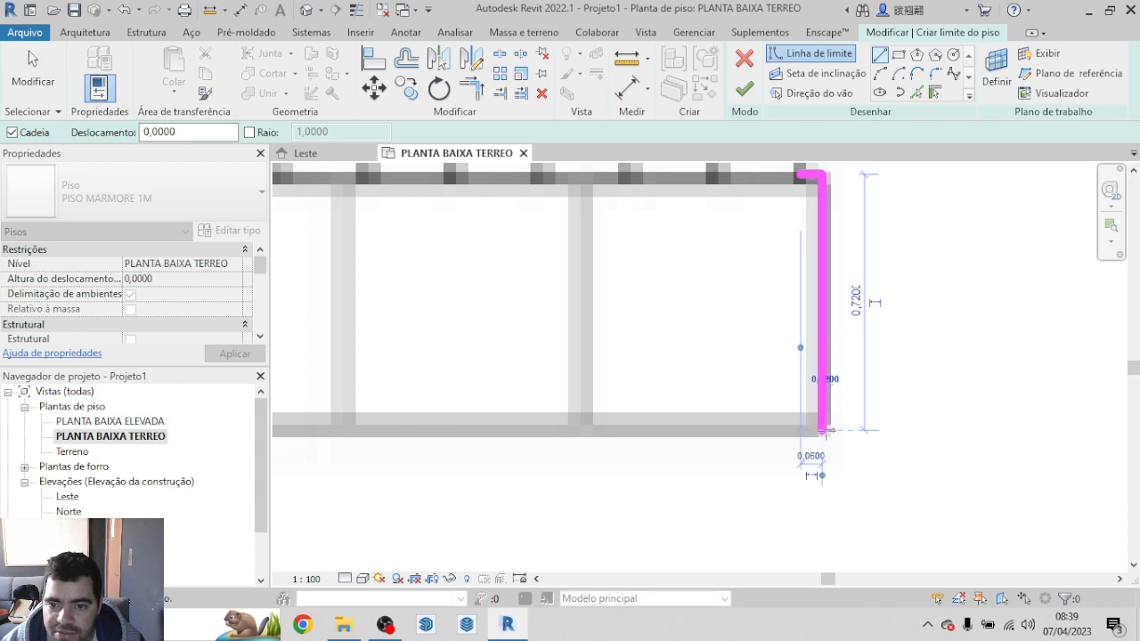
Step: Draw the boundary line along the platform's lower edge to its lower left corner
{"action": "scroll", "coordinate": [925, 433], "scroll_direction": "down", "scroll_amount": 3}
{"action": "scroll", "coordinate": [1126, 436], "scroll_direction": "down", "scroll_amount": 5}
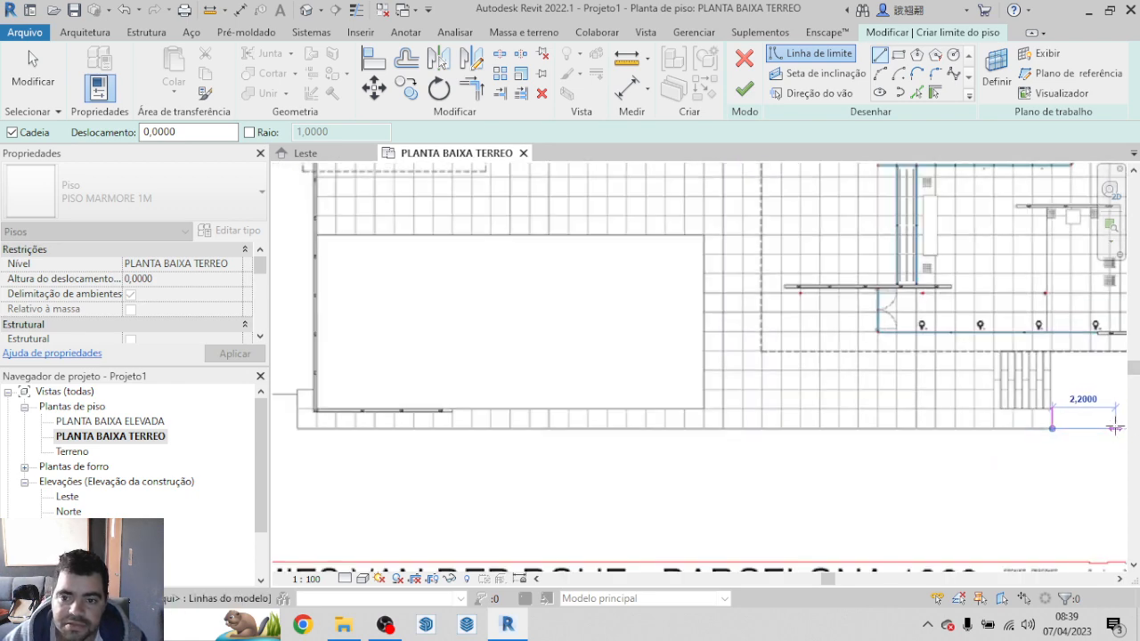
{"action": "scroll", "coordinate": [439, 436], "scroll_direction": "up", "scroll_amount": 3}
{"action": "scroll", "coordinate": [439, 436], "scroll_direction": "up", "scroll_amount": 3}
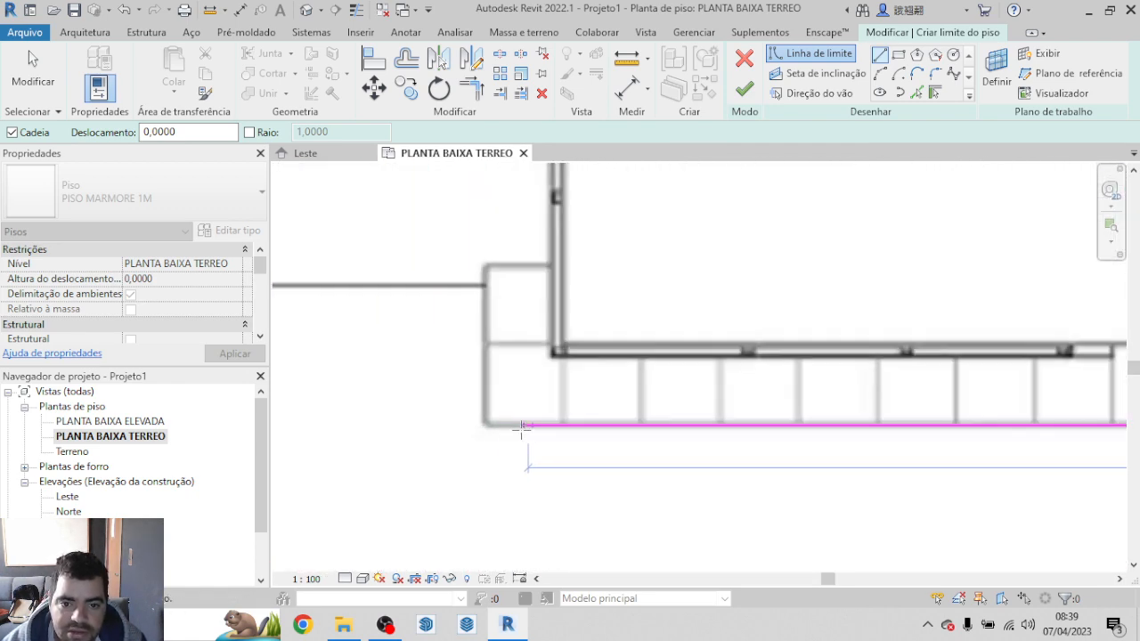
{"action": "scroll", "coordinate": [479, 425], "scroll_direction": "up", "scroll_amount": 4}
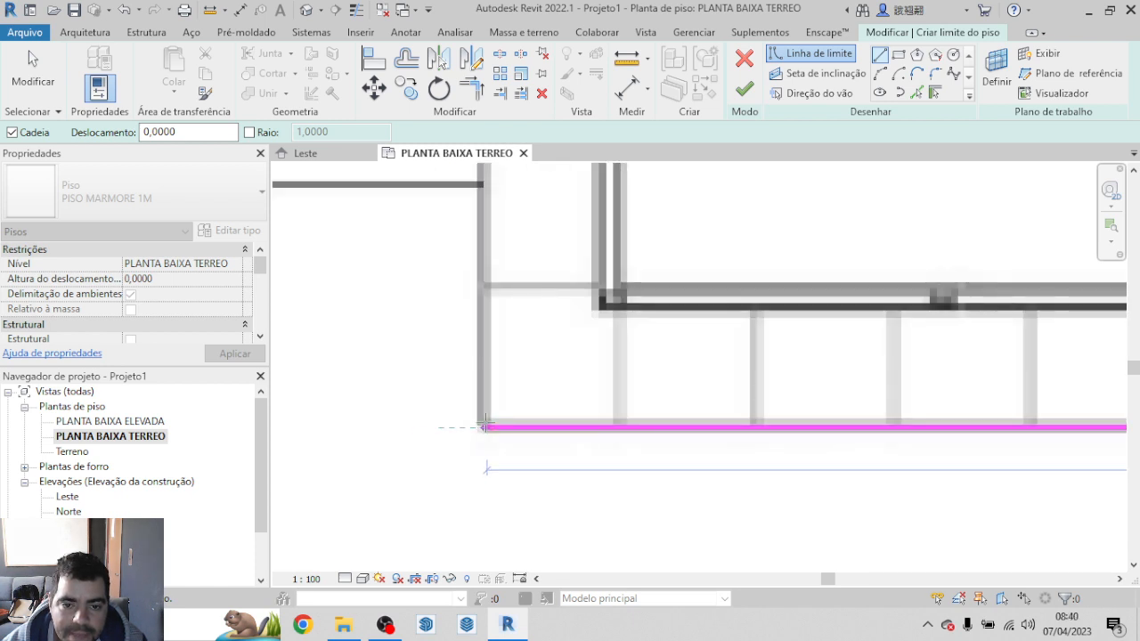
{"action": "left_click", "coordinate": [473, 430]}
Step: Outline the platform's lower left projection with boundary lines about 1.38 m up and about 0.58 m across to the pool wall
{"action": "scroll", "coordinate": [470, 374], "scroll_direction": "down", "scroll_amount": 2}
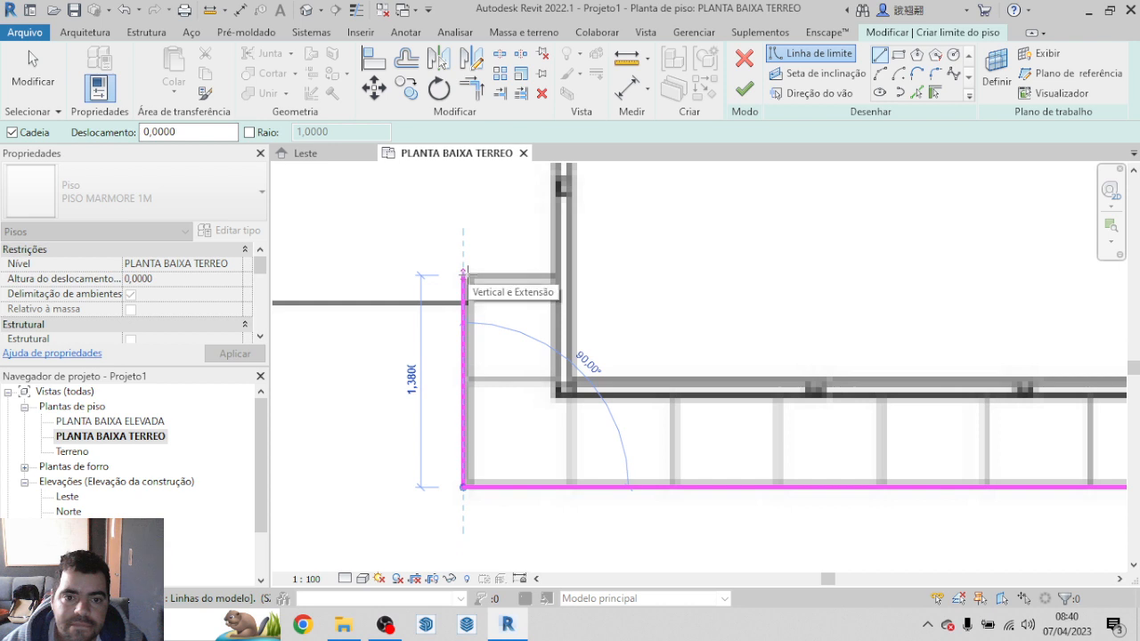
{"action": "left_click", "coordinate": [463, 275]}
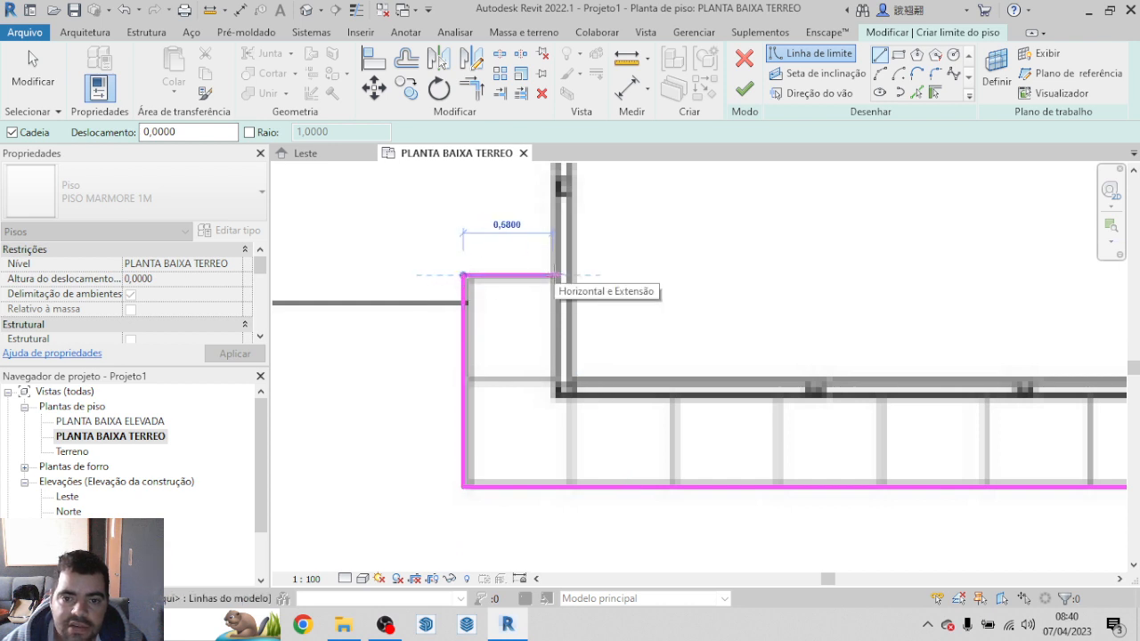
{"action": "left_click", "coordinate": [558, 275]}
Step: Draw the boundary up along the platform's left wall to the upper left outer corner of the small service block
{"action": "scroll", "coordinate": [538, 436], "scroll_direction": "down", "scroll_amount": 5}
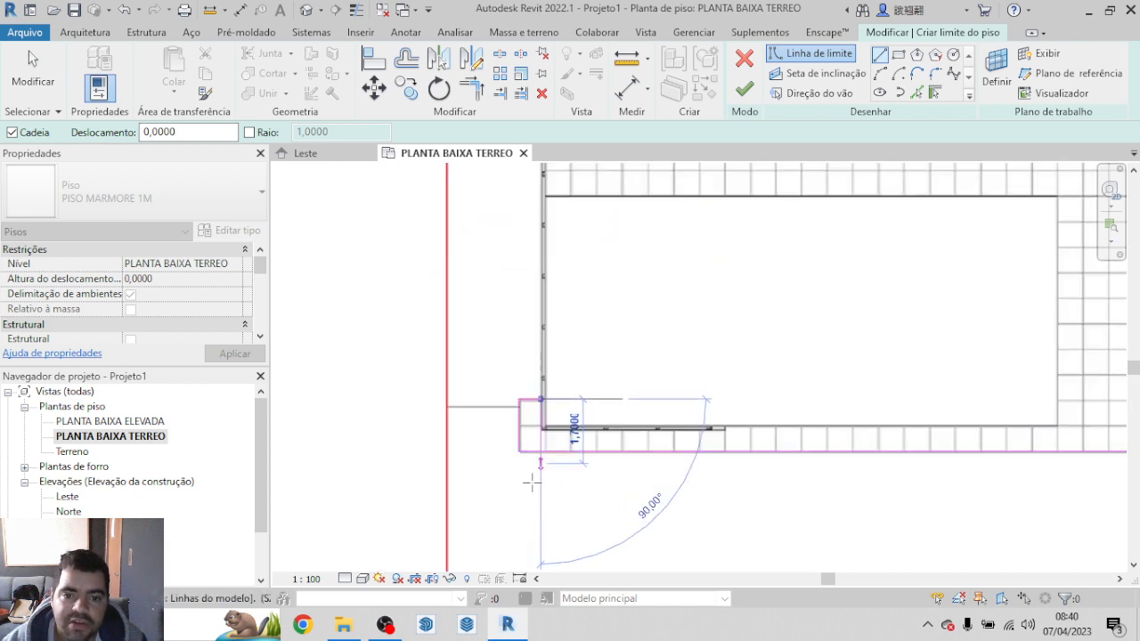
{"action": "scroll", "coordinate": [364, 323], "scroll_direction": "down", "scroll_amount": 4}
{"action": "scroll", "coordinate": [566, 343], "scroll_direction": "up", "scroll_amount": 6}
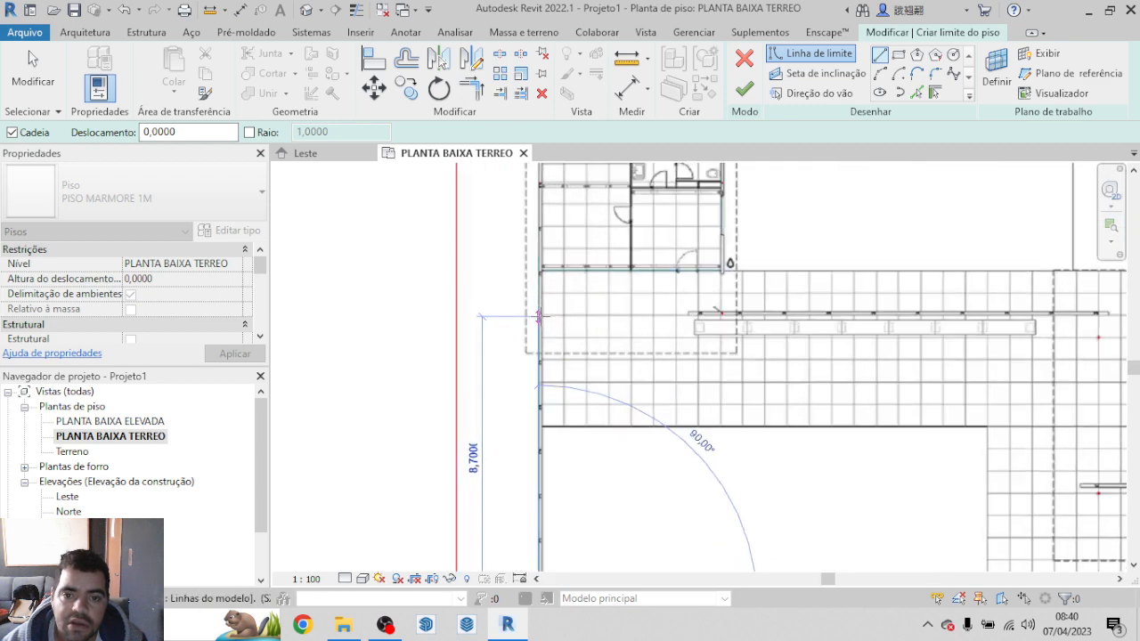
{"action": "scroll", "coordinate": [567, 343], "scroll_direction": "down", "scroll_amount": 4}
{"action": "scroll", "coordinate": [488, 403], "scroll_direction": "up", "scroll_amount": 6}
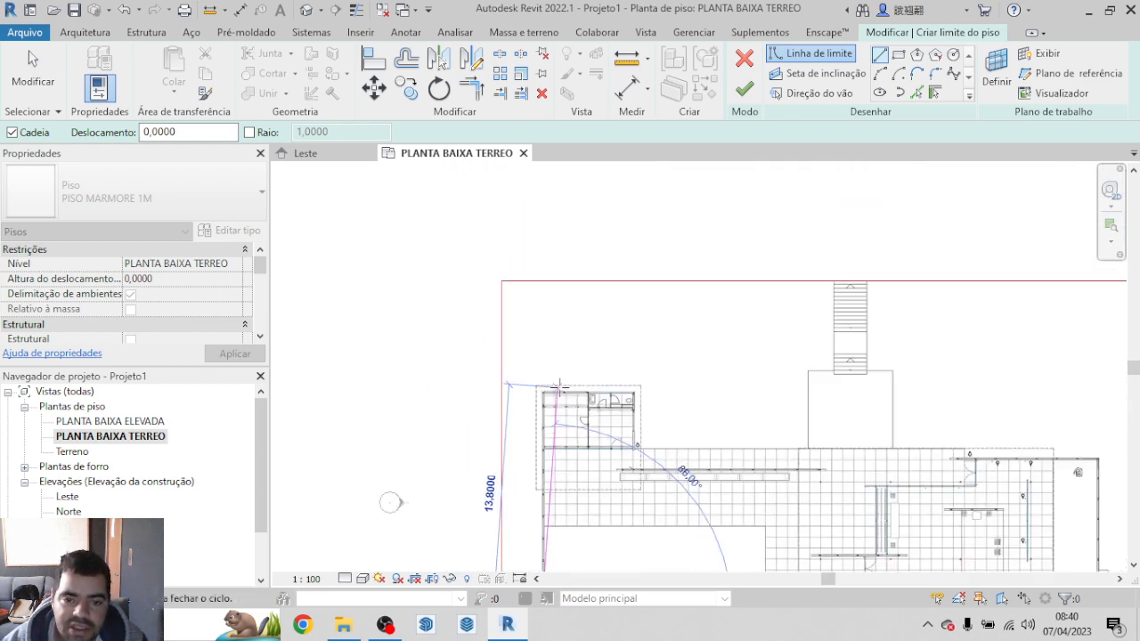
{"action": "scroll", "coordinate": [532, 402], "scroll_direction": "up", "scroll_amount": 10}
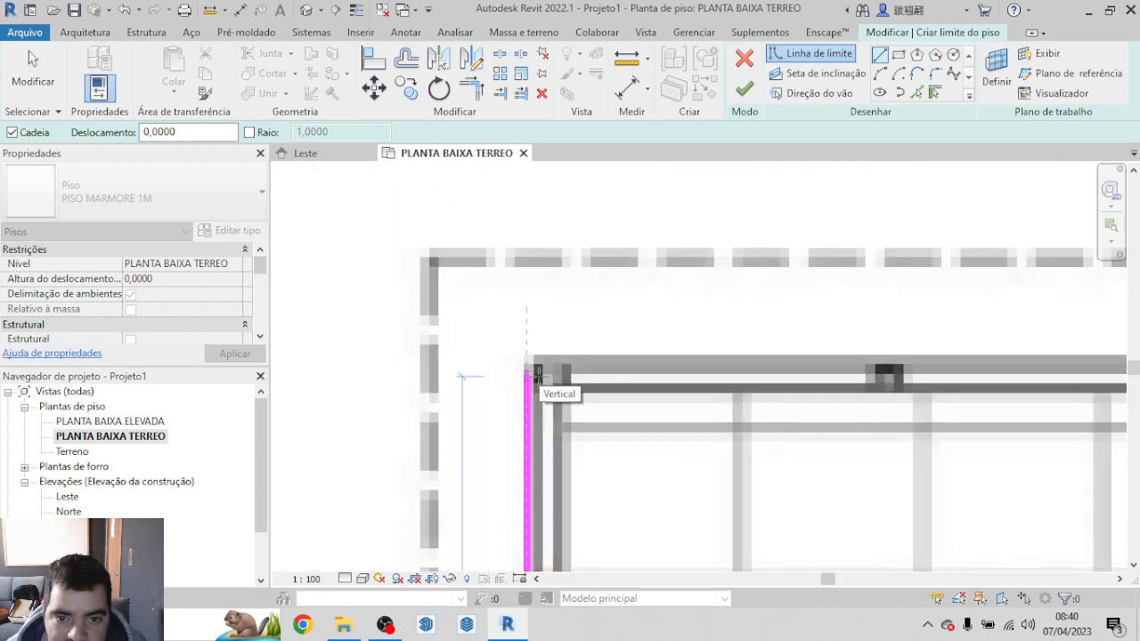
{"action": "left_click", "coordinate": [522, 347]}
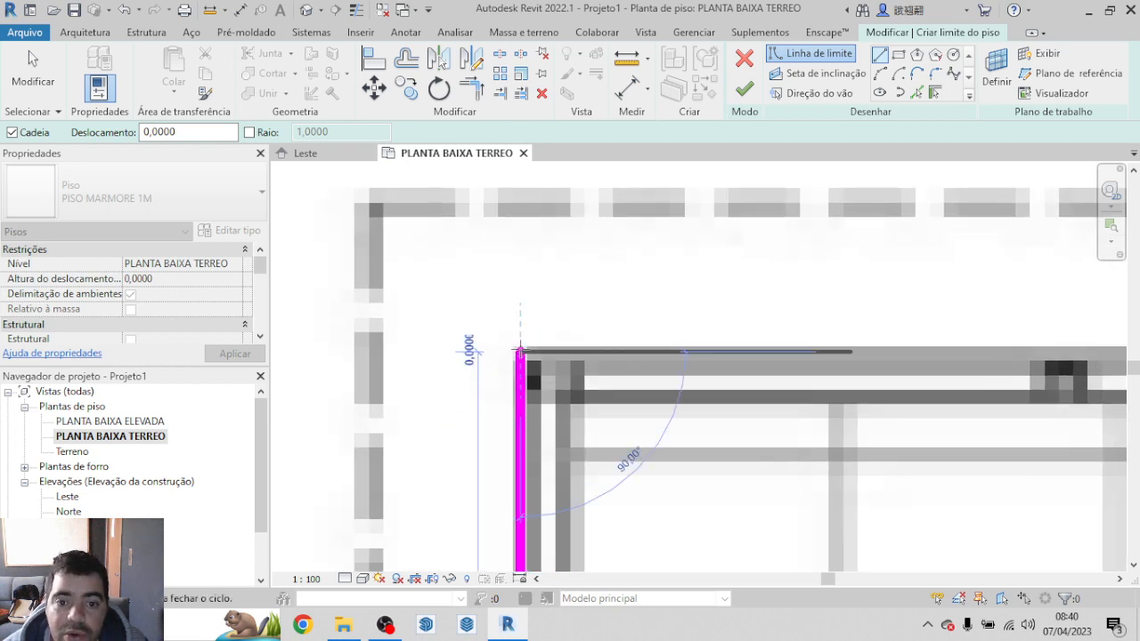
Step: Draw the boundary along the service block's upper wall to its upper right outer corner
{"action": "scroll", "coordinate": [534, 392], "scroll_direction": "down", "scroll_amount": 5}
{"action": "scroll", "coordinate": [828, 331], "scroll_direction": "up", "scroll_amount": 2}
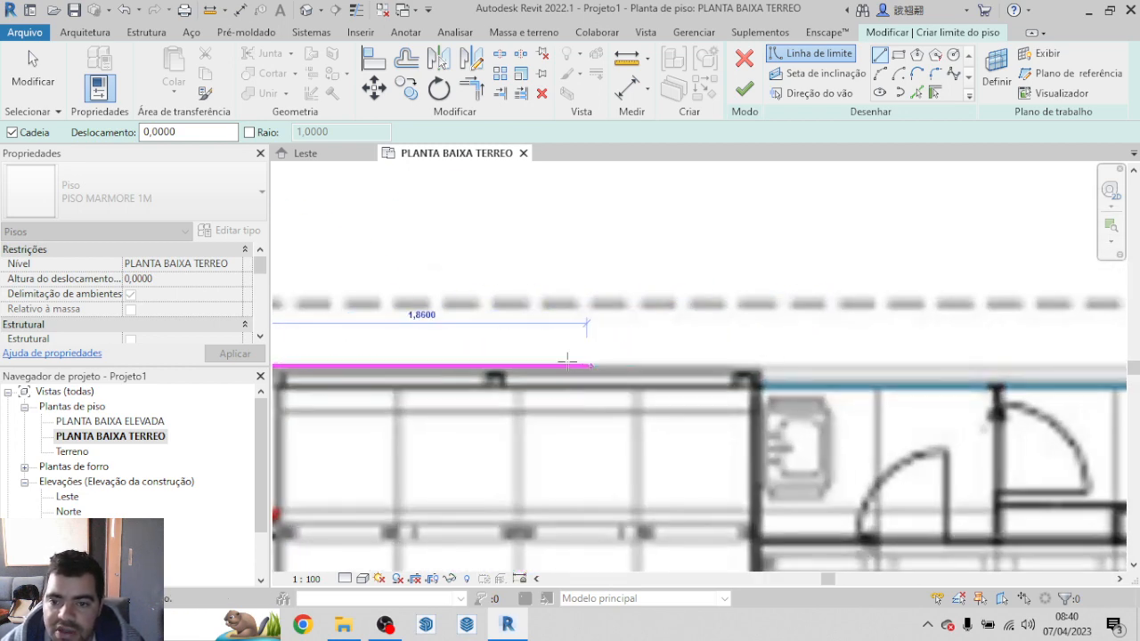
{"action": "scroll", "coordinate": [552, 363], "scroll_direction": "down", "scroll_amount": 3}
{"action": "scroll", "coordinate": [986, 368], "scroll_direction": "up", "scroll_amount": 3}
{"action": "scroll", "coordinate": [952, 380], "scroll_direction": "up", "scroll_amount": 5}
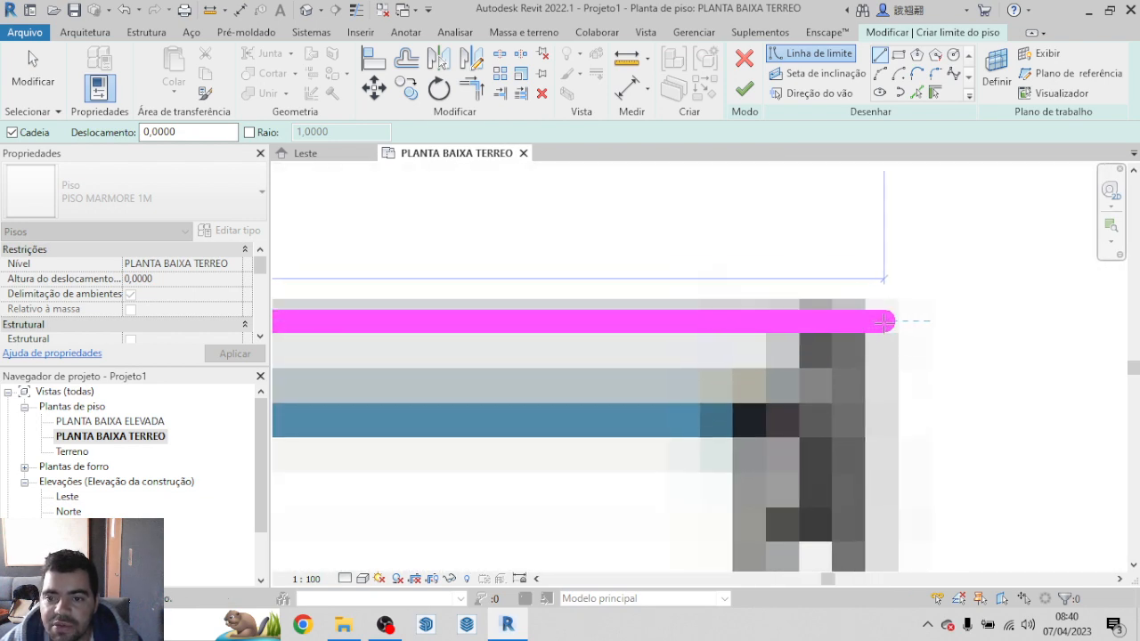
{"action": "left_click", "coordinate": [882, 320]}
Step: Draw the boundary down the service block's right wall to the platform's upper edge
{"action": "scroll", "coordinate": [871, 258], "scroll_direction": "down", "scroll_amount": 3}
{"action": "scroll", "coordinate": [870, 253], "scroll_direction": "down", "scroll_amount": 5}
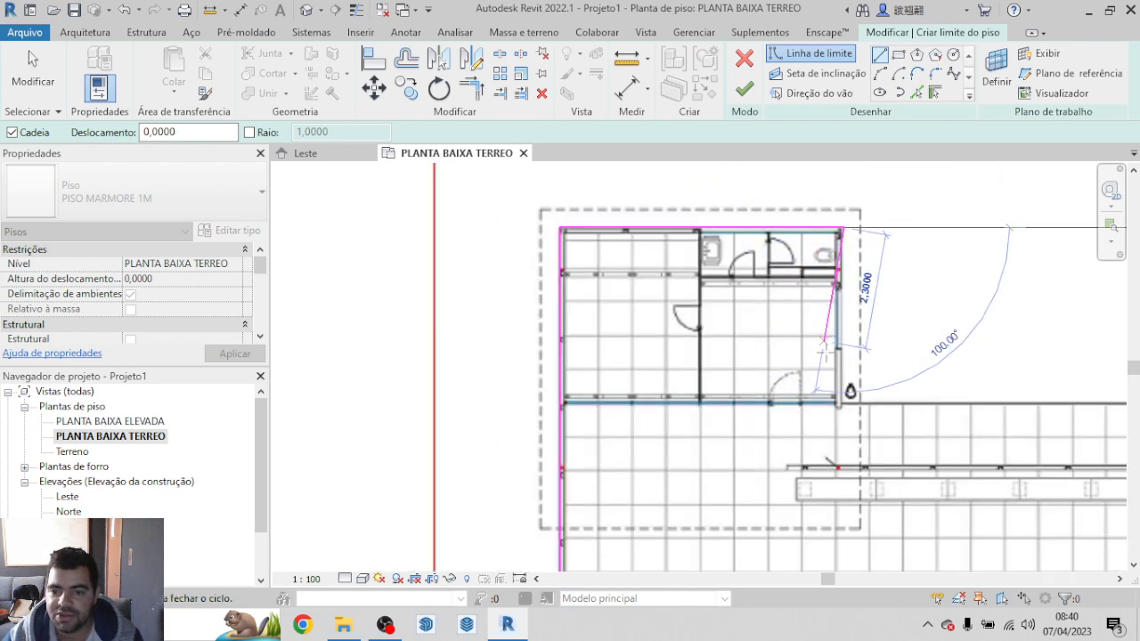
{"action": "scroll", "coordinate": [837, 403], "scroll_direction": "up", "scroll_amount": 6}
{"action": "scroll", "coordinate": [750, 367], "scroll_direction": "up", "scroll_amount": 5}
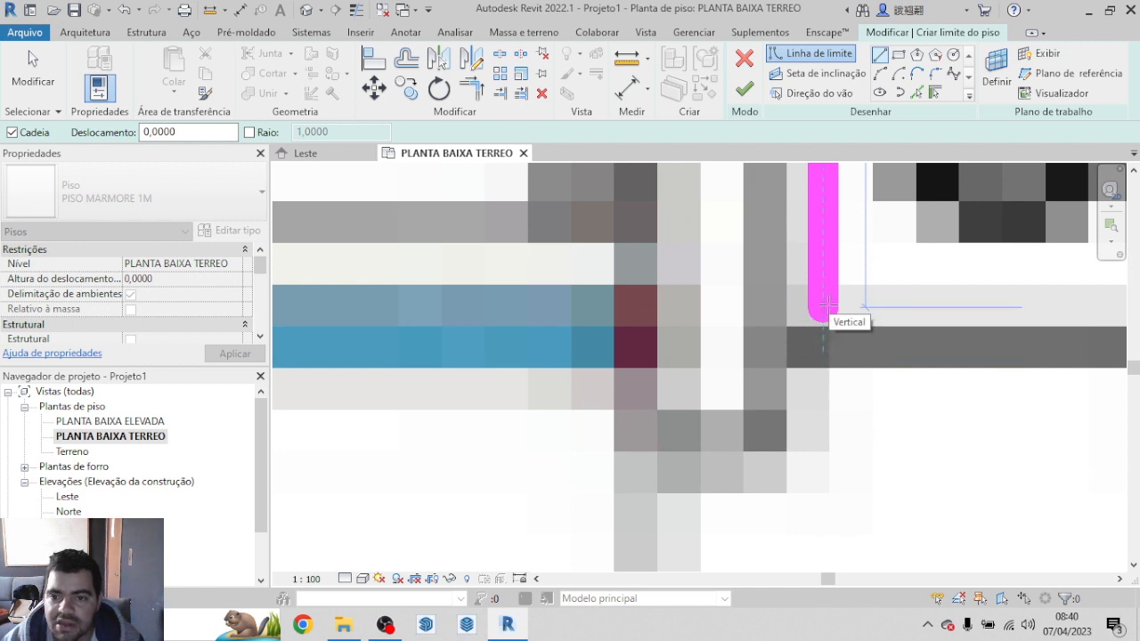
{"action": "left_click", "coordinate": [824, 302]}
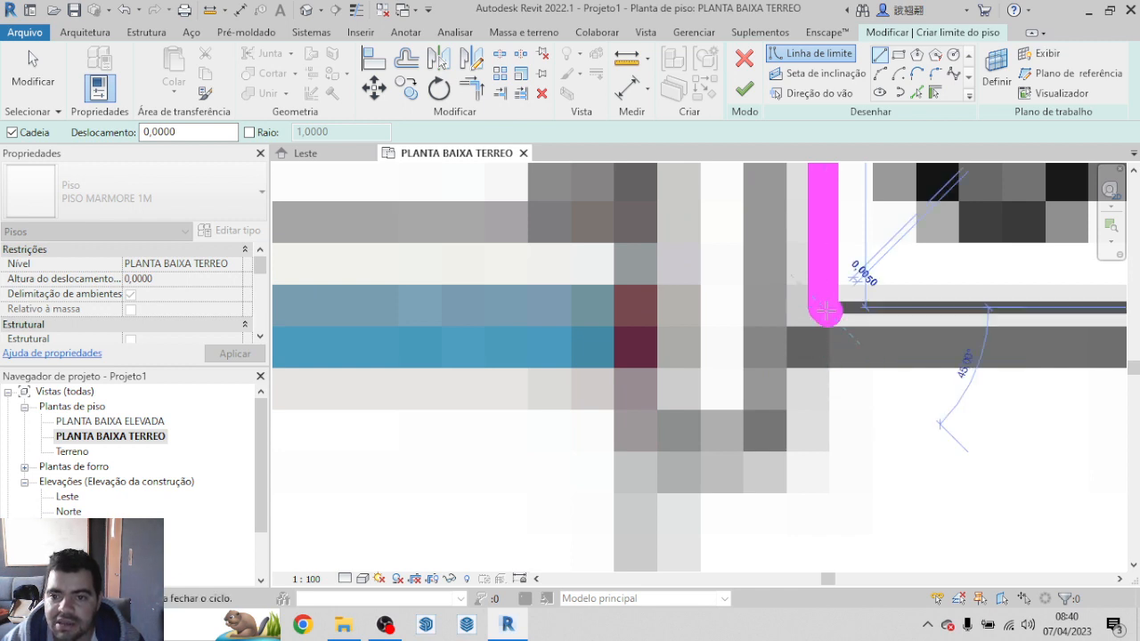
Step: Draw the boundary along the platform's upper edge and on to the upper right corner of the main pavilion's dashed roof outline
{"action": "scroll", "coordinate": [422, 398], "scroll_direction": "down", "scroll_amount": 2}
{"action": "scroll", "coordinate": [85, 439], "scroll_direction": "down", "scroll_amount": 2}
{"action": "scroll", "coordinate": [308, 412], "scroll_direction": "down", "scroll_amount": 6}
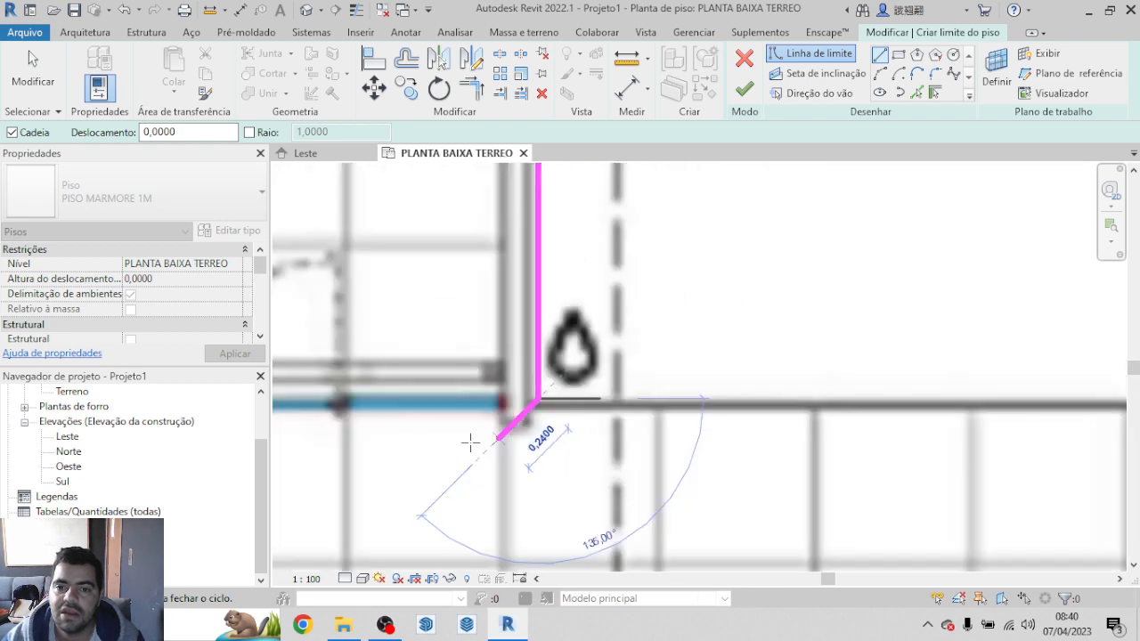
{"action": "scroll", "coordinate": [695, 339], "scroll_direction": "down", "scroll_amount": 5}
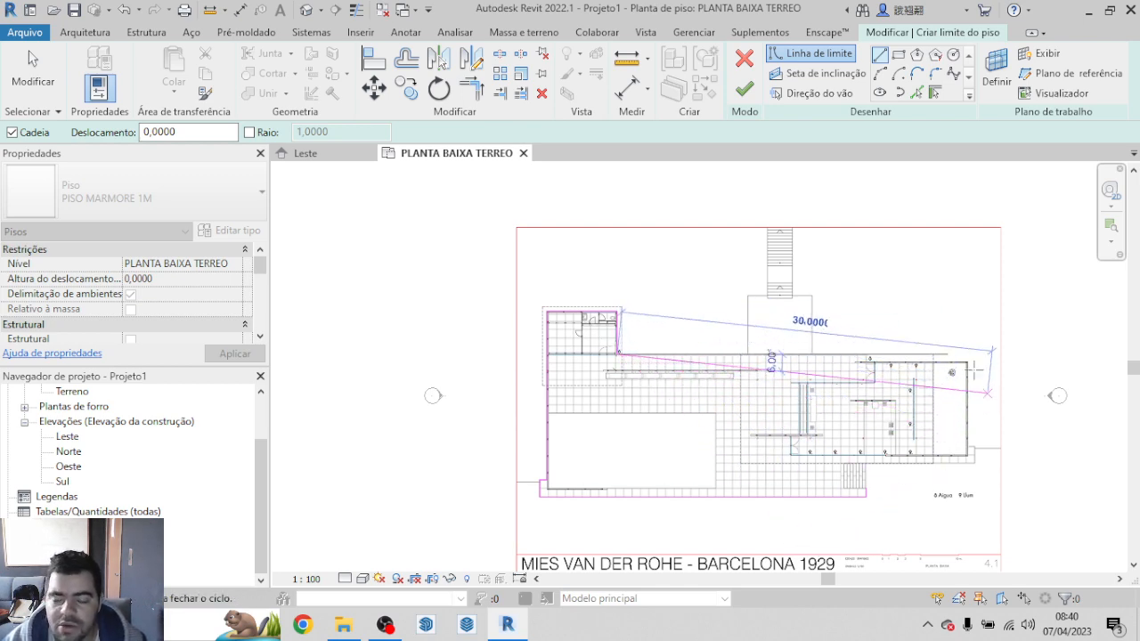
{"action": "scroll", "coordinate": [974, 416], "scroll_direction": "up", "scroll_amount": 5}
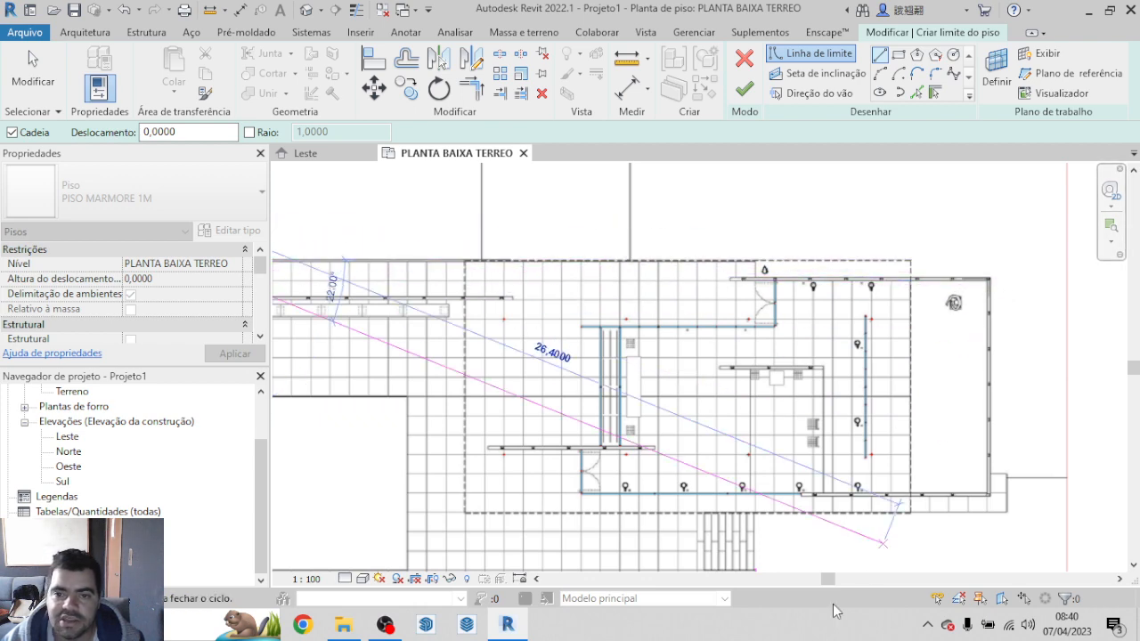
{"action": "scroll", "coordinate": [734, 385], "scroll_direction": "down", "scroll_amount": 2}
{"action": "scroll", "coordinate": [707, 302], "scroll_direction": "up", "scroll_amount": 6}
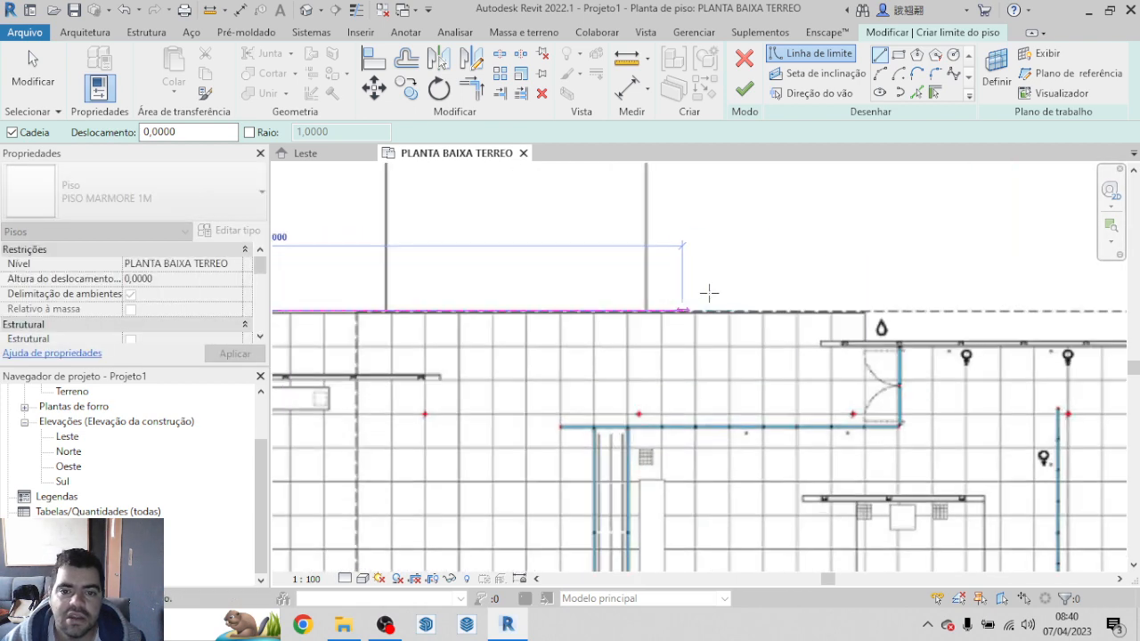
{"action": "scroll", "coordinate": [965, 313], "scroll_direction": "up", "scroll_amount": 5}
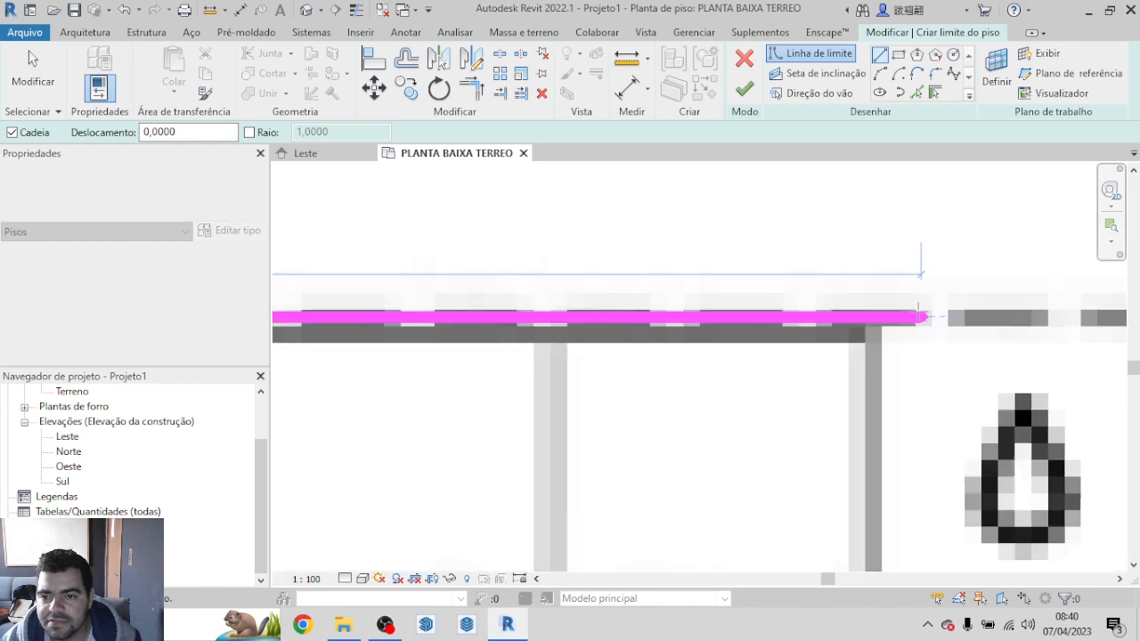
{"action": "scroll", "coordinate": [554, 369], "scroll_direction": "down", "scroll_amount": 6}
{"action": "scroll", "coordinate": [477, 360], "scroll_direction": "down", "scroll_amount": 3}
{"action": "scroll", "coordinate": [756, 360], "scroll_direction": "up", "scroll_amount": 2}
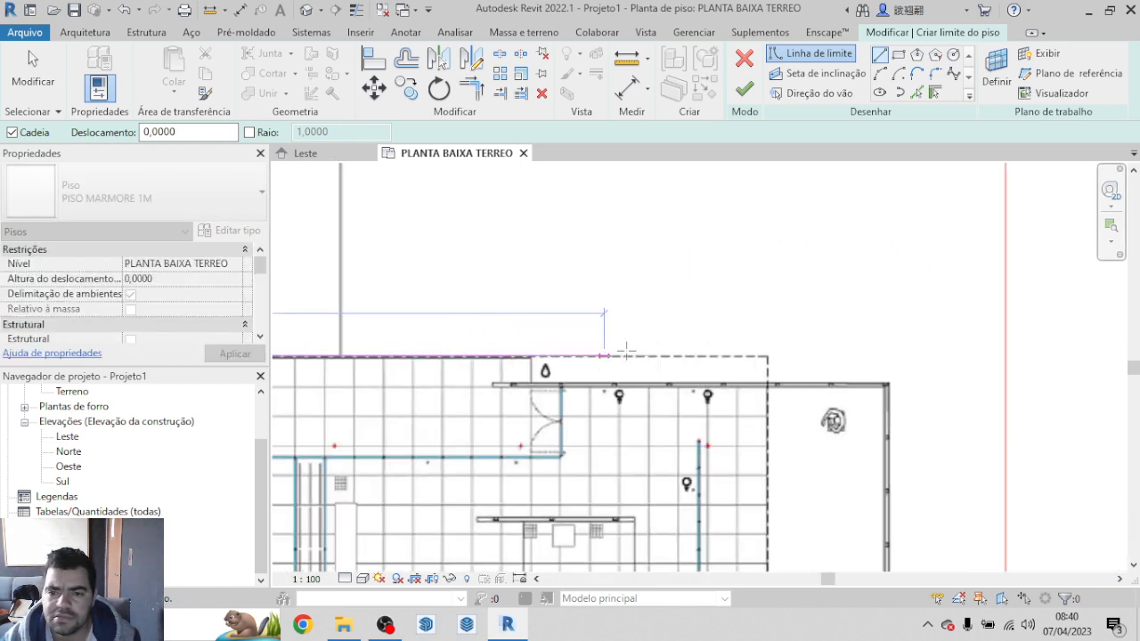
{"action": "scroll", "coordinate": [768, 359], "scroll_direction": "up", "scroll_amount": 3}
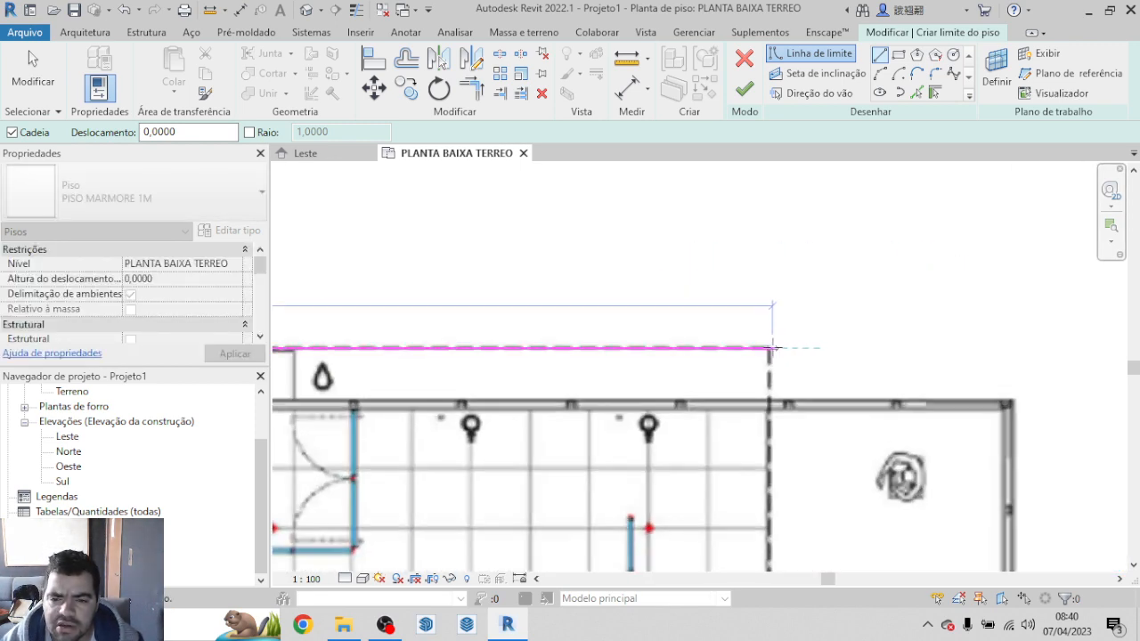
{"action": "scroll", "coordinate": [773, 347], "scroll_direction": "up", "scroll_amount": 4}
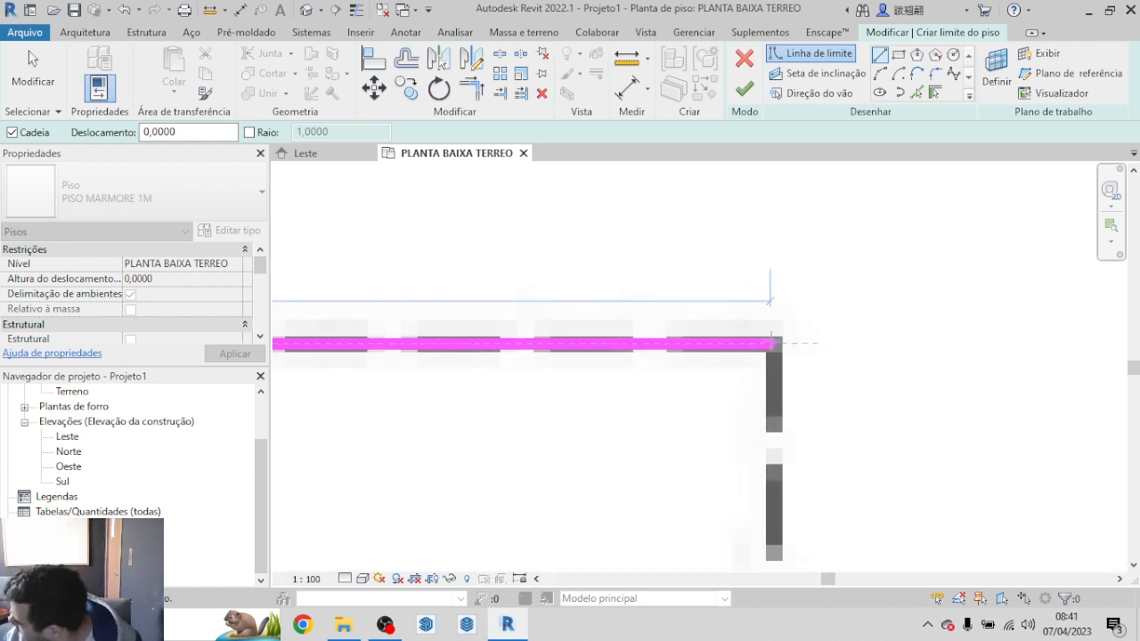
{"action": "left_click", "coordinate": [780, 343]}
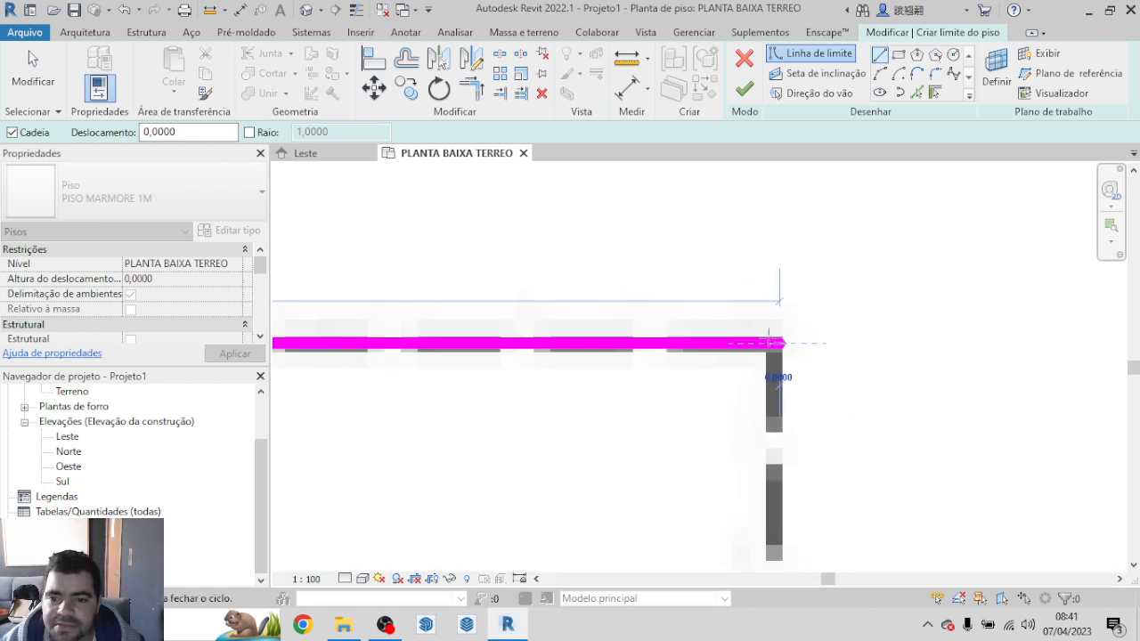
Step: Draw the boundary about 0.56 m down the dashed roof outline to the outer face of the pavilion's upper wall
{"action": "scroll", "coordinate": [774, 334], "scroll_direction": "down", "scroll_amount": 4}
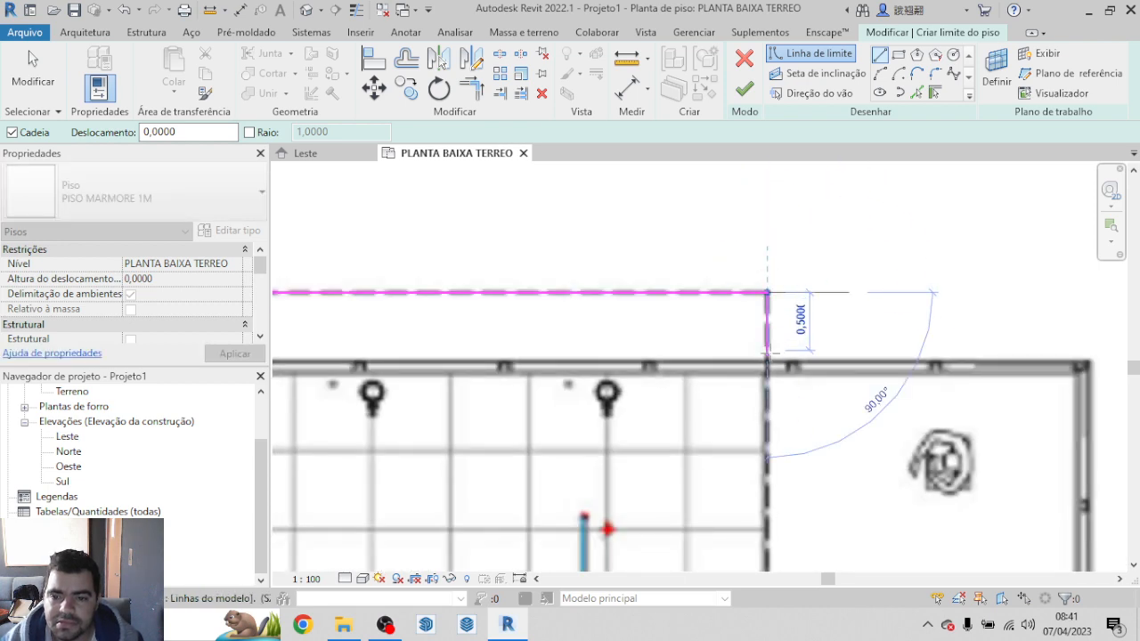
{"action": "scroll", "coordinate": [767, 351], "scroll_direction": "up", "scroll_amount": 5}
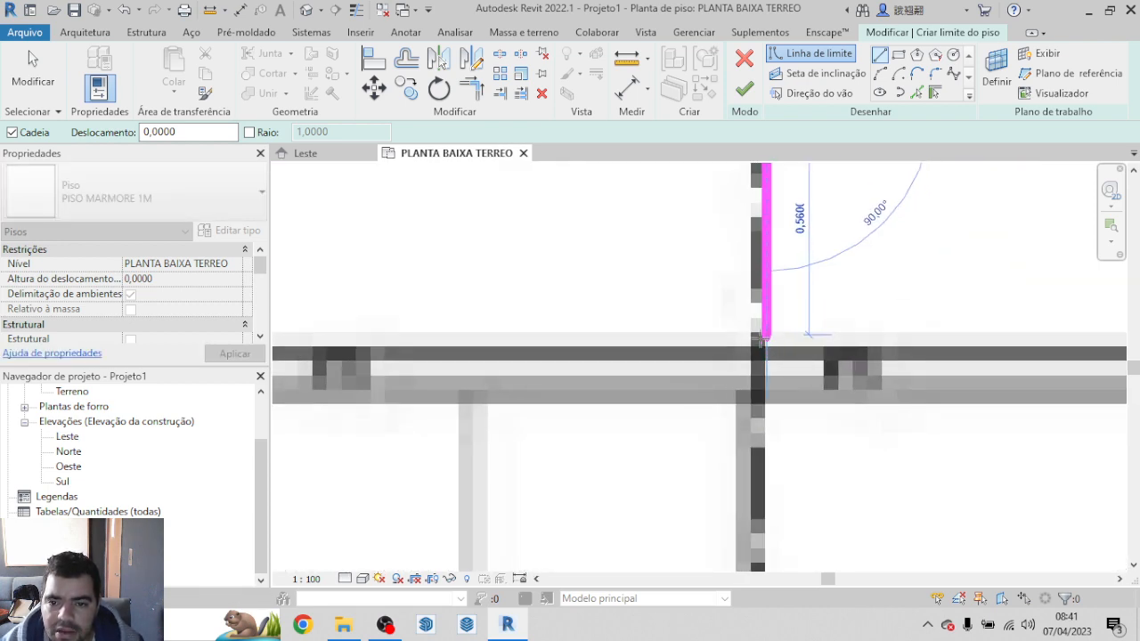
{"action": "left_click", "coordinate": [763, 339]}
{"action": "scroll", "coordinate": [739, 356], "scroll_direction": "down", "scroll_amount": 5}
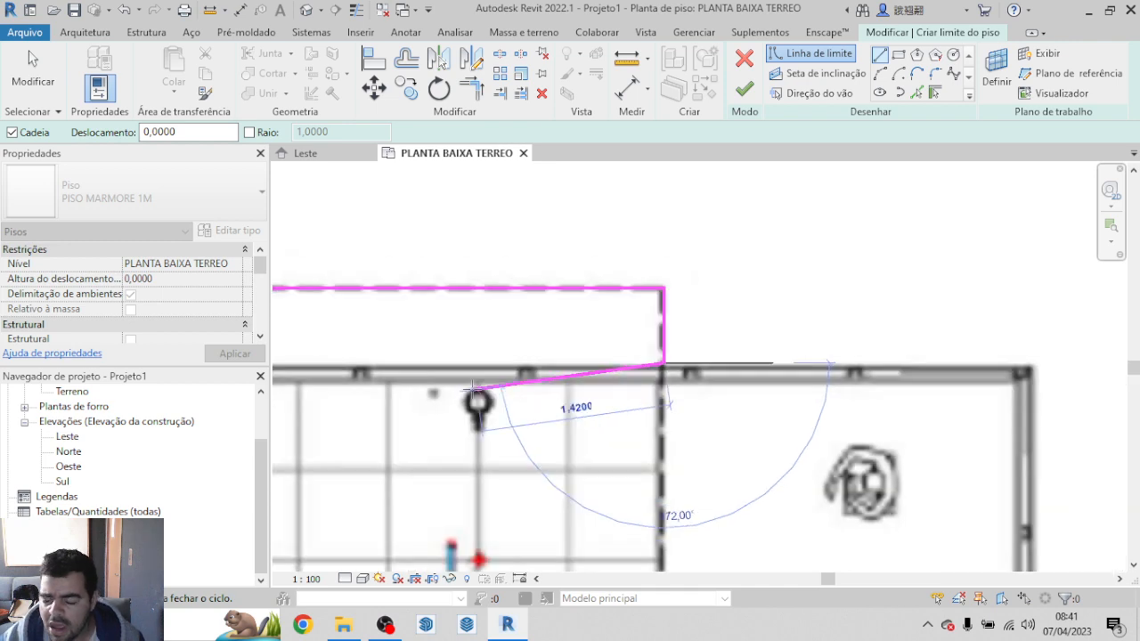
Step: Draw the boundary along the upper wall's outer face to its right corner, and down the right wall to the small ledge
{"action": "scroll", "coordinate": [893, 369], "scroll_direction": "up", "scroll_amount": 5}
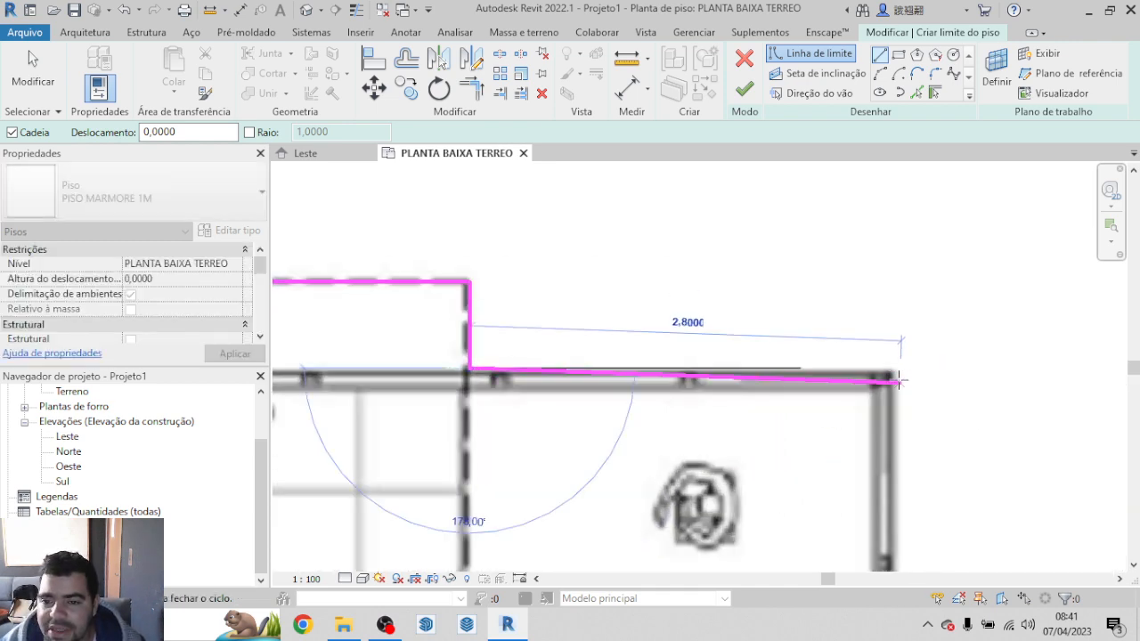
{"action": "left_click", "coordinate": [893, 358]}
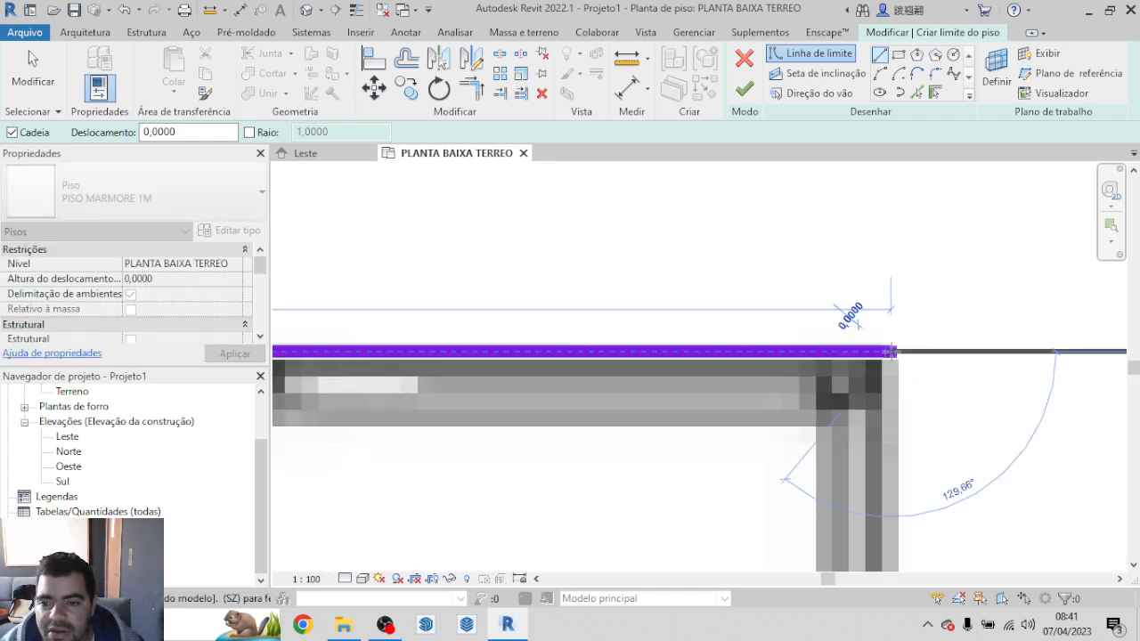
{"action": "scroll", "coordinate": [852, 318], "scroll_direction": "down", "scroll_amount": 5}
{"action": "scroll", "coordinate": [769, 321], "scroll_direction": "down", "scroll_amount": 5}
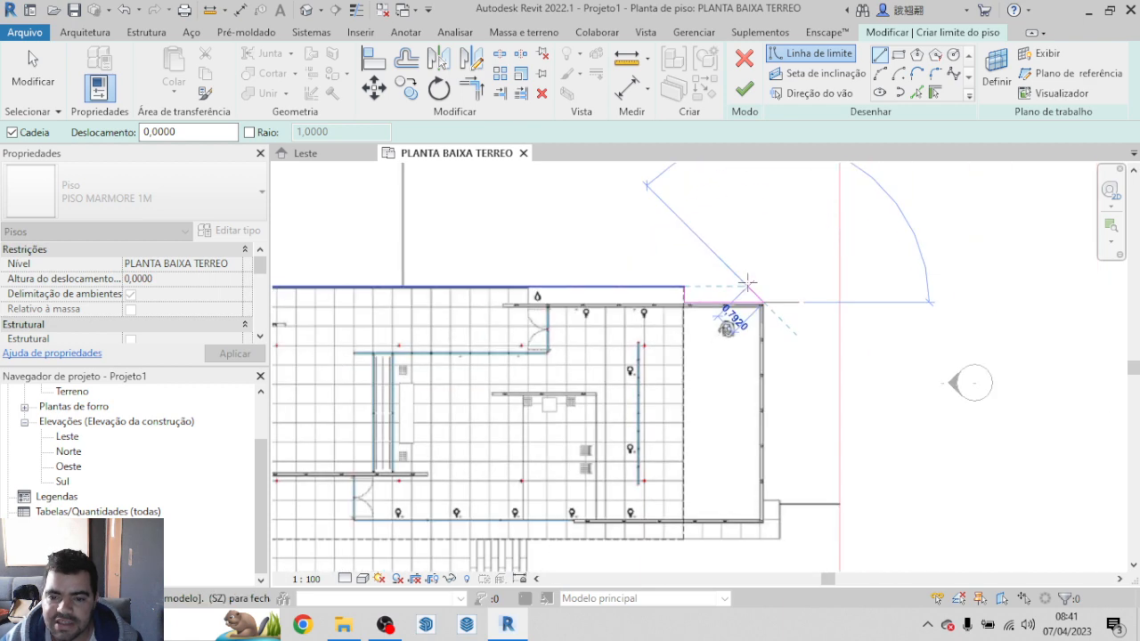
{"action": "scroll", "coordinate": [759, 308], "scroll_direction": "up", "scroll_amount": 6}
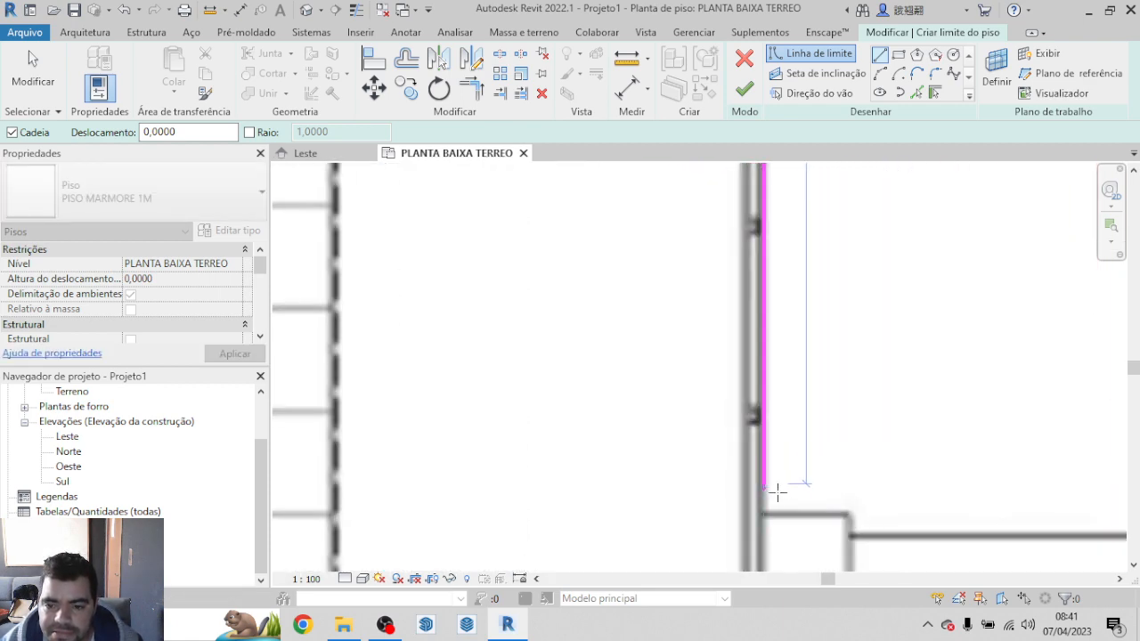
{"action": "left_click", "coordinate": [762, 510]}
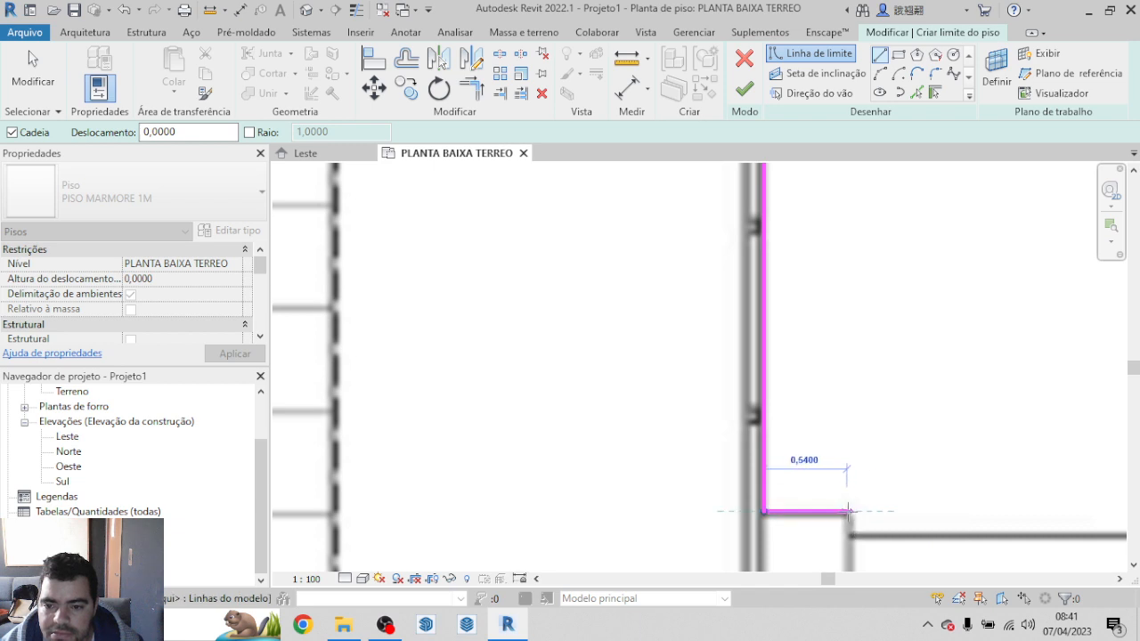
Step: Draw the boundary across the ledge's upper edge, extending it to the ledge's outer right corner
{"action": "scroll", "coordinate": [846, 523], "scroll_direction": "down", "scroll_amount": 2}
{"action": "scroll", "coordinate": [820, 424], "scroll_direction": "down", "scroll_amount": 3}
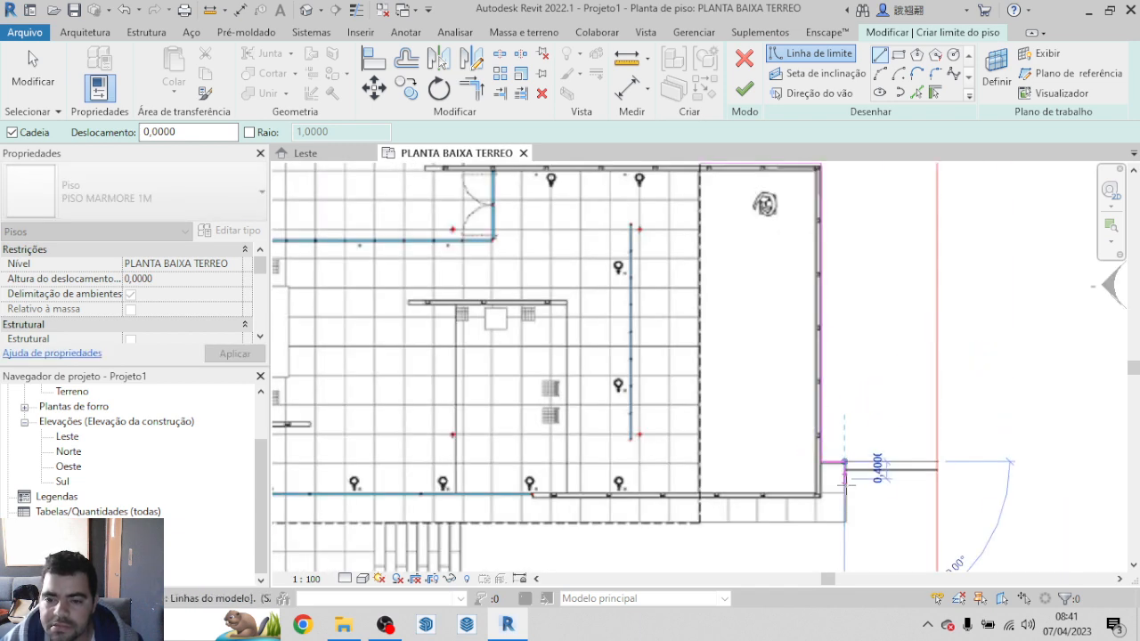
{"action": "scroll", "coordinate": [844, 522], "scroll_direction": "up", "scroll_amount": 5}
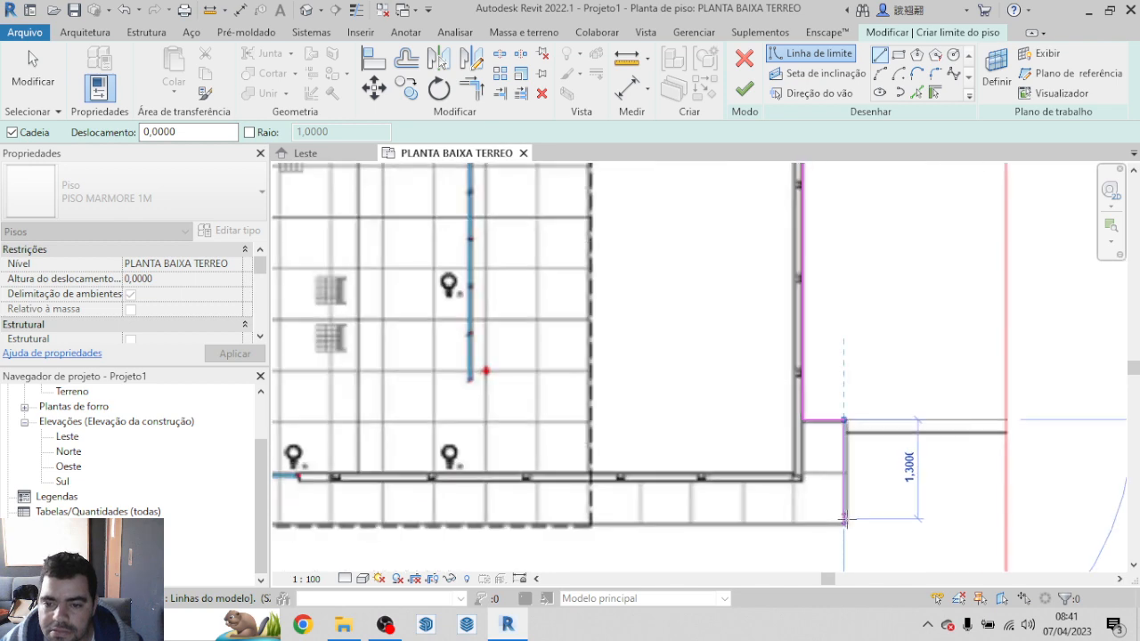
{"action": "scroll", "coordinate": [871, 248], "scroll_direction": "up", "scroll_amount": 4}
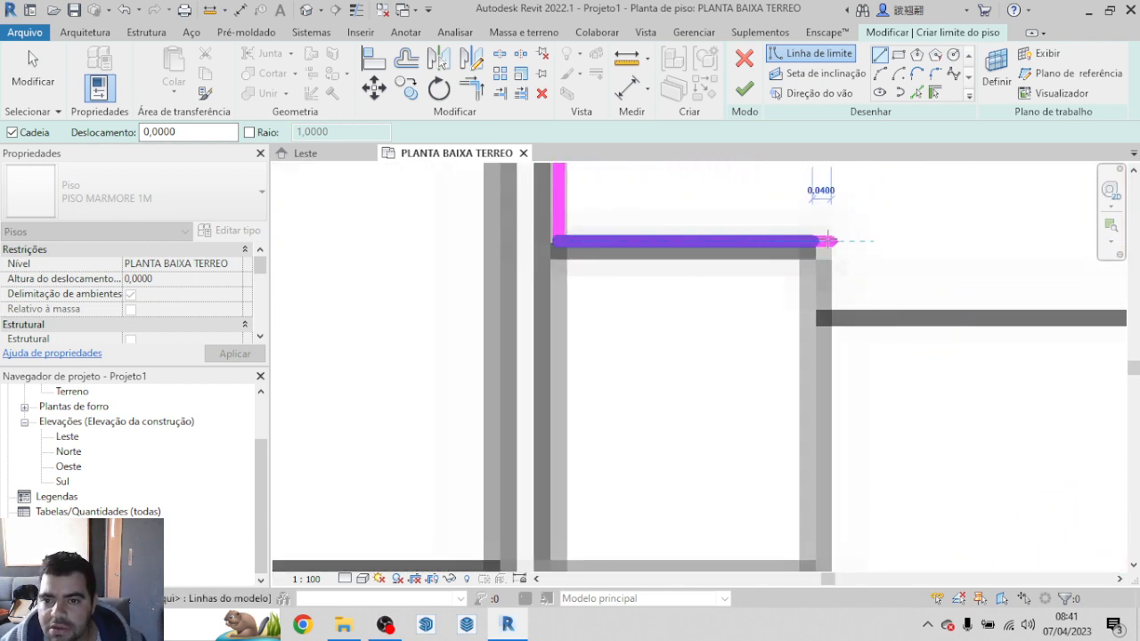
{"action": "left_click", "coordinate": [825, 241]}
Step: Draw the boundary about 1.4 m down the ledge's right side to the platform's lower right corner
{"action": "scroll", "coordinate": [819, 294], "scroll_direction": "down", "scroll_amount": 3}
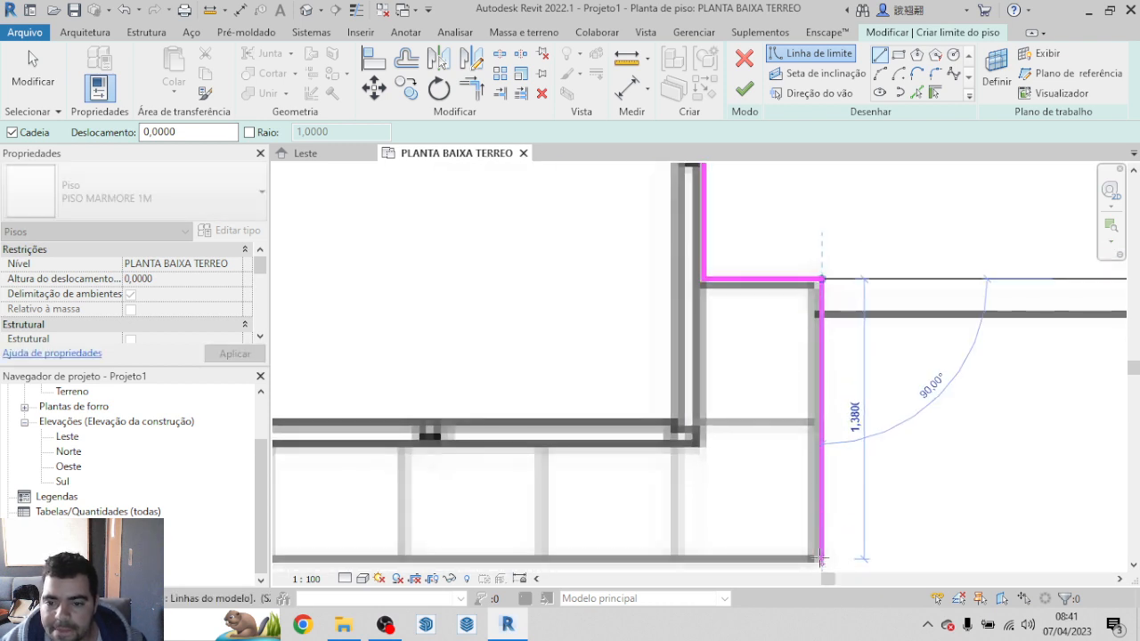
{"action": "scroll", "coordinate": [820, 561], "scroll_direction": "up", "scroll_amount": 2}
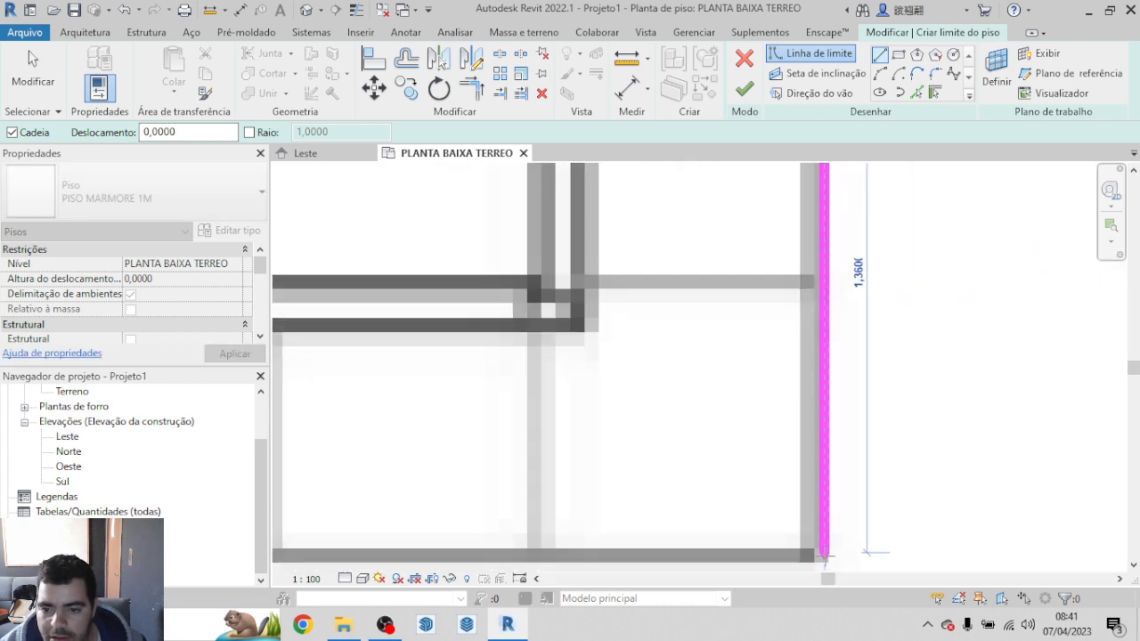
{"action": "scroll", "coordinate": [827, 516], "scroll_direction": "down", "scroll_amount": 2}
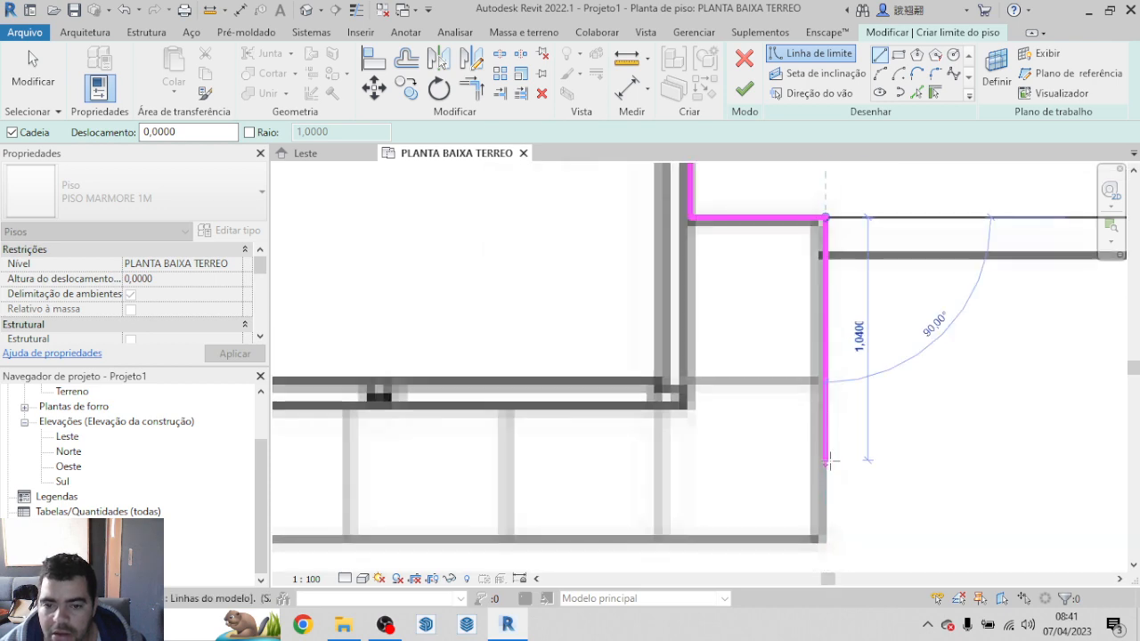
{"action": "scroll", "coordinate": [835, 404], "scroll_direction": "down", "scroll_amount": 2}
{"action": "scroll", "coordinate": [830, 504], "scroll_direction": "up", "scroll_amount": 3}
{"action": "scroll", "coordinate": [828, 438], "scroll_direction": "up", "scroll_amount": 1}
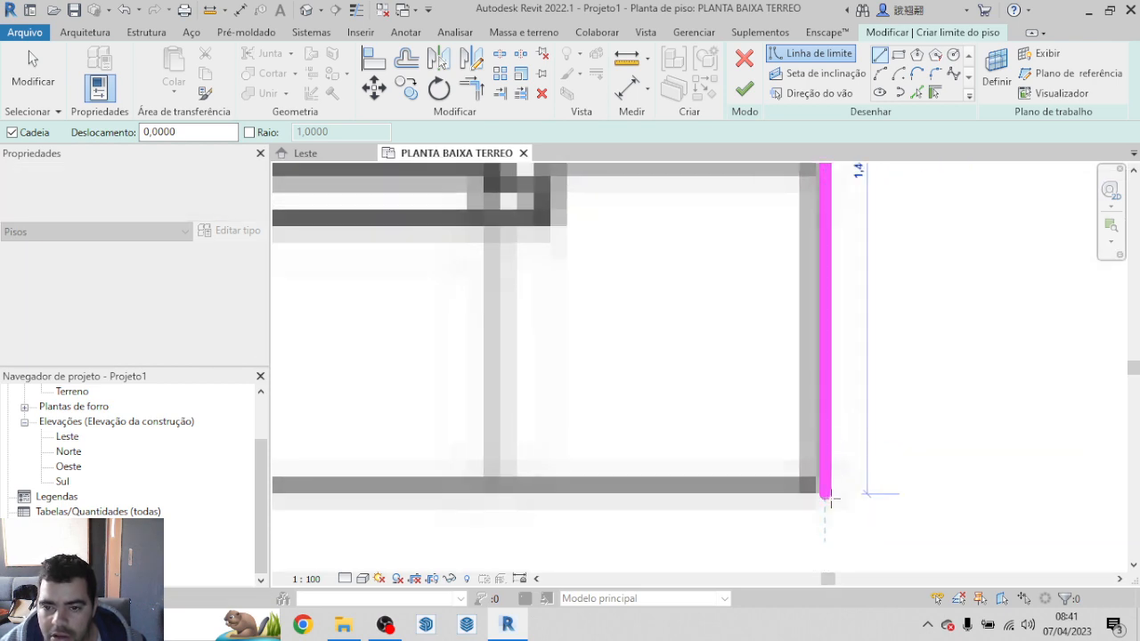
Step: Draw the boundary about 10.5 m left along the platform's lower edge to the stair's upper left corner
{"action": "scroll", "coordinate": [1104, 463], "scroll_direction": "down", "scroll_amount": 3}
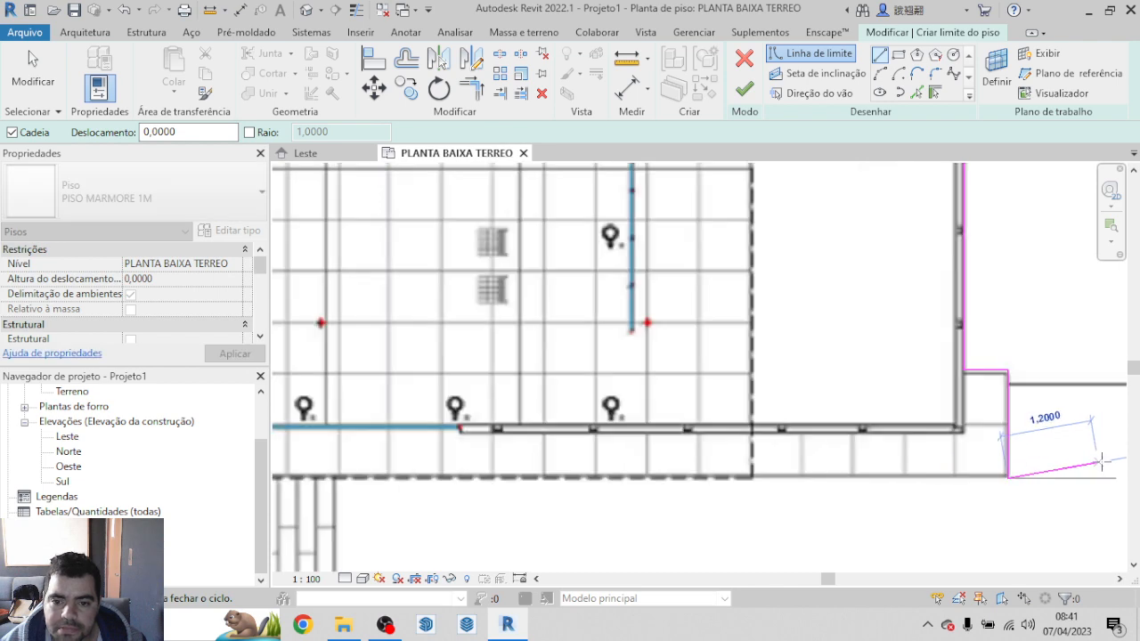
{"action": "scroll", "coordinate": [853, 476], "scroll_direction": "up", "scroll_amount": 10}
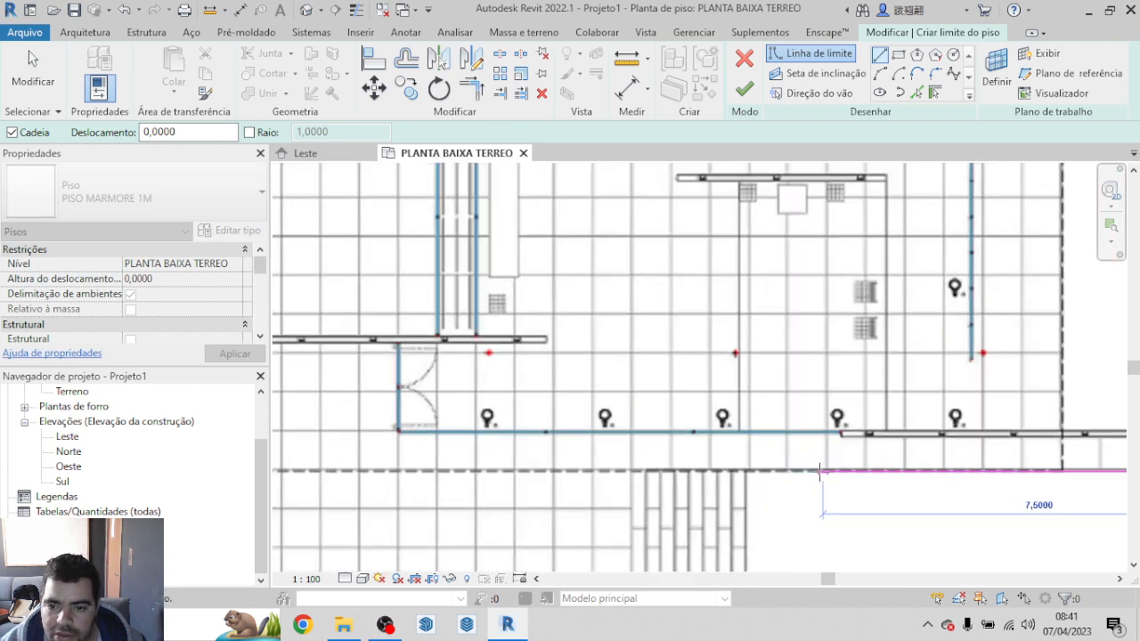
{"action": "scroll", "coordinate": [654, 465], "scroll_direction": "down", "scroll_amount": 4}
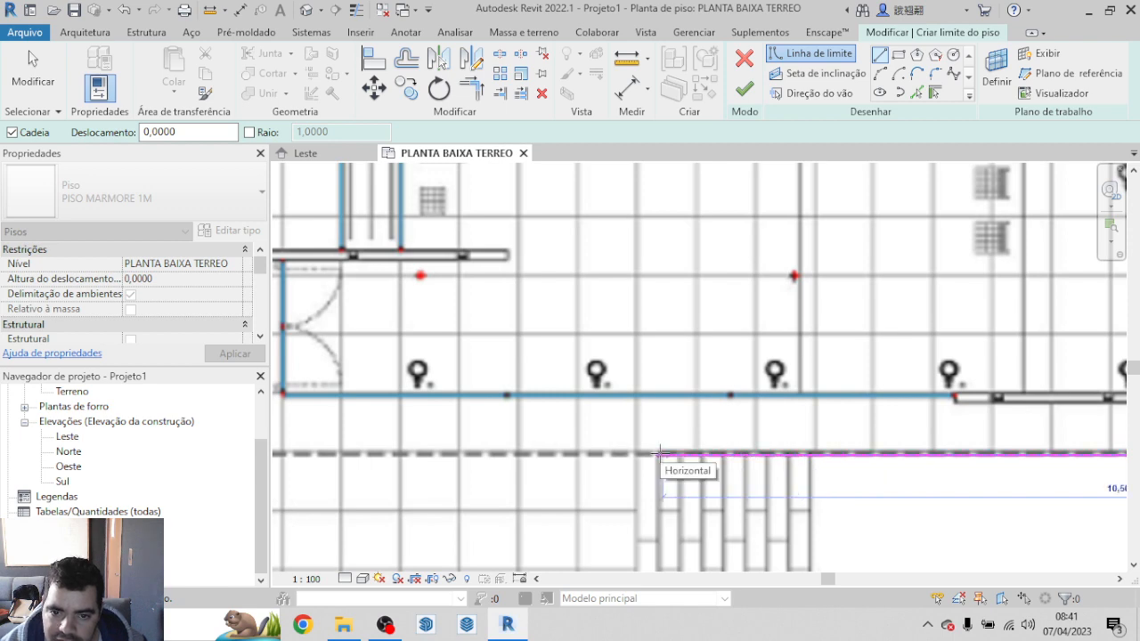
{"action": "scroll", "coordinate": [658, 453], "scroll_direction": "up", "scroll_amount": 2}
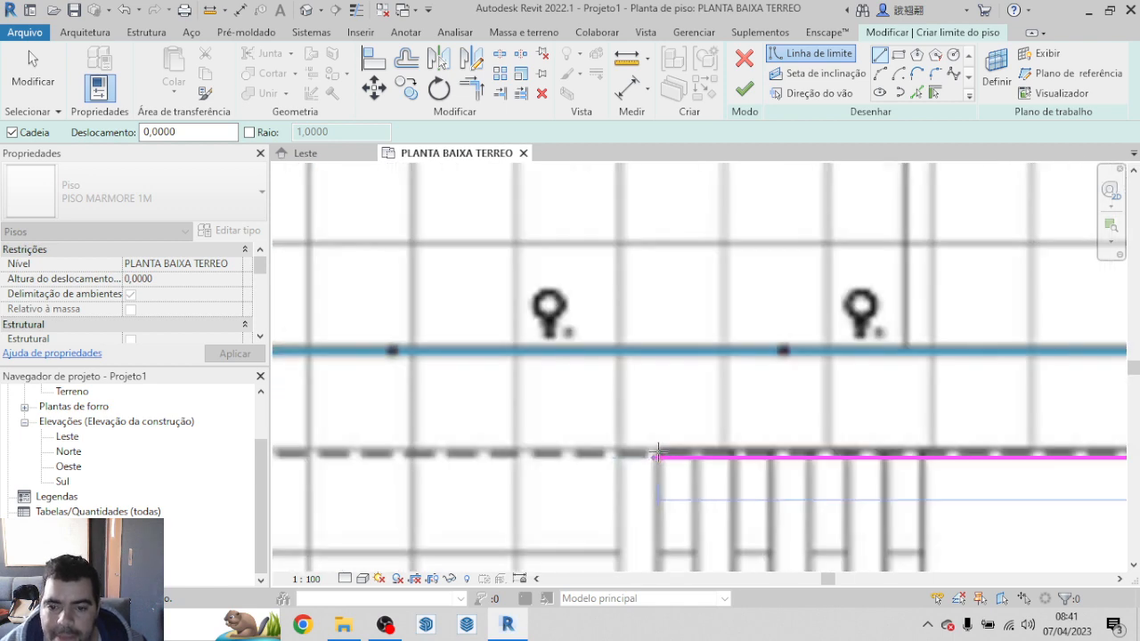
{"action": "scroll", "coordinate": [658, 454], "scroll_direction": "up", "scroll_amount": 4}
{"action": "scroll", "coordinate": [681, 445], "scroll_direction": "down", "scroll_amount": 3}
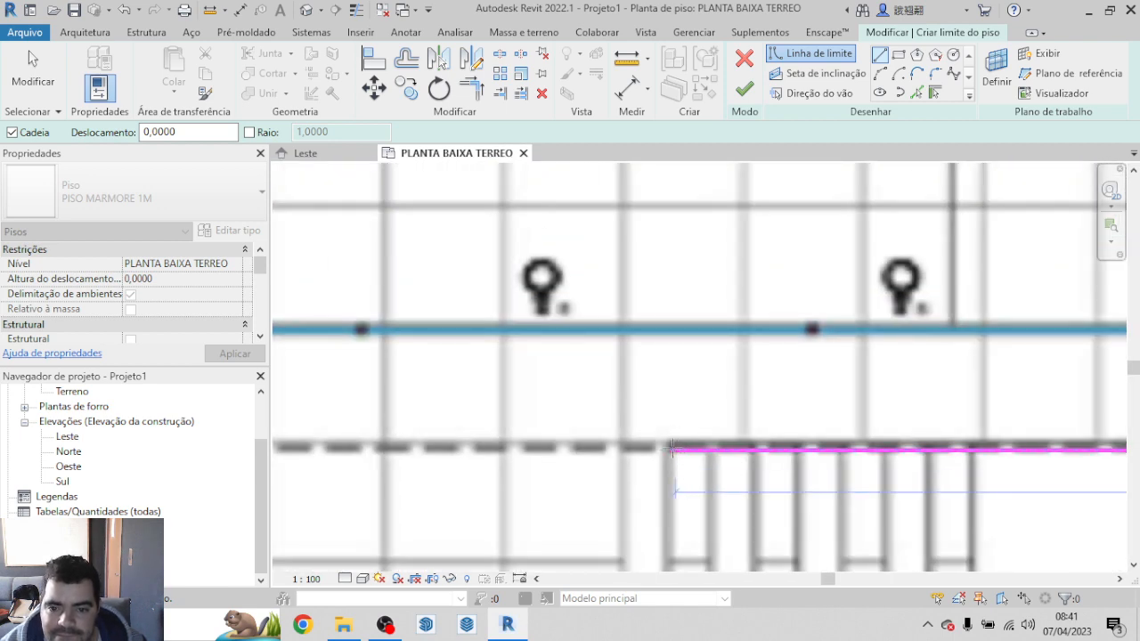
{"action": "left_click", "coordinate": [673, 450]}
Step: Draw the boundary down the stair's left side to its lower left corner
{"action": "scroll", "coordinate": [683, 354], "scroll_direction": "down", "scroll_amount": 3}
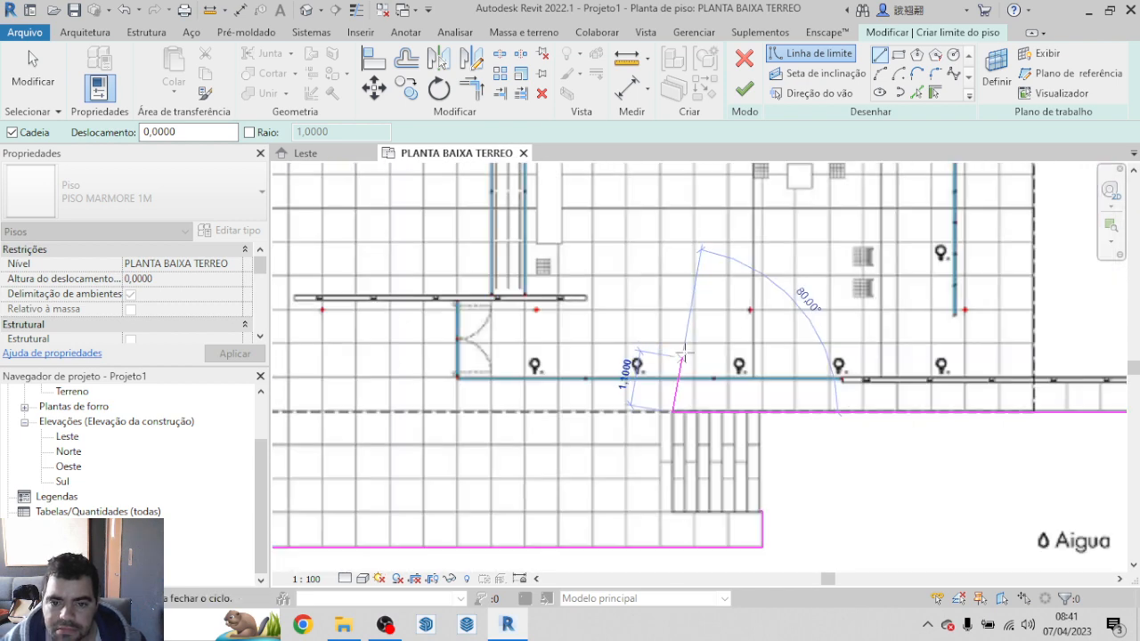
{"action": "scroll", "coordinate": [688, 349], "scroll_direction": "down", "scroll_amount": 2}
{"action": "scroll", "coordinate": [681, 454], "scroll_direction": "up", "scroll_amount": 7}
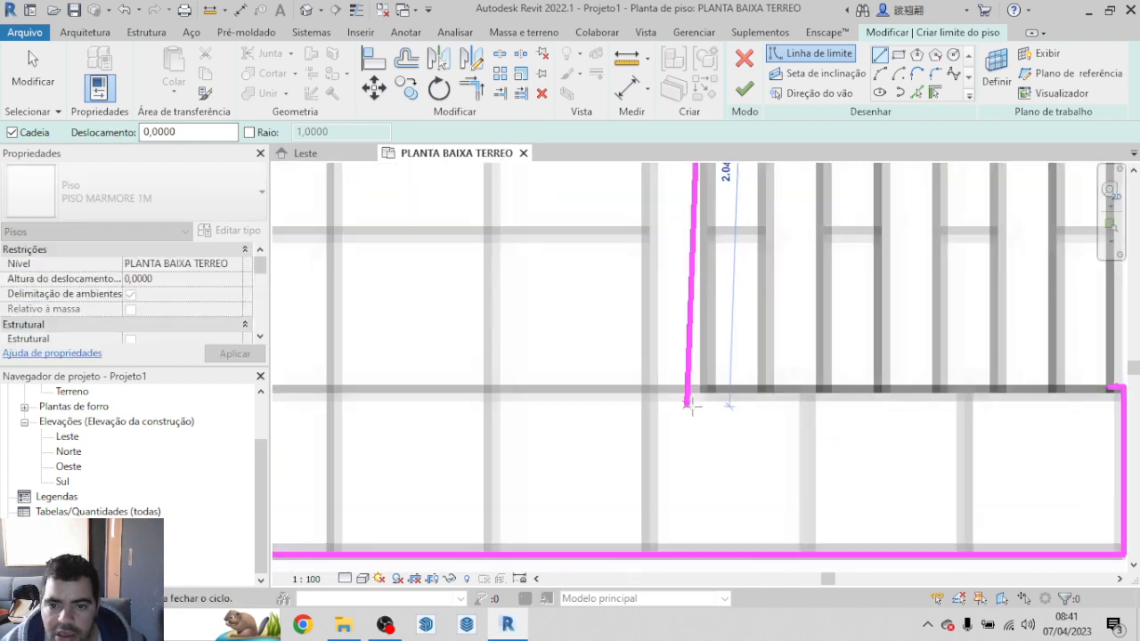
{"action": "scroll", "coordinate": [691, 406], "scroll_direction": "up", "scroll_amount": 4}
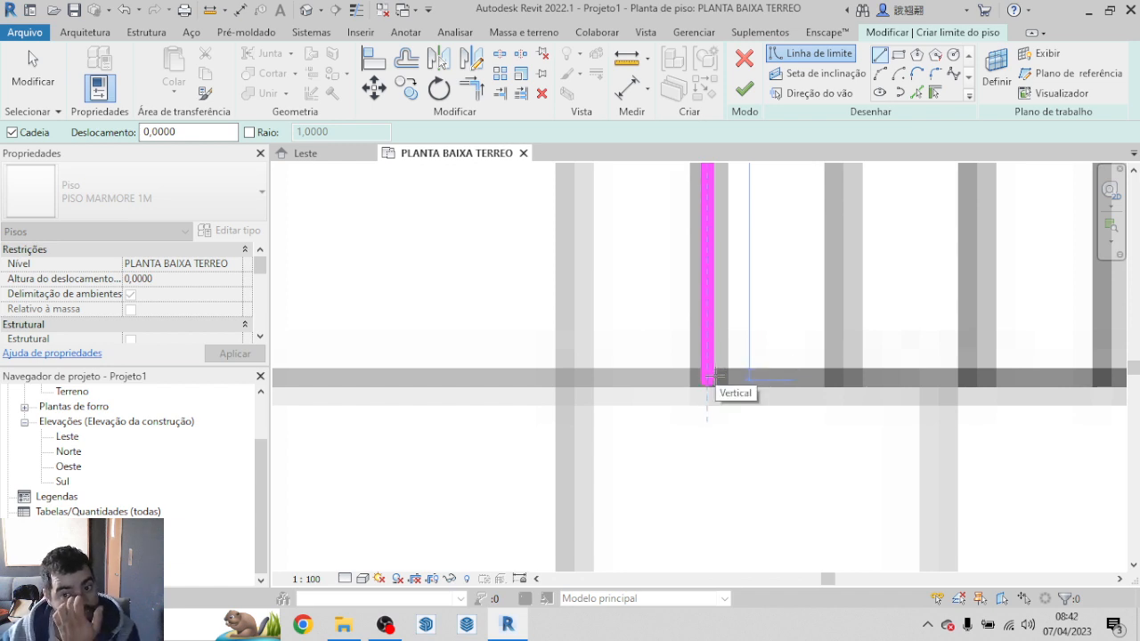
{"action": "left_click", "coordinate": [710, 378]}
Step: Draw the boundary along the stair's lower edge to the existing right corner and try to finish the floor sketch
{"action": "scroll", "coordinate": [472, 436], "scroll_direction": "down", "scroll_amount": 5}
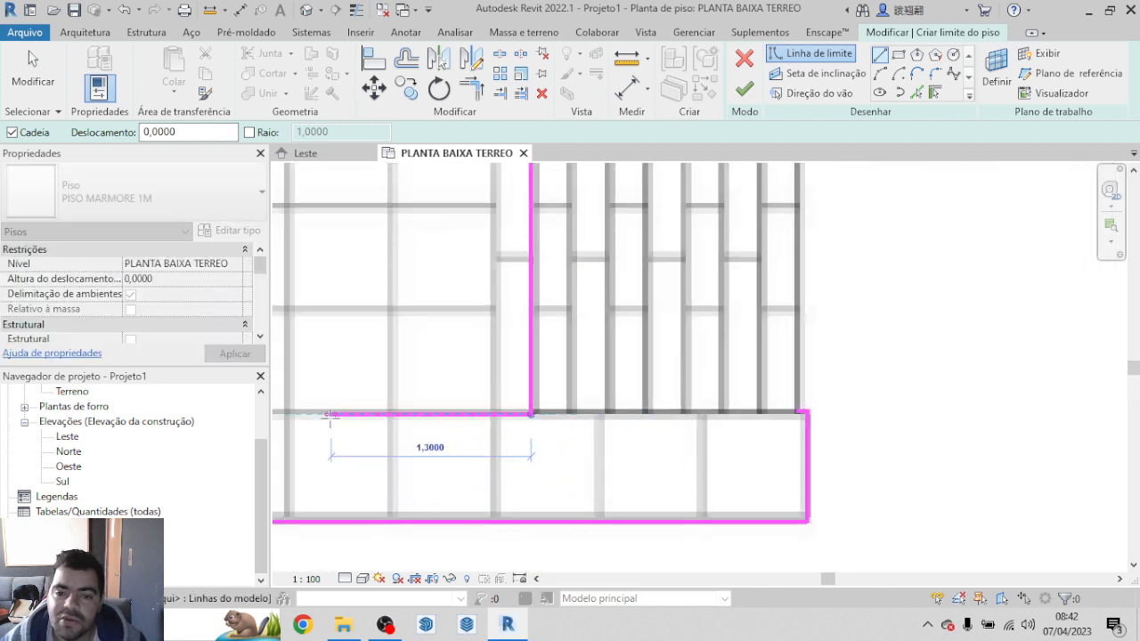
{"action": "scroll", "coordinate": [766, 401], "scroll_direction": "up", "scroll_amount": 3}
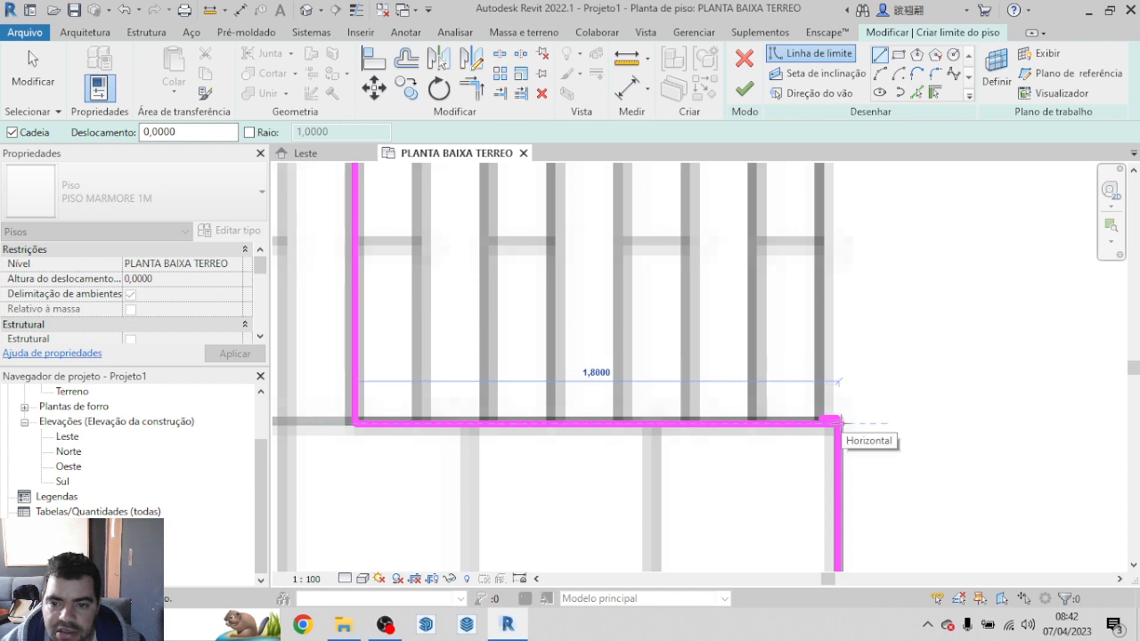
{"action": "left_click", "coordinate": [831, 419]}
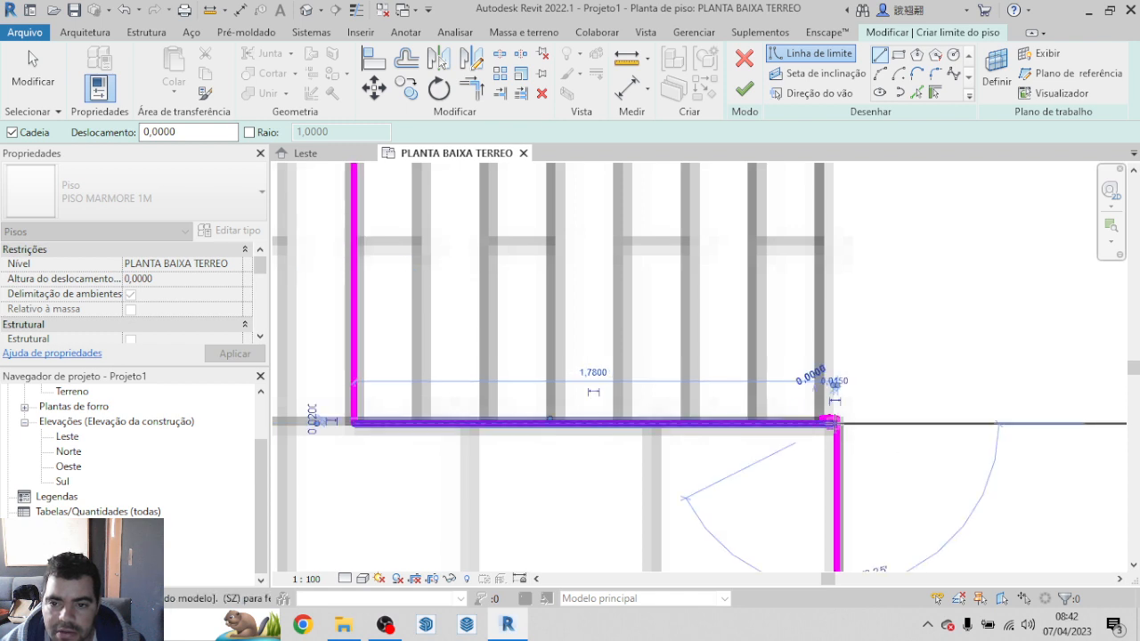
{"action": "scroll", "coordinate": [831, 419], "scroll_direction": "down", "scroll_amount": 2}
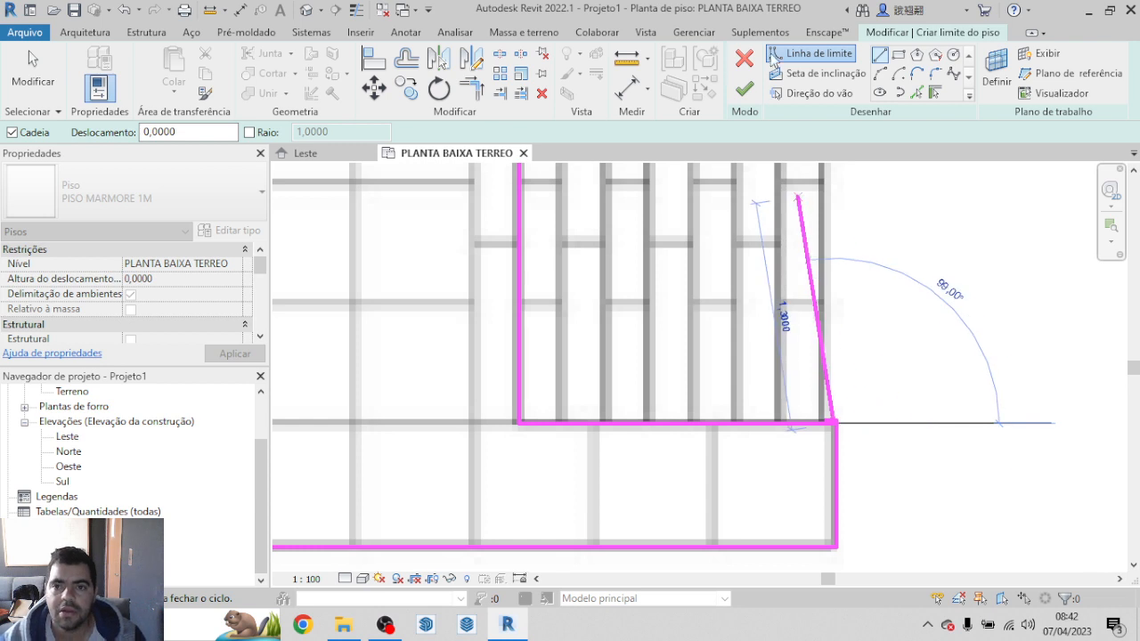
{"action": "left_click", "coordinate": [744, 90]}
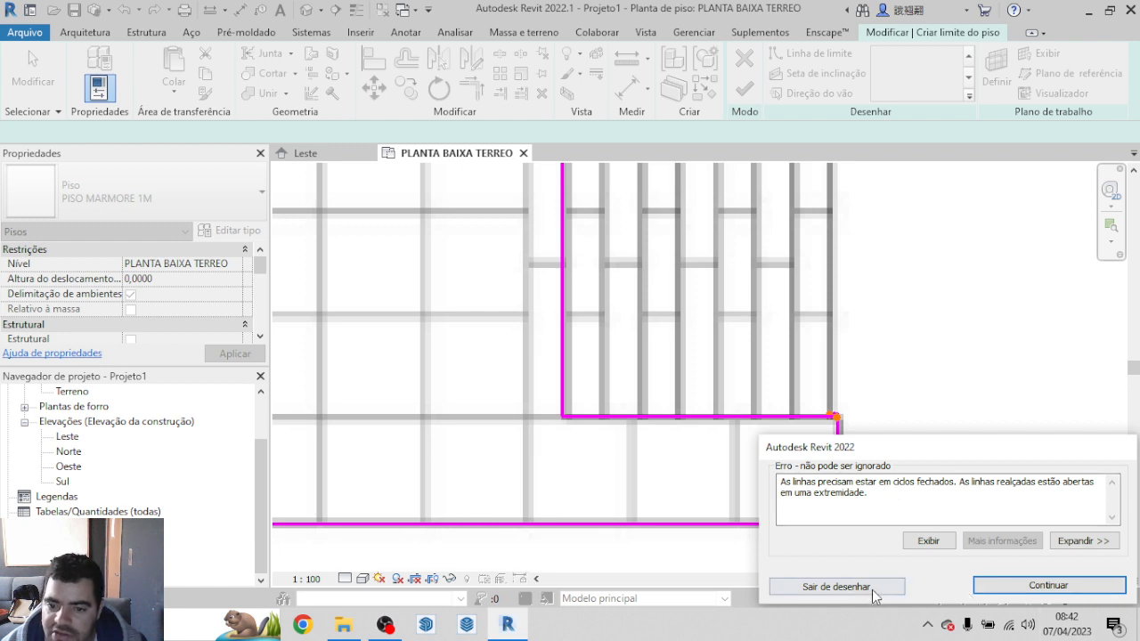
{"action": "left_click", "coordinate": [1048, 585]}
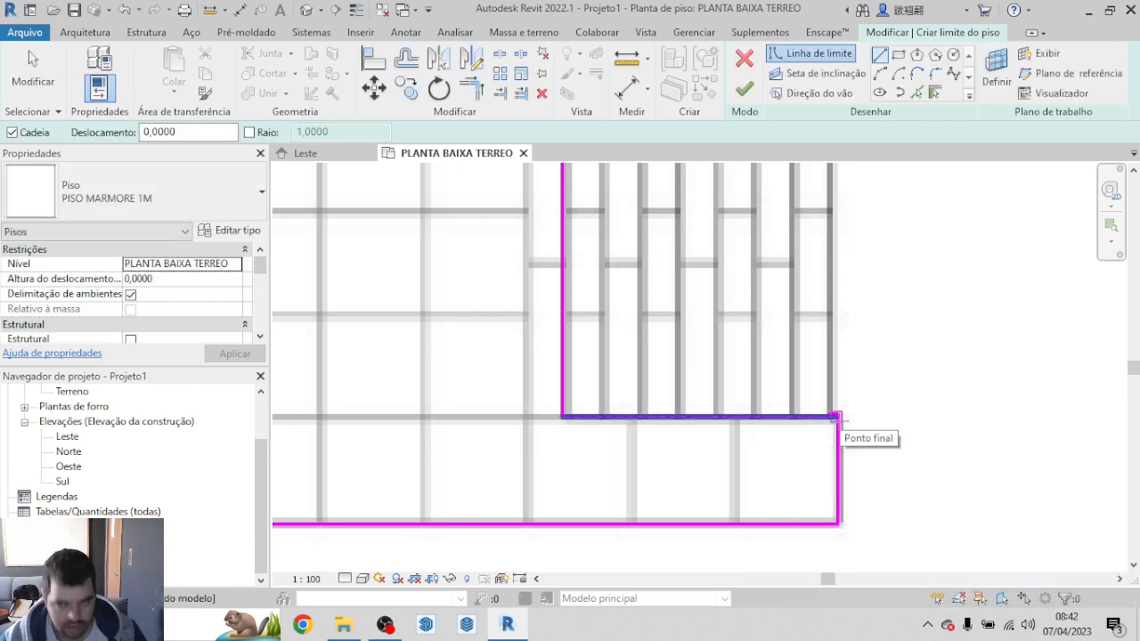
Step: Undo the boundary lines along the stair's lower edge and left side
{"action": "scroll", "coordinate": [836, 416], "scroll_direction": "up", "scroll_amount": 3}
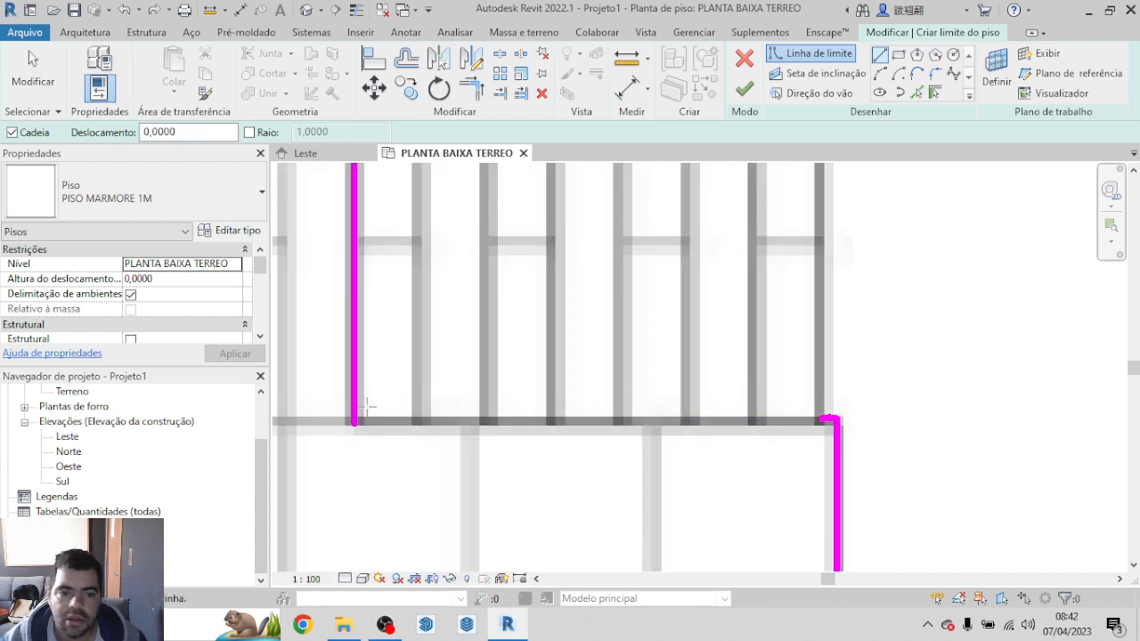
{"action": "key", "text": "ctrl+z"}
{"action": "middle_click_drag", "start_coordinate": [299, 490], "coordinate": [593, 511]}
{"action": "scroll", "coordinate": [593, 511], "scroll_direction": "up", "scroll_amount": 2}
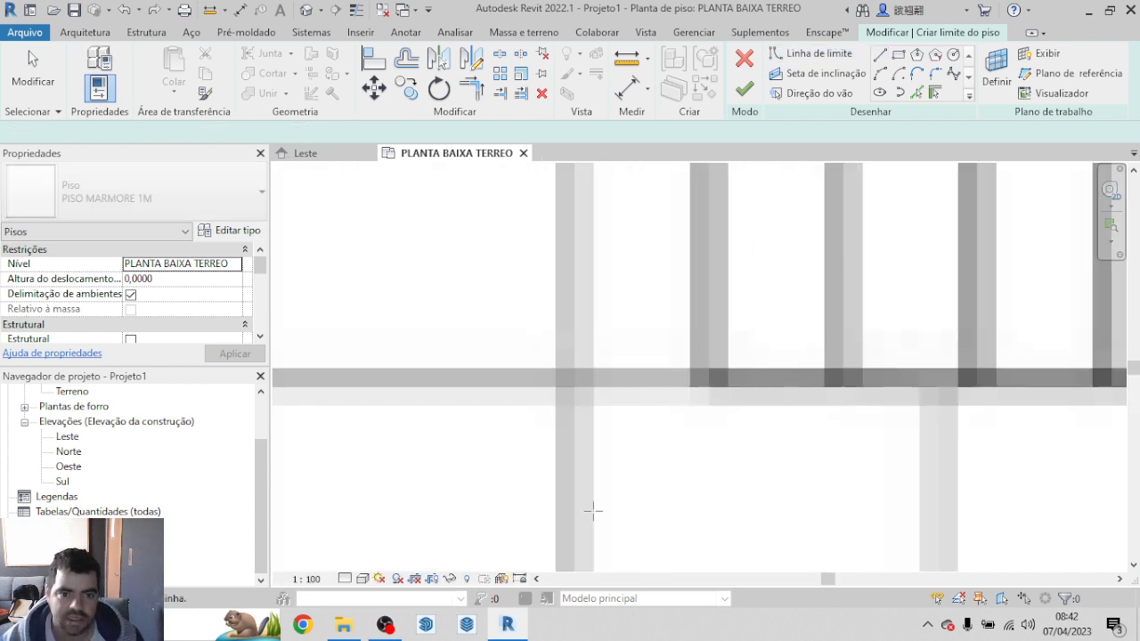
Step: Redraw the boundary about 1.96 m down the stair's left side and along its lower edge to the existing boundary's open endpoint
{"action": "scroll", "coordinate": [581, 501], "scroll_direction": "down", "scroll_amount": 4}
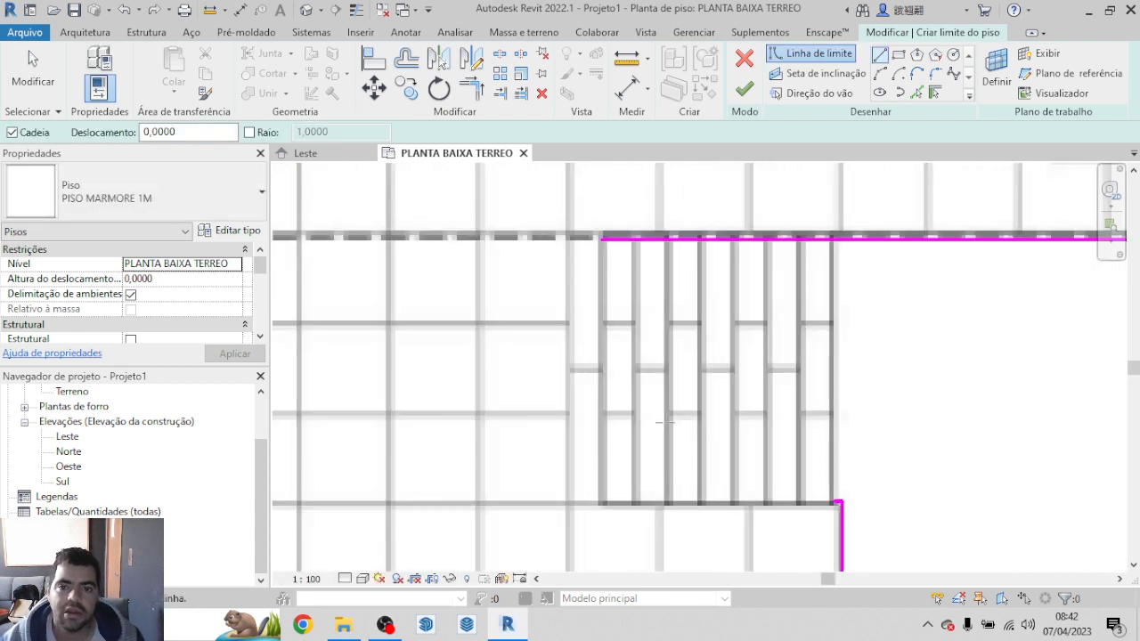
{"action": "left_click", "coordinate": [602, 239]}
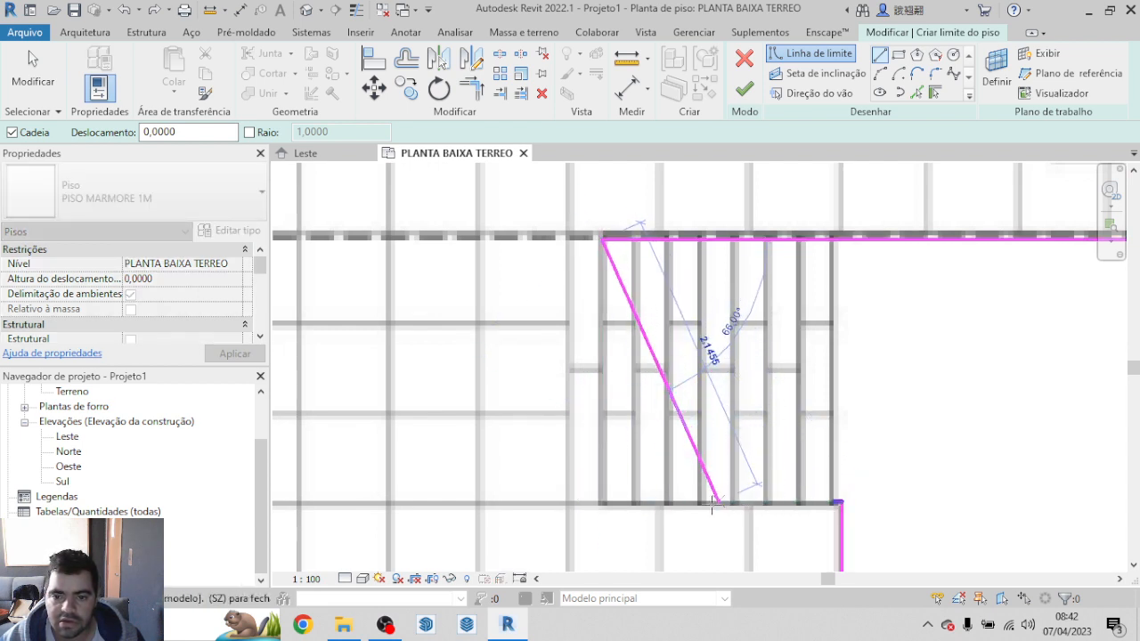
{"action": "left_click", "coordinate": [601, 504]}
{"action": "left_click", "coordinate": [834, 502]}
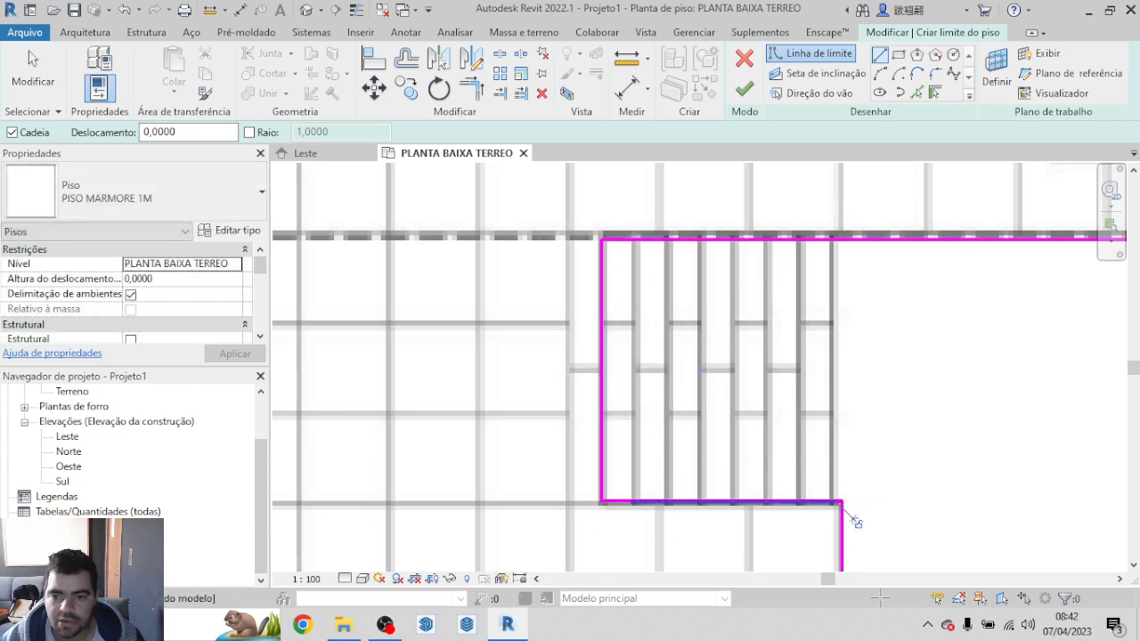
Step: Finish the PISO MARMORE 1M floor sketch and open the Leste elevation
{"action": "scroll", "coordinate": [852, 522], "scroll_direction": "down", "scroll_amount": 1}
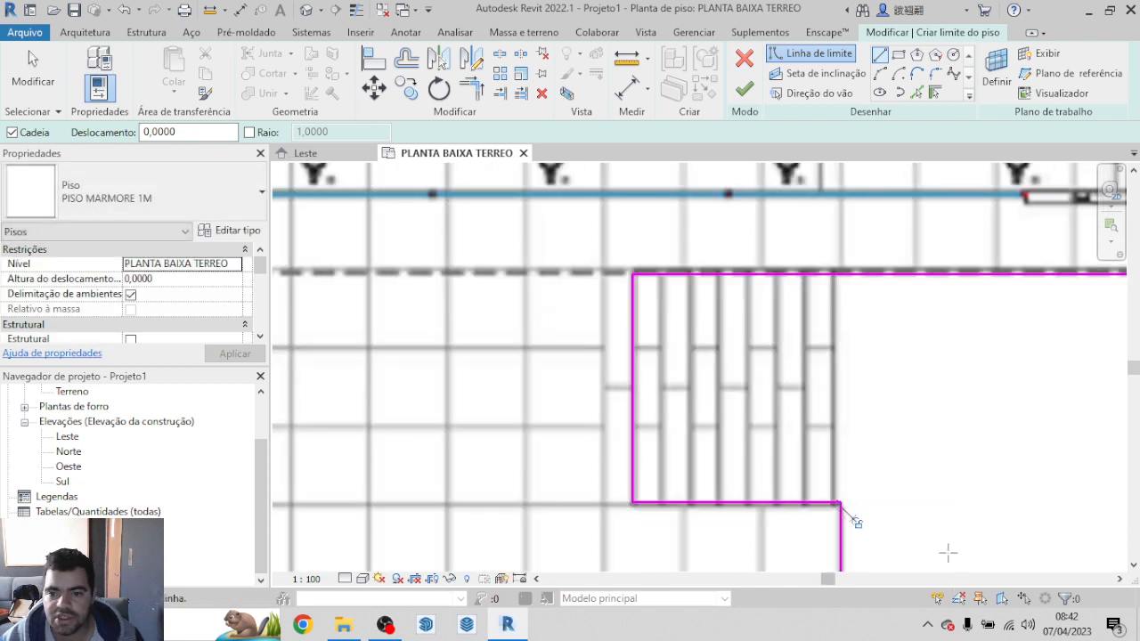
{"action": "left_click", "coordinate": [745, 91]}
{"action": "scroll", "coordinate": [812, 445], "scroll_direction": "down", "scroll_amount": 3}
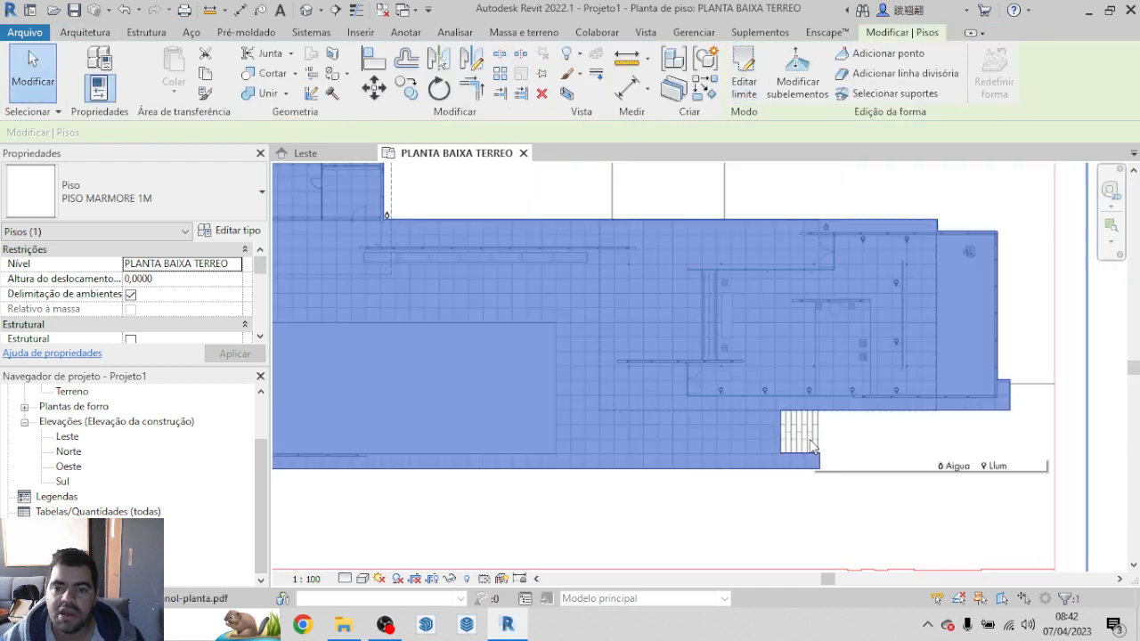
{"action": "scroll", "coordinate": [812, 445], "scroll_direction": "down", "scroll_amount": 2}
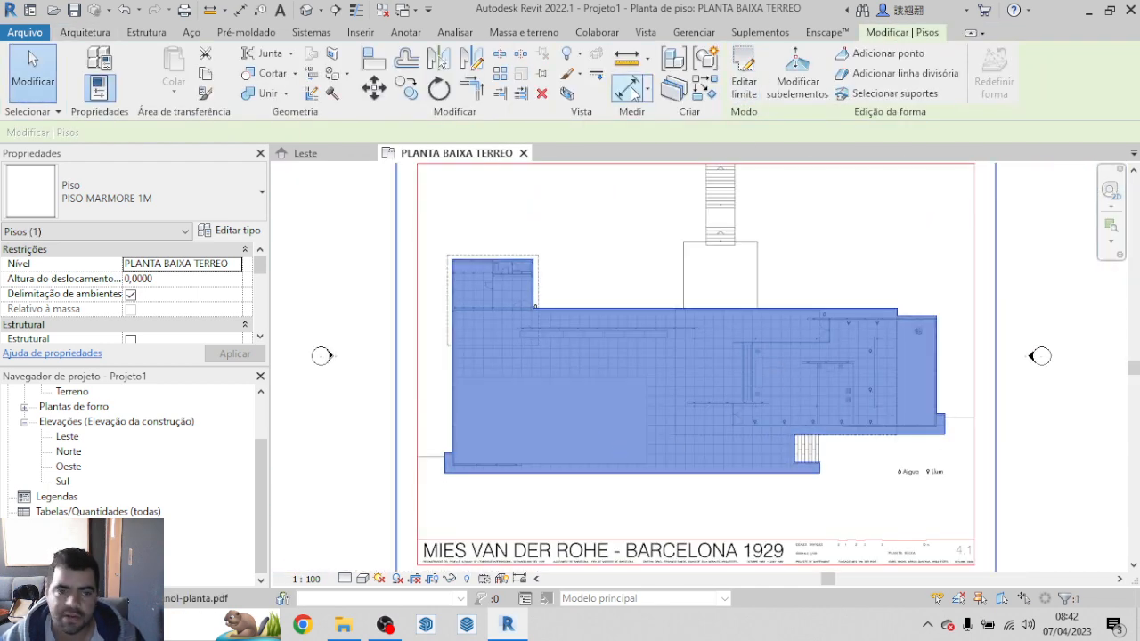
{"action": "double_click", "coordinate": [67, 438]}
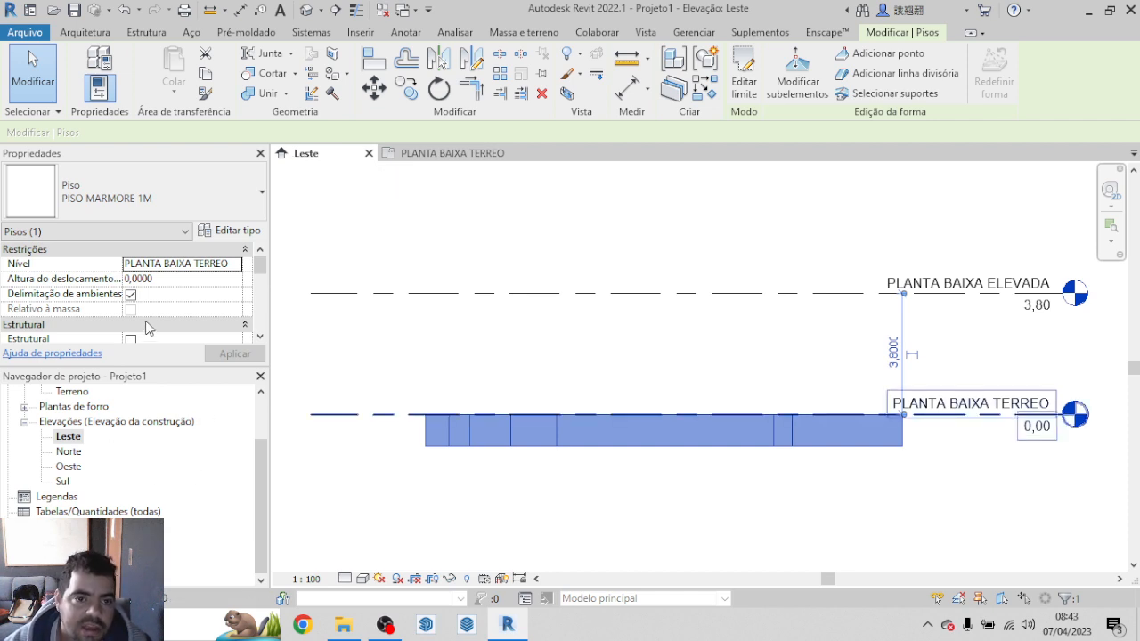
Step: Return to the PLANTA BAIXA TERREO plan and open the PISO MARMORE 1M floor's boundary for editing
{"action": "scroll", "coordinate": [63, 411], "scroll_direction": "up", "scroll_amount": 2}
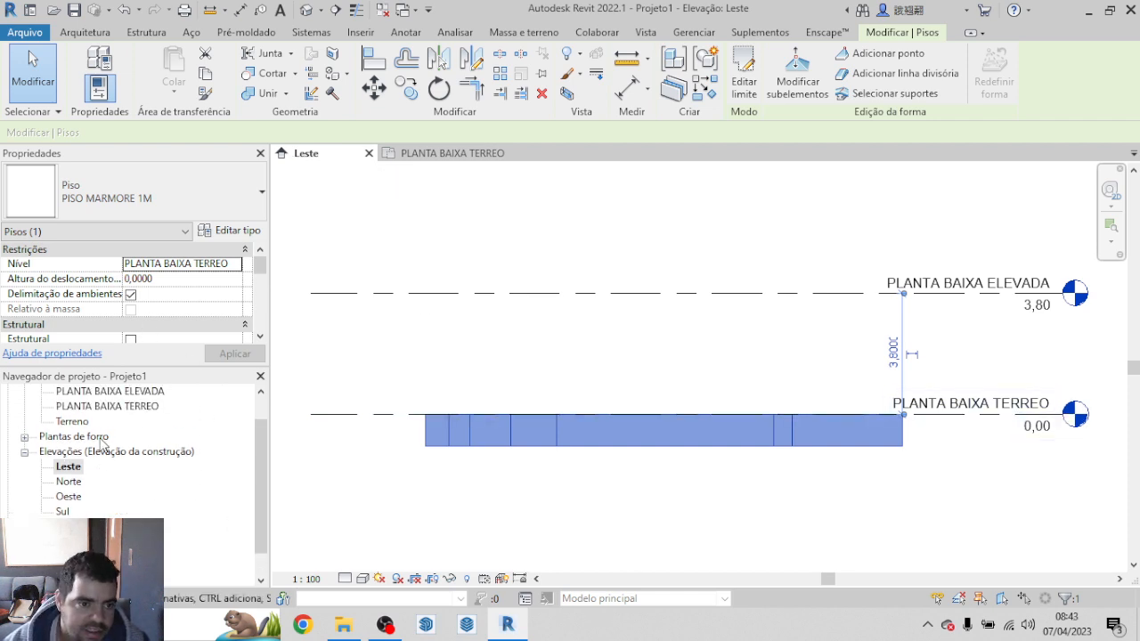
{"action": "double_click", "coordinate": [108, 435]}
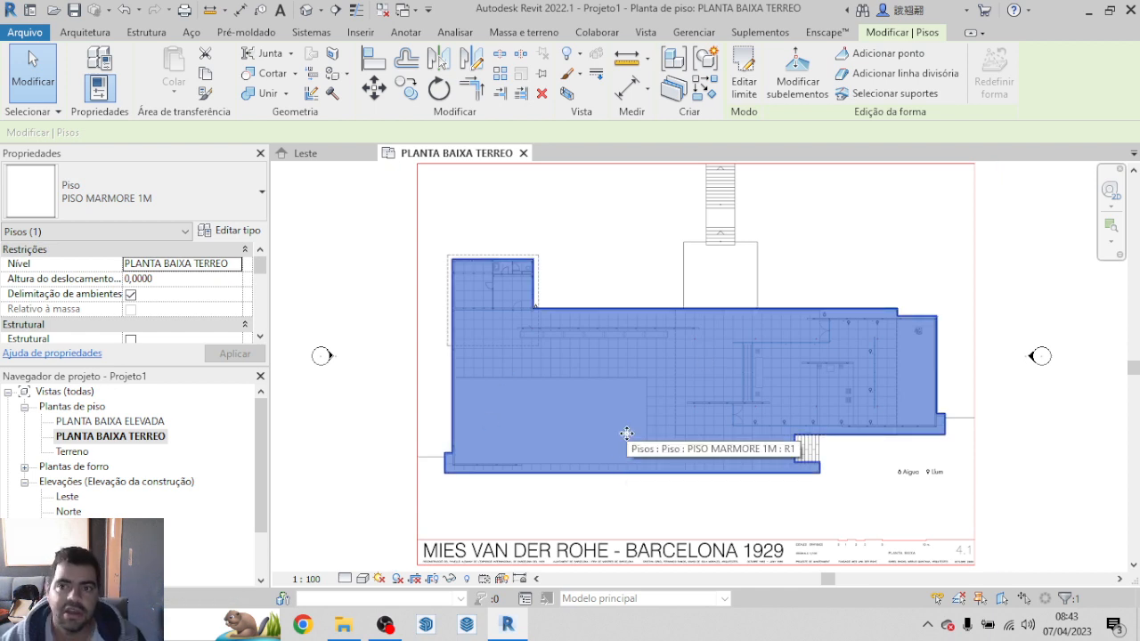
{"action": "left_click", "coordinate": [783, 215]}
{"action": "left_click", "coordinate": [732, 412]}
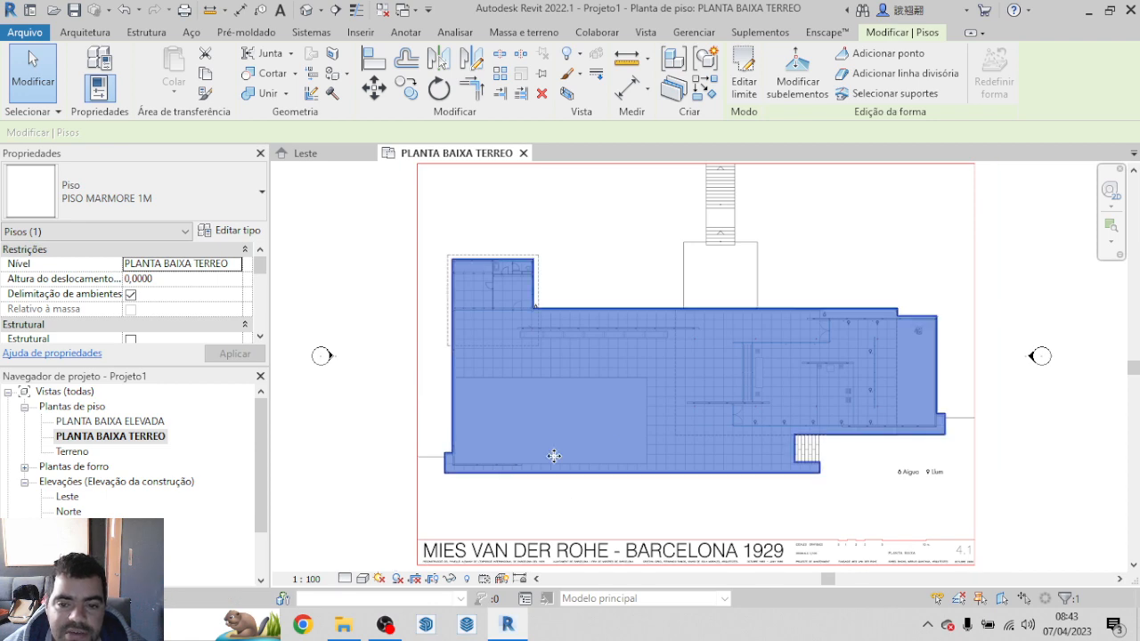
{"action": "double_click", "coordinate": [745, 419]}
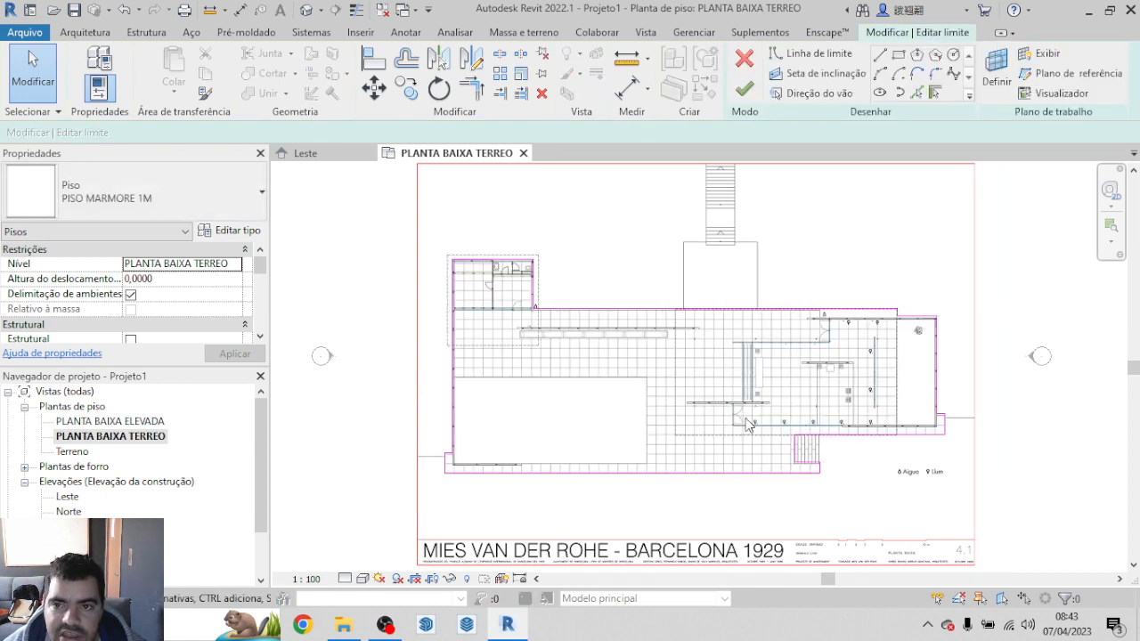
Step: Draw a rectangular boundary opening about 6.1 m deep over the large pool, from its lower-right corner to its upper-left corner
{"action": "left_click", "coordinate": [898, 54]}
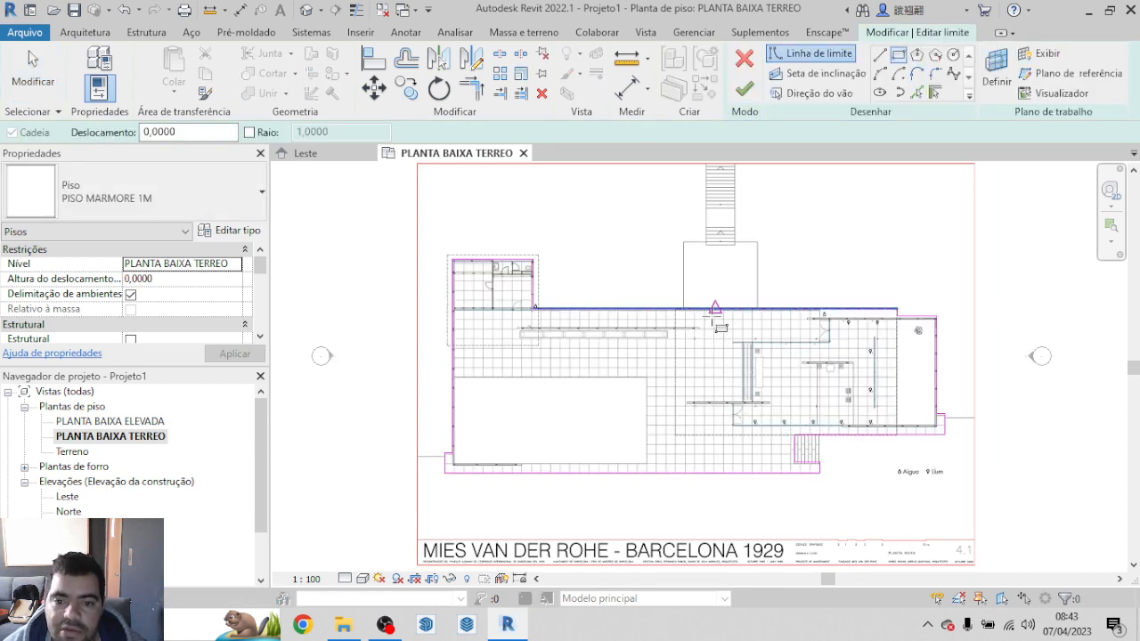
{"action": "scroll", "coordinate": [654, 459], "scroll_direction": "up", "scroll_amount": 5}
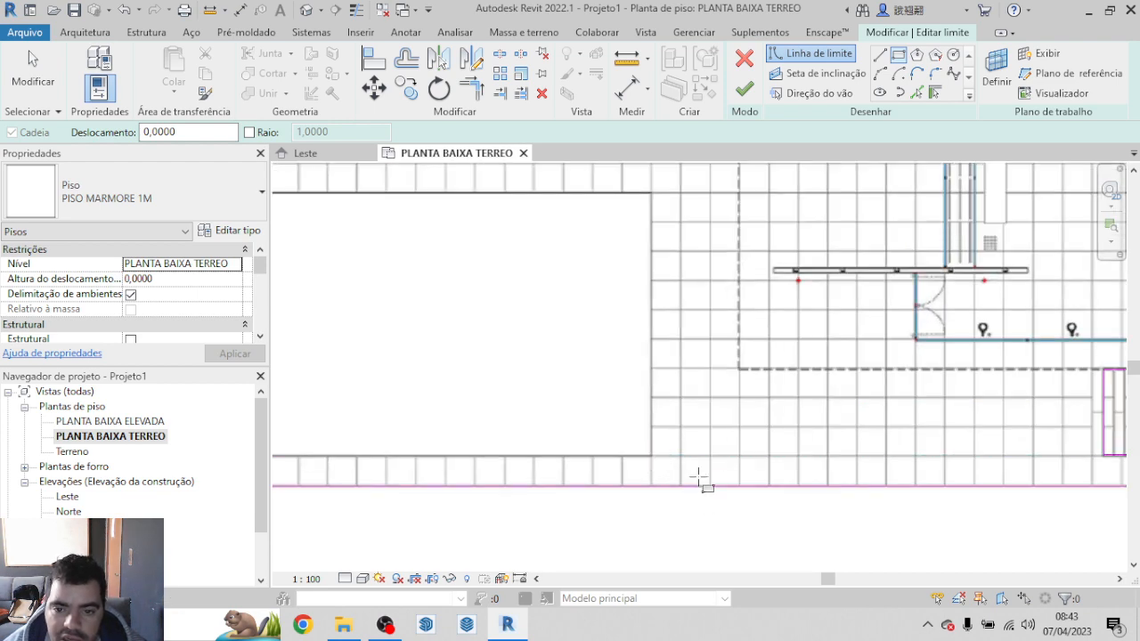
{"action": "scroll", "coordinate": [704, 481], "scroll_direction": "down", "scroll_amount": 4}
{"action": "scroll", "coordinate": [808, 476], "scroll_direction": "down", "scroll_amount": 2}
{"action": "scroll", "coordinate": [717, 466], "scroll_direction": "up", "scroll_amount": 2}
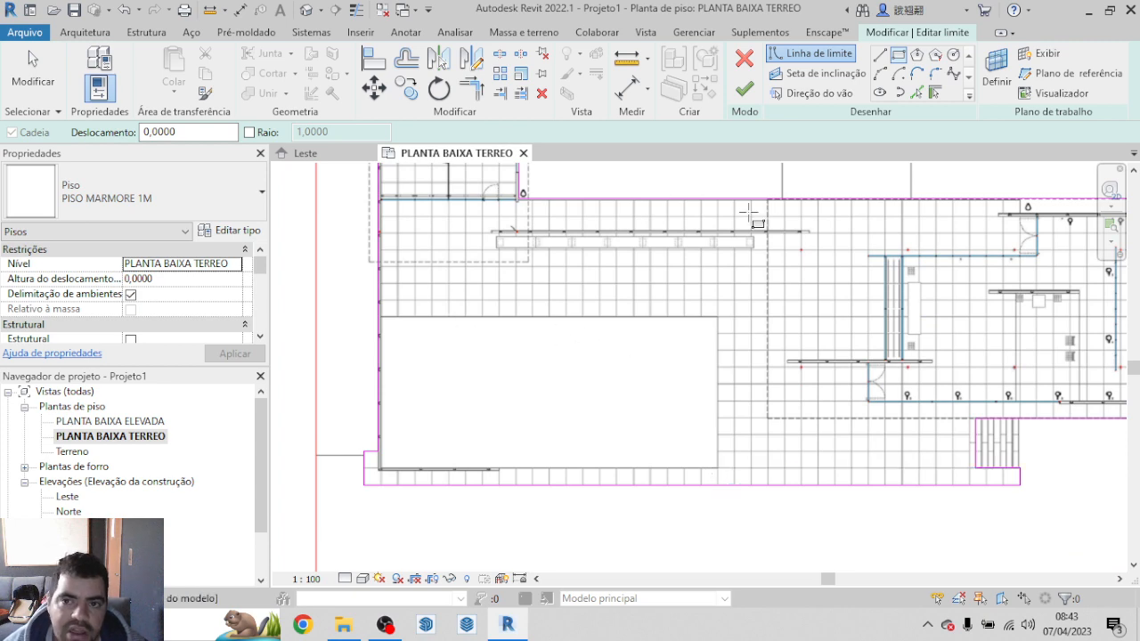
{"action": "scroll", "coordinate": [692, 415], "scroll_direction": "up", "scroll_amount": 2}
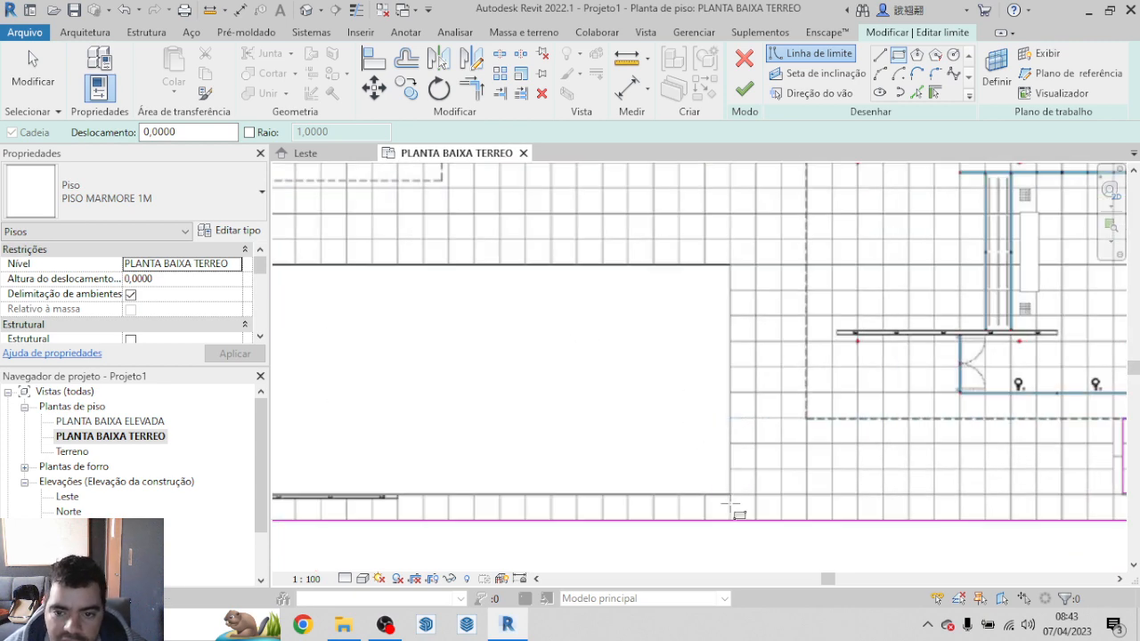
{"action": "scroll", "coordinate": [728, 492], "scroll_direction": "up", "scroll_amount": 6}
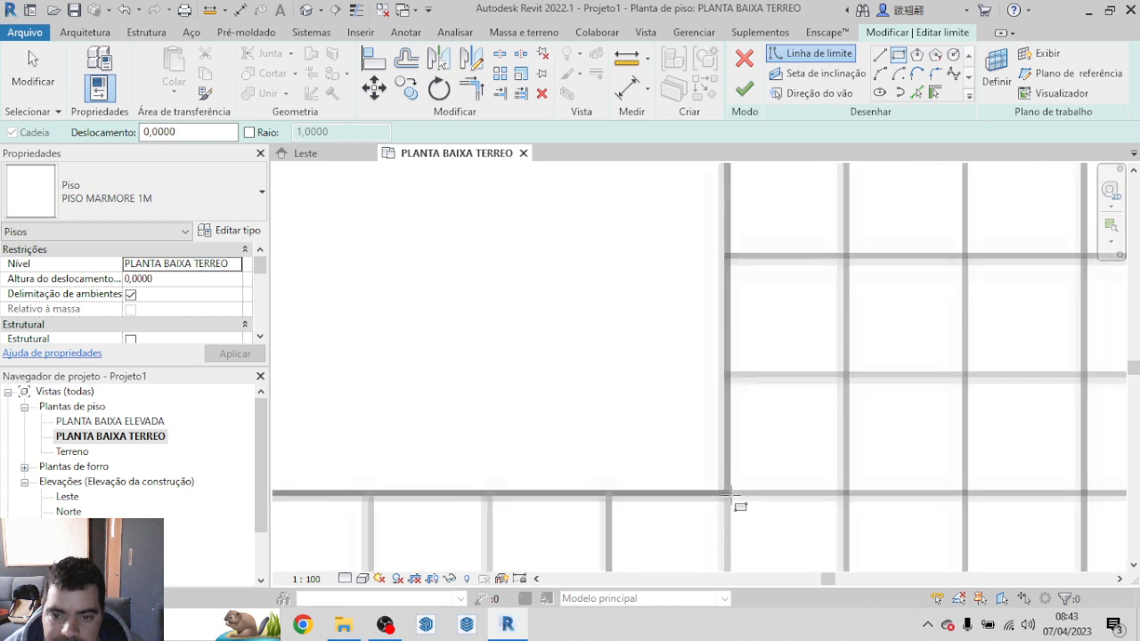
{"action": "left_click", "coordinate": [726, 492]}
{"action": "scroll", "coordinate": [727, 493], "scroll_direction": "down", "scroll_amount": 7}
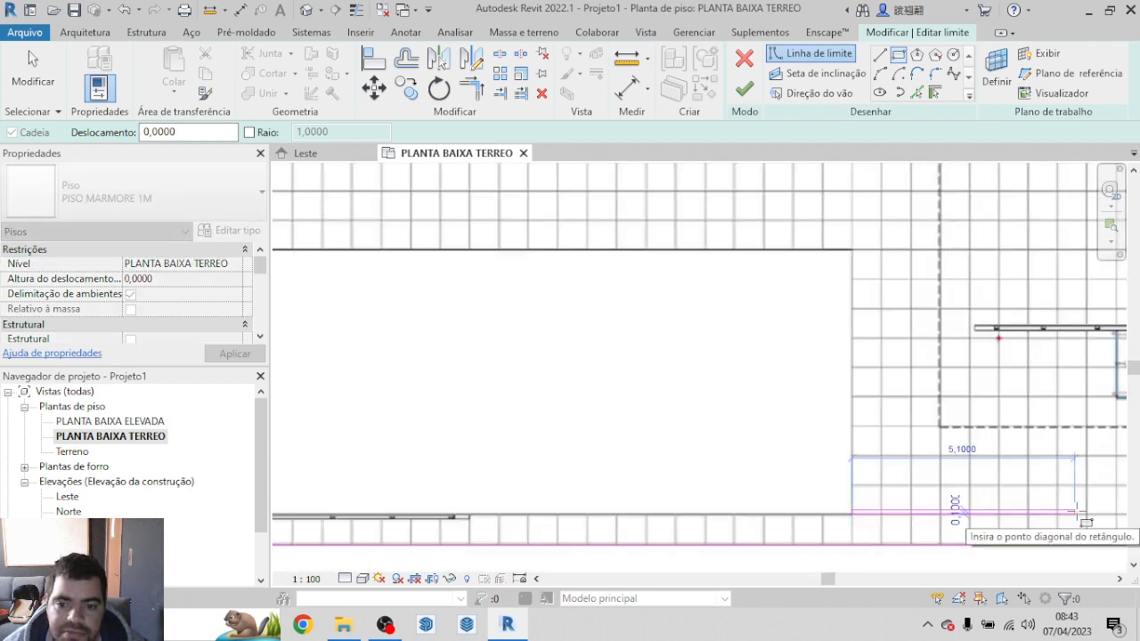
{"action": "scroll", "coordinate": [564, 340], "scroll_direction": "up", "scroll_amount": 2}
{"action": "scroll", "coordinate": [534, 342], "scroll_direction": "up", "scroll_amount": 5}
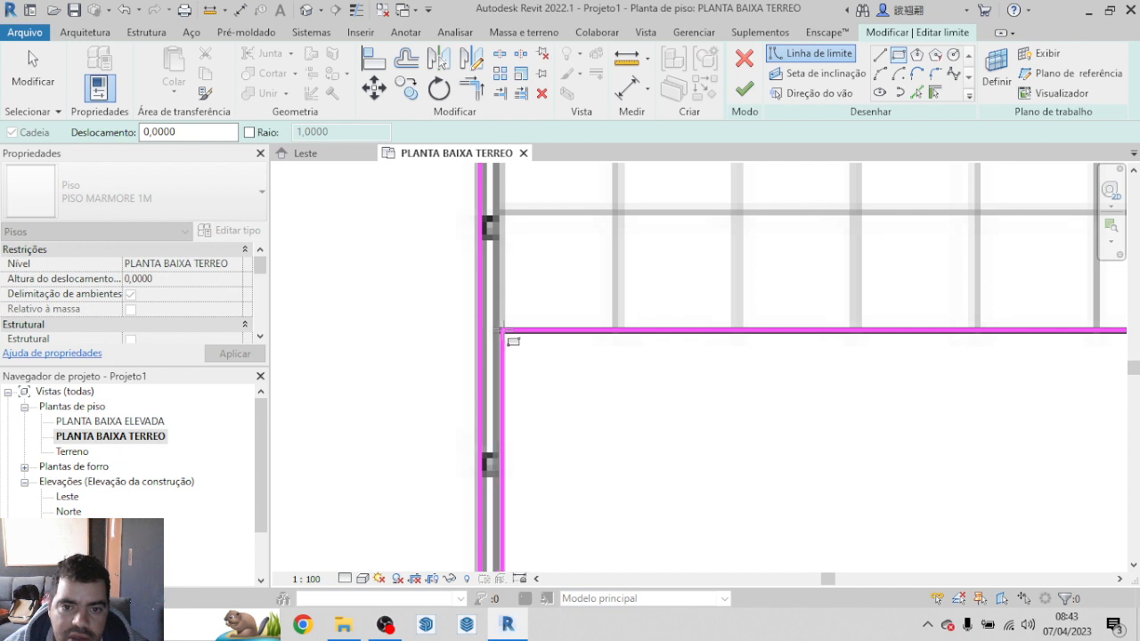
{"action": "left_click", "coordinate": [504, 330]}
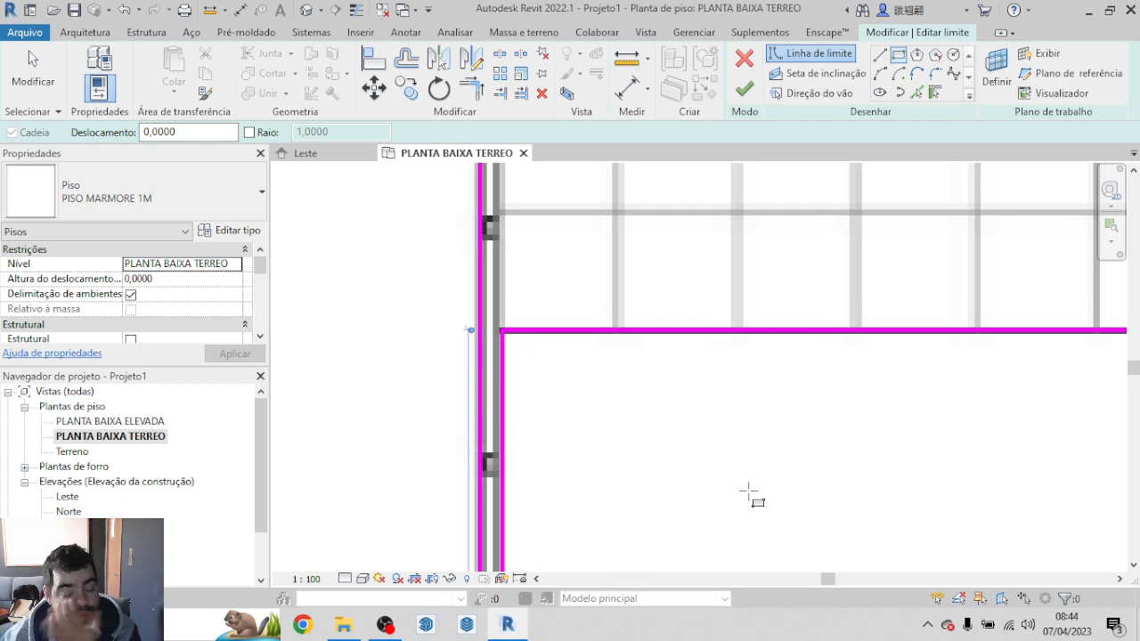
Step: Draw a second rectangular boundary opening over the small pool at the platform's right end, following the inner faces of its walls
{"action": "scroll", "coordinate": [290, 449], "scroll_direction": "down", "scroll_amount": 3}
{"action": "scroll", "coordinate": [258, 325], "scroll_direction": "down", "scroll_amount": 3}
{"action": "scroll", "coordinate": [539, 384], "scroll_direction": "down", "scroll_amount": 2}
{"action": "scroll", "coordinate": [539, 384], "scroll_direction": "down", "scroll_amount": 3}
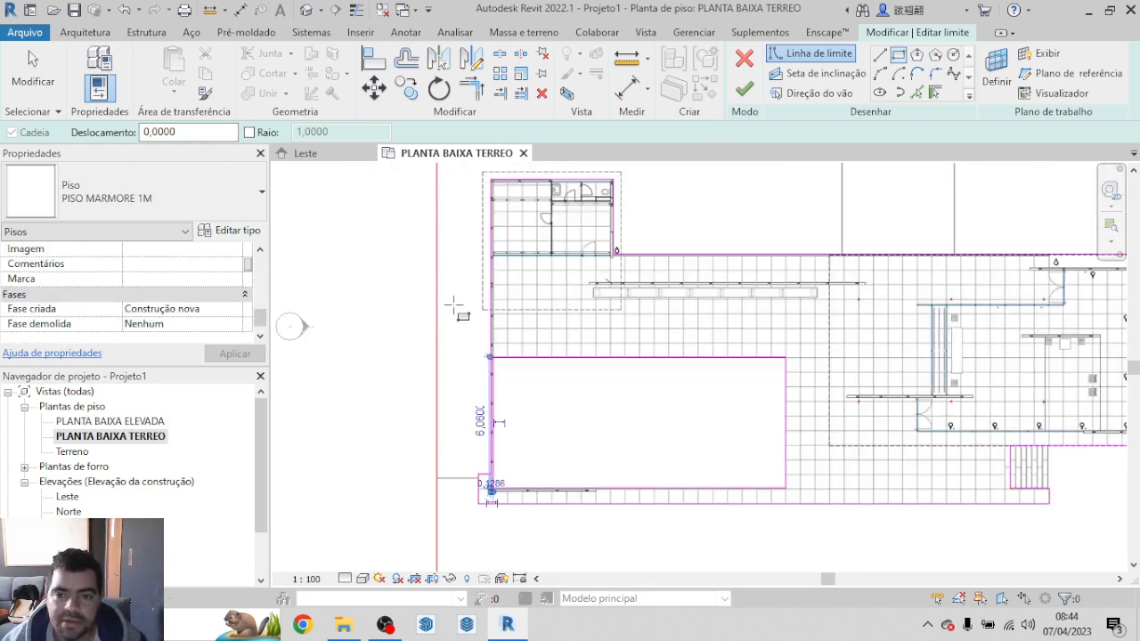
{"action": "scroll", "coordinate": [944, 278], "scroll_direction": "up", "scroll_amount": 3}
{"action": "scroll", "coordinate": [944, 278], "scroll_direction": "up", "scroll_amount": 5}
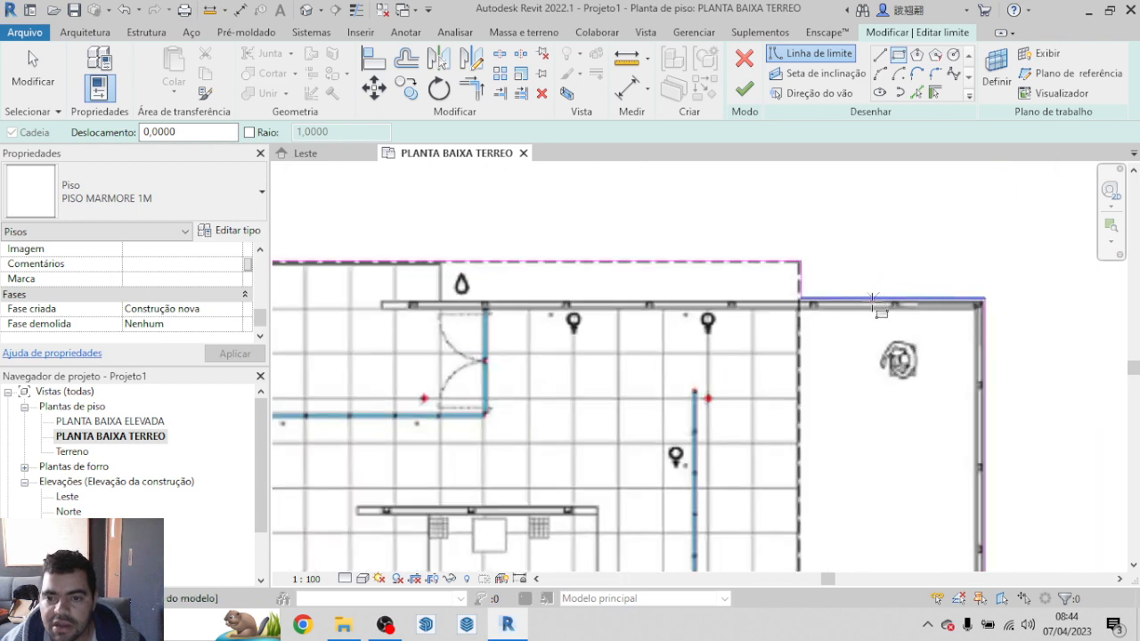
{"action": "left_click", "coordinate": [717, 308]}
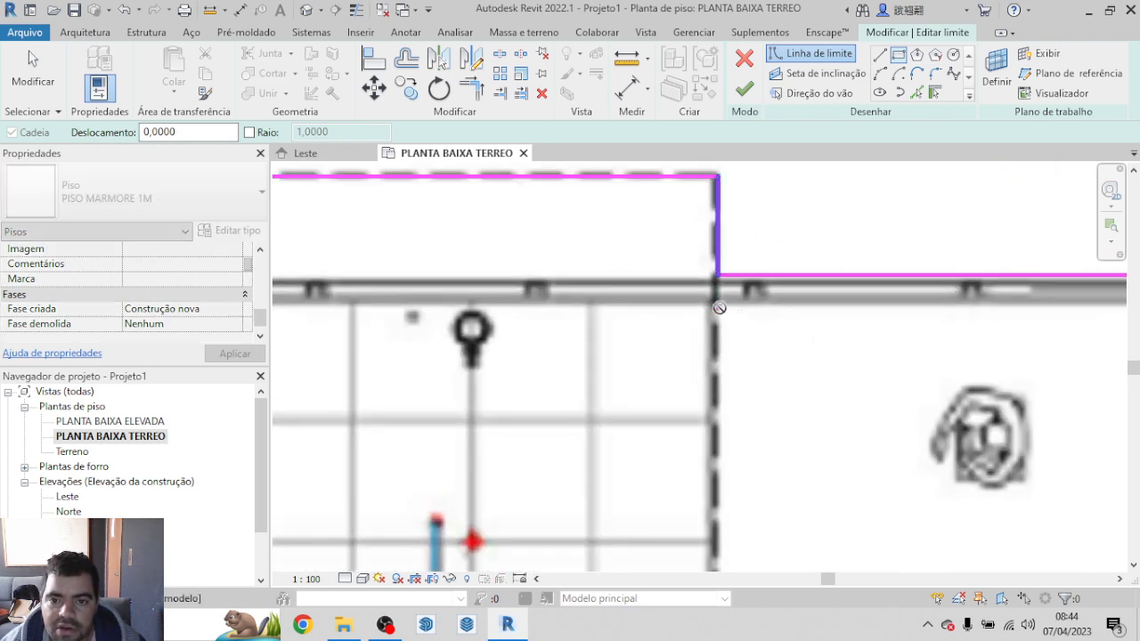
{"action": "scroll", "coordinate": [719, 304], "scroll_direction": "down", "scroll_amount": 5}
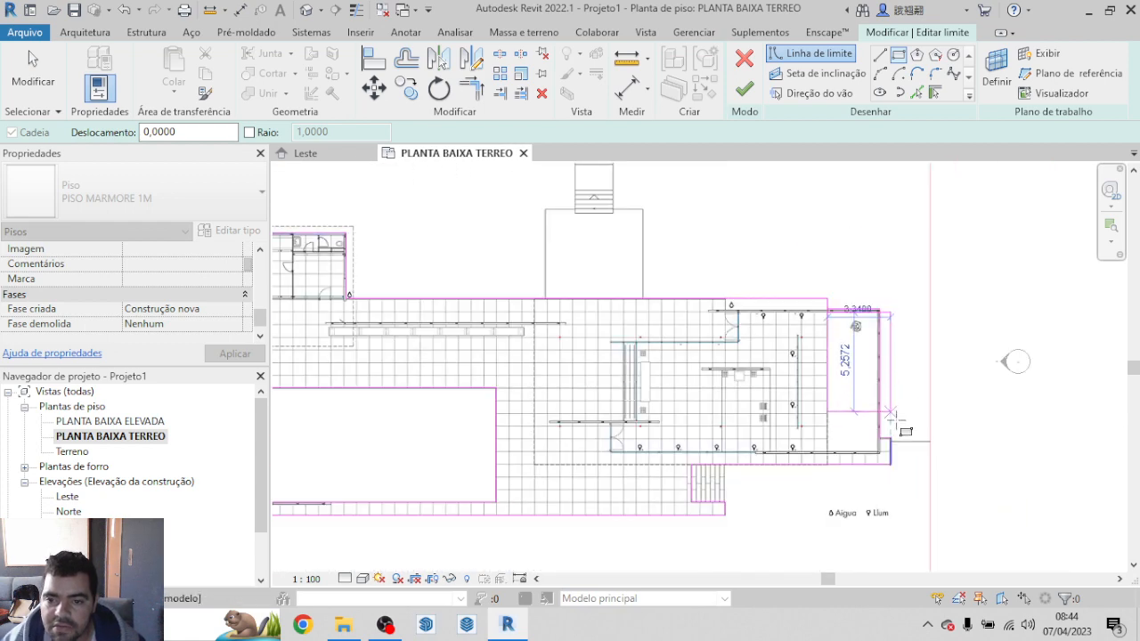
{"action": "scroll", "coordinate": [877, 445], "scroll_direction": "up", "scroll_amount": 5}
{"action": "scroll", "coordinate": [861, 352], "scroll_direction": "up", "scroll_amount": 2}
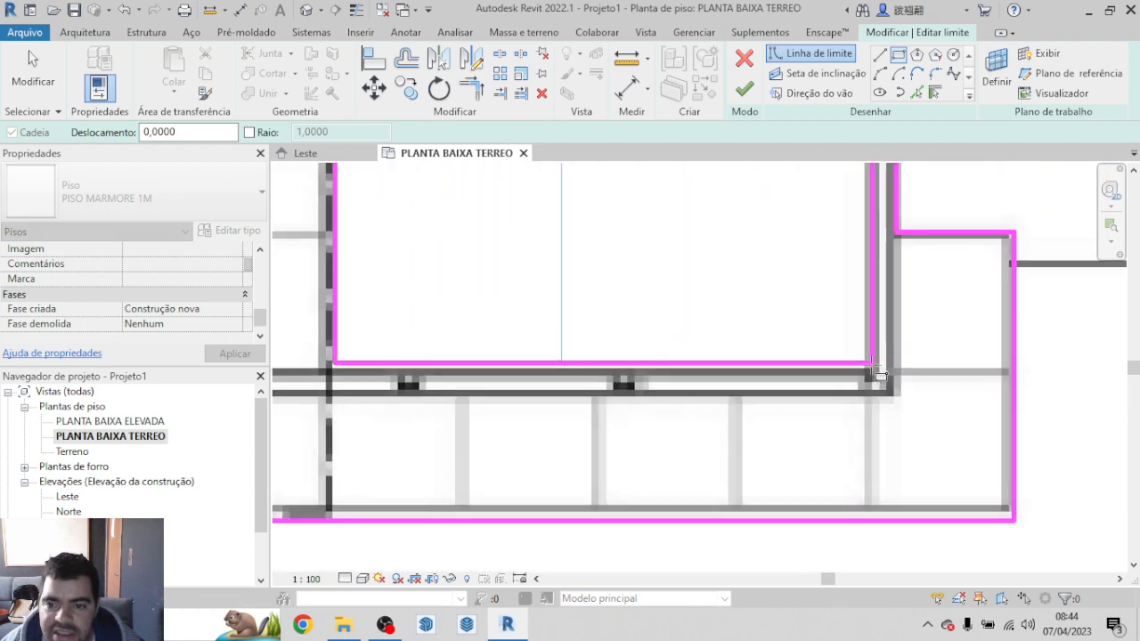
{"action": "left_click", "coordinate": [867, 368]}
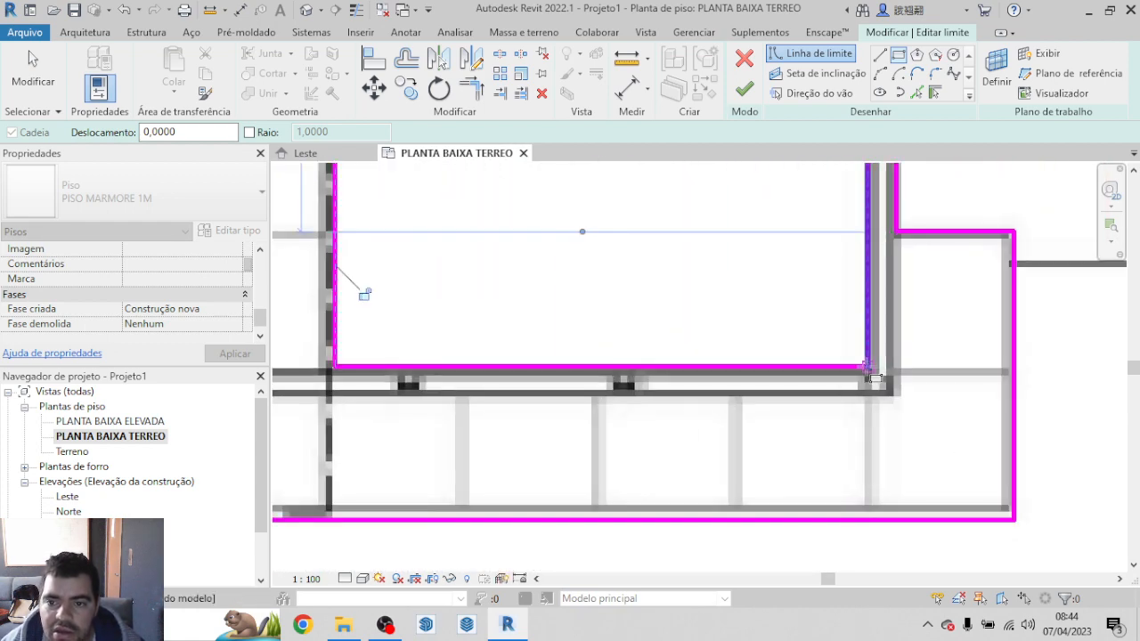
Step: Draw a narrow rectangular boundary opening about 0.51 m deep between the platform's upper edge and the wall beside the small pool
{"action": "scroll", "coordinate": [897, 394], "scroll_direction": "down", "scroll_amount": 8}
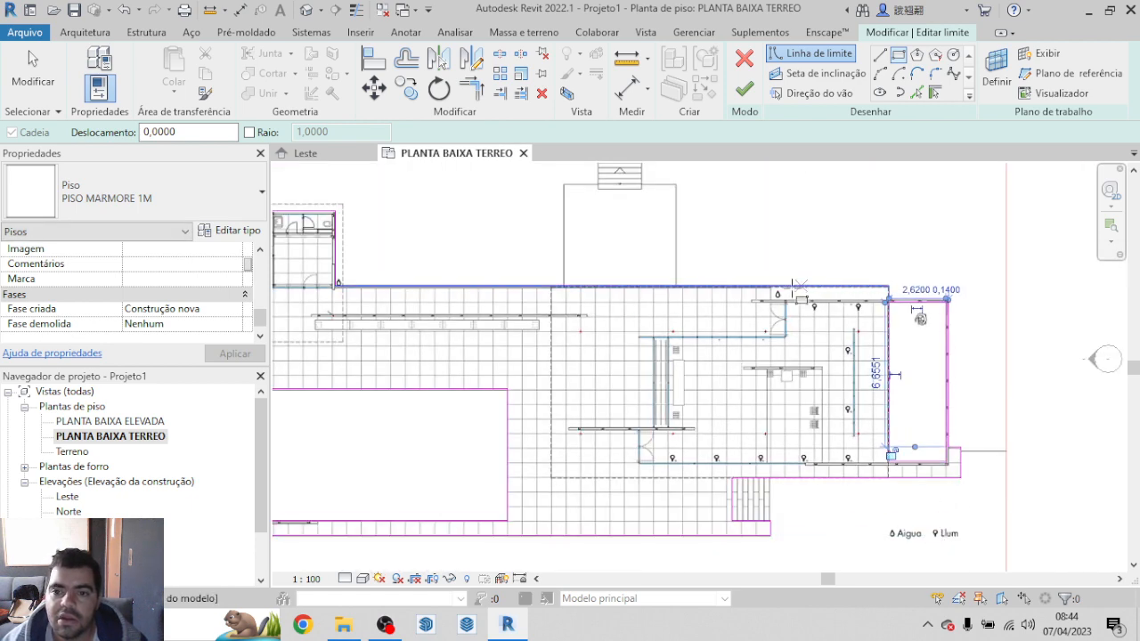
{"action": "scroll", "coordinate": [769, 298], "scroll_direction": "up", "scroll_amount": 8}
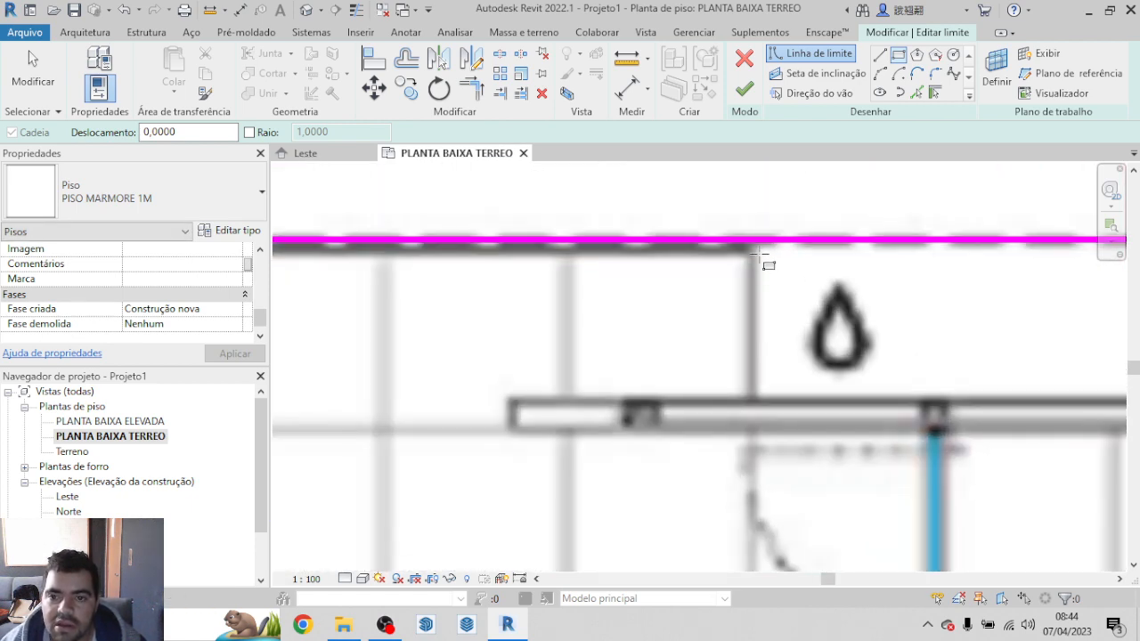
{"action": "left_click", "coordinate": [754, 252]}
{"action": "scroll", "coordinate": [763, 258], "scroll_direction": "down", "scroll_amount": 5}
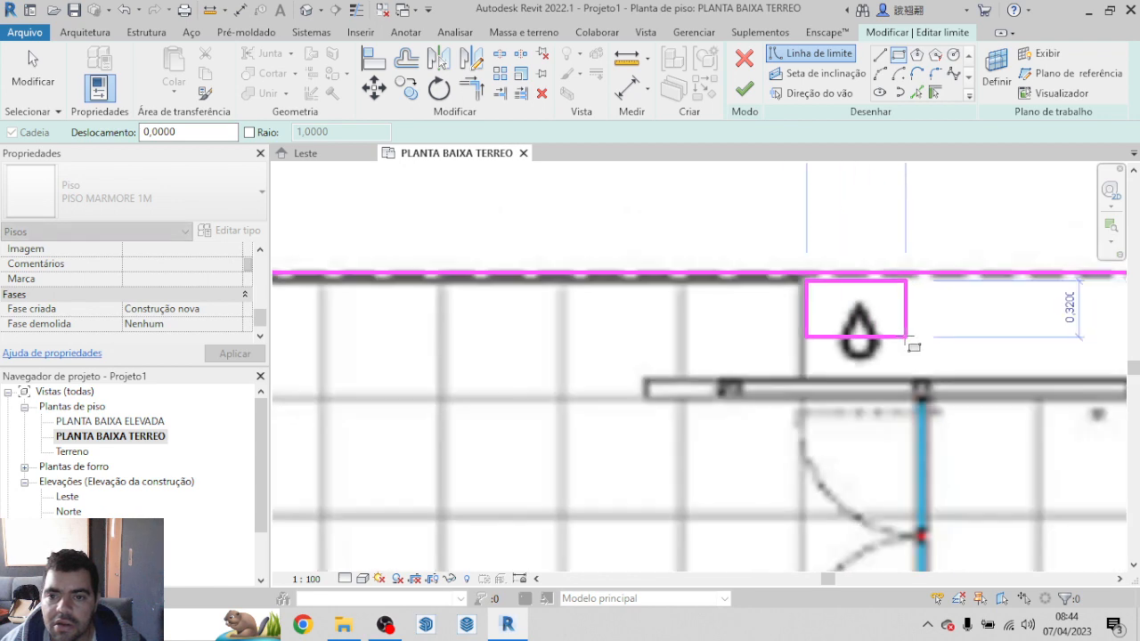
{"action": "scroll", "coordinate": [589, 314], "scroll_direction": "down", "scroll_amount": 3}
{"action": "scroll", "coordinate": [894, 326], "scroll_direction": "up", "scroll_amount": 9}
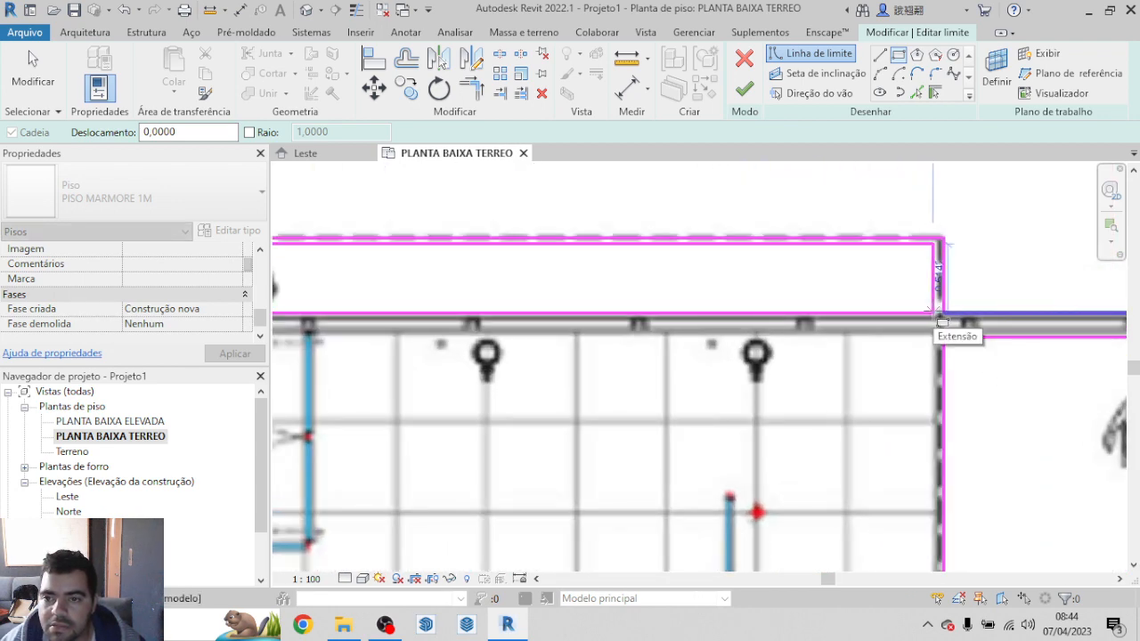
{"action": "left_click", "coordinate": [936, 313]}
Step: Finish the floor sketch with its three openings and open the default 3D view
{"action": "scroll", "coordinate": [931, 243], "scroll_direction": "down", "scroll_amount": 3}
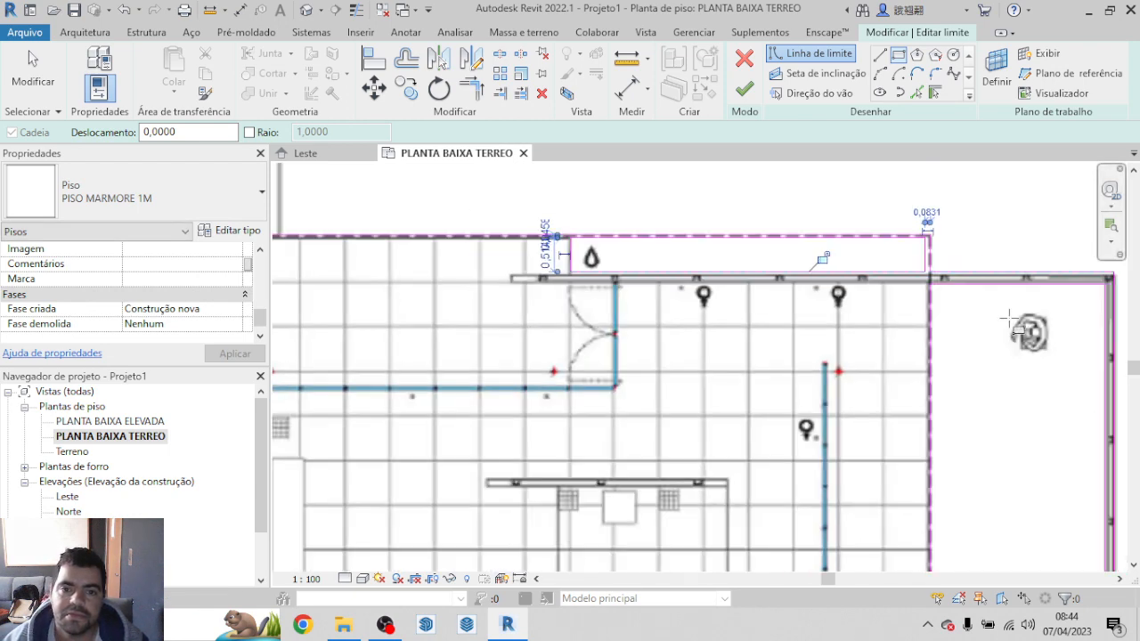
{"action": "left_click", "coordinate": [748, 86]}
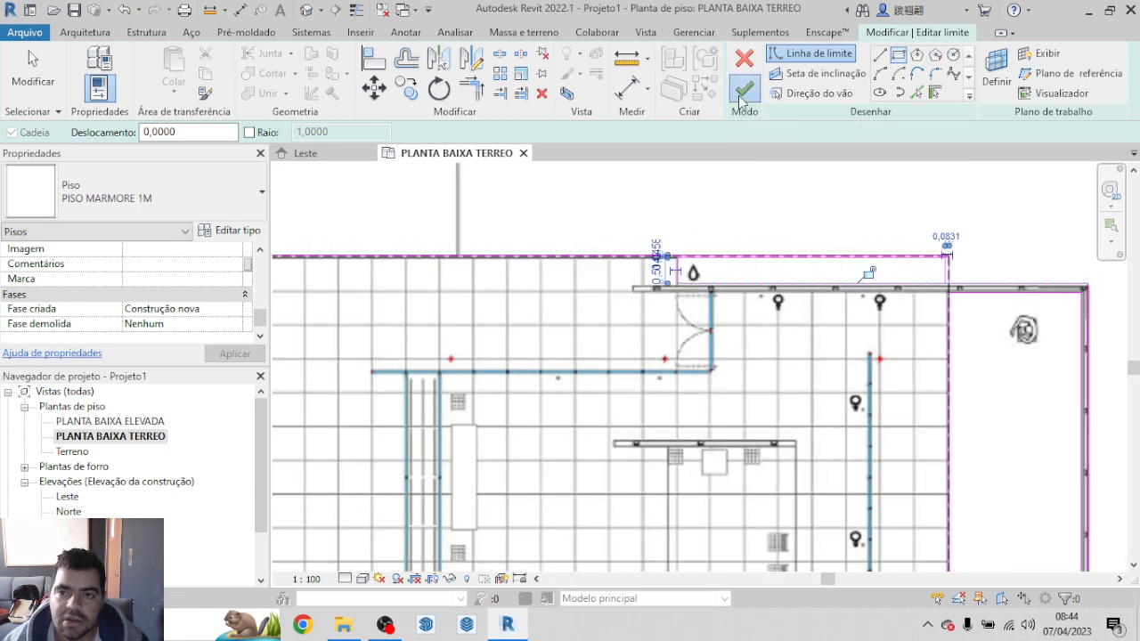
{"action": "scroll", "coordinate": [1015, 257], "scroll_direction": "down", "scroll_amount": 2}
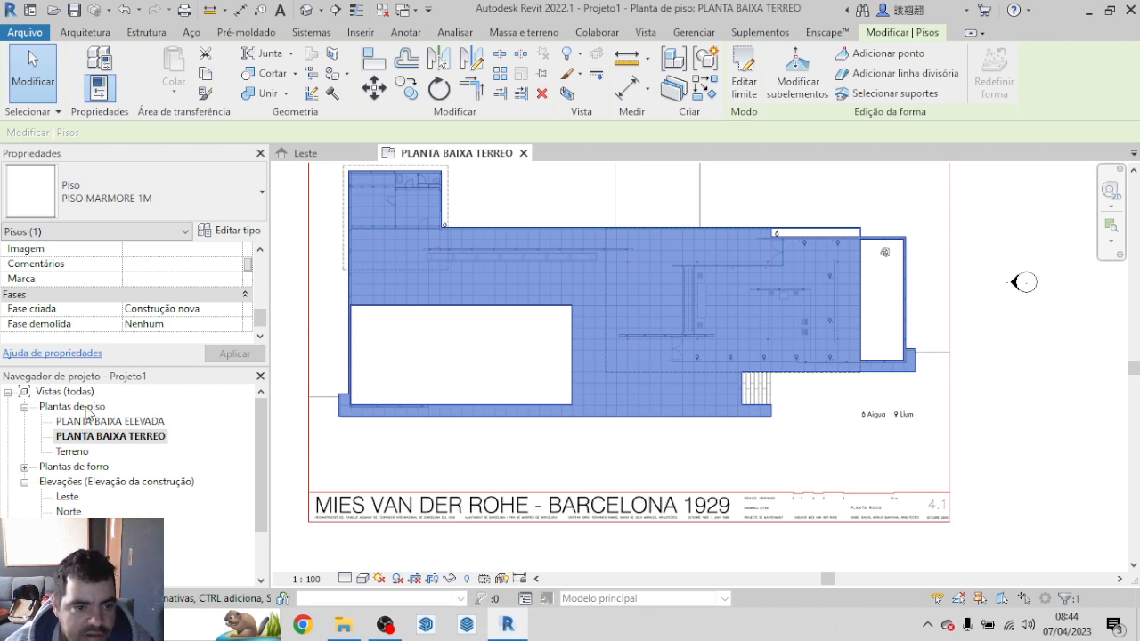
{"action": "left_click", "coordinate": [321, 15]}
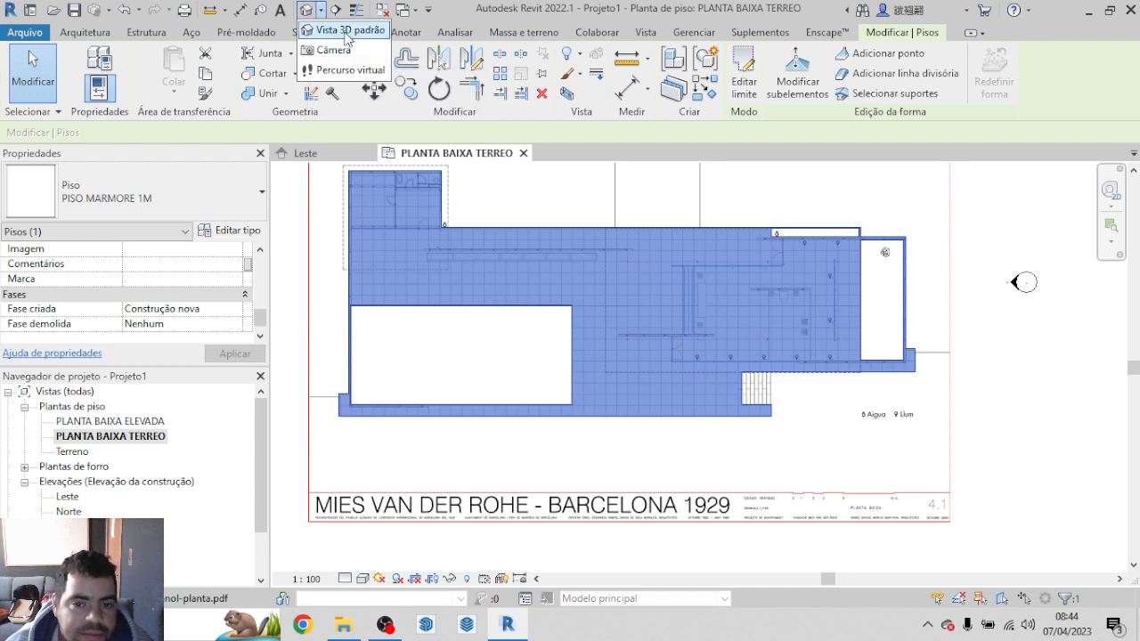
{"action": "left_click", "coordinate": [346, 32]}
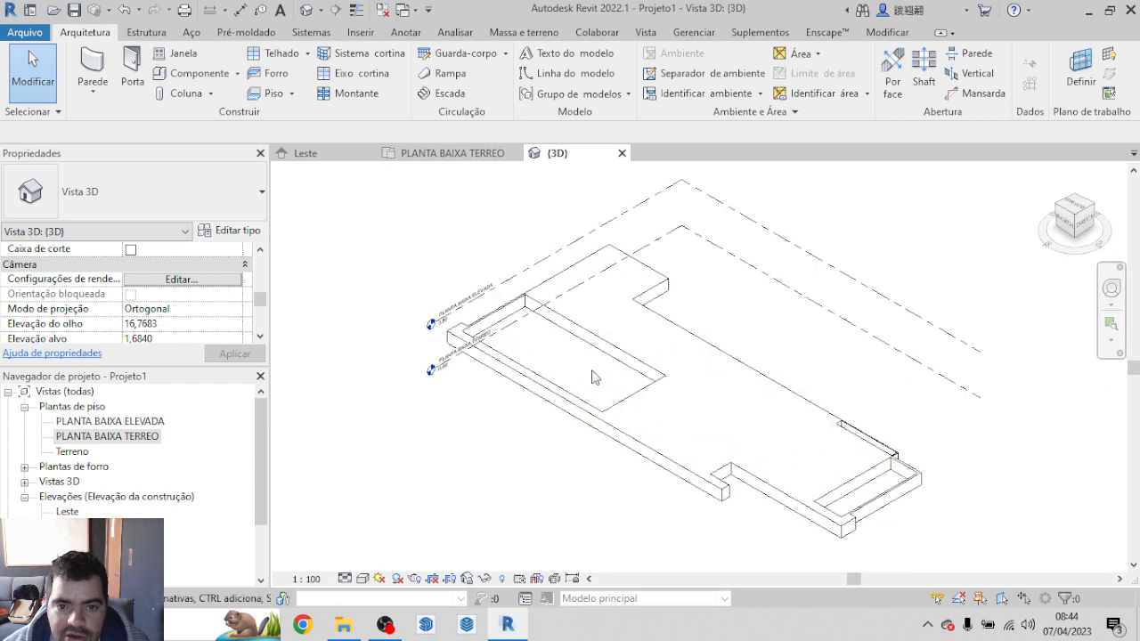
Step: Set the 3D view's visual style to Realista and inspect the platform floor and its openings
{"action": "scroll", "coordinate": [501, 330], "scroll_direction": "up", "scroll_amount": 4}
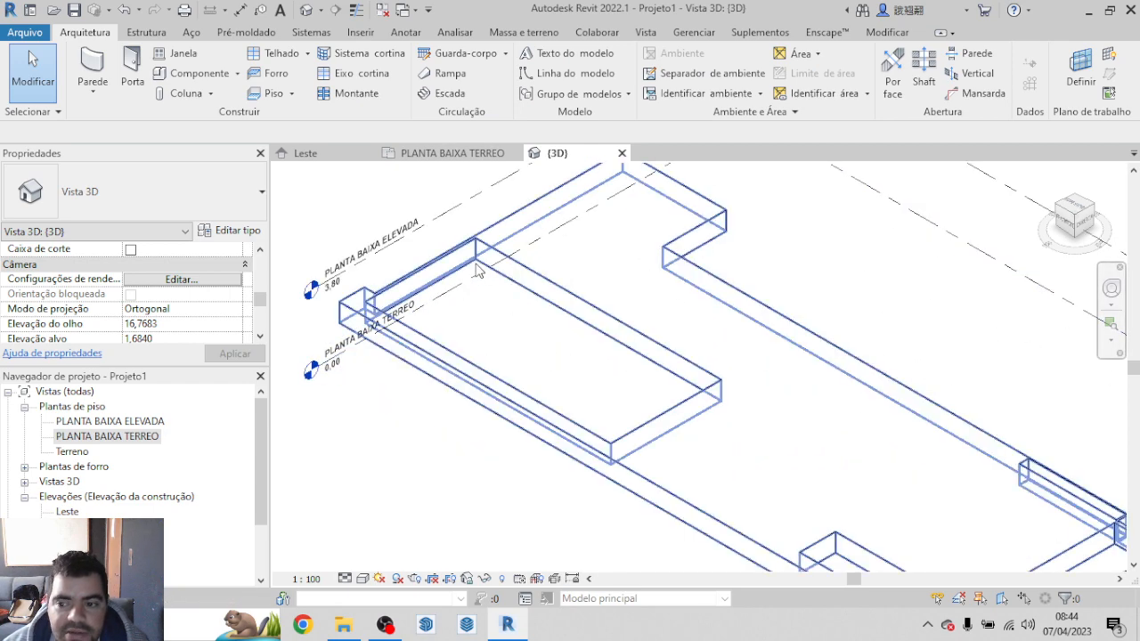
{"action": "scroll", "coordinate": [481, 245], "scroll_direction": "down", "scroll_amount": 2}
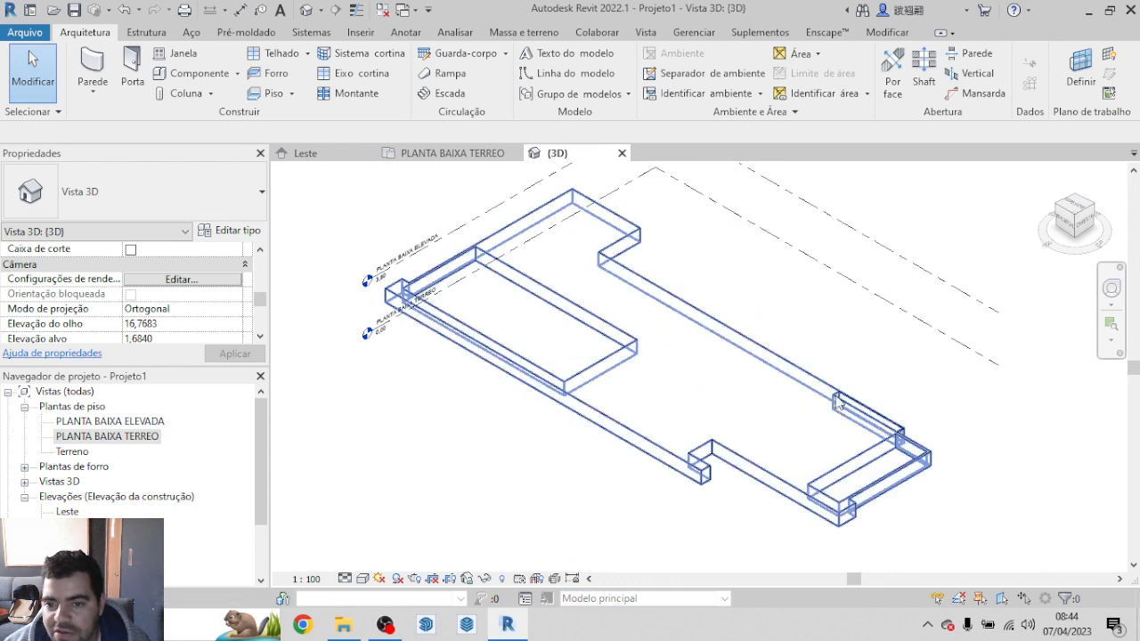
{"action": "scroll", "coordinate": [643, 349], "scroll_direction": "down", "scroll_amount": 1}
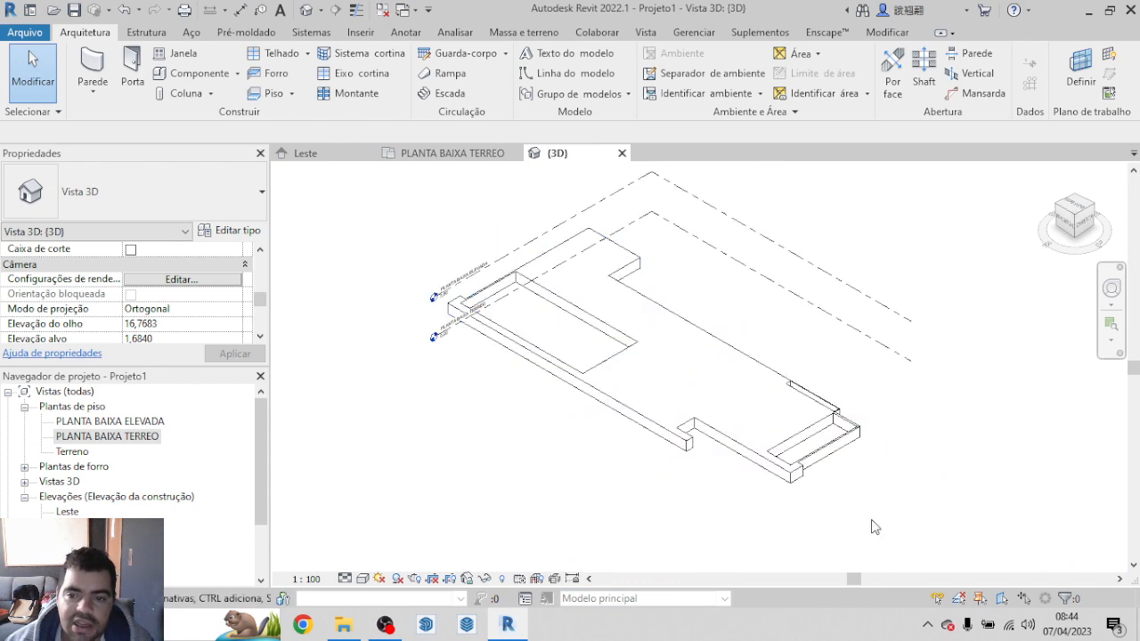
{"action": "scroll", "coordinate": [703, 372], "scroll_direction": "up", "scroll_amount": 5}
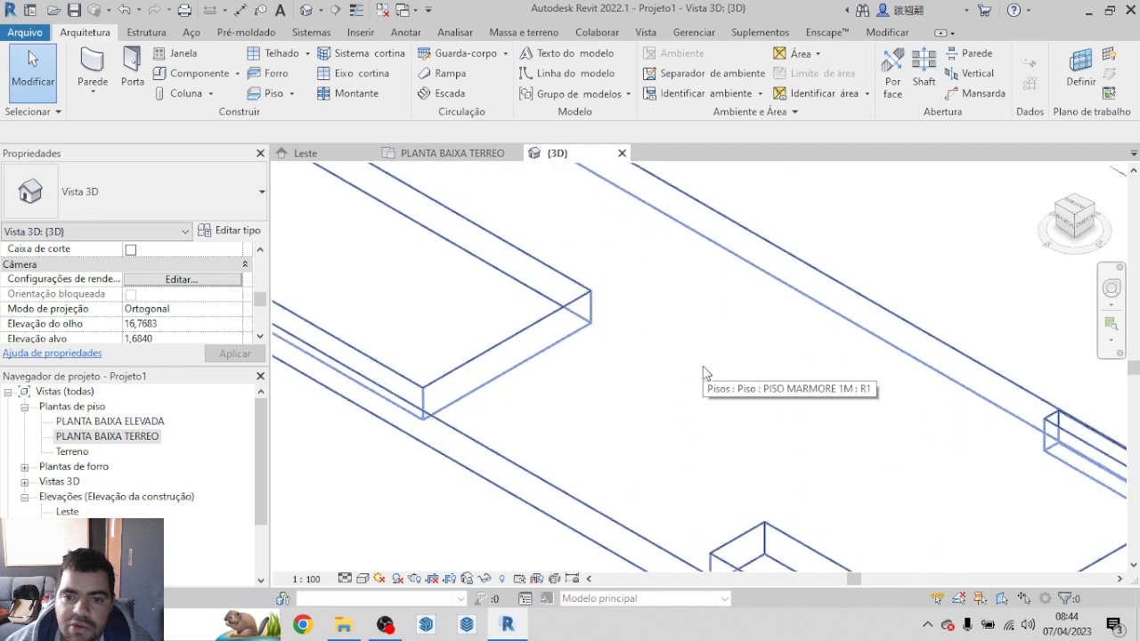
{"action": "left_click", "coordinate": [330, 548]}
{"action": "scroll", "coordinate": [794, 354], "scroll_direction": "down", "scroll_amount": 2}
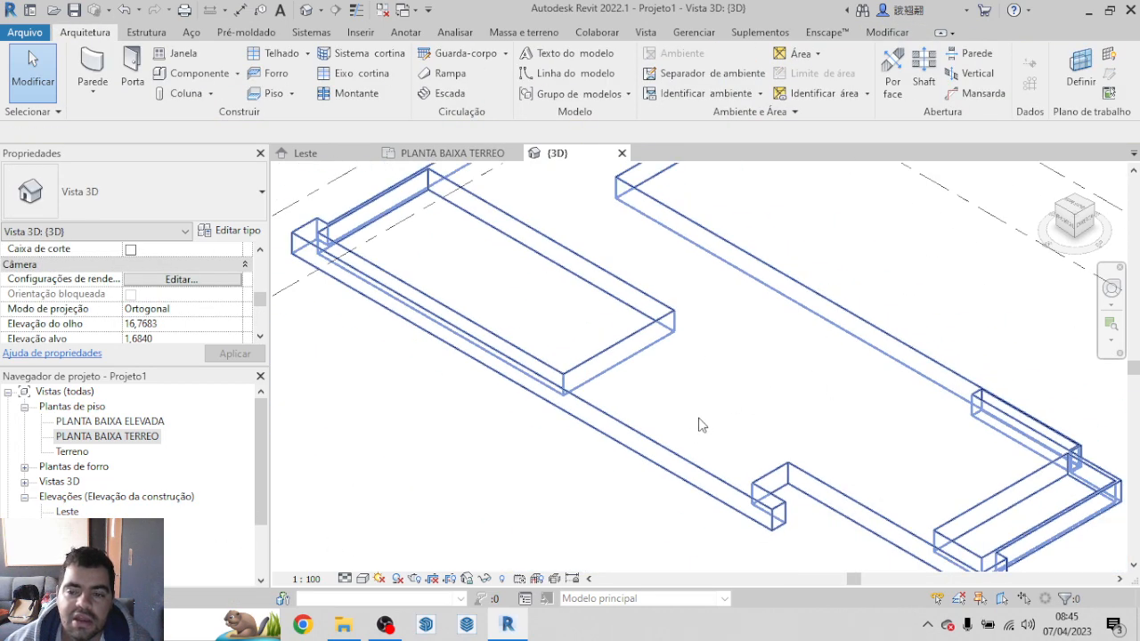
{"action": "left_click", "coordinate": [365, 580]}
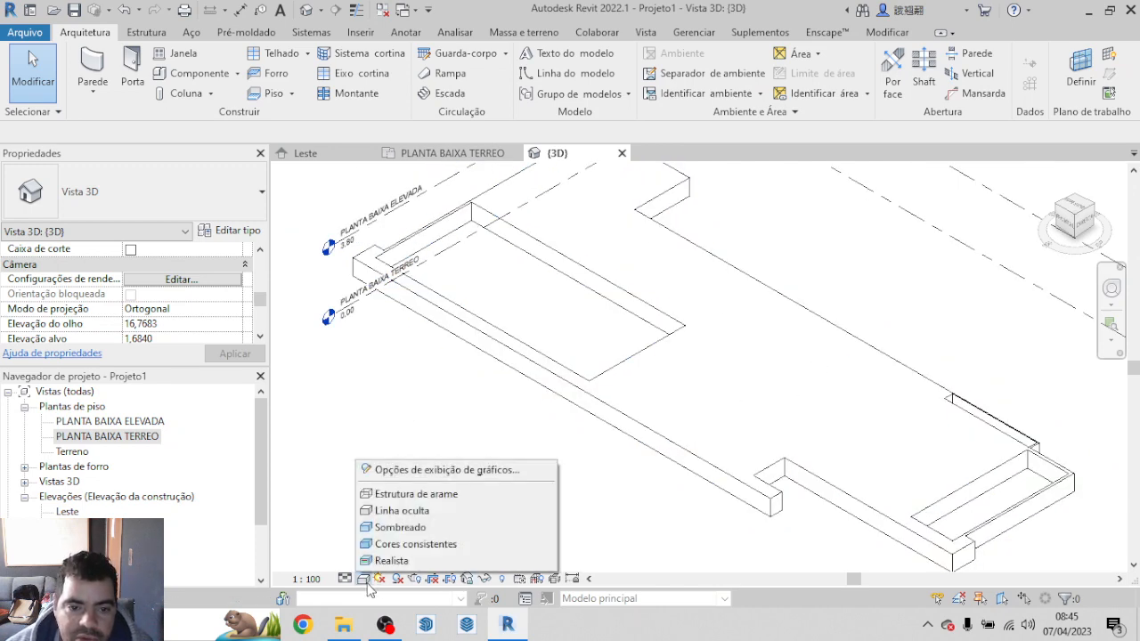
{"action": "left_click", "coordinate": [413, 561]}
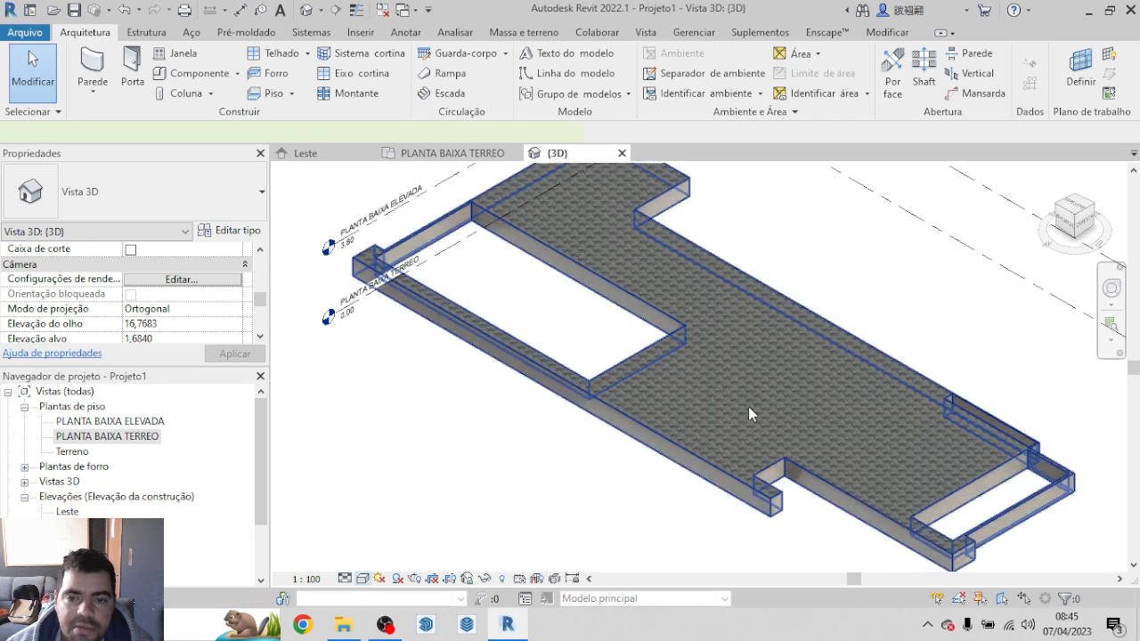
{"action": "left_click", "coordinate": [779, 447]}
{"action": "left_click", "coordinate": [454, 468]}
{"action": "scroll", "coordinate": [769, 381], "scroll_direction": "up", "scroll_amount": 10}
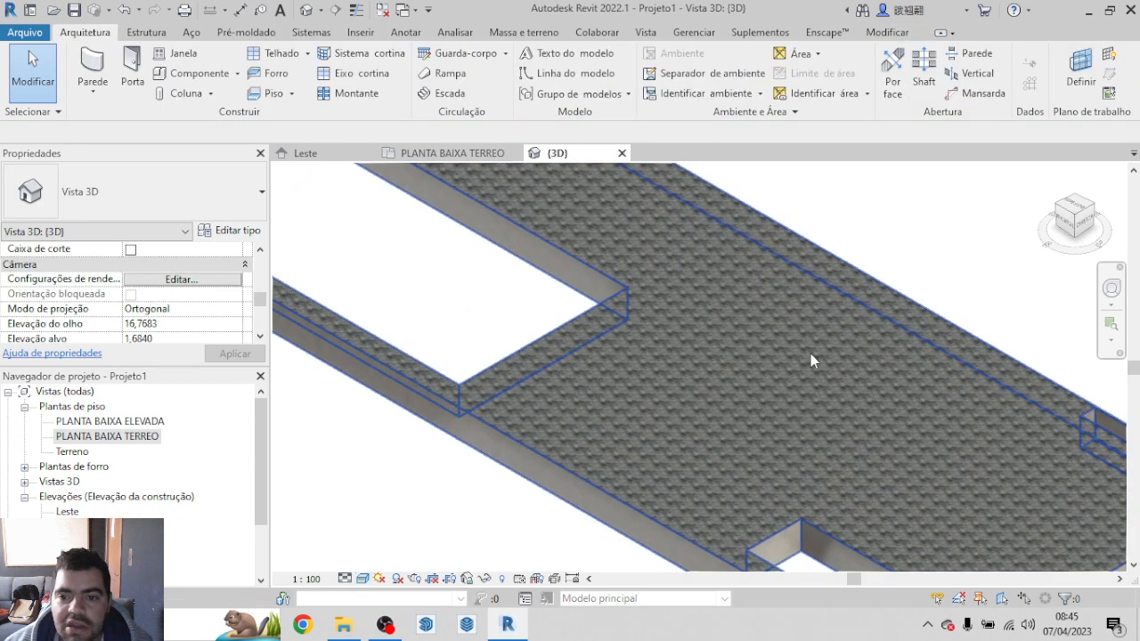
Step: Examine the platform floor in 3D, checking the pool openings, the stair notch and the finish along its outer edge
{"action": "scroll", "coordinate": [753, 402], "scroll_direction": "down", "scroll_amount": 10}
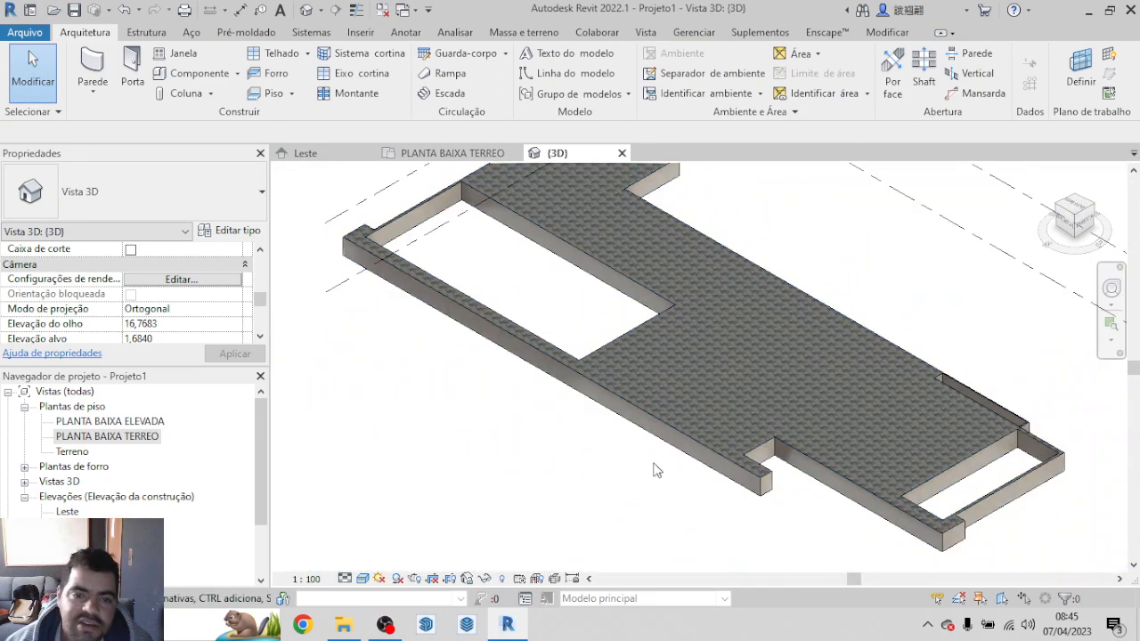
{"action": "scroll", "coordinate": [658, 456], "scroll_direction": "down", "scroll_amount": 3}
{"action": "scroll", "coordinate": [677, 464], "scroll_direction": "up", "scroll_amount": 5}
{"action": "scroll", "coordinate": [739, 486], "scroll_direction": "up", "scroll_amount": 2}
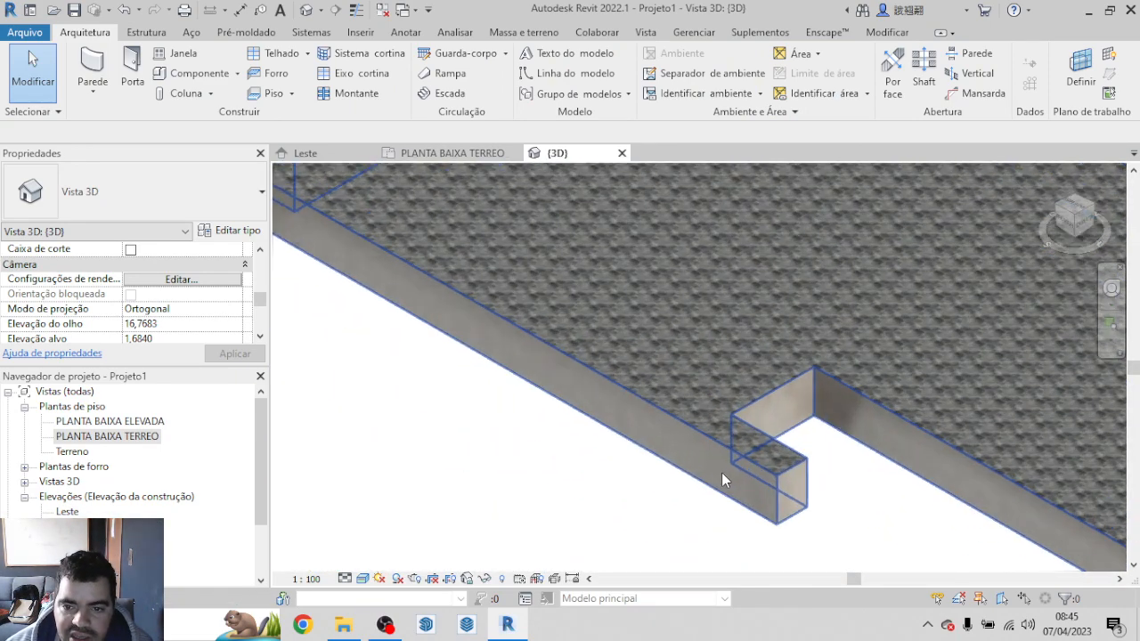
{"action": "scroll", "coordinate": [701, 463], "scroll_direction": "up", "scroll_amount": 3}
{"action": "scroll", "coordinate": [702, 455], "scroll_direction": "up", "scroll_amount": 4}
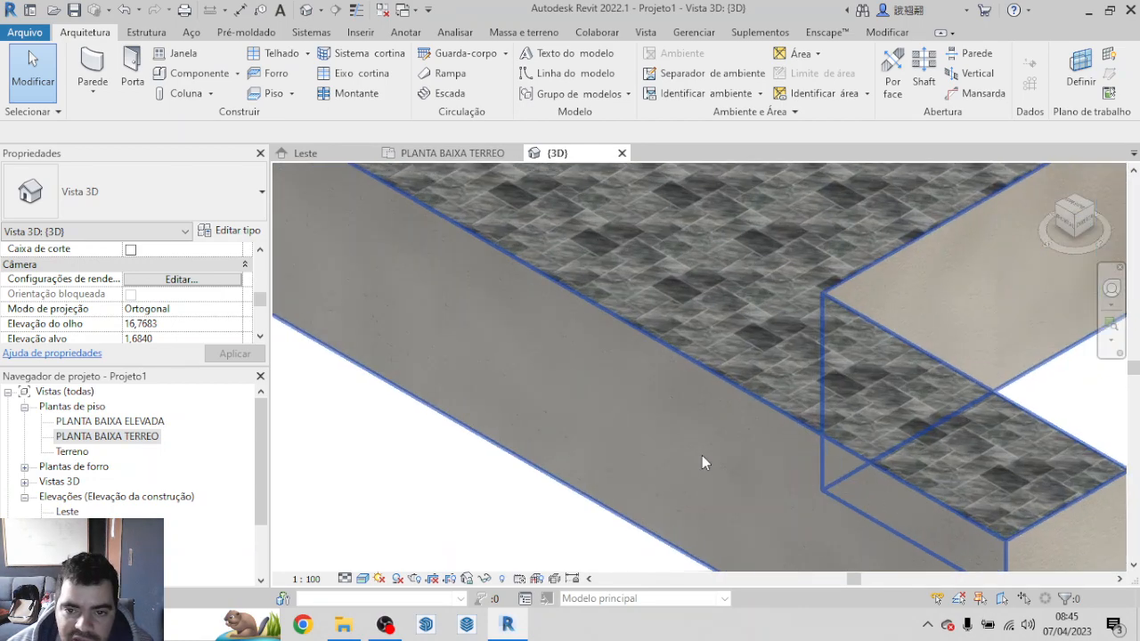
{"action": "scroll", "coordinate": [653, 365], "scroll_direction": "down", "scroll_amount": 6}
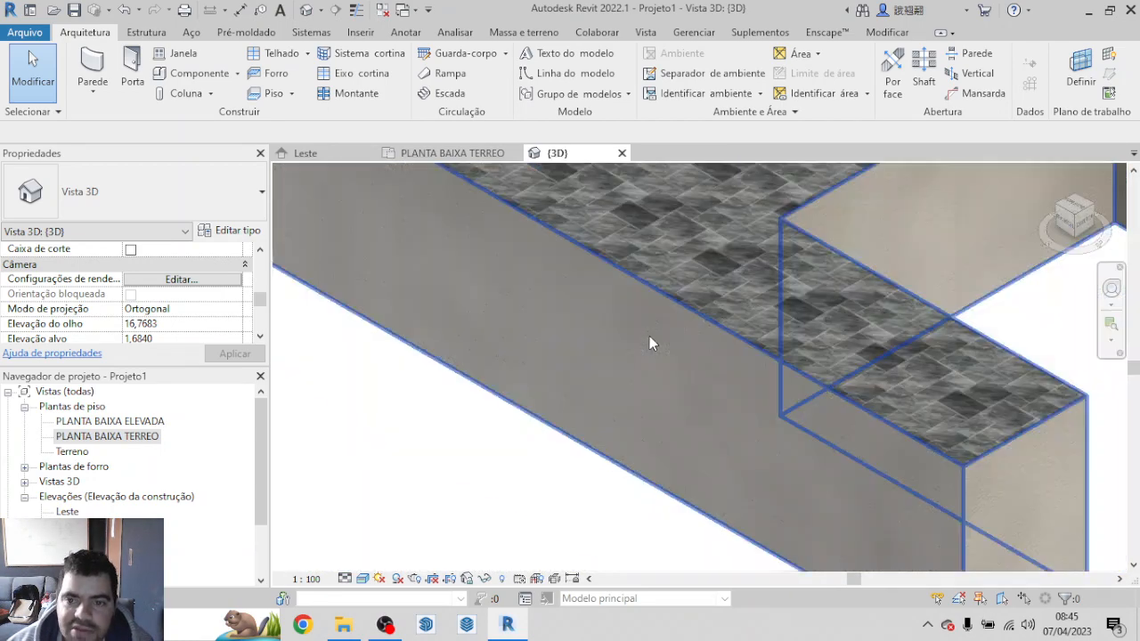
{"action": "scroll", "coordinate": [679, 475], "scroll_direction": "down", "scroll_amount": 5}
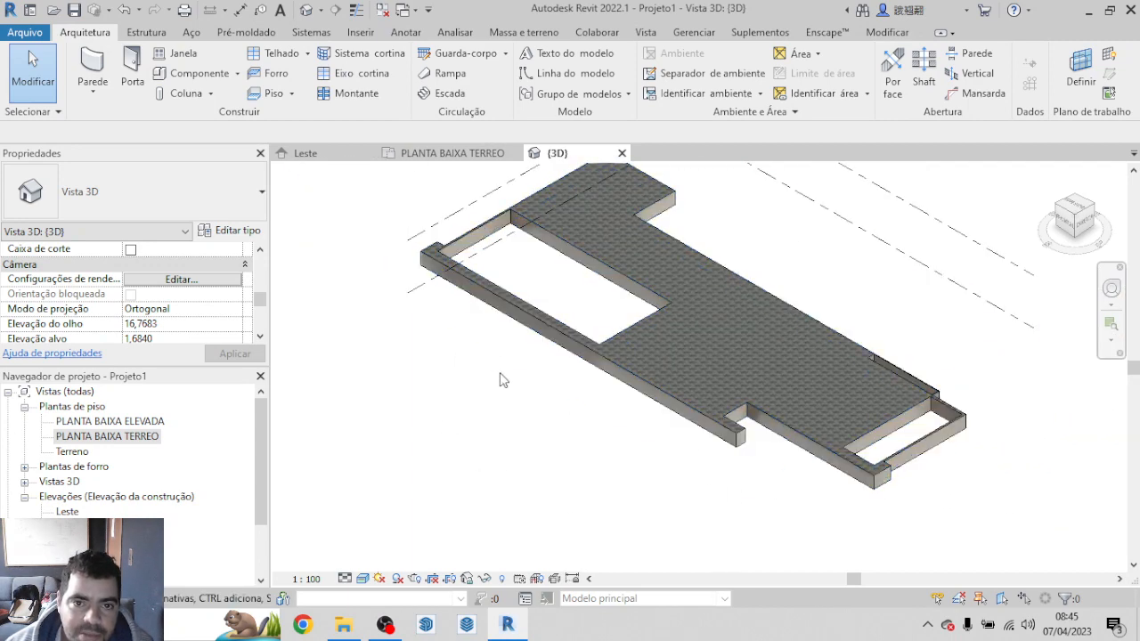
{"action": "scroll", "coordinate": [486, 299], "scroll_direction": "down", "scroll_amount": 3}
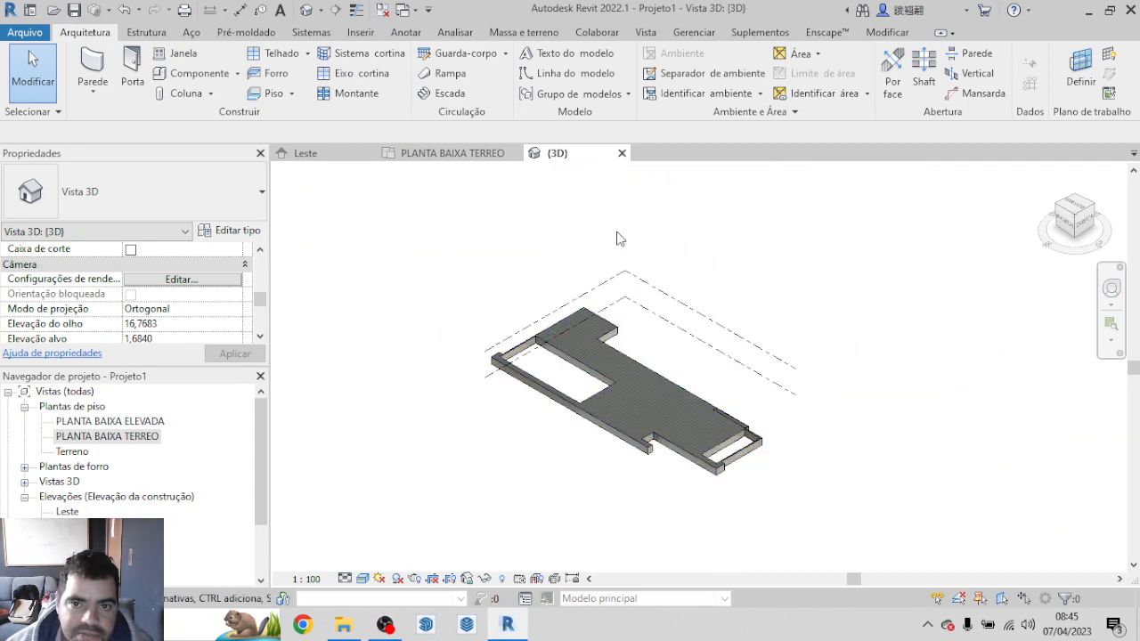
Step: Select the PISO MARMORE 1M floor in the PLANTA BAIXA TERREO plan and set its height offset from the level to 0,8
{"action": "left_click", "coordinate": [452, 152]}
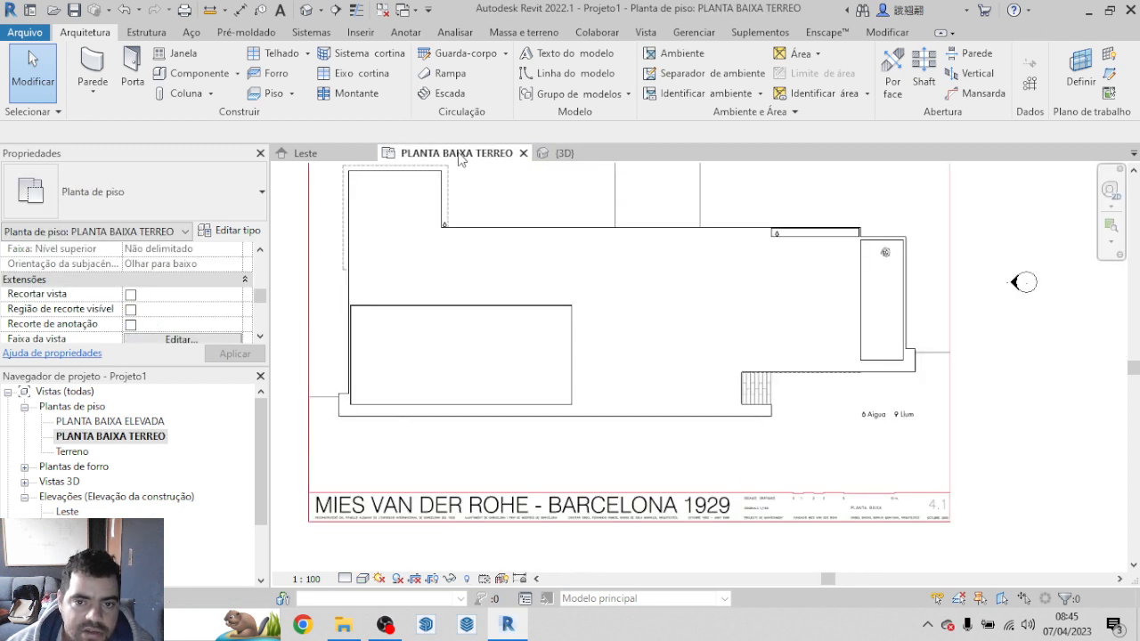
{"action": "scroll", "coordinate": [828, 499], "scroll_direction": "down", "scroll_amount": 3}
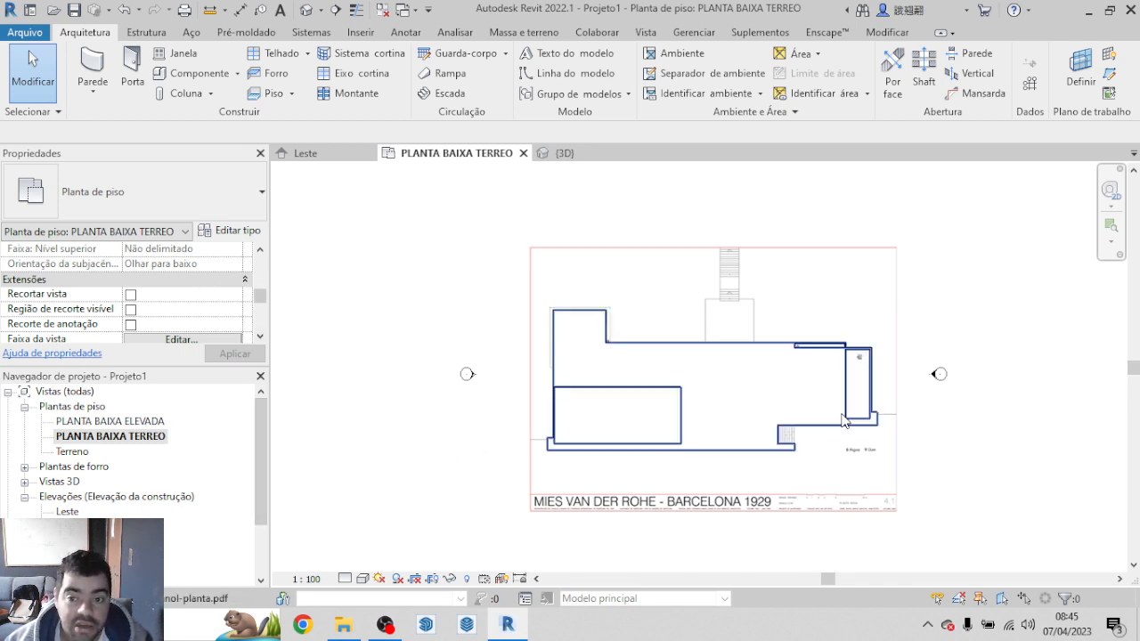
{"action": "left_click", "coordinate": [763, 403]}
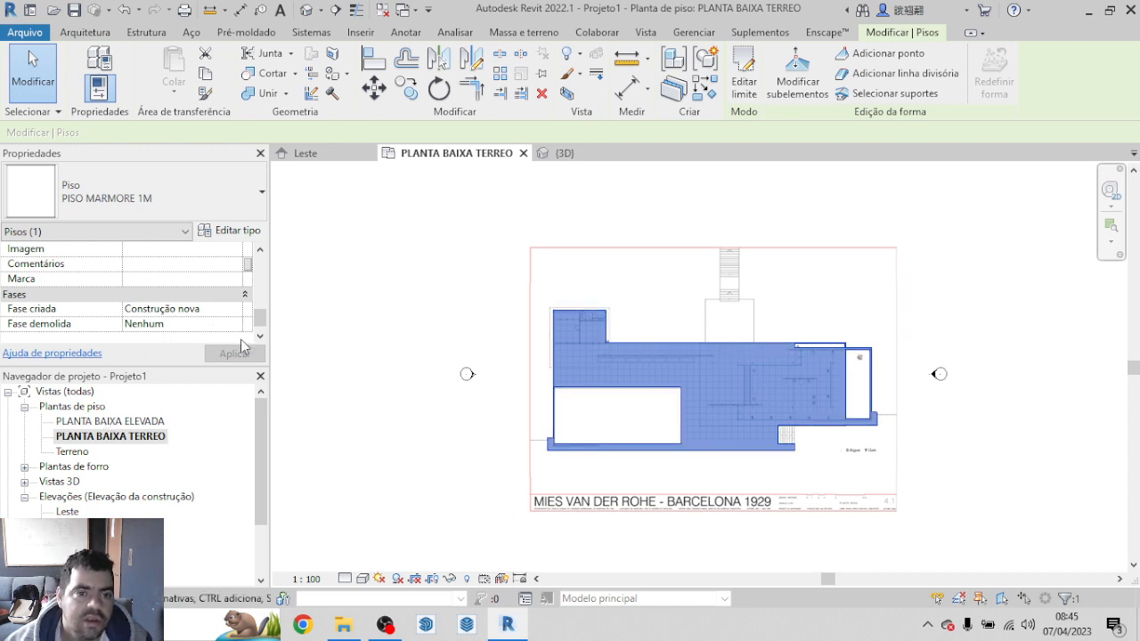
{"action": "left_click", "coordinate": [260, 251]}
{"action": "left_click", "coordinate": [261, 251]}
{"action": "left_click", "coordinate": [260, 251]}
{"action": "left_click", "coordinate": [261, 251]}
{"action": "left_click", "coordinate": [261, 251]}
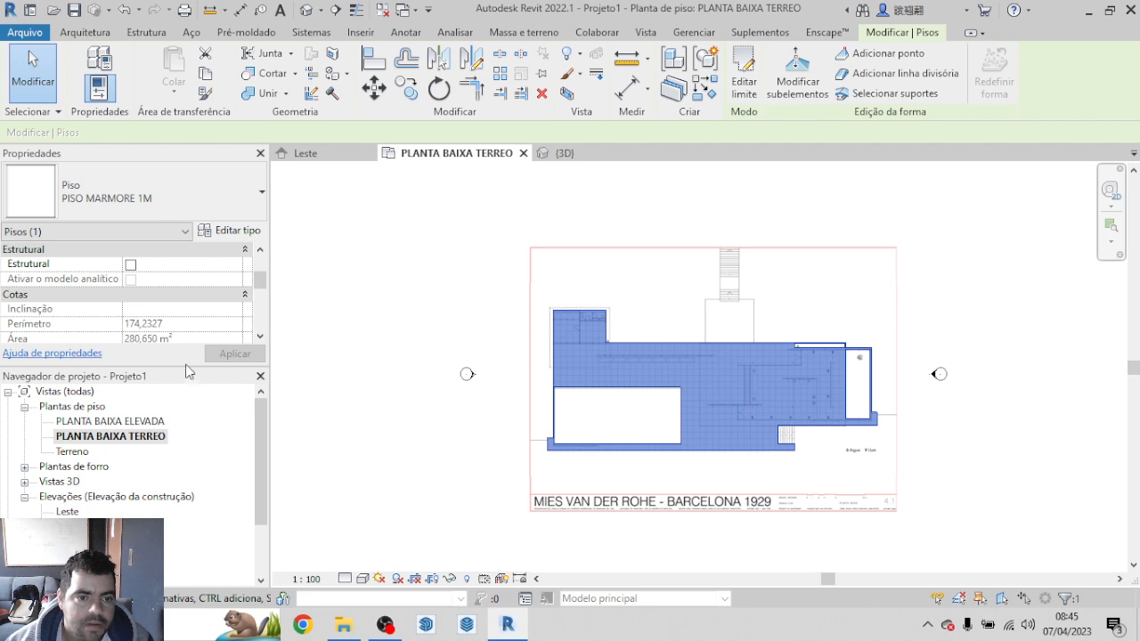
{"action": "left_click_drag", "start_coordinate": [186, 364], "coordinate": [196, 429]}
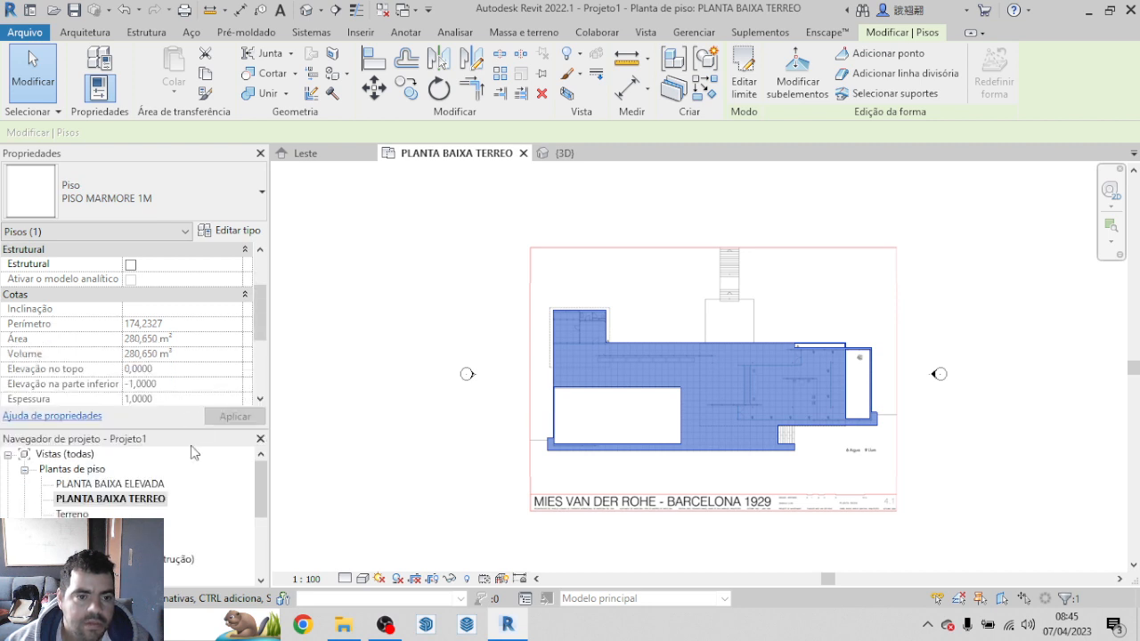
{"action": "scroll", "coordinate": [237, 317], "scroll_direction": "up", "scroll_amount": 2}
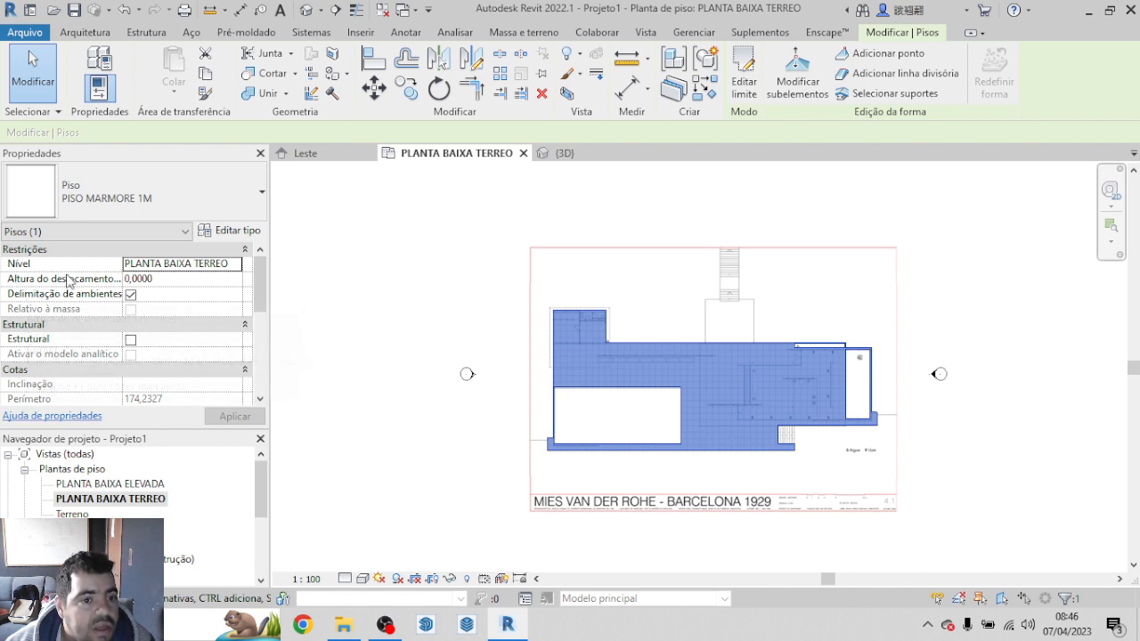
{"action": "left_click", "coordinate": [159, 283]}
{"action": "left_click_drag", "start_coordinate": [158, 279], "coordinate": [127, 279]}
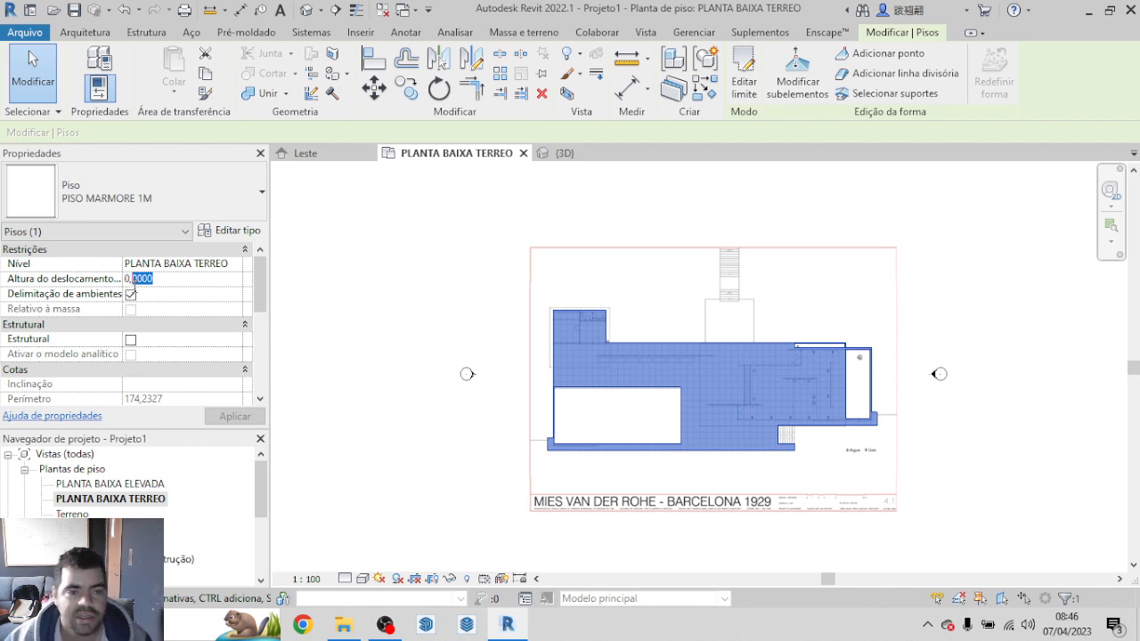
{"action": "type", "text": "8"}
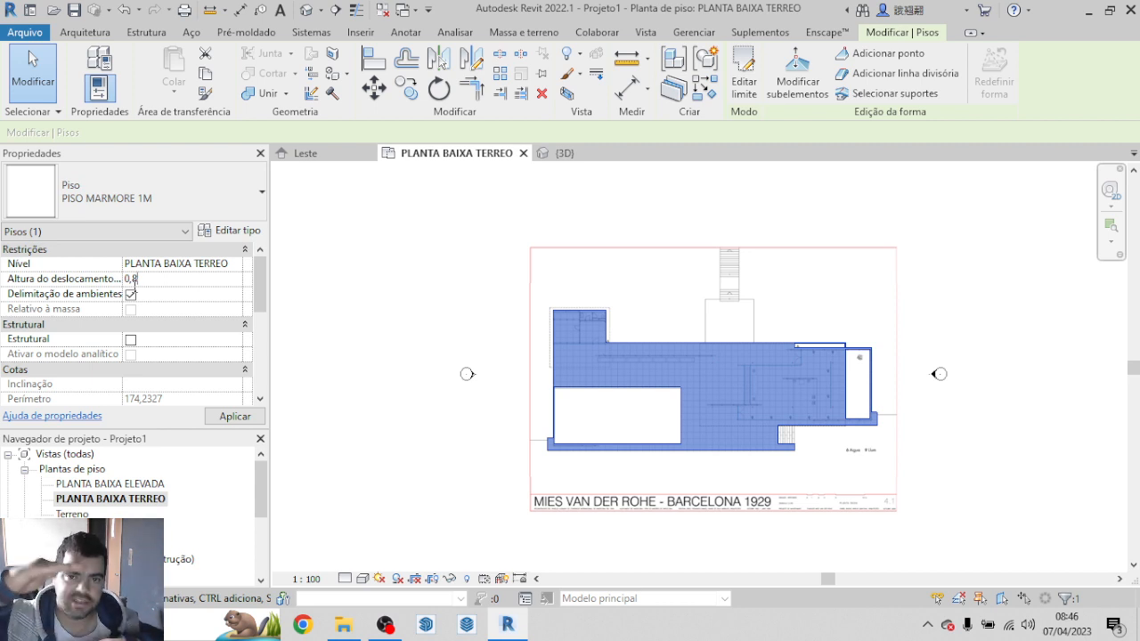
{"action": "scroll", "coordinate": [167, 310], "scroll_direction": "down", "scroll_amount": 3}
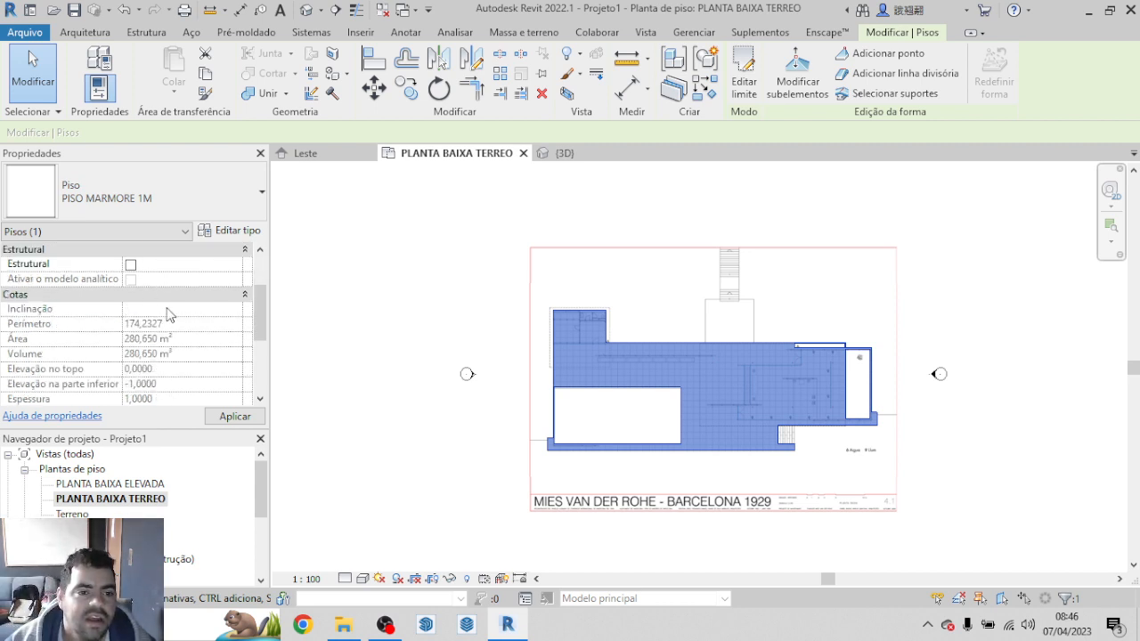
{"action": "left_click", "coordinate": [246, 419]}
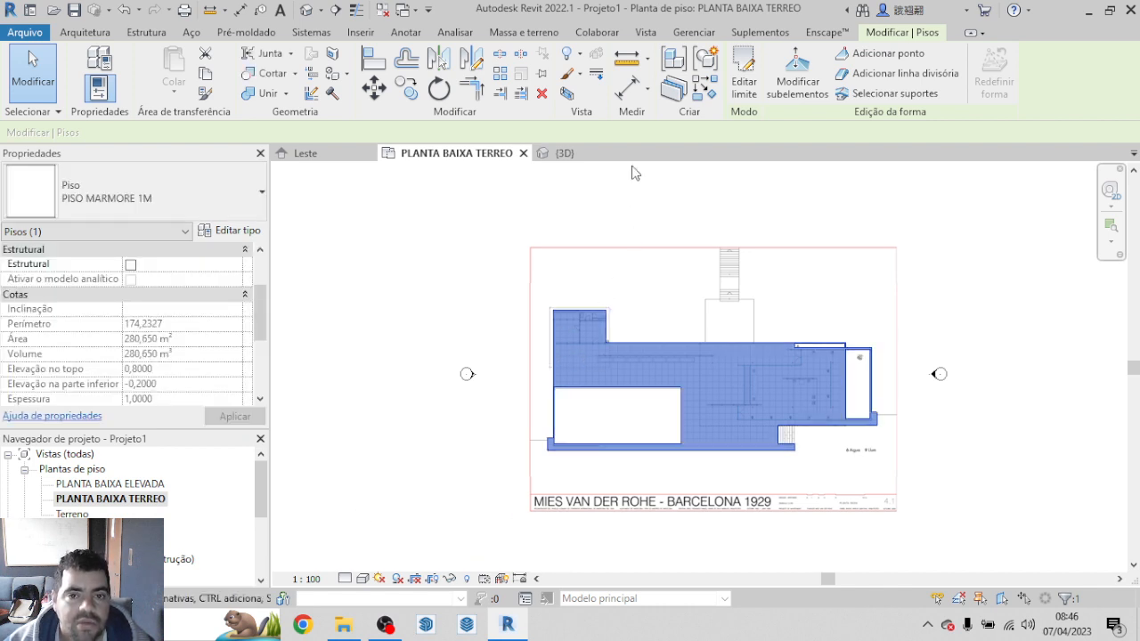
Step: Check the floor's height against the levels in the 3D view and Leste elevation, and return to the PLANTA BAIXA TERREO plan
{"action": "left_click", "coordinate": [571, 155]}
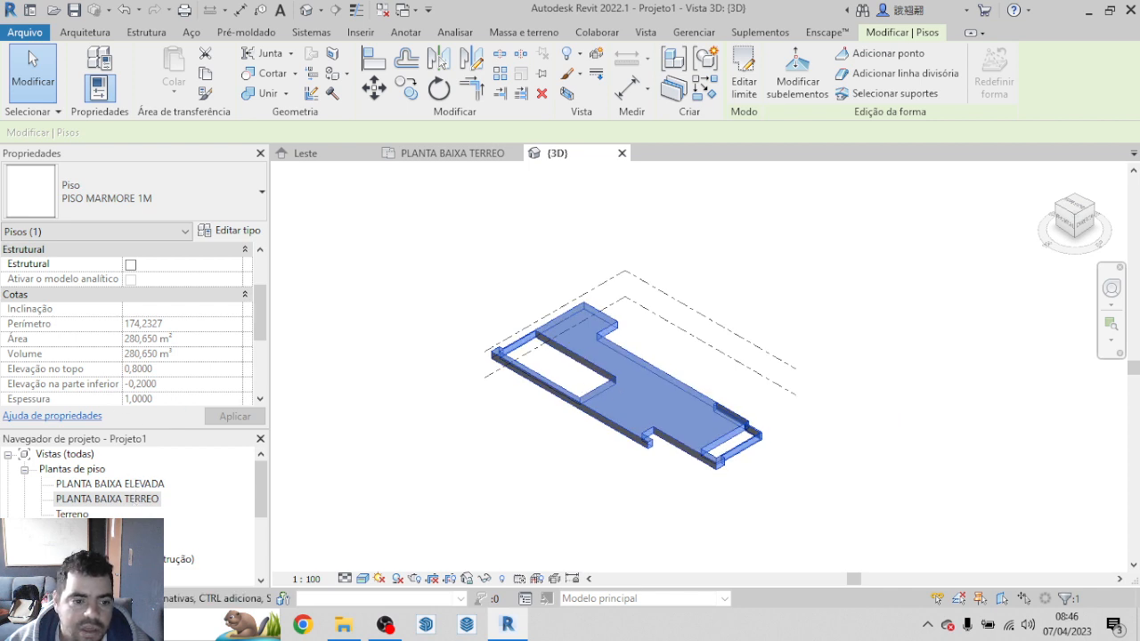
{"action": "scroll", "coordinate": [133, 499], "scroll_direction": "down", "scroll_amount": 1}
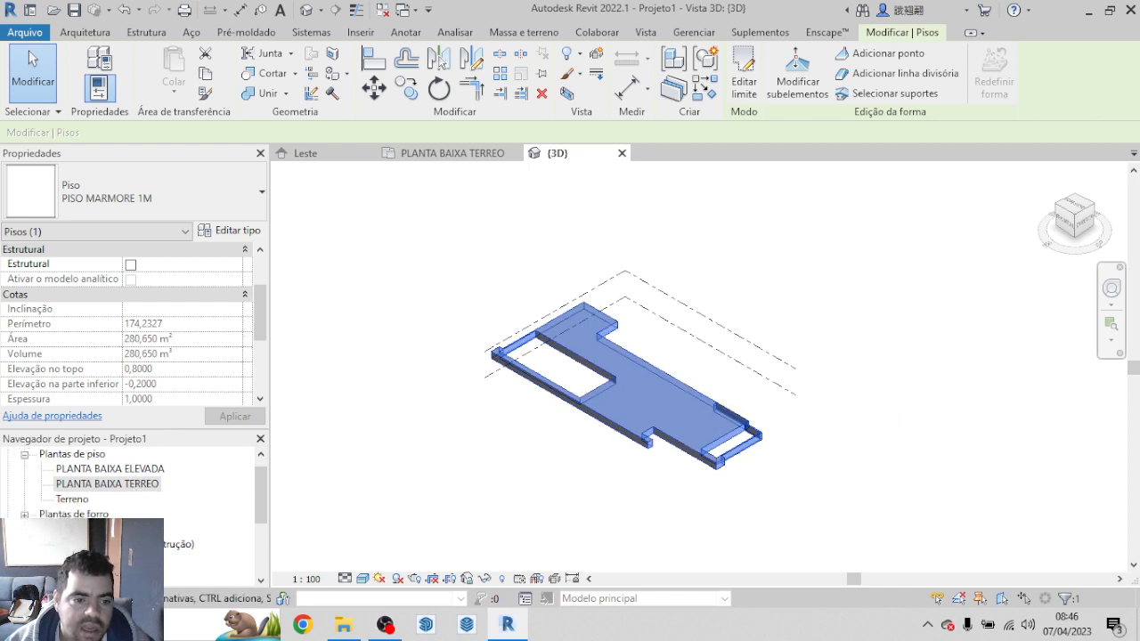
{"action": "left_click", "coordinate": [314, 156]}
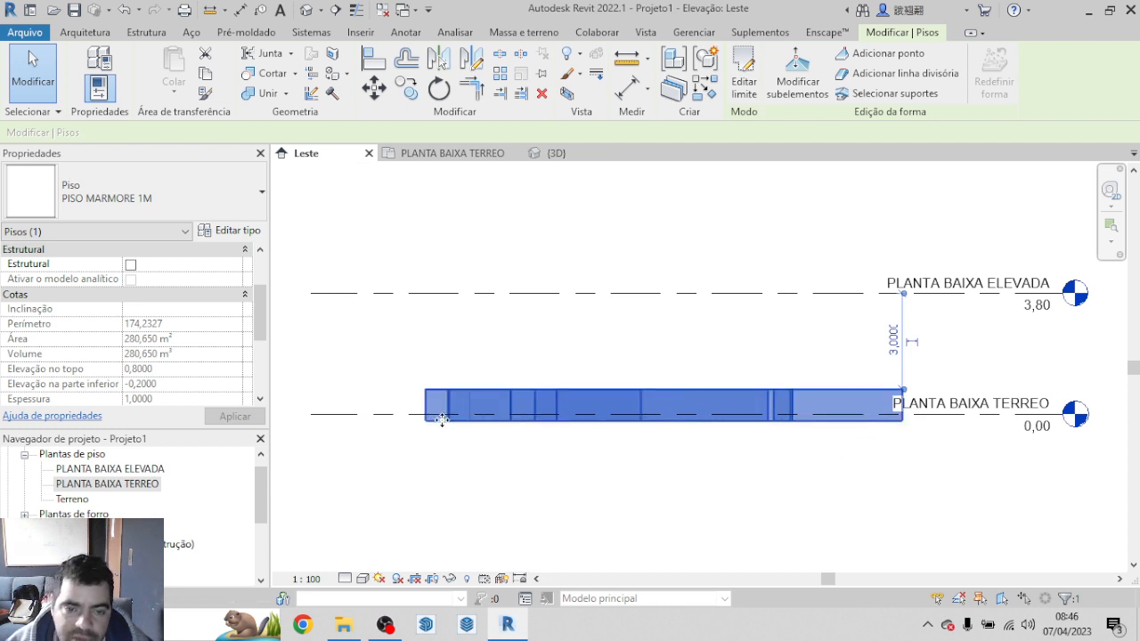
{"action": "scroll", "coordinate": [437, 427], "scroll_direction": "up", "scroll_amount": 3}
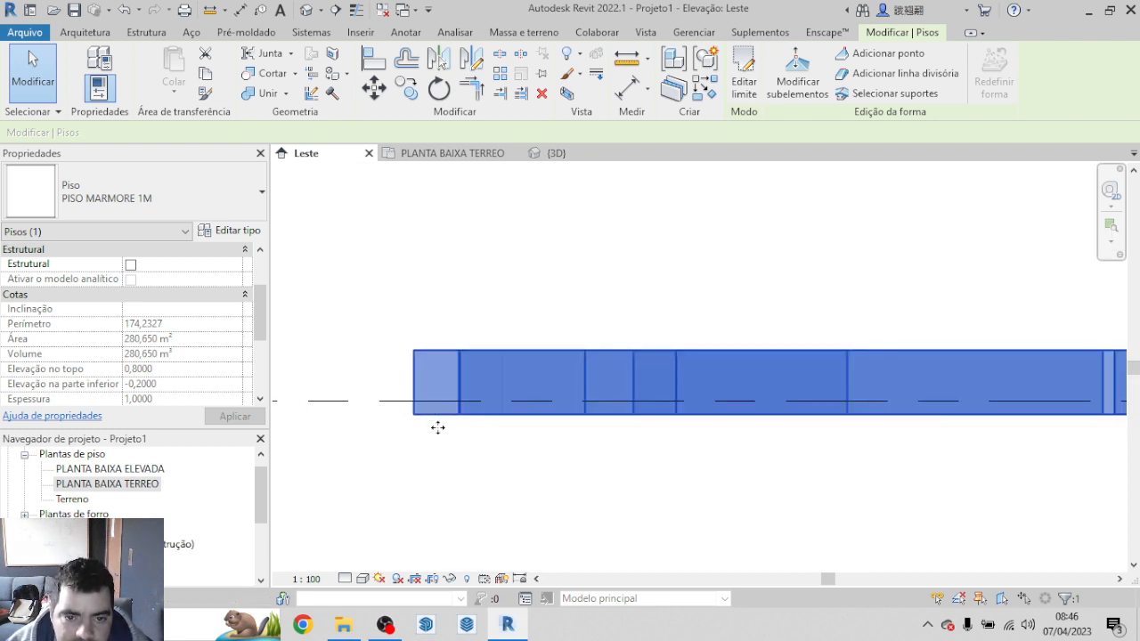
{"action": "left_click", "coordinate": [673, 500]}
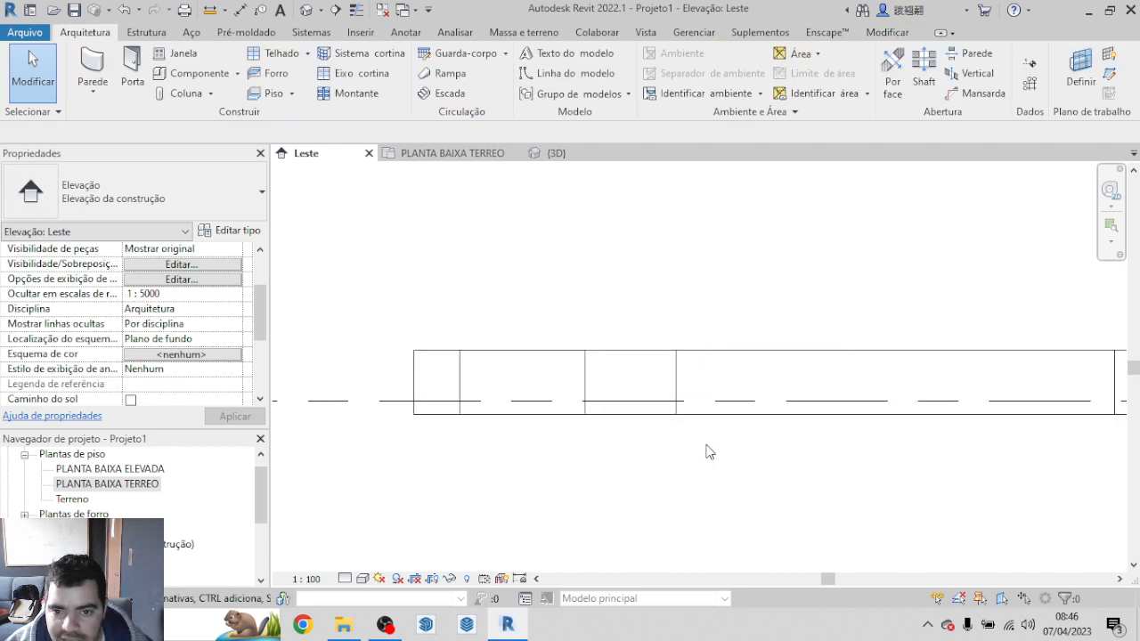
{"action": "scroll", "coordinate": [511, 409], "scroll_direction": "down", "scroll_amount": 3}
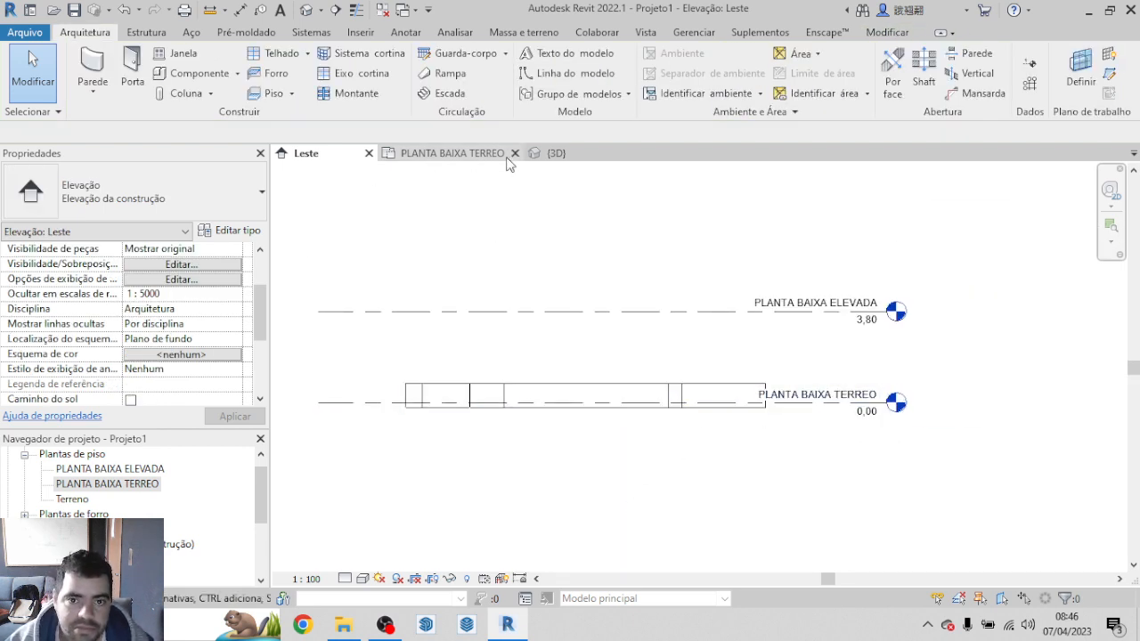
{"action": "left_click", "coordinate": [548, 154]}
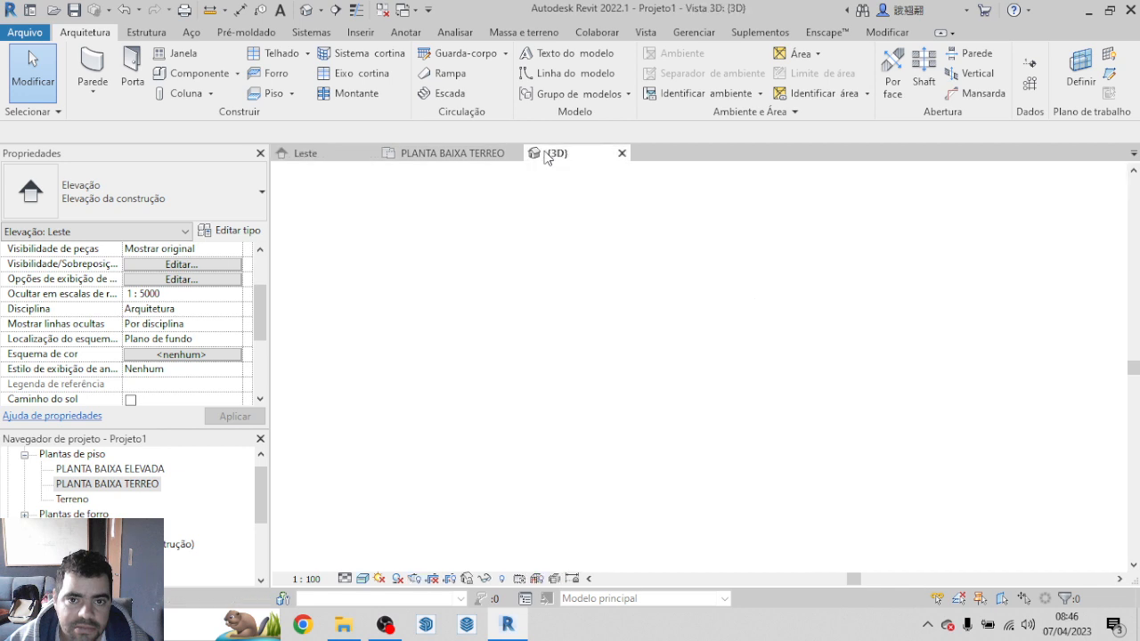
{"action": "left_click", "coordinate": [437, 155]}
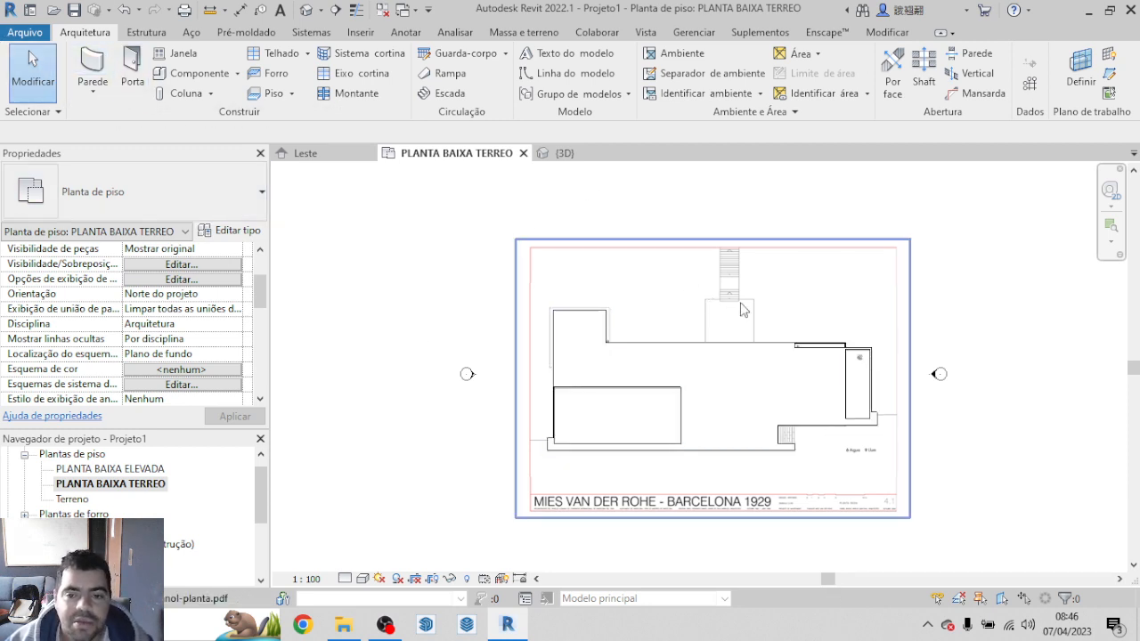
{"action": "left_click", "coordinate": [777, 396]}
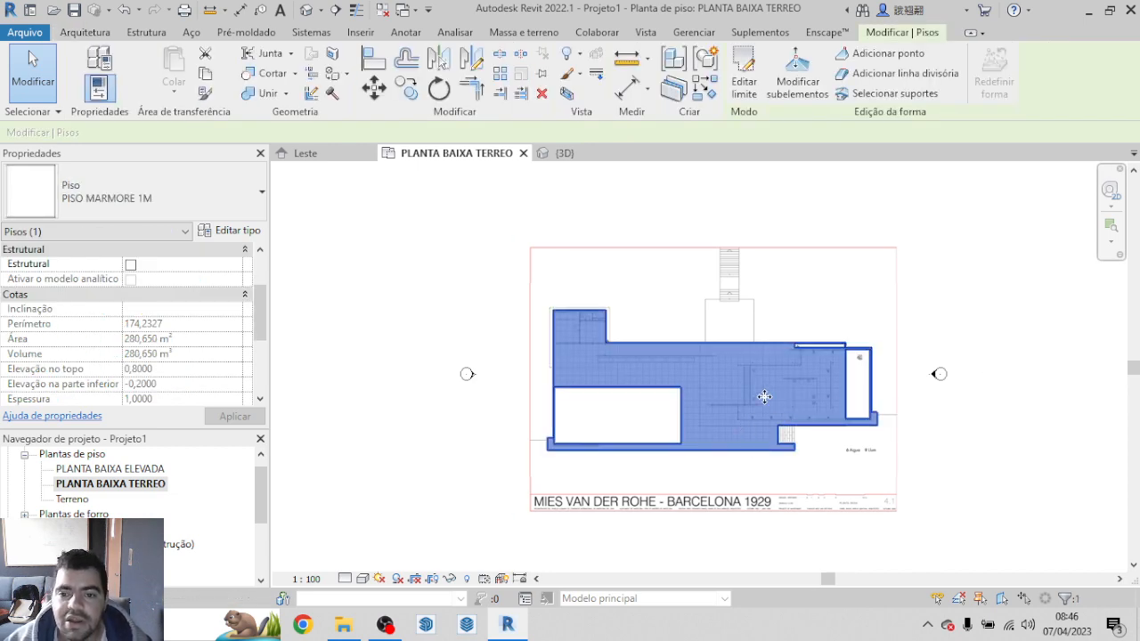
{"action": "scroll", "coordinate": [777, 402], "scroll_direction": "up", "scroll_amount": 3}
{"action": "scroll", "coordinate": [777, 402], "scroll_direction": "up", "scroll_amount": 1}
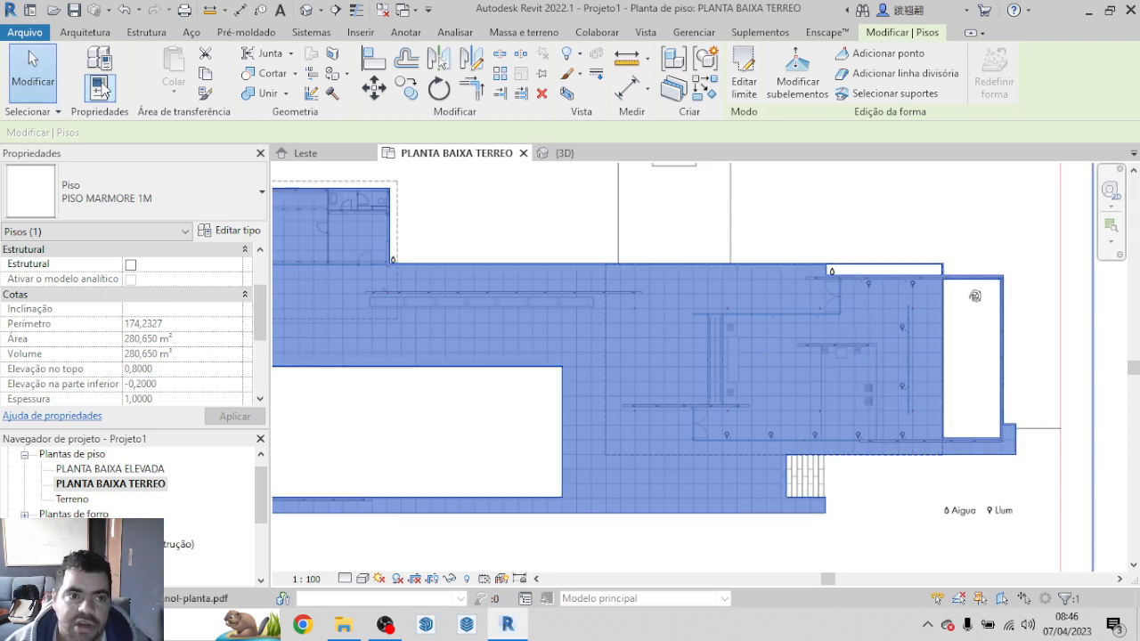
{"action": "left_click", "coordinate": [85, 32]}
{"action": "left_click", "coordinate": [94, 64]}
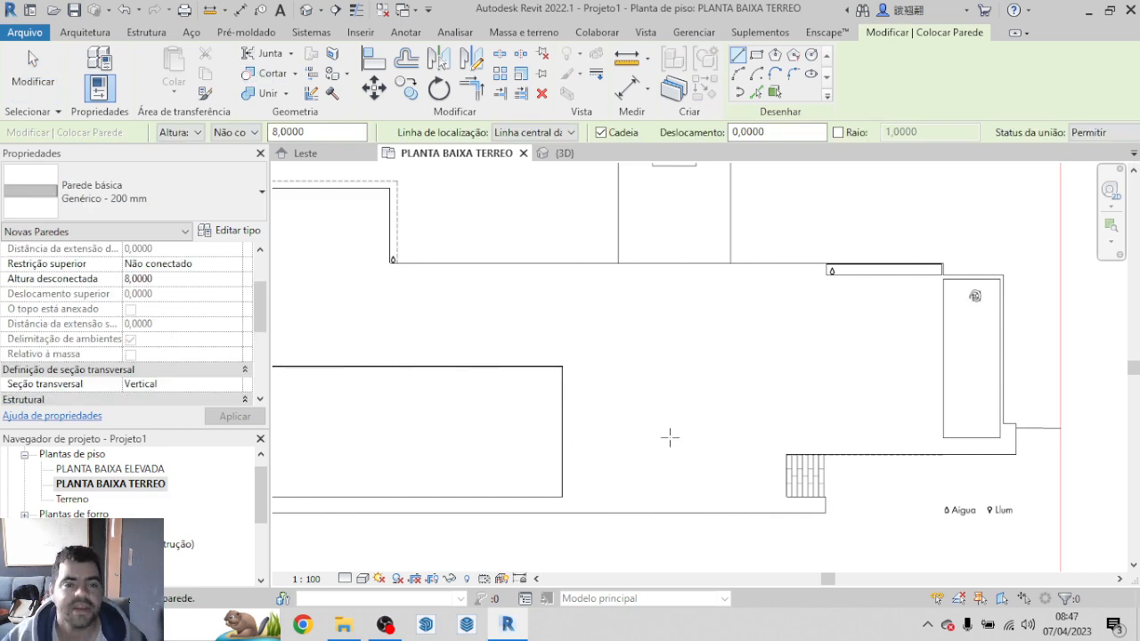
{"action": "key", "text": "Escape"}
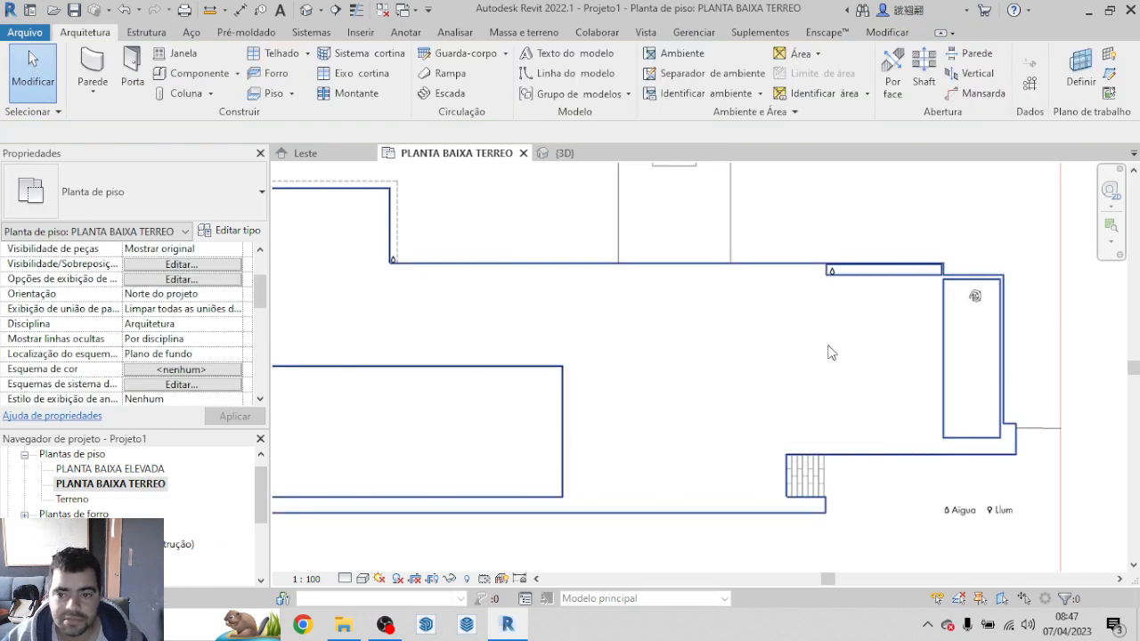
Step: Temporarily hide the PISO MARMORE 1M floor in the plan to expose the wall lines of the PDF underneath
{"action": "left_click", "coordinate": [703, 377]}
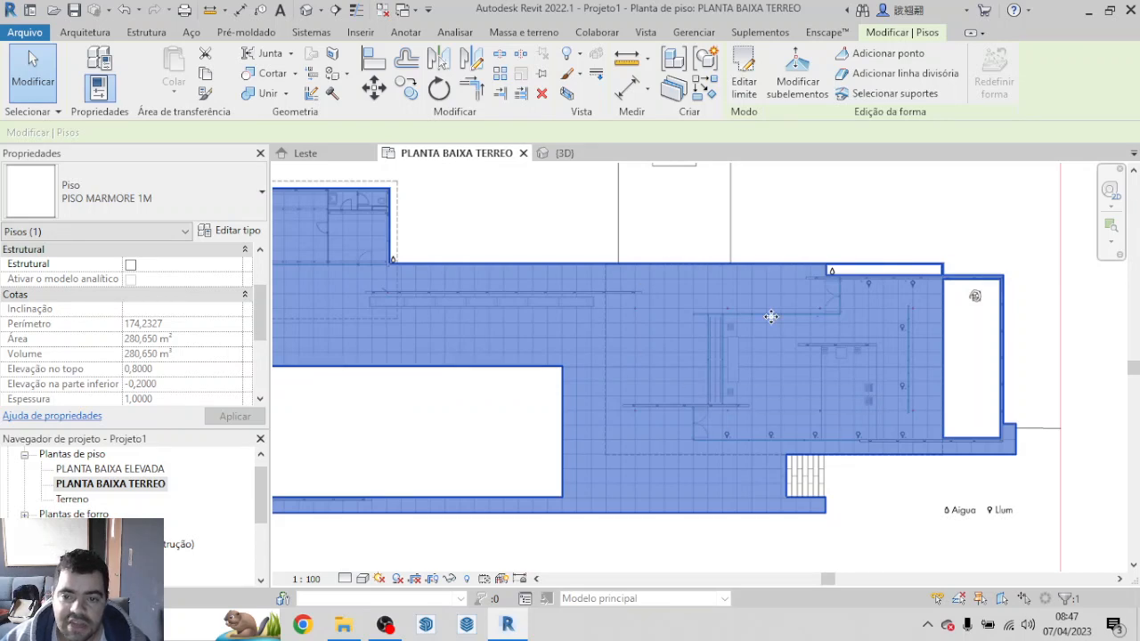
{"action": "scroll", "coordinate": [868, 357], "scroll_direction": "down", "scroll_amount": 3}
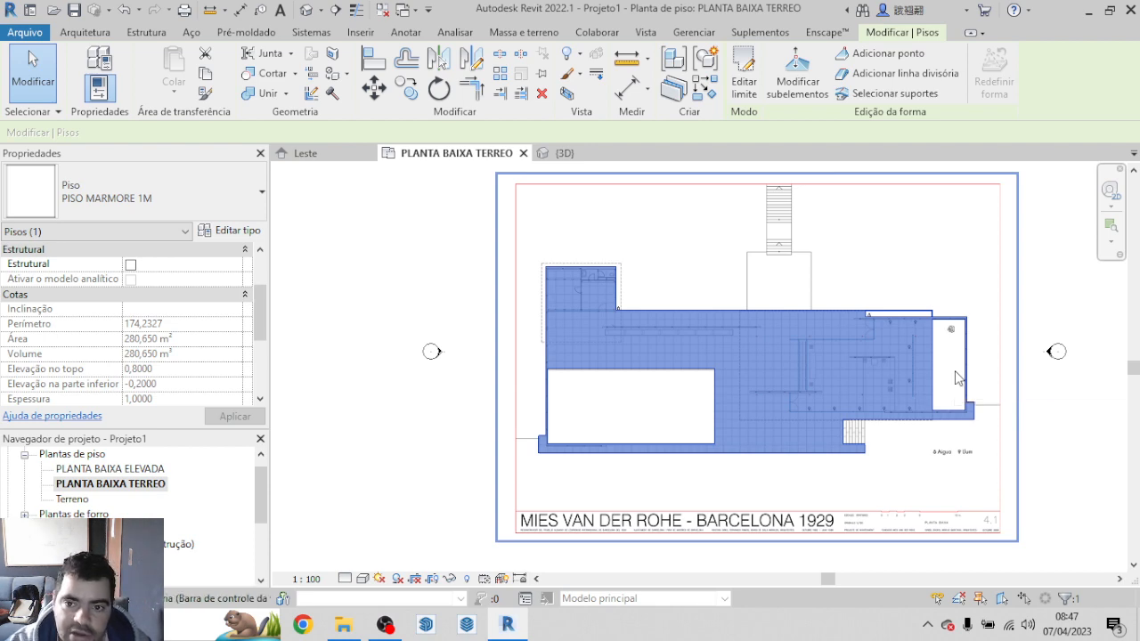
{"action": "key", "text": "h"}
{"action": "key", "text": "h"}
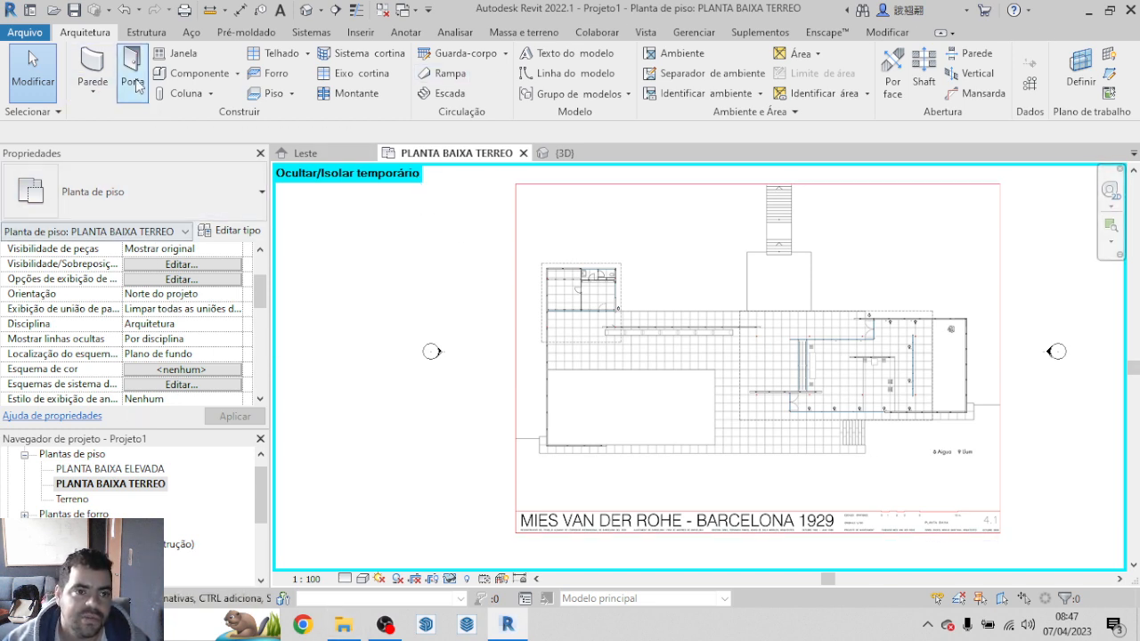
Step: Start a wall, duplicate the Genérico - 200 mm type as PAREDE BRANCA 15CM, and open the new type's layer structure
{"action": "left_click", "coordinate": [103, 60]}
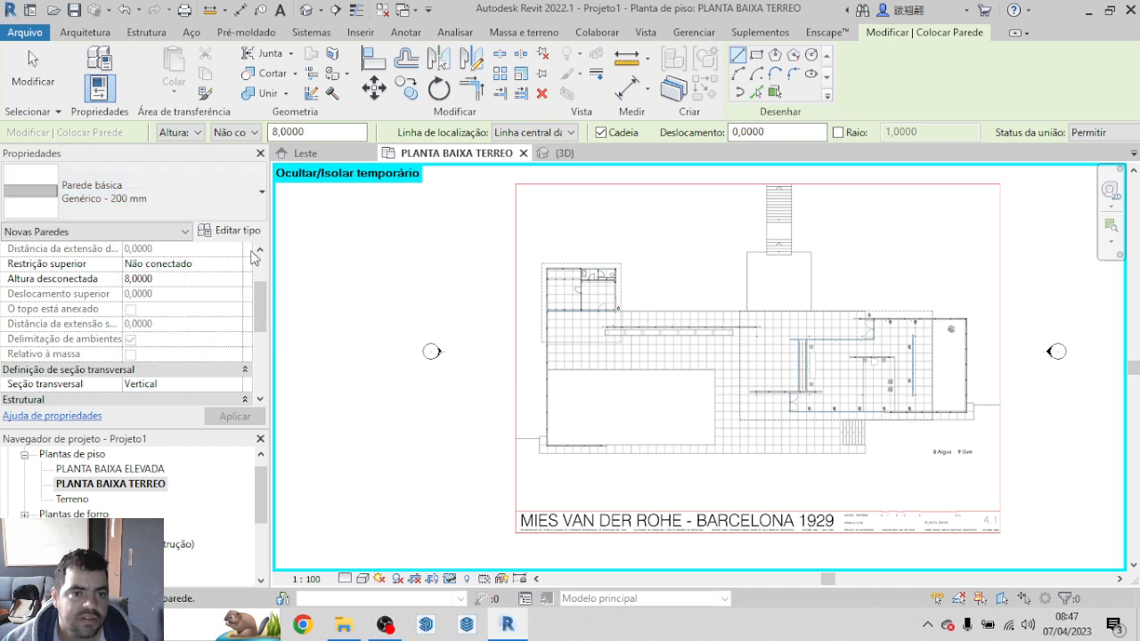
{"action": "left_click", "coordinate": [238, 235]}
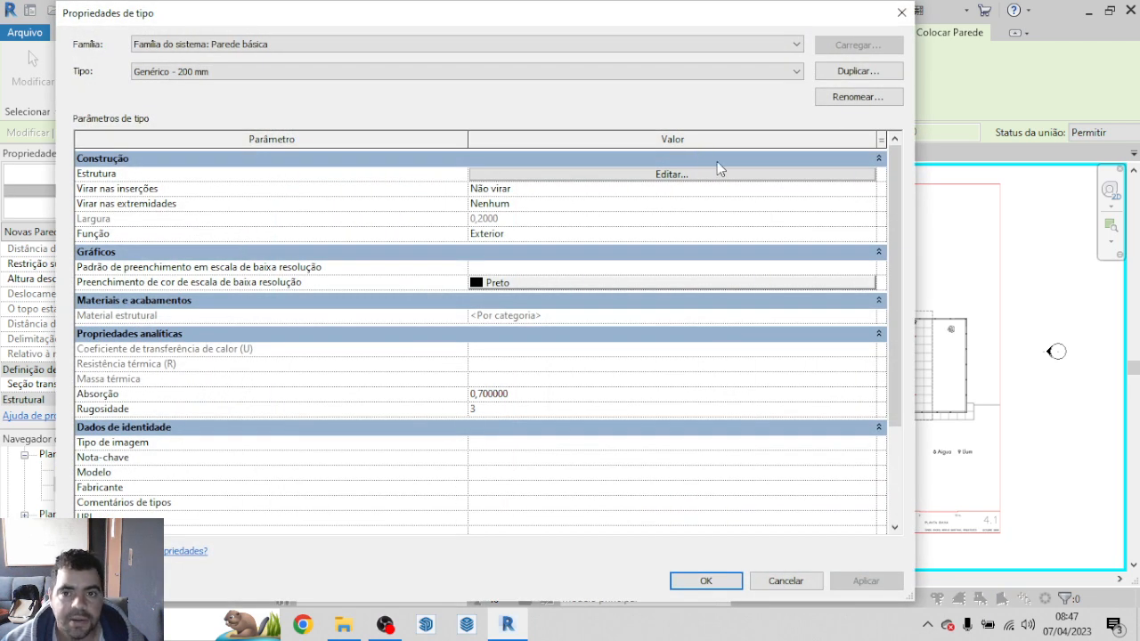
{"action": "left_click", "coordinate": [876, 76]}
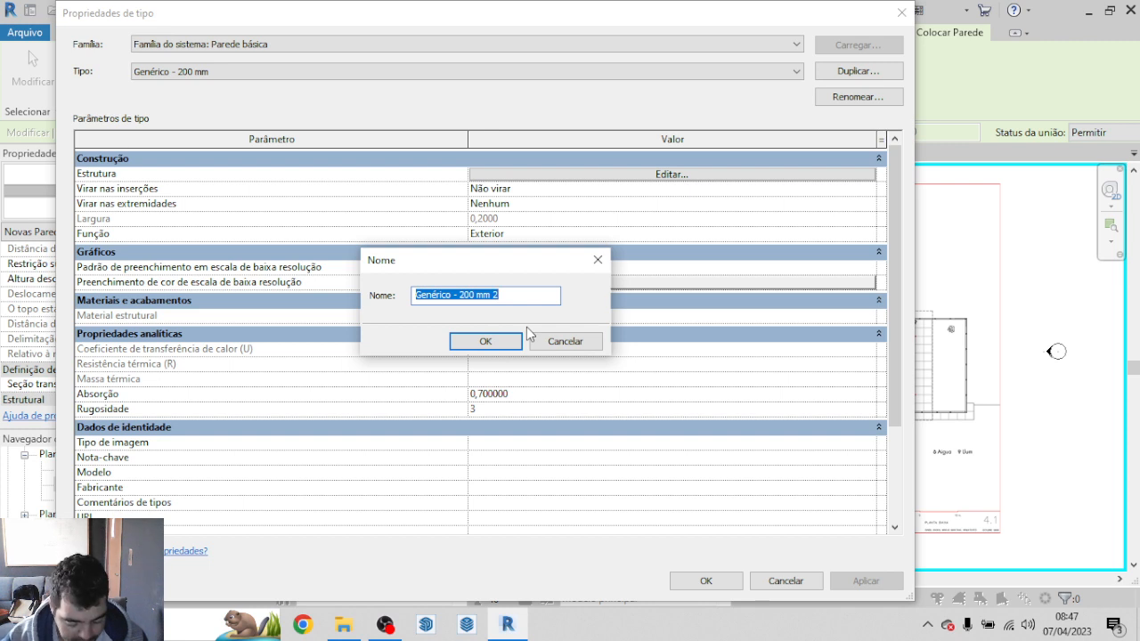
{"action": "type", "text": "PAREDE BRANCA 15CM"}
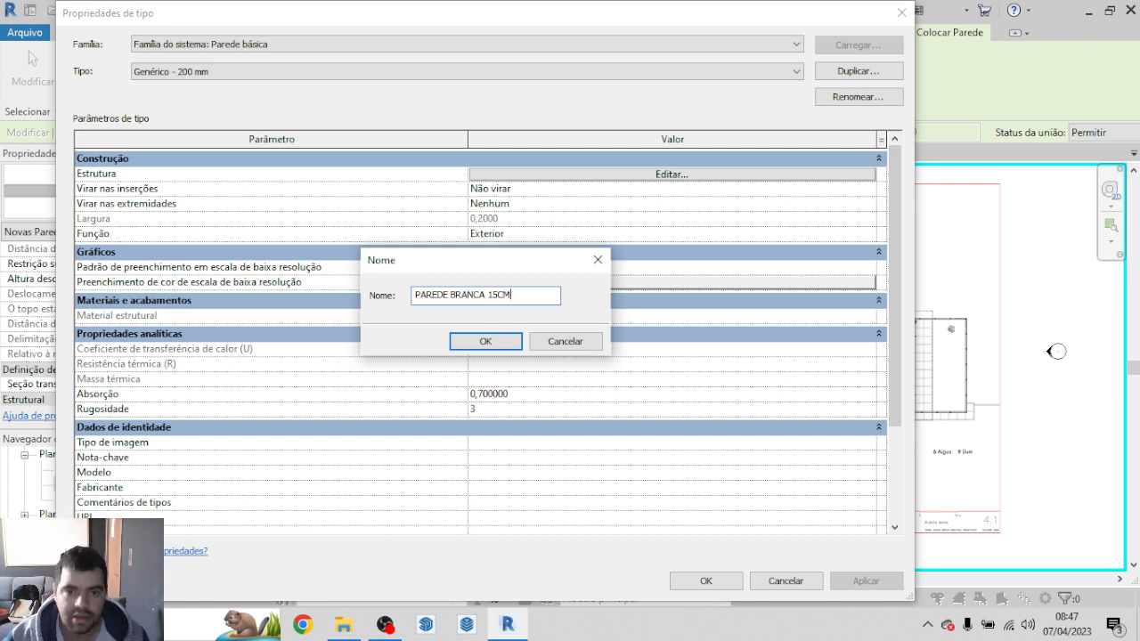
{"action": "key", "text": "Return"}
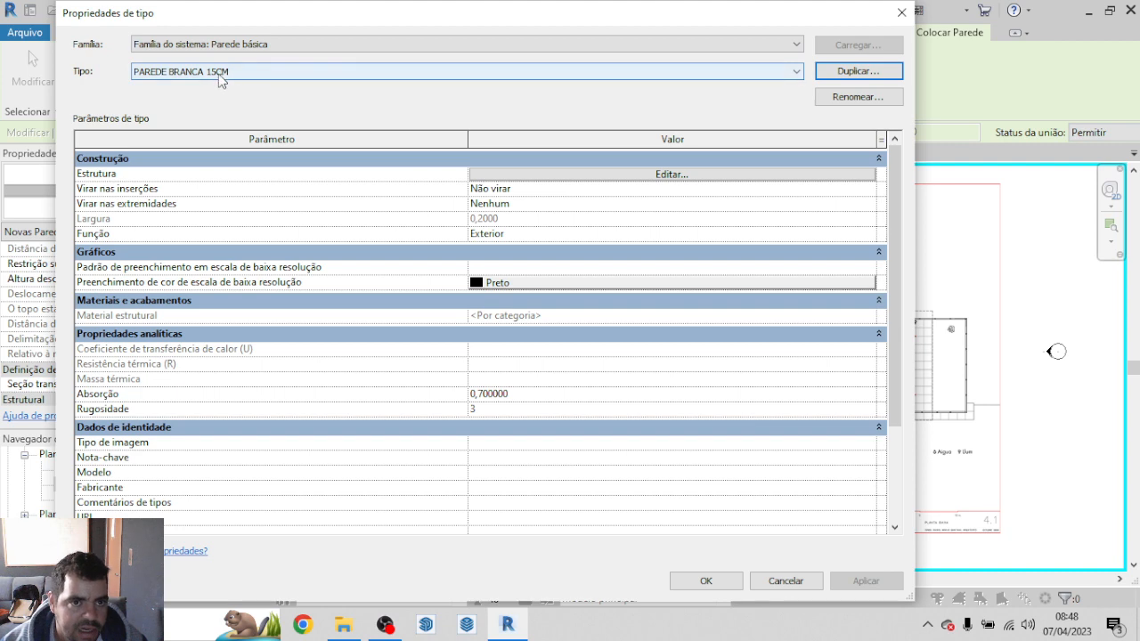
{"action": "left_click", "coordinate": [646, 176]}
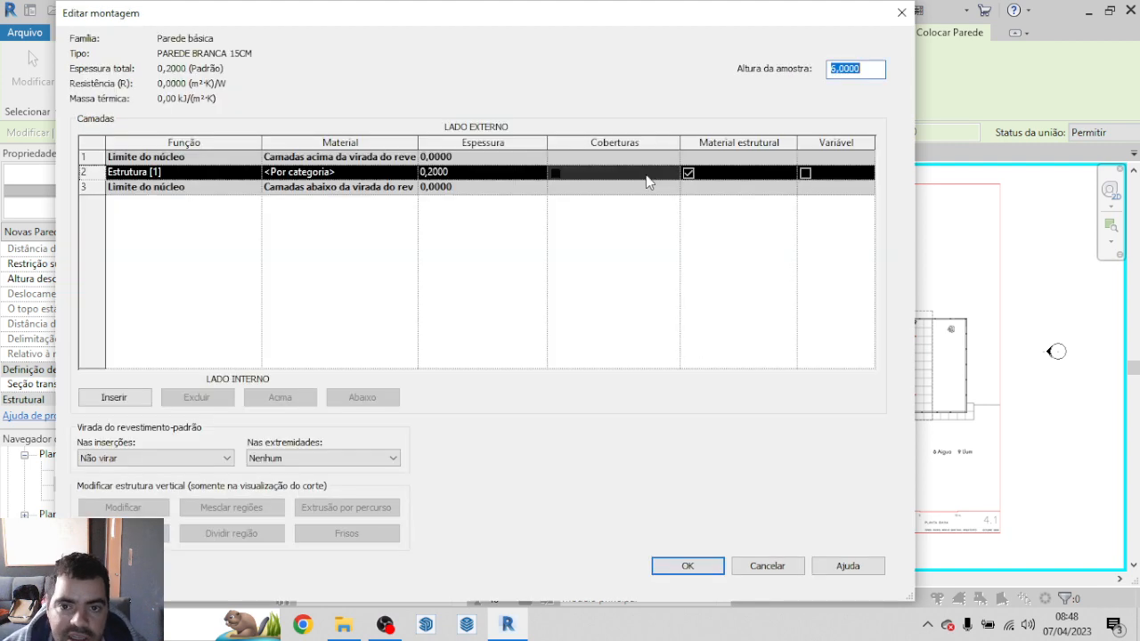
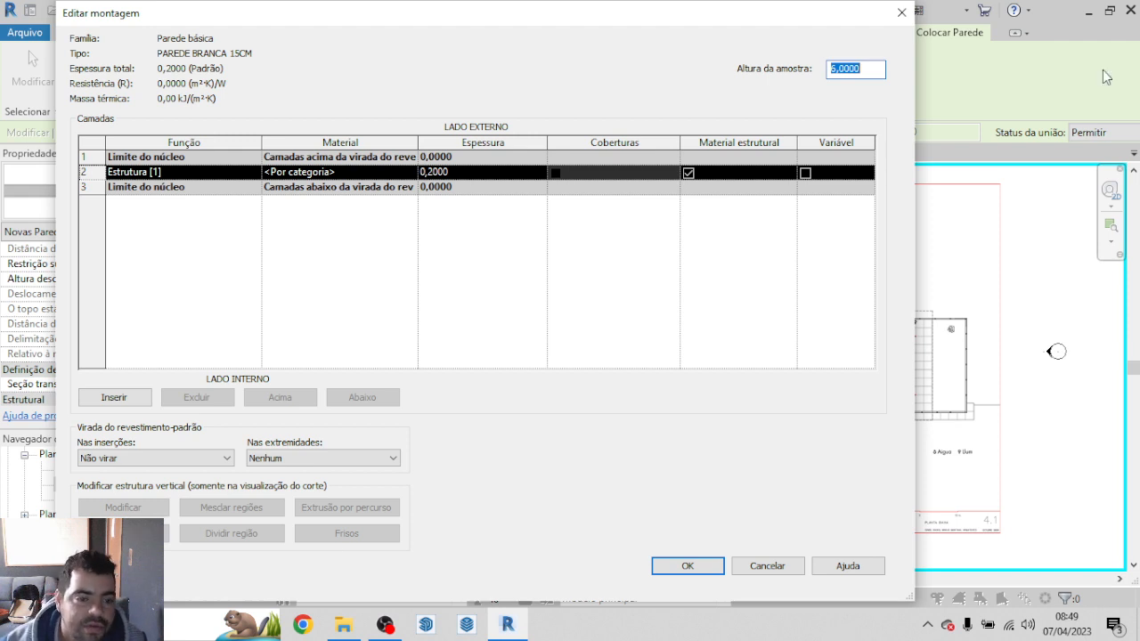
Step: Add a layer to the PAREDE BRANCA 15CM structure and place it outside the core boundary on the exterior side
{"action": "left_click", "coordinate": [137, 400]}
{"action": "left_click", "coordinate": [136, 399]}
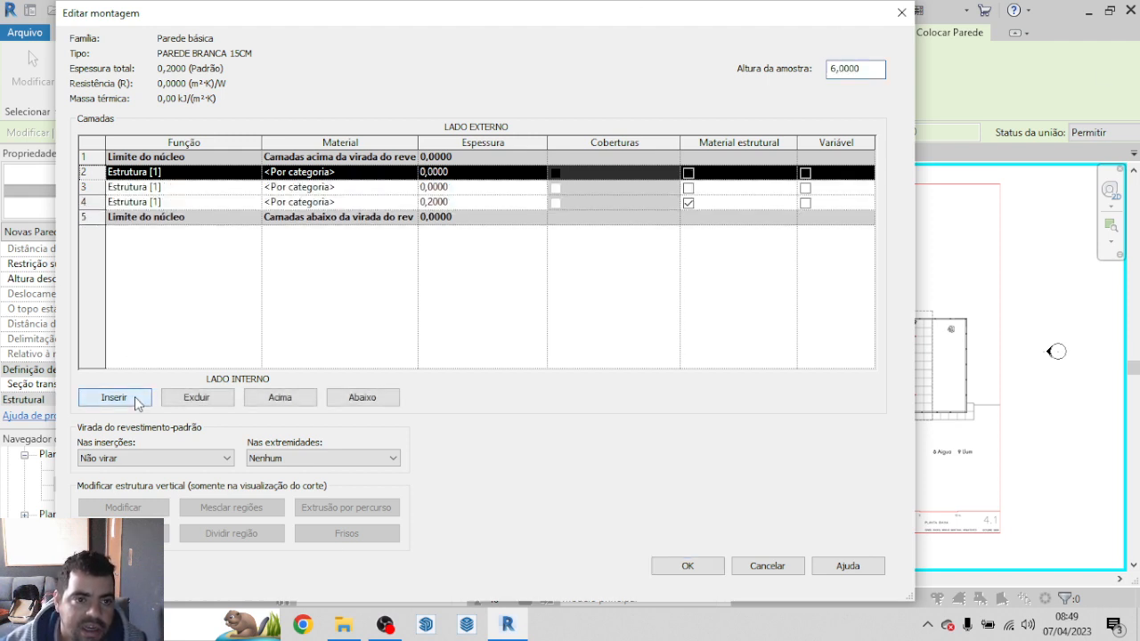
{"action": "left_click", "coordinate": [137, 400]}
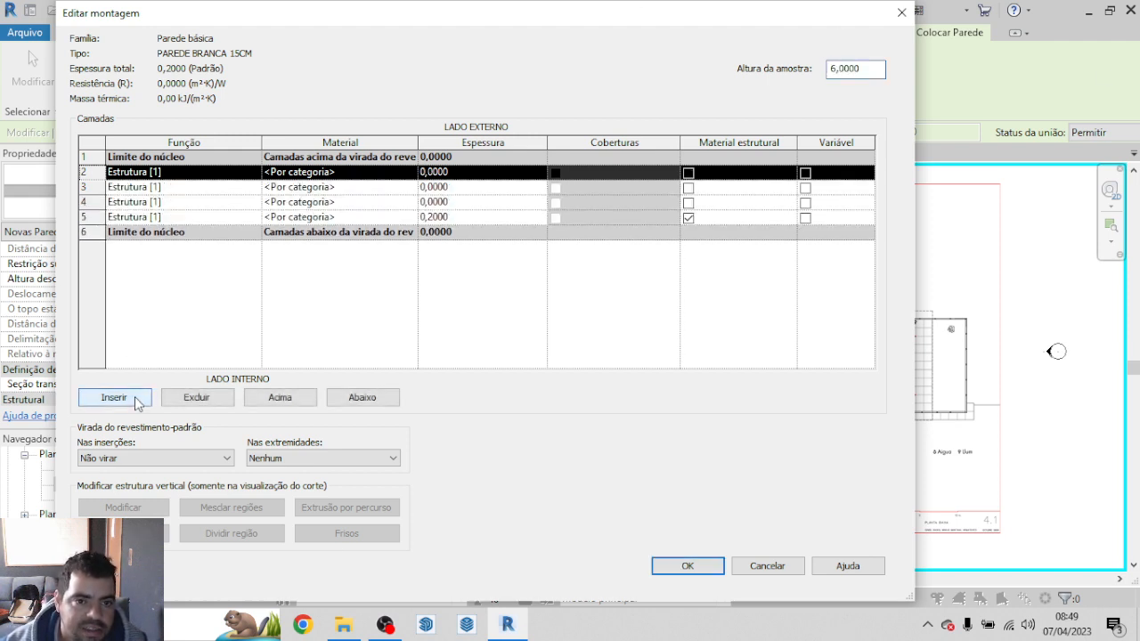
{"action": "left_click", "coordinate": [194, 400]}
{"action": "left_click", "coordinate": [194, 400]}
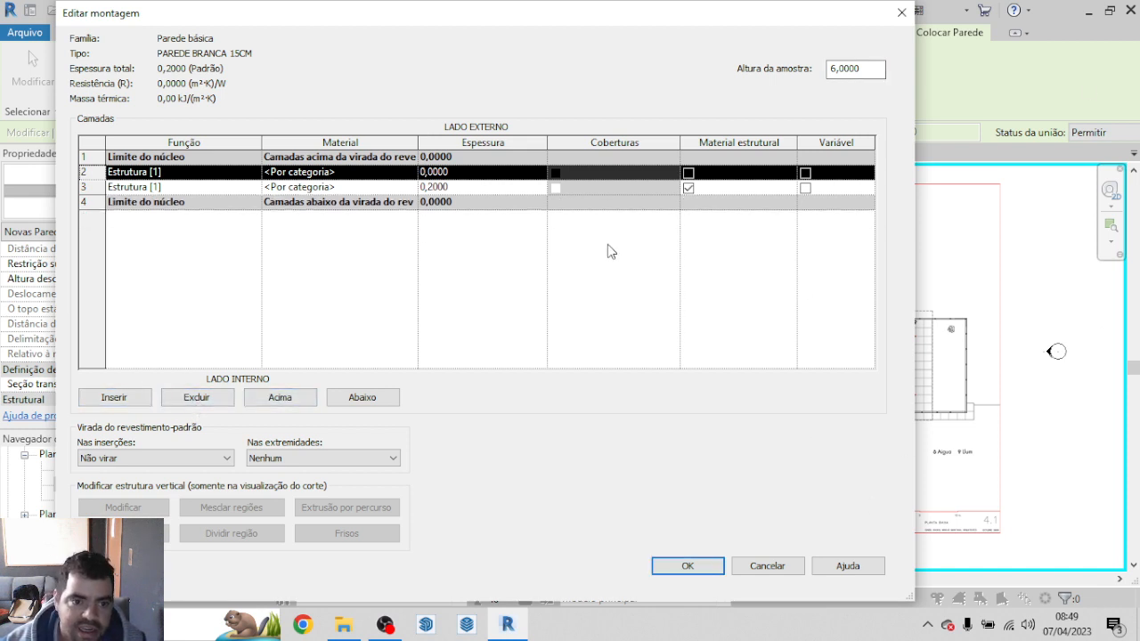
{"action": "left_click", "coordinate": [294, 401]}
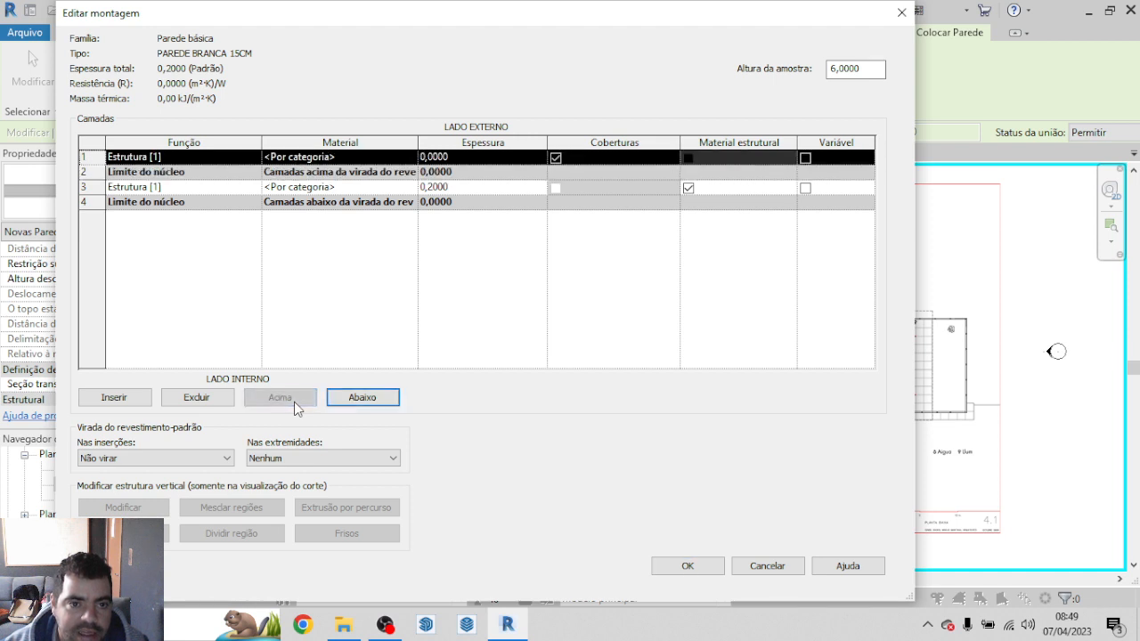
Step: Add a second finish layer and place it beyond the core boundary on the interior side
{"action": "left_click", "coordinate": [114, 397]}
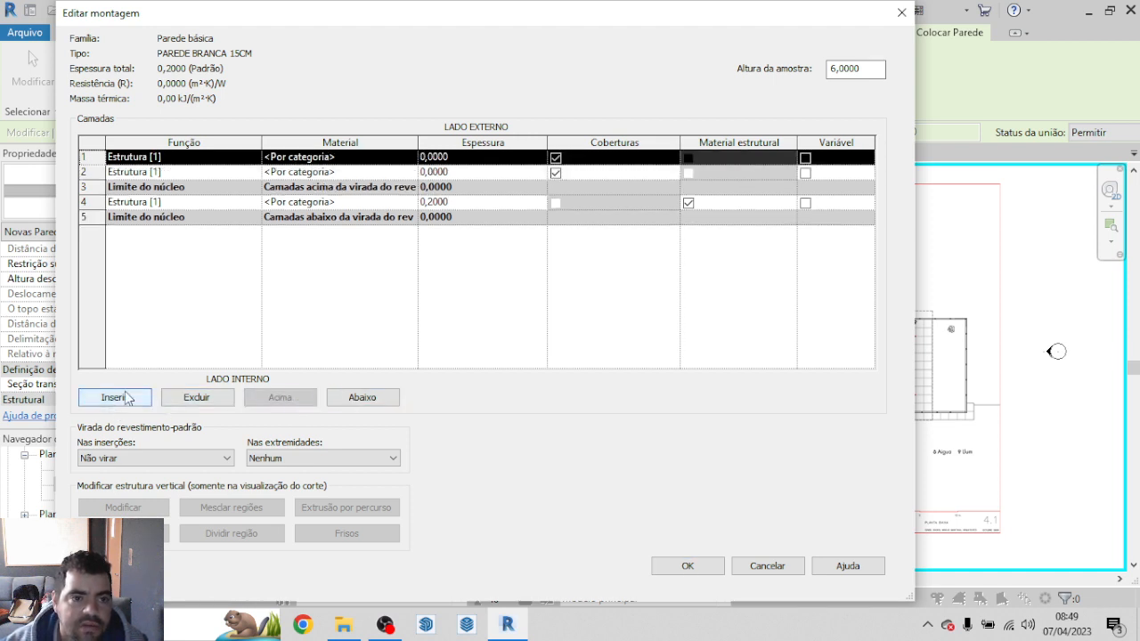
{"action": "left_click", "coordinate": [292, 169]}
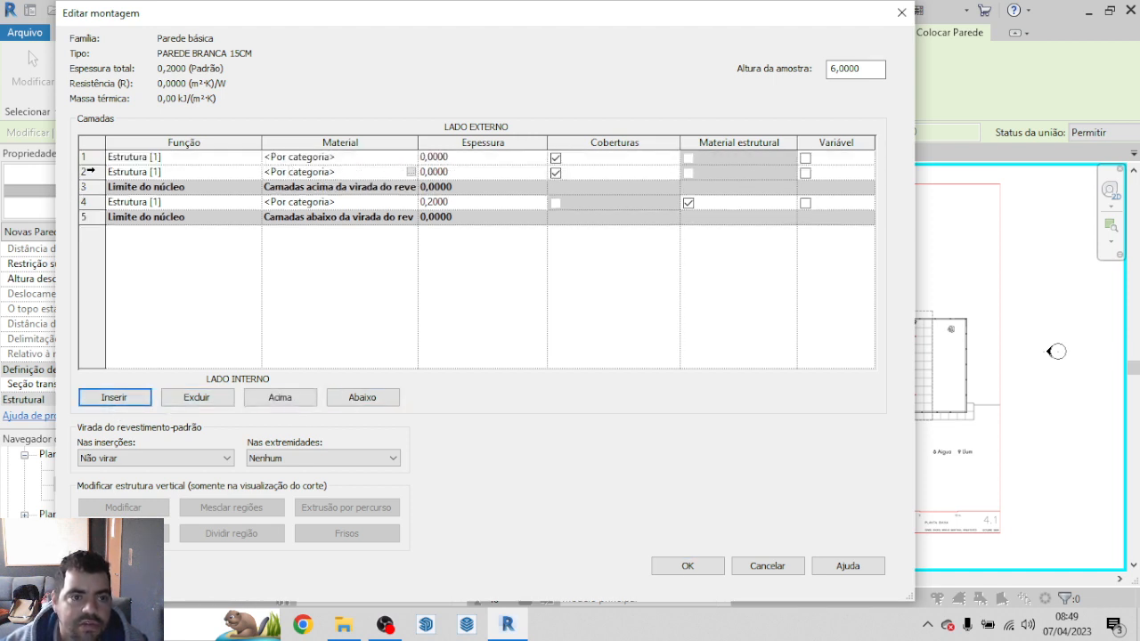
{"action": "left_click", "coordinate": [89, 171]}
{"action": "left_click", "coordinate": [374, 404]}
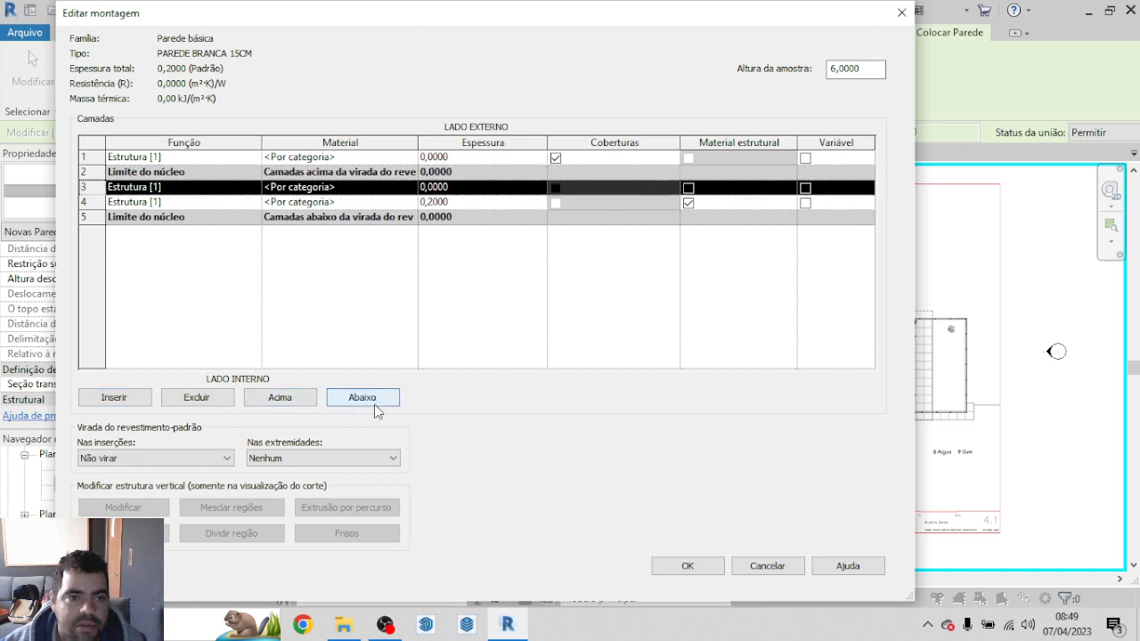
{"action": "left_click", "coordinate": [374, 404]}
{"action": "left_click", "coordinate": [374, 404]}
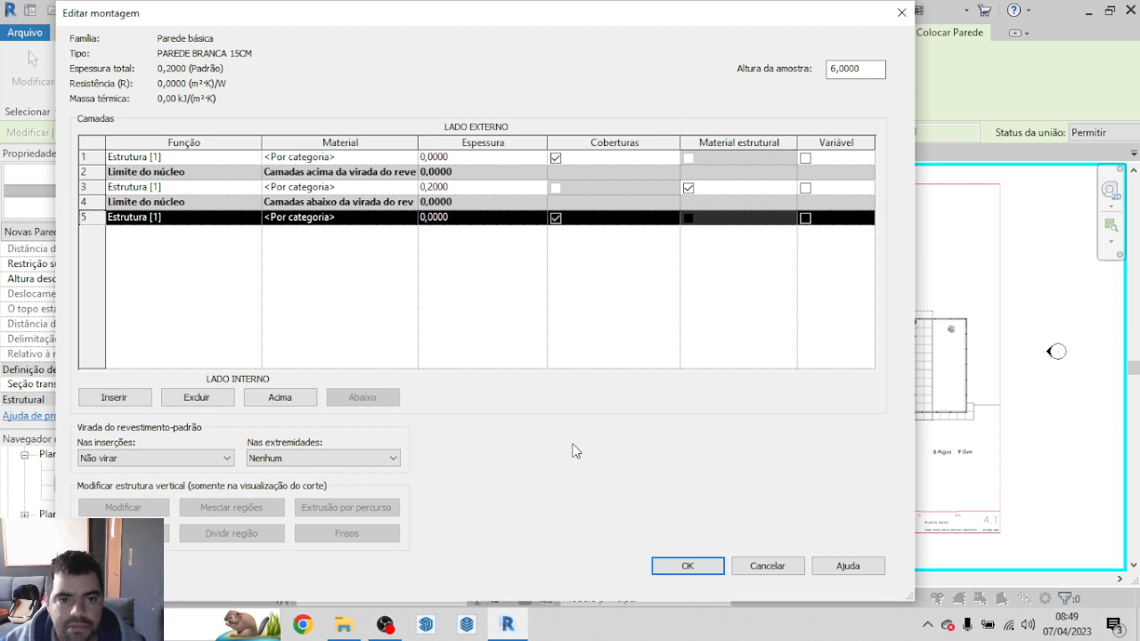
Step: Set the thickness of both the exterior and interior layers outside the core to 0,01
{"action": "left_click", "coordinate": [438, 158]}
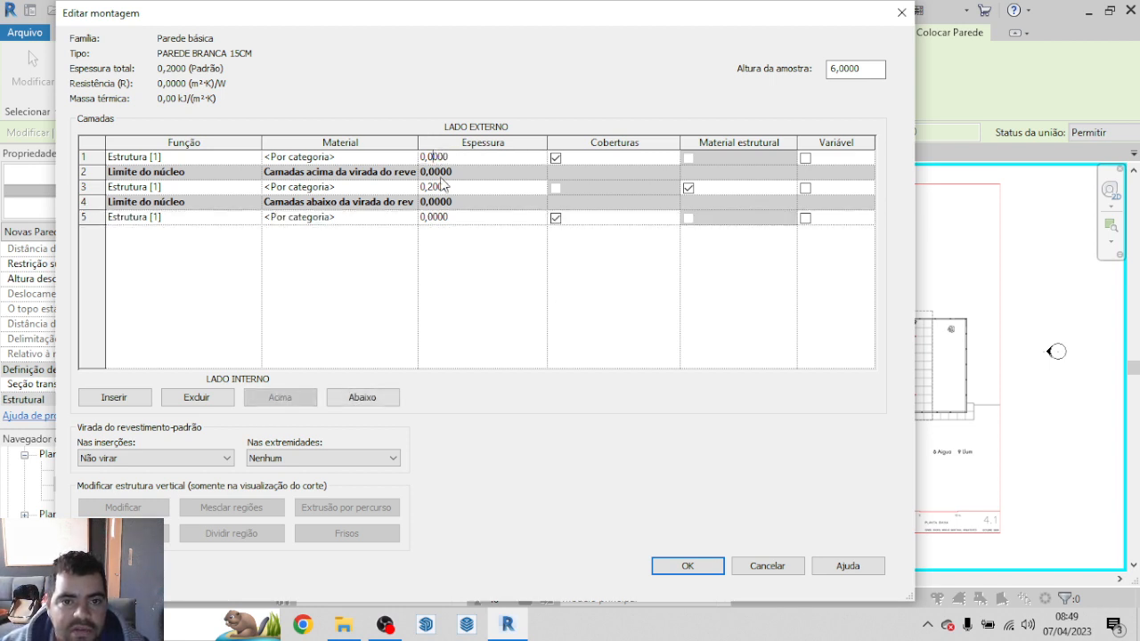
{"action": "type", "text": "1"}
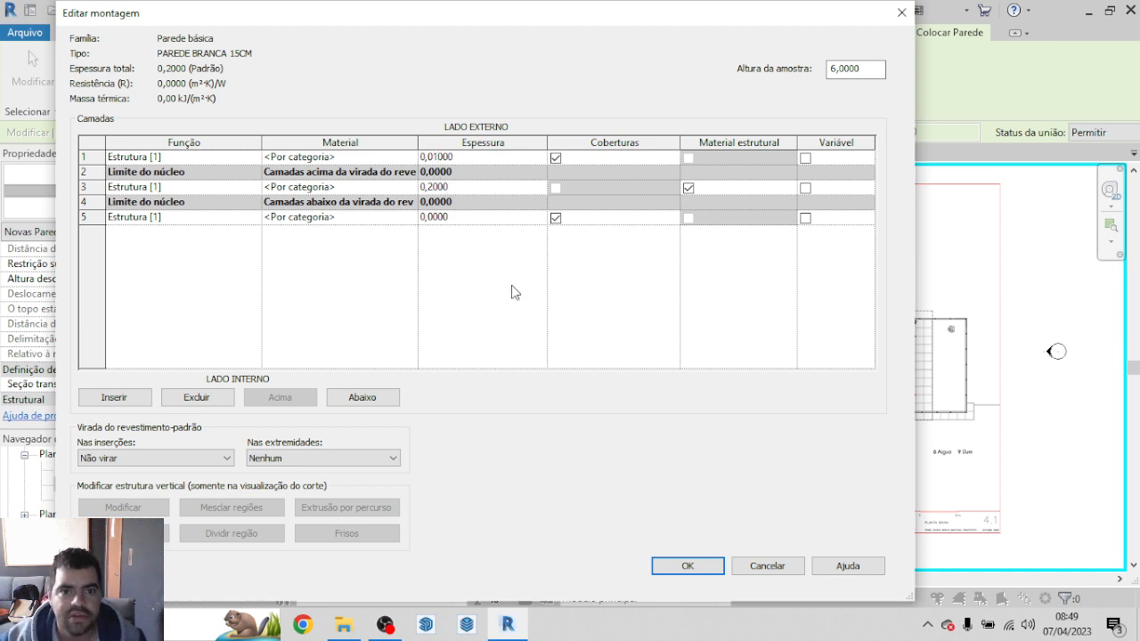
{"action": "left_click", "coordinate": [432, 187]}
{"action": "left_click", "coordinate": [435, 217]}
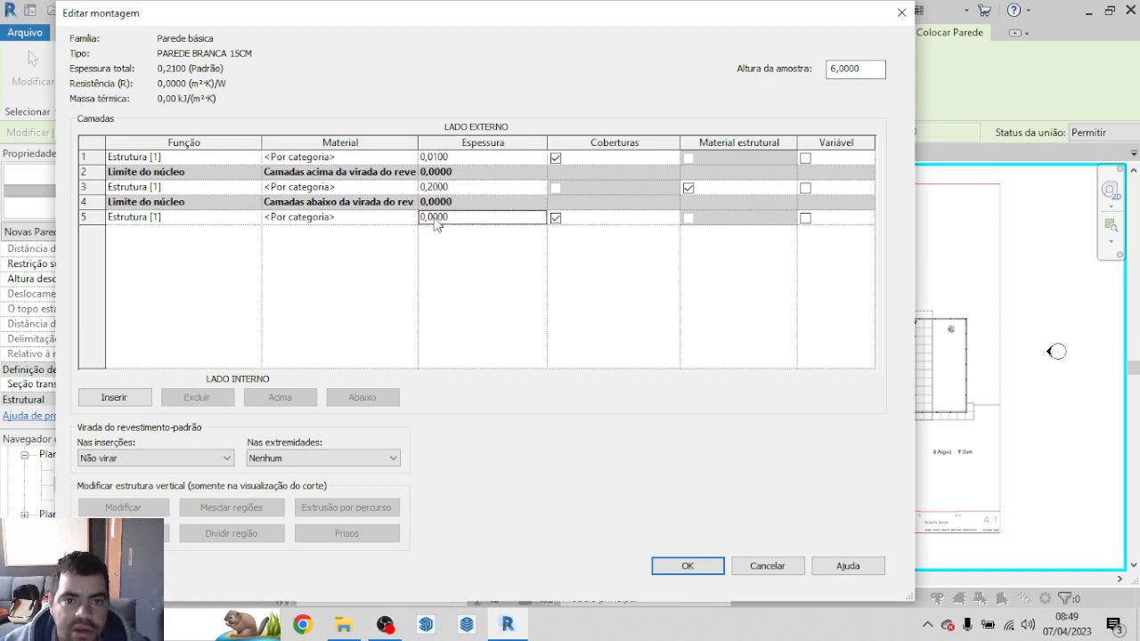
{"action": "type", "text": "1"}
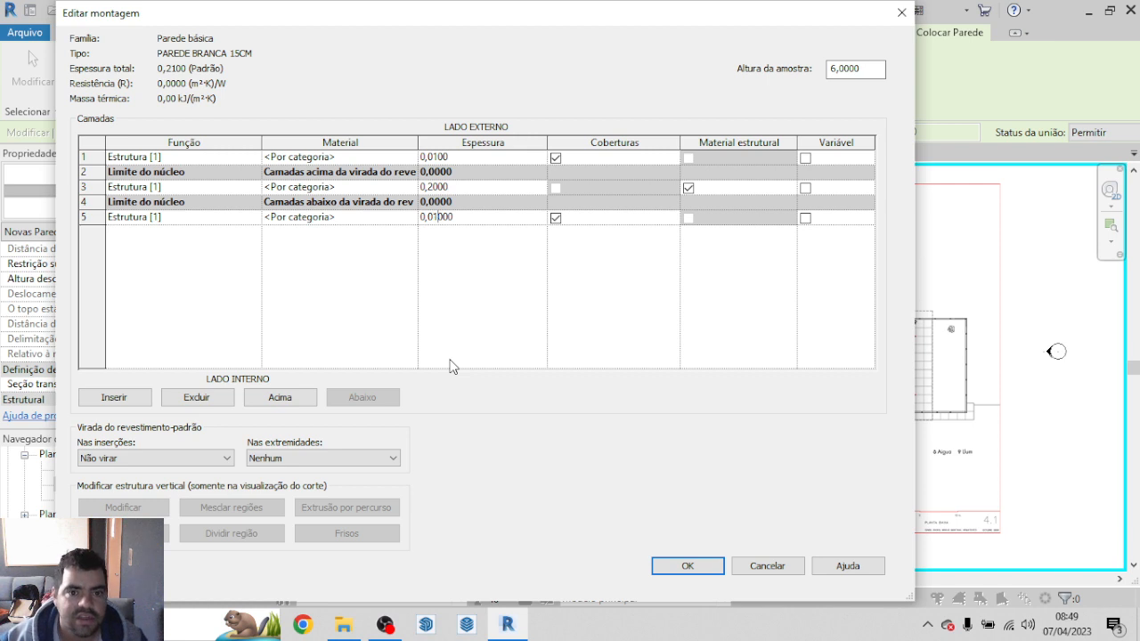
{"action": "key", "text": "Return"}
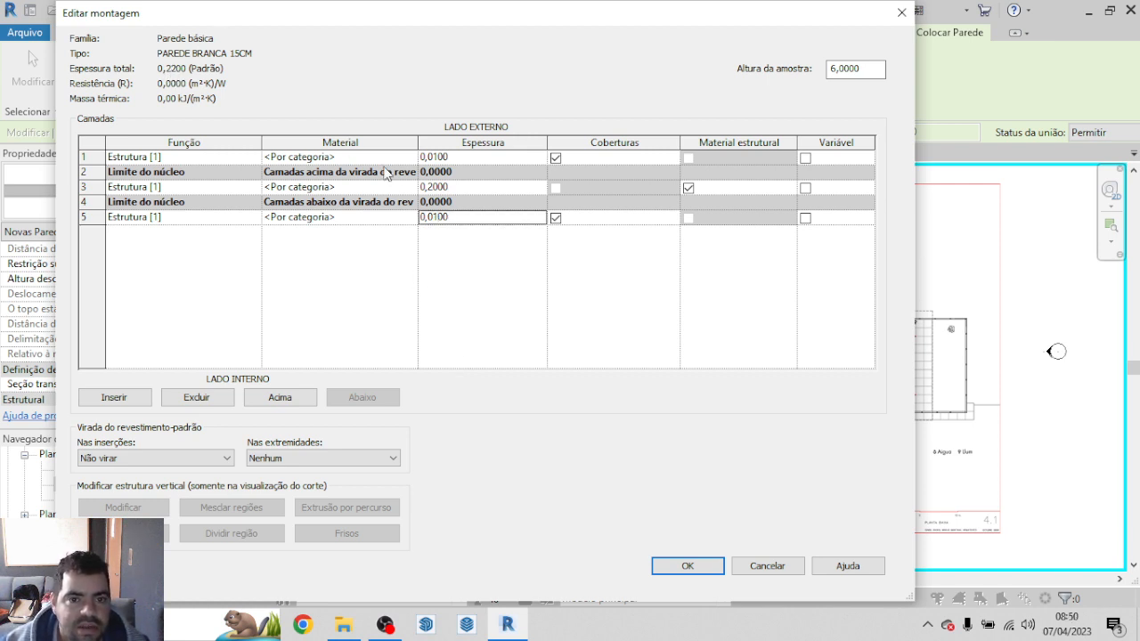
Step: Set the thickness of the structural core layer to 0,13
{"action": "left_click", "coordinate": [435, 188]}
{"action": "left_click", "coordinate": [436, 189]}
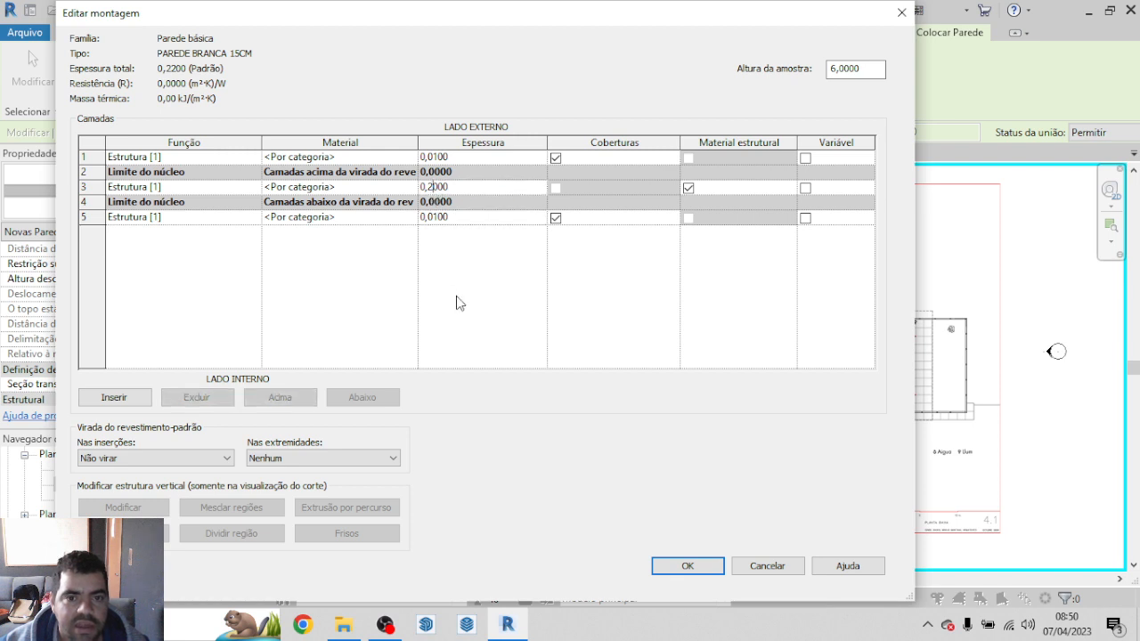
{"action": "key", "text": "BackSpace"}
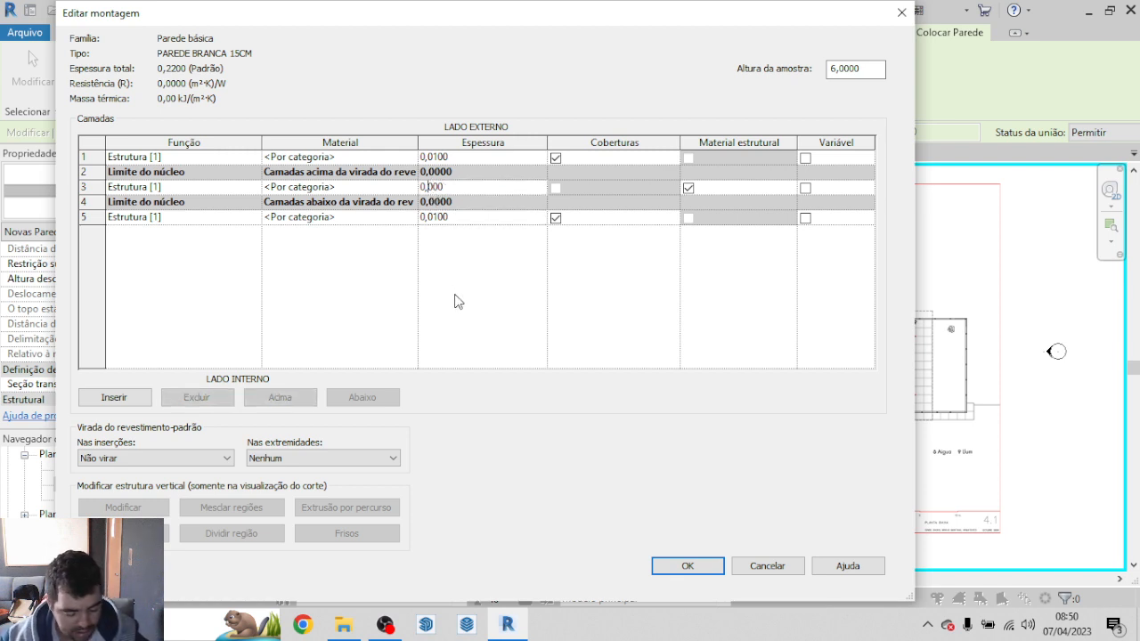
{"action": "type", "text": "13"}
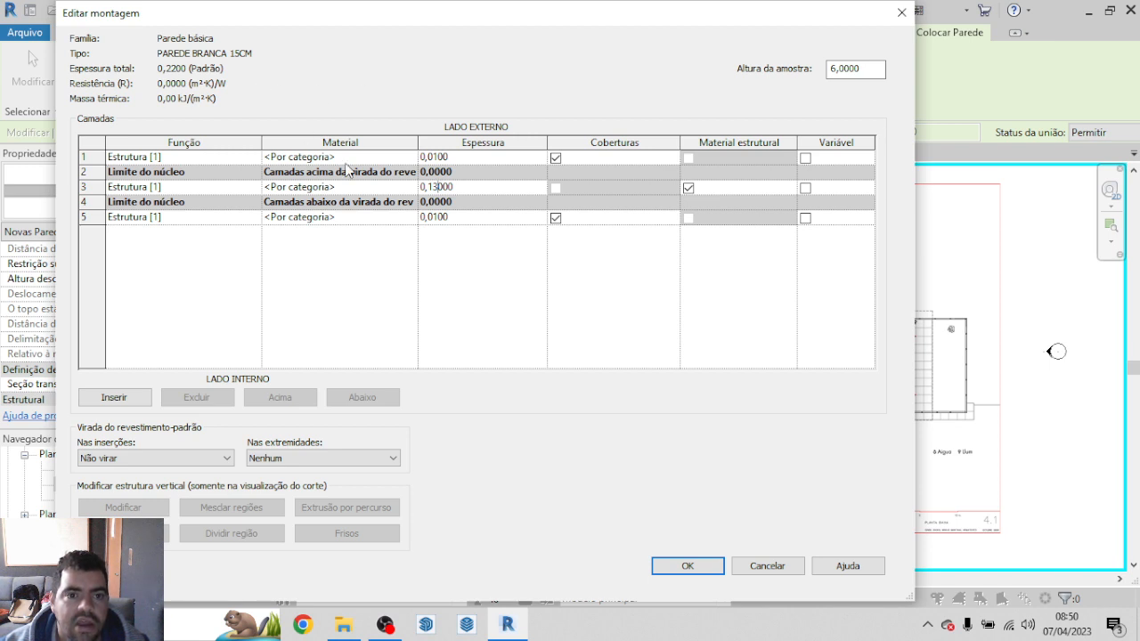
{"action": "left_click", "coordinate": [442, 156]}
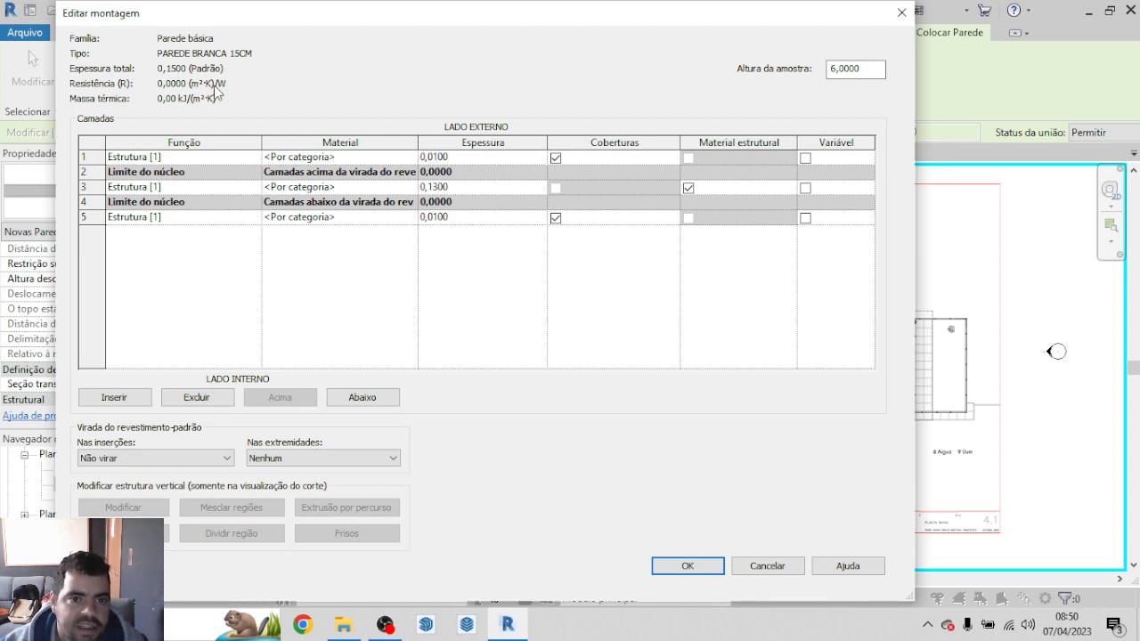
Step: Find the brick material and assign Tijolo, Comum to the structural core layer
{"action": "left_click", "coordinate": [415, 188]}
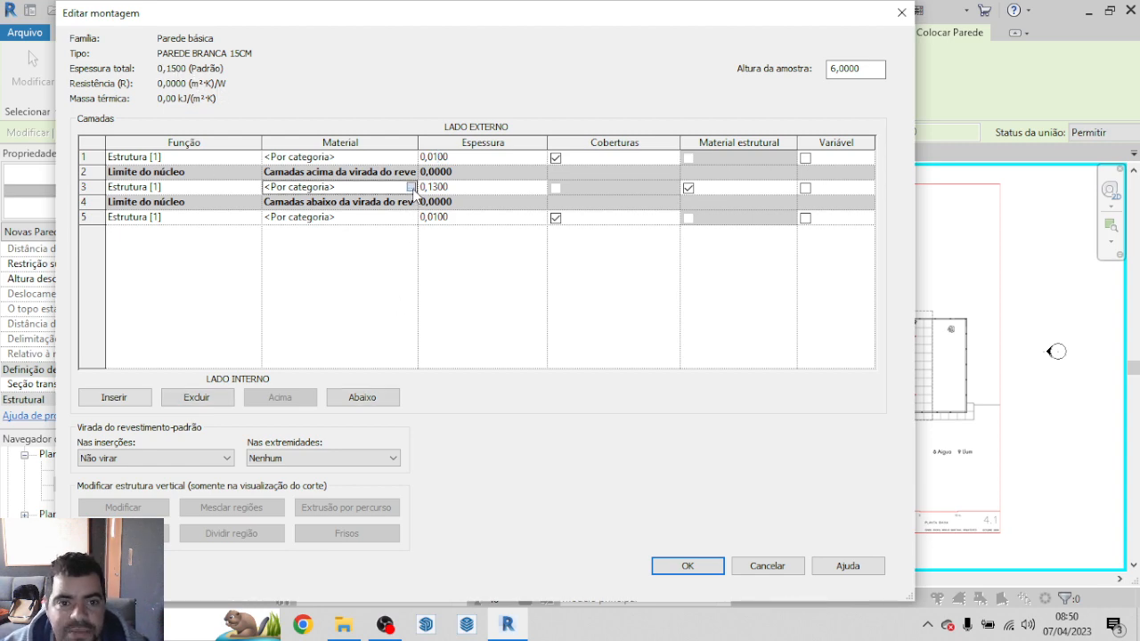
{"action": "left_click", "coordinate": [411, 187]}
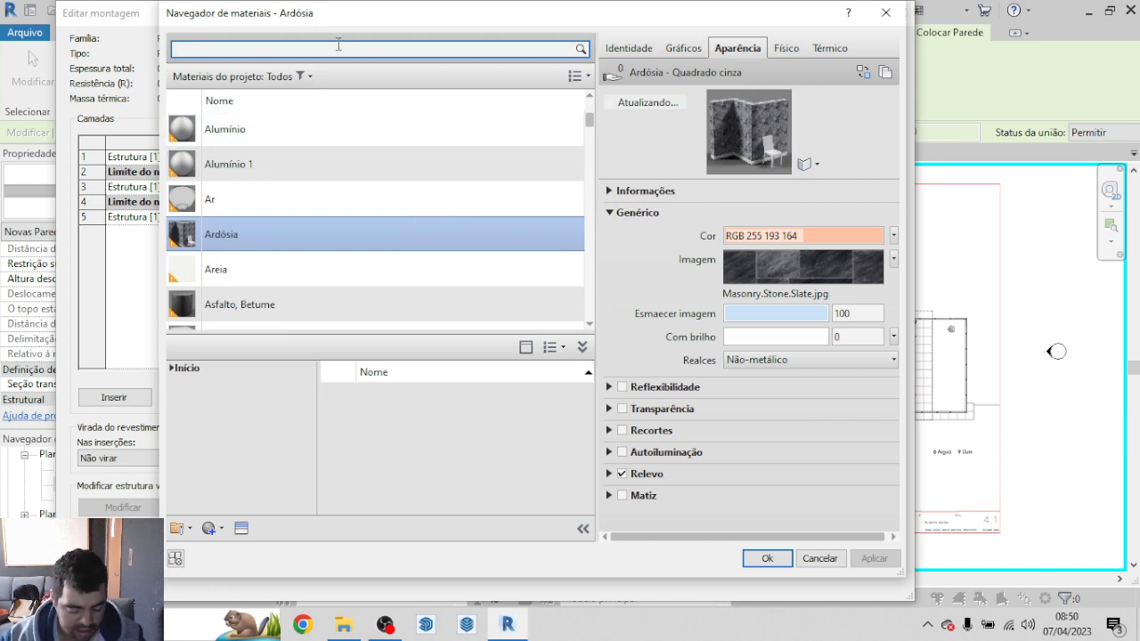
{"action": "type", "text": "TI"}
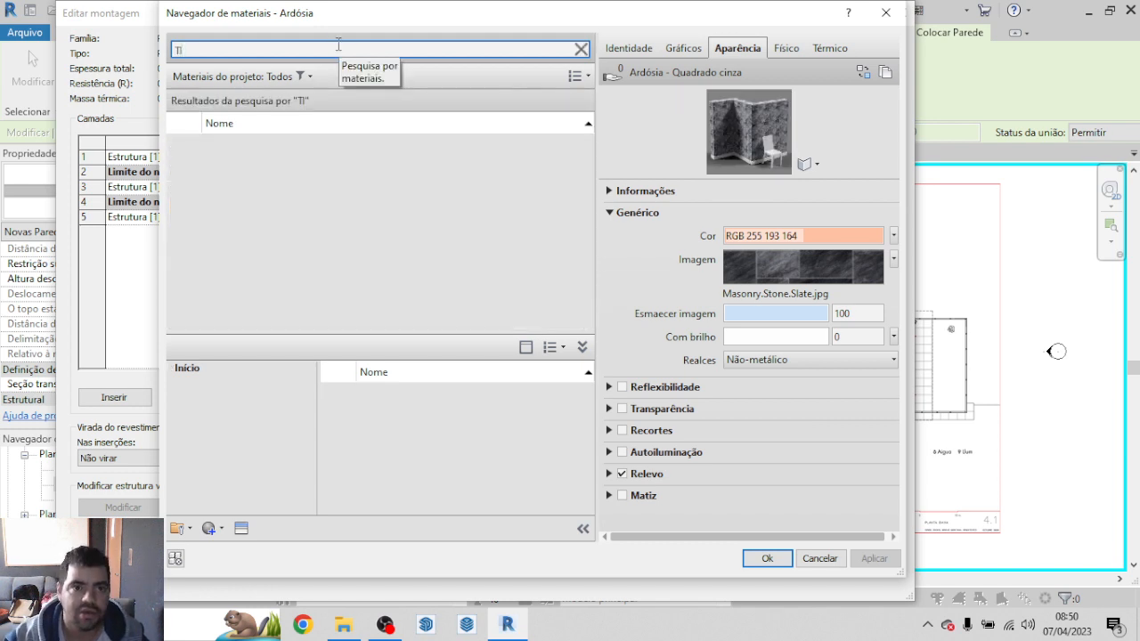
{"action": "type", "text": "JOLO"}
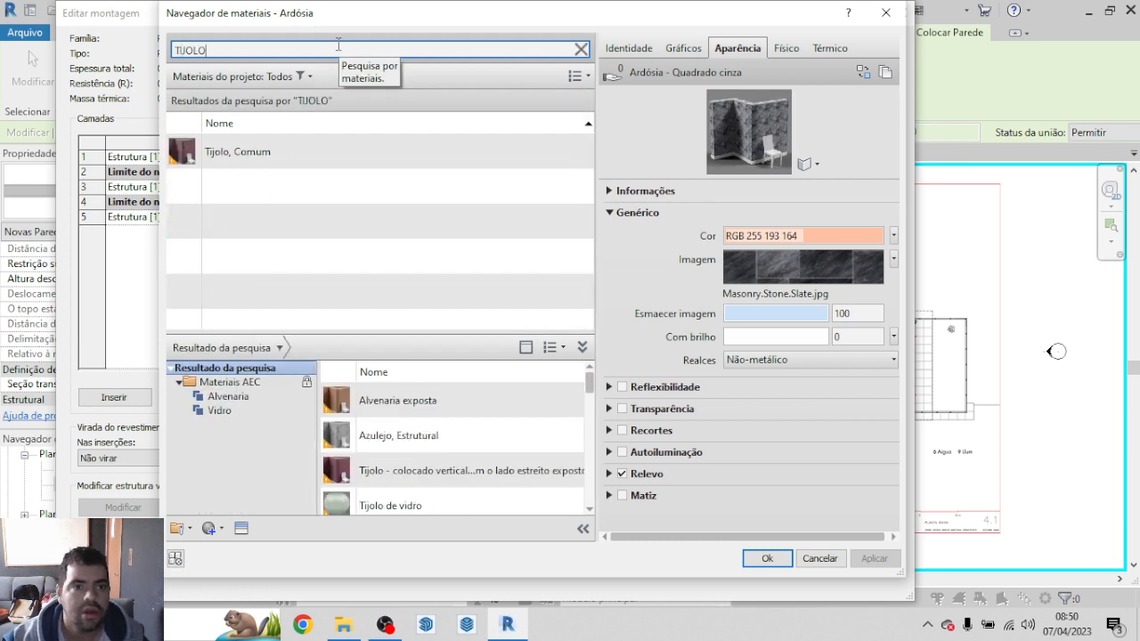
{"action": "left_click", "coordinate": [230, 153]}
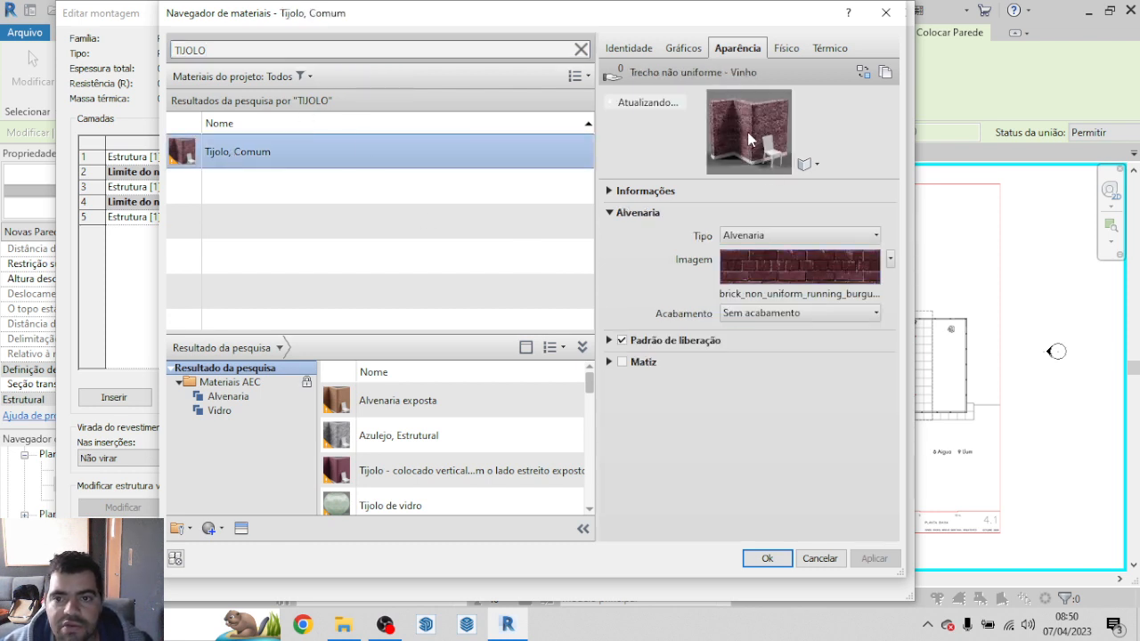
{"action": "left_click_drag", "start_coordinate": [791, 181], "coordinate": [787, 308]}
{"action": "left_click", "coordinate": [762, 558]}
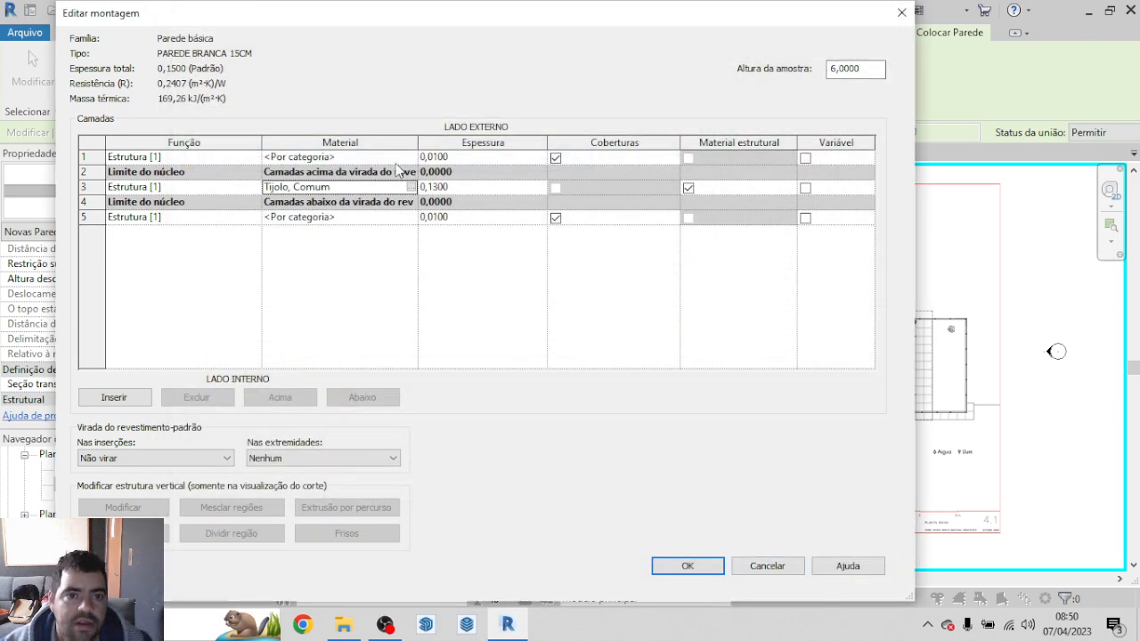
Step: Search the materials for cement and assign Concreto, Faixa de areia/cimento to the exterior layer
{"action": "left_click", "coordinate": [355, 158]}
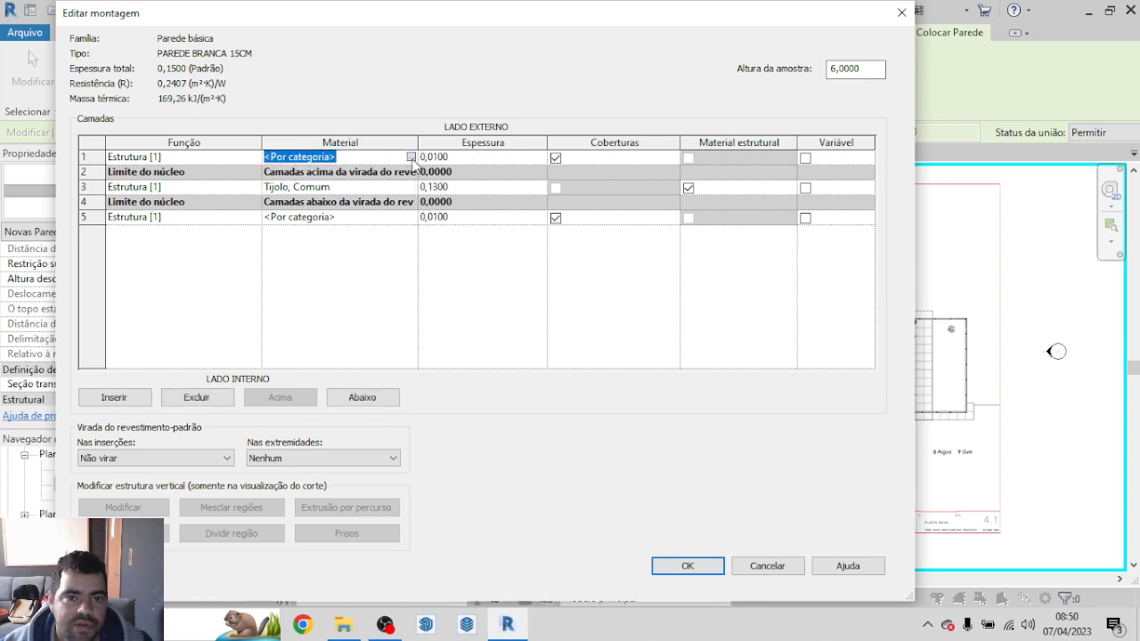
{"action": "left_click", "coordinate": [410, 158]}
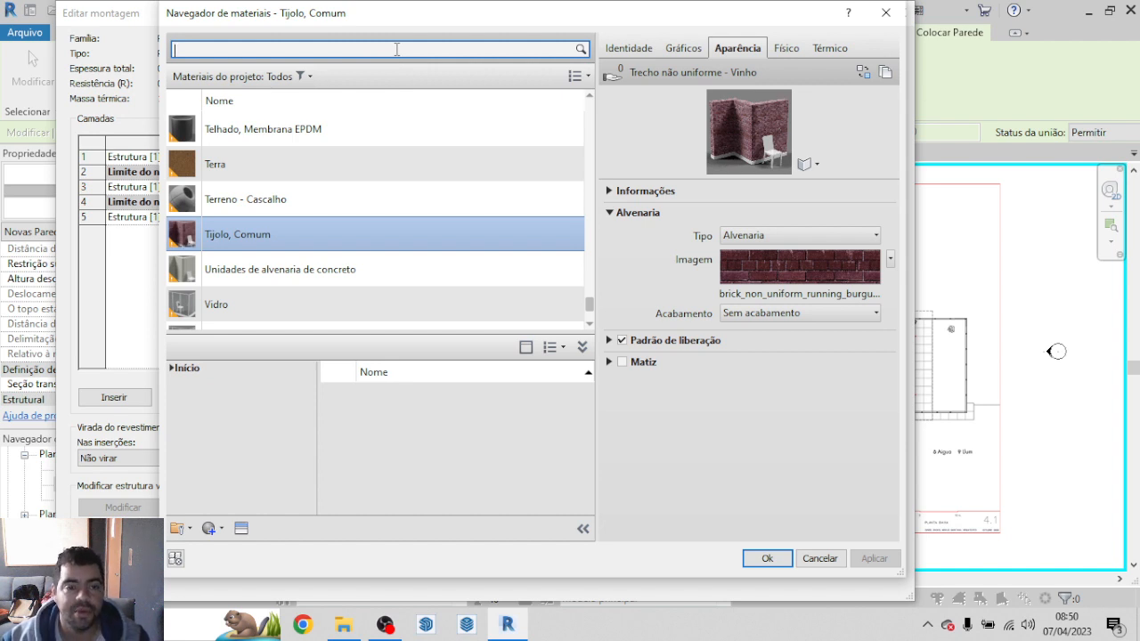
{"action": "type", "text": "CONCTRE"}
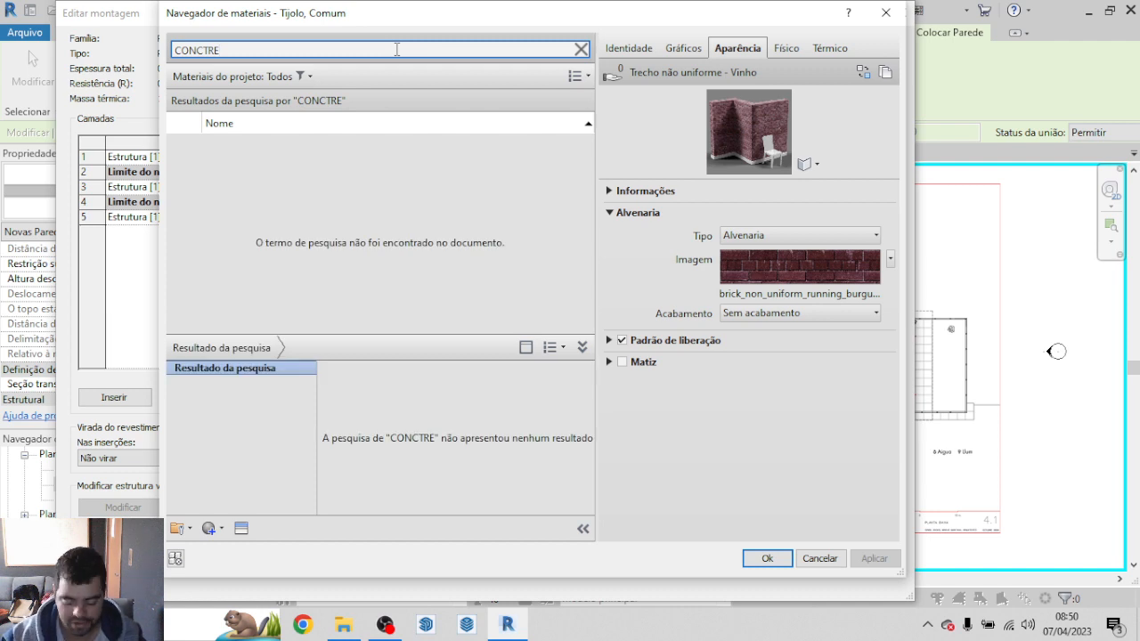
{"action": "key", "text": "BackSpace"}
{"action": "key", "text": "BackSpace"}
{"action": "key", "text": "BackSpace"}
{"action": "key", "text": "BackSpace"}
{"action": "key", "text": "BackSpace"}
{"action": "key", "text": "BackSpace"}
{"action": "key", "text": "BackSpace"}
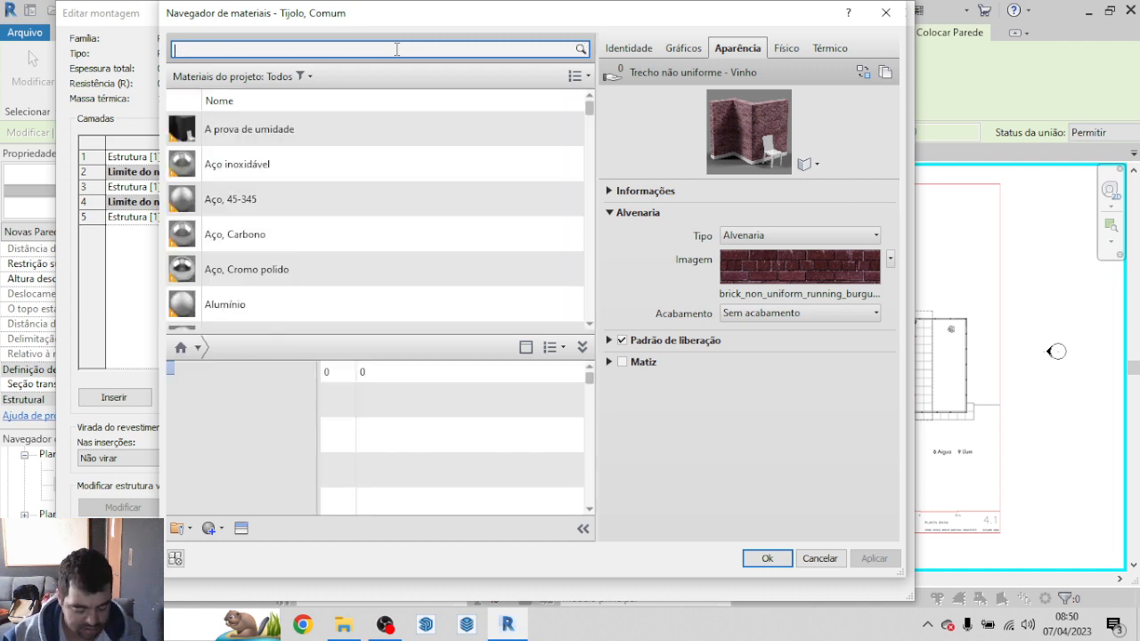
{"action": "type", "text": "CIMENTO"}
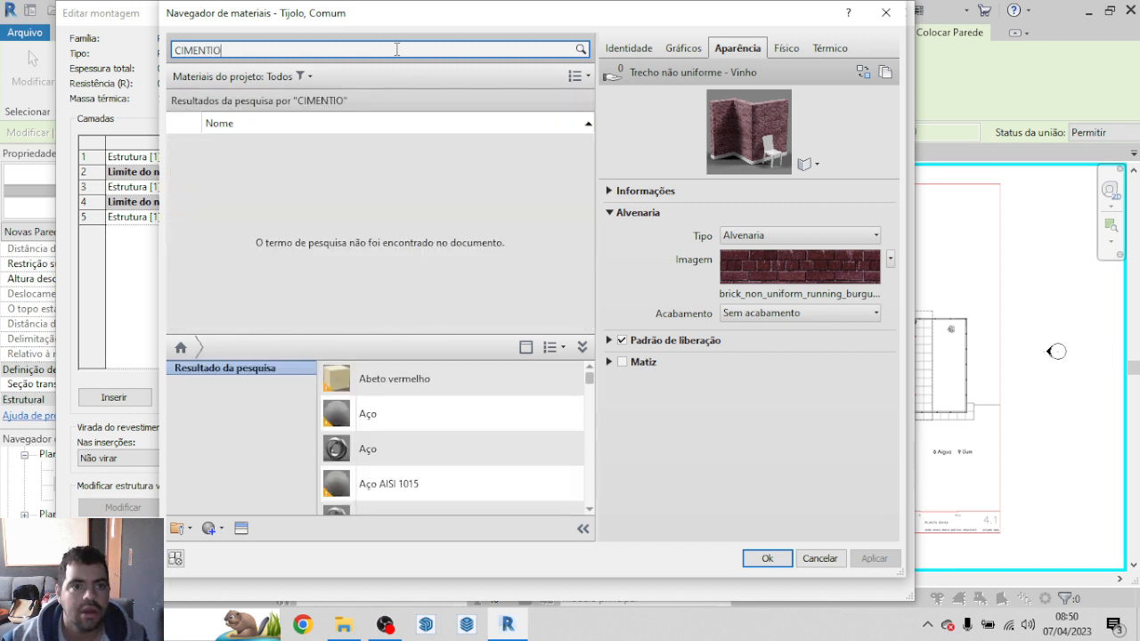
{"action": "key", "text": "BackSpace"}
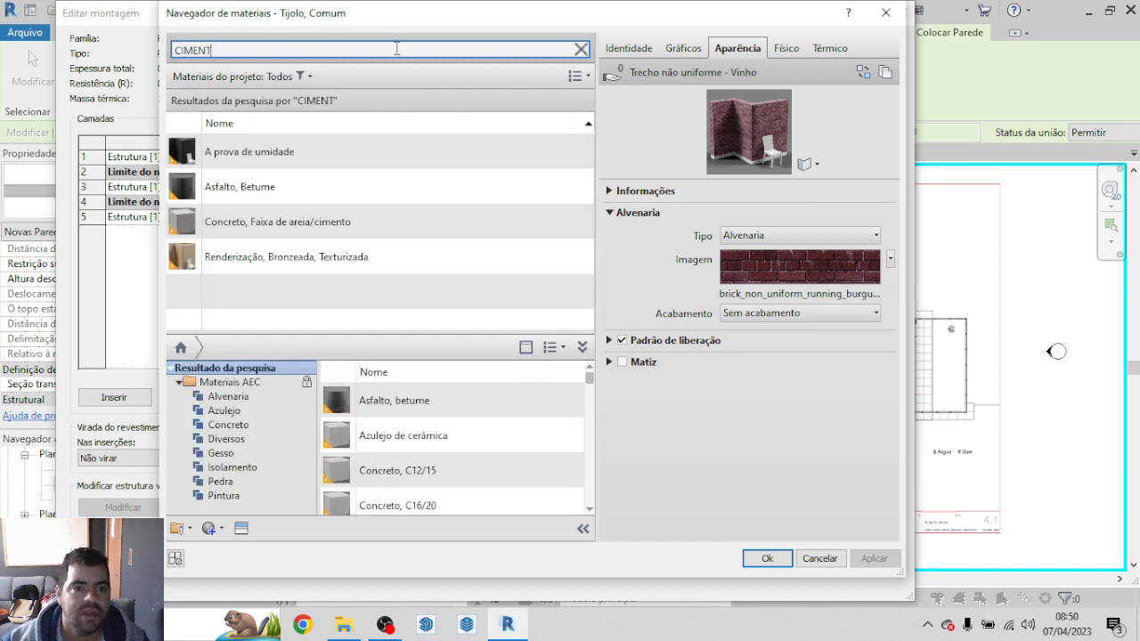
{"action": "left_click", "coordinate": [356, 222]}
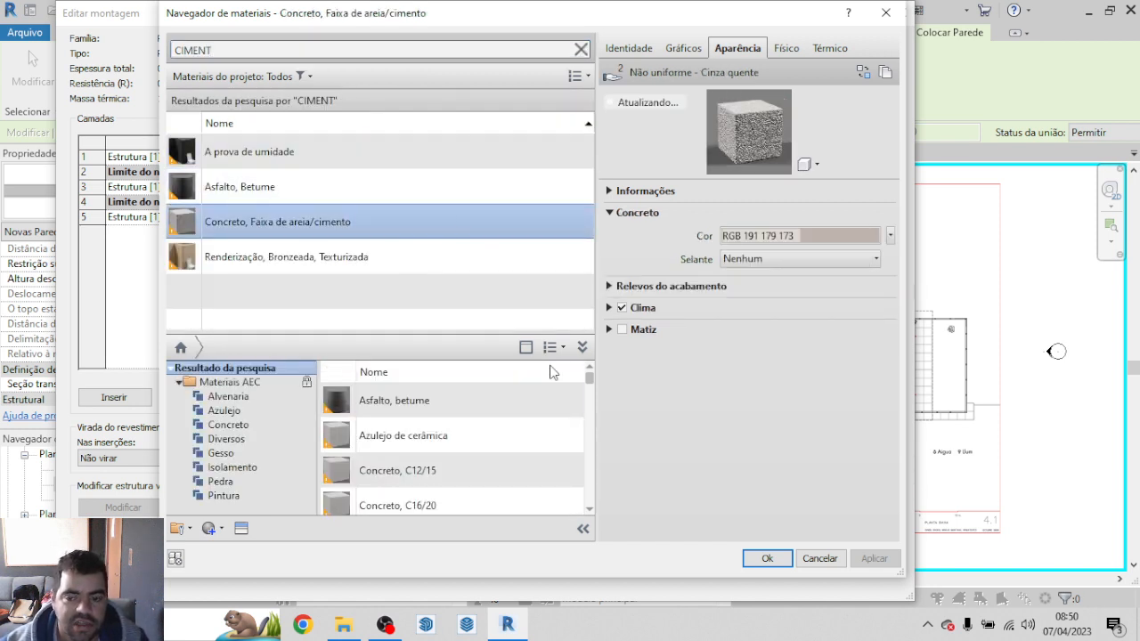
{"action": "left_click", "coordinate": [766, 559]}
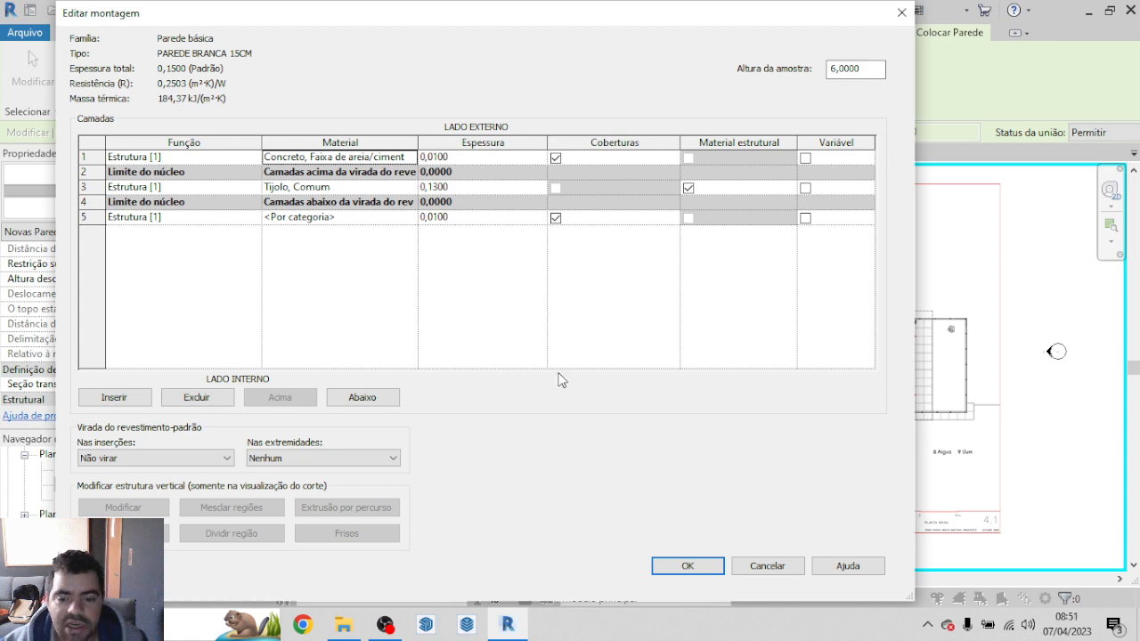
Step: Assign the same Concreto, Faixa de areia/cimento material to the interior layer
{"action": "left_click", "coordinate": [405, 219]}
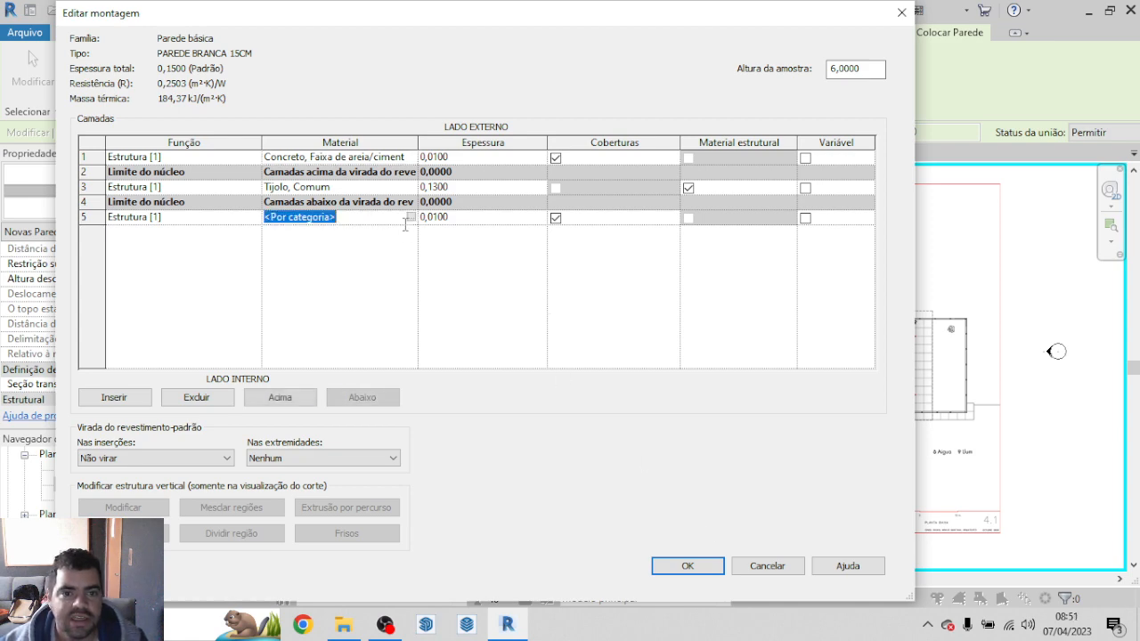
{"action": "left_click", "coordinate": [409, 217]}
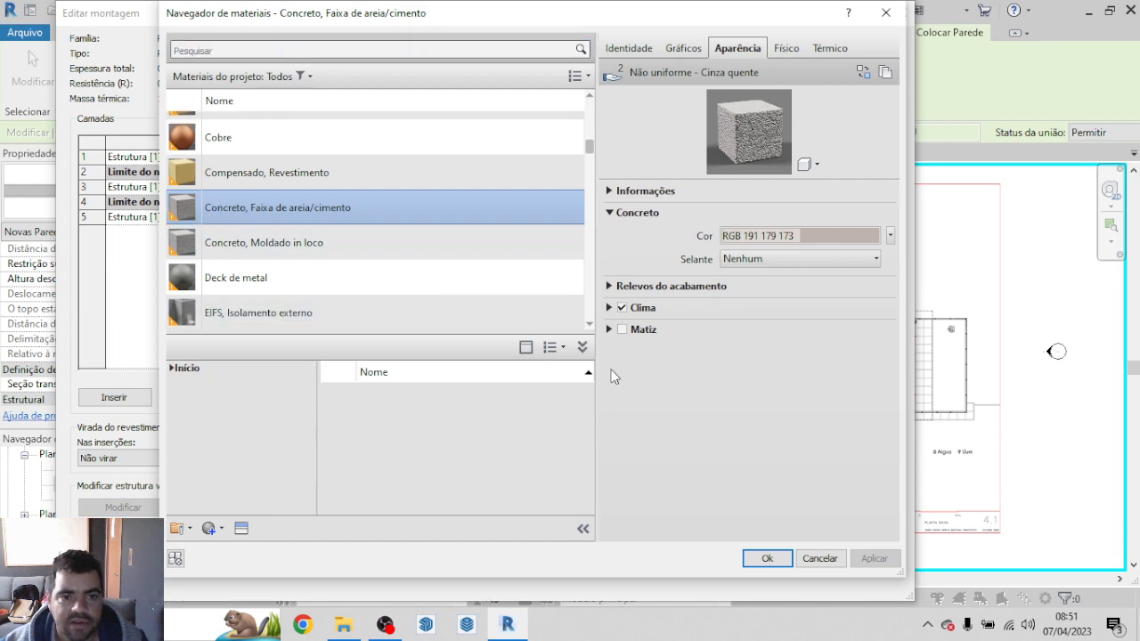
{"action": "left_click", "coordinate": [764, 558]}
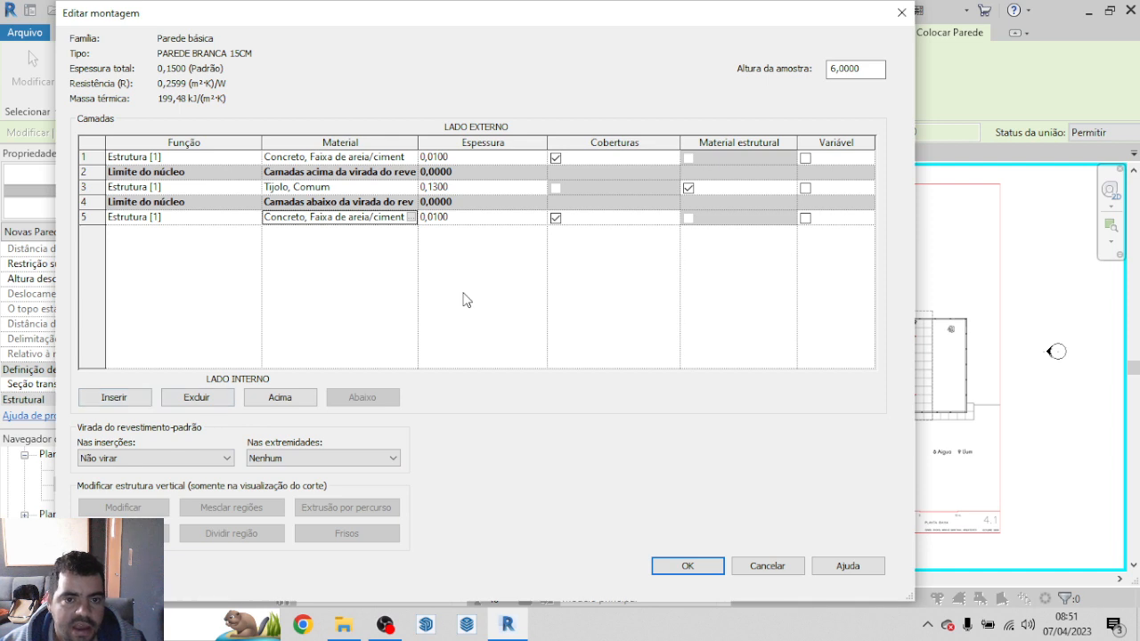
Step: Insert two new layers, placing one as the outermost exterior layer and the other as the innermost interior layer
{"action": "left_click", "coordinate": [113, 397]}
{"action": "left_click", "coordinate": [113, 397]}
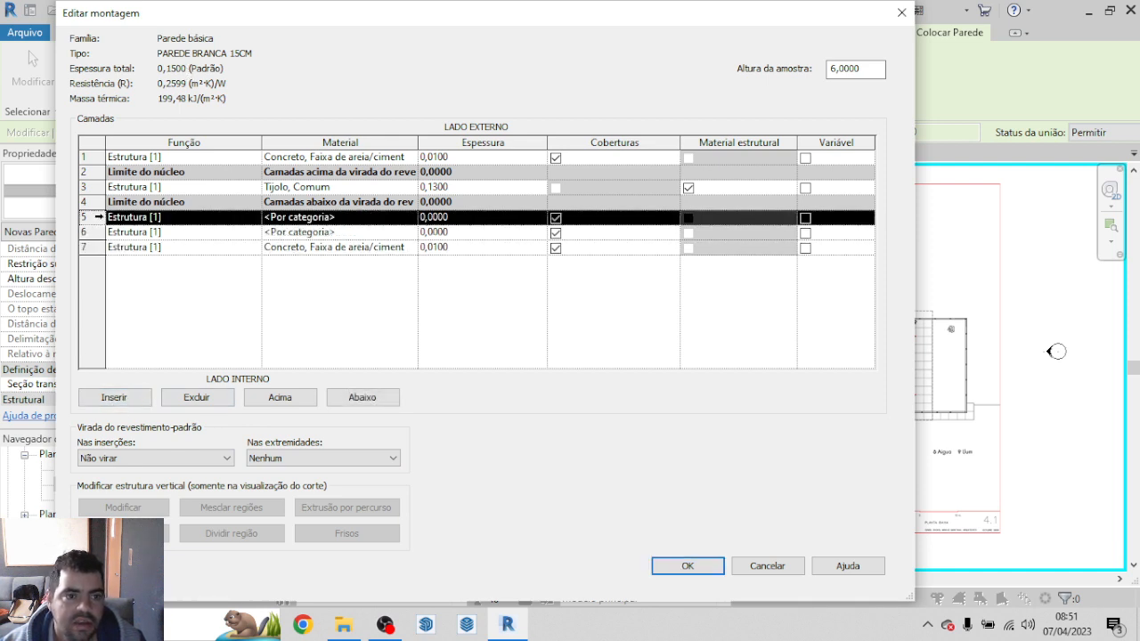
{"action": "left_click", "coordinate": [280, 400]}
{"action": "left_click", "coordinate": [280, 399]}
{"action": "left_click", "coordinate": [280, 400]}
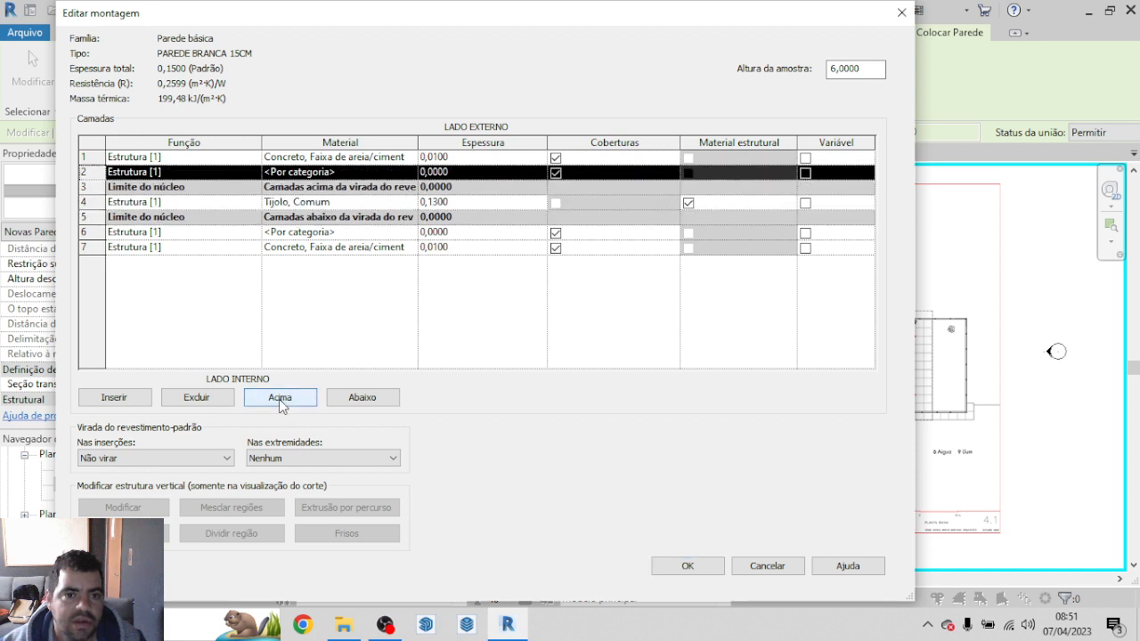
{"action": "left_click", "coordinate": [280, 400]}
{"action": "left_click", "coordinate": [158, 233]}
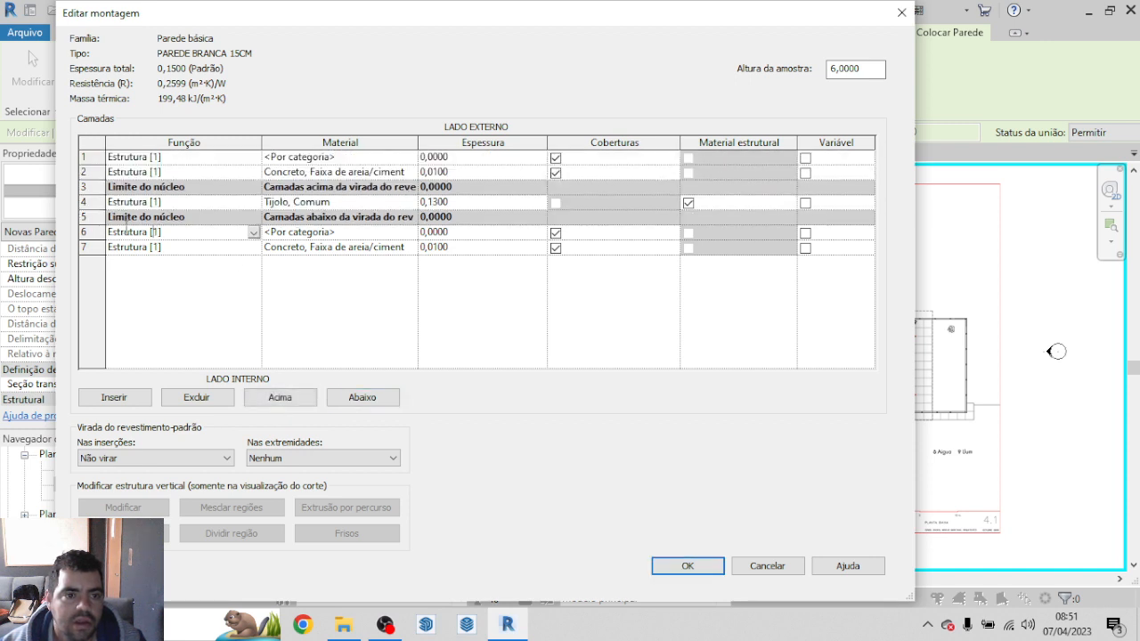
{"action": "left_click", "coordinate": [93, 233]}
{"action": "left_click", "coordinate": [372, 398]}
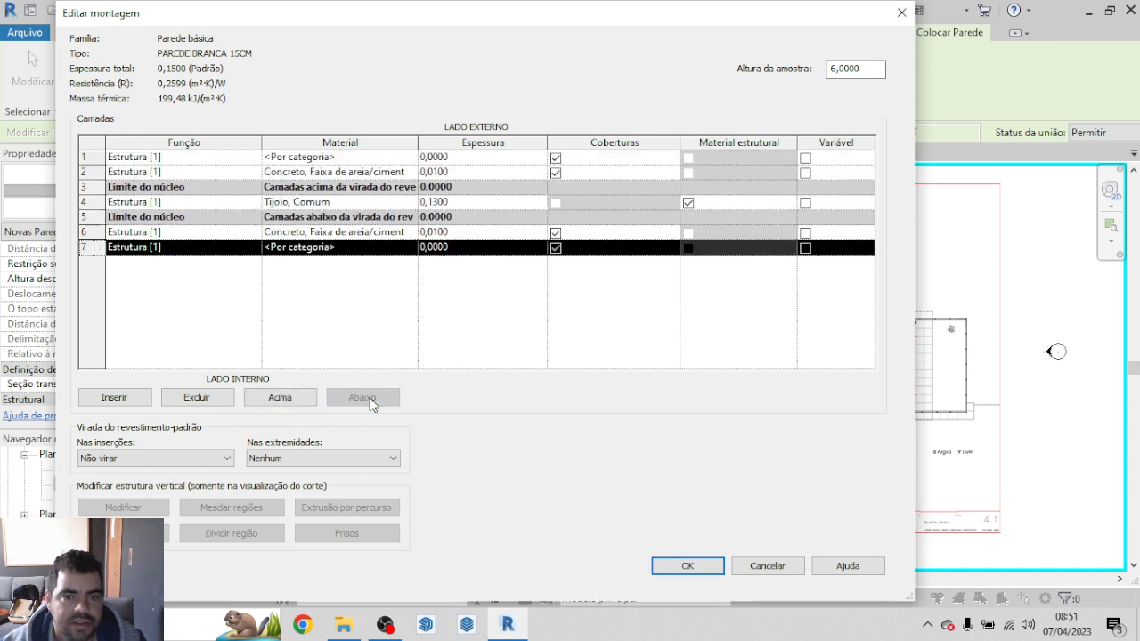
Step: Set the thickness of both new uncategorised finish layers to 0,001
{"action": "left_click", "coordinate": [452, 159]}
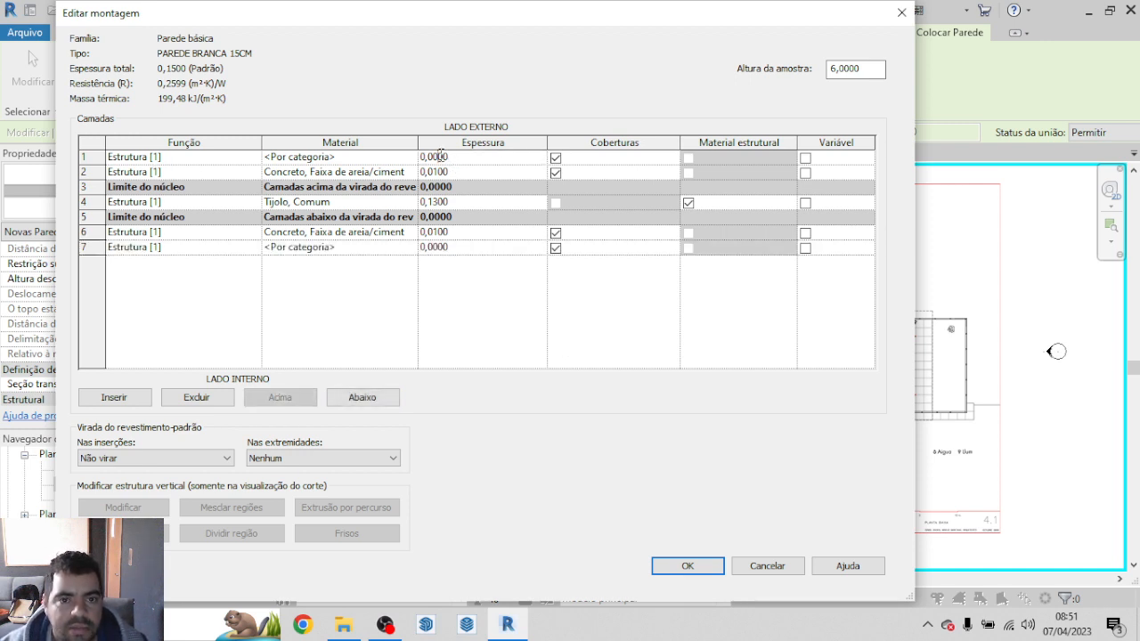
{"action": "type", "text": "1"}
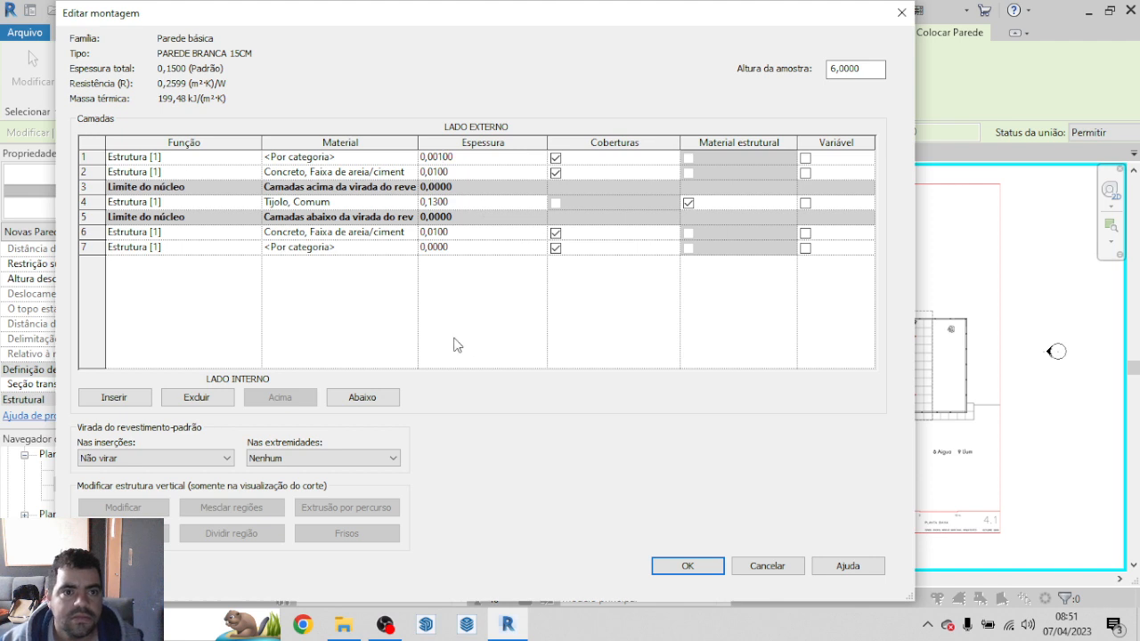
{"action": "left_click", "coordinate": [438, 247]}
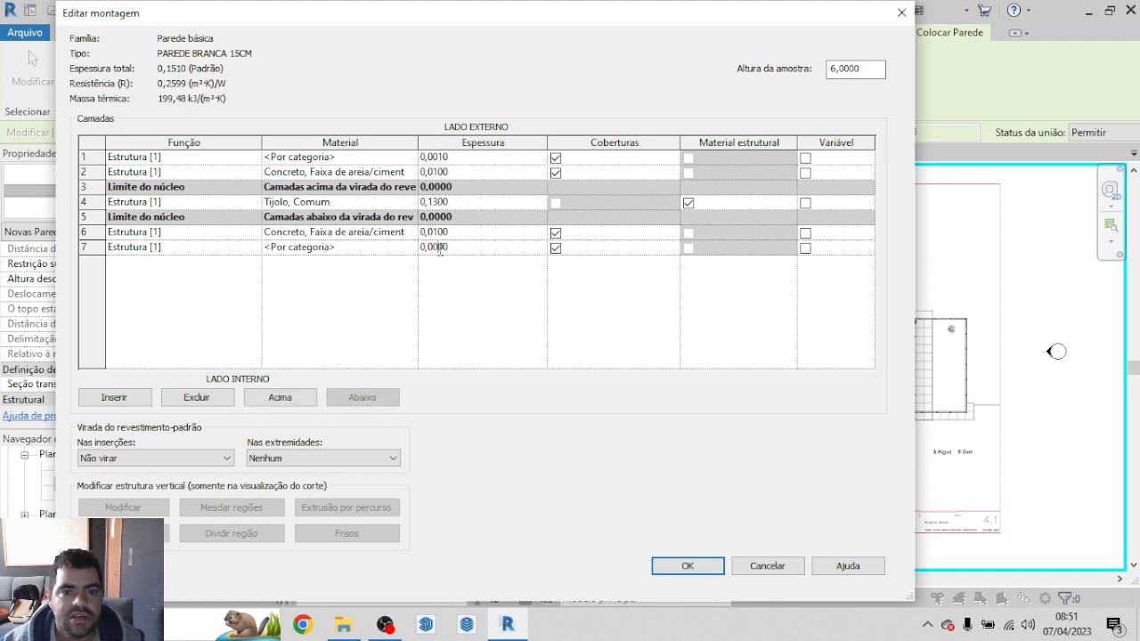
{"action": "type", "text": "1"}
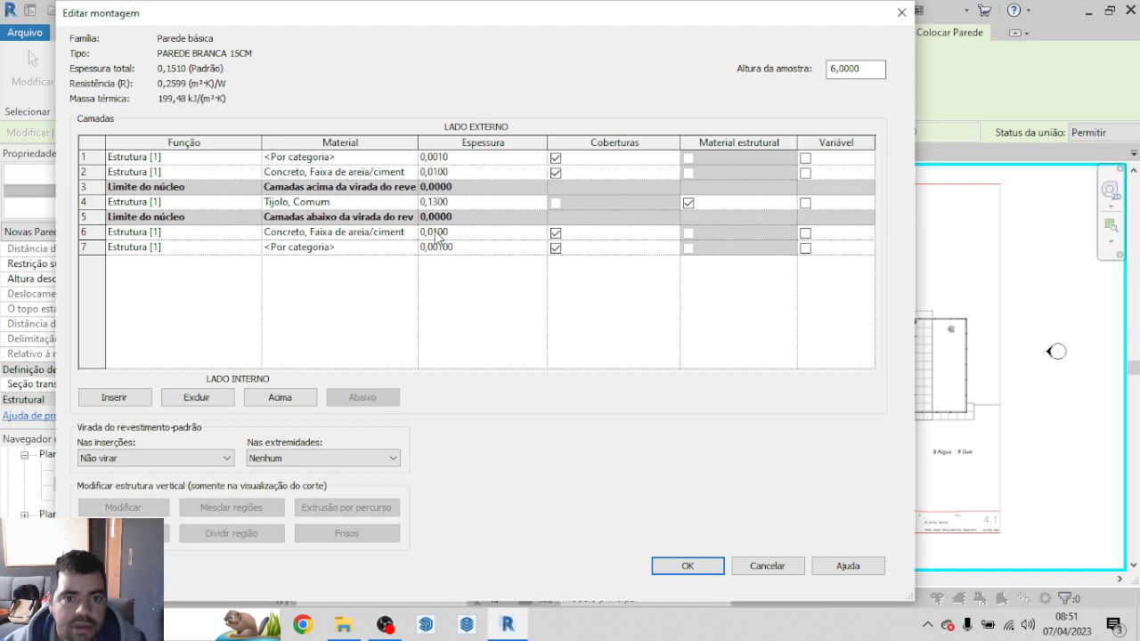
{"action": "left_click", "coordinate": [436, 232]}
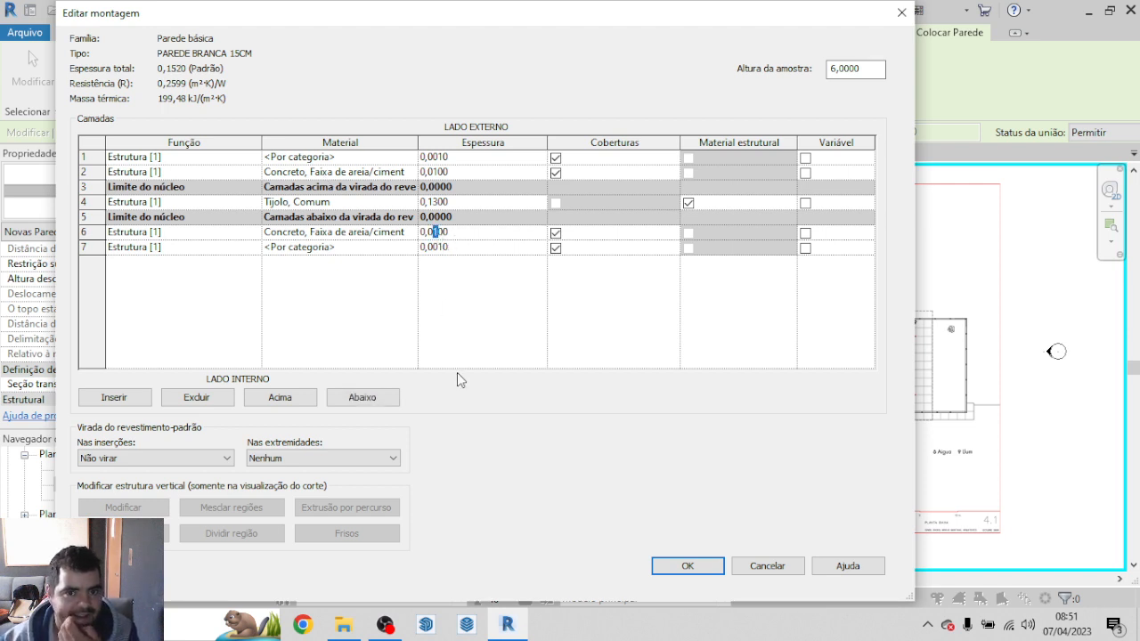
Step: Set the thickness of the new innermost and outermost finish layers to 0,005 each
{"action": "left_click", "coordinate": [445, 250]}
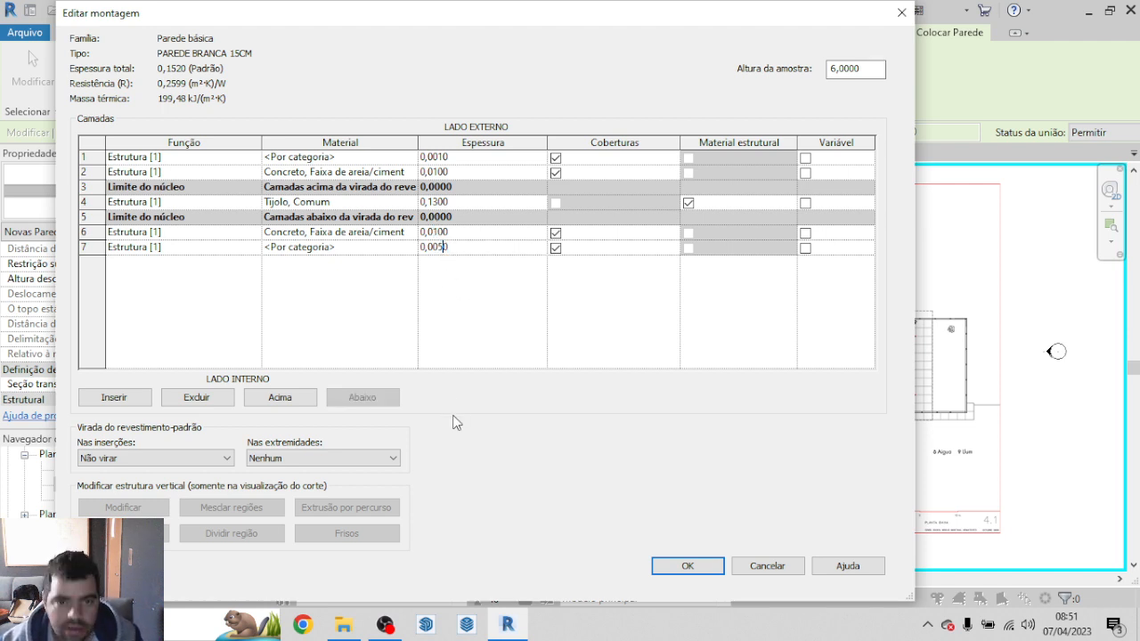
{"action": "left_click", "coordinate": [445, 158]}
{"action": "key", "text": "BackSpace"}
{"action": "type", "text": "5"}
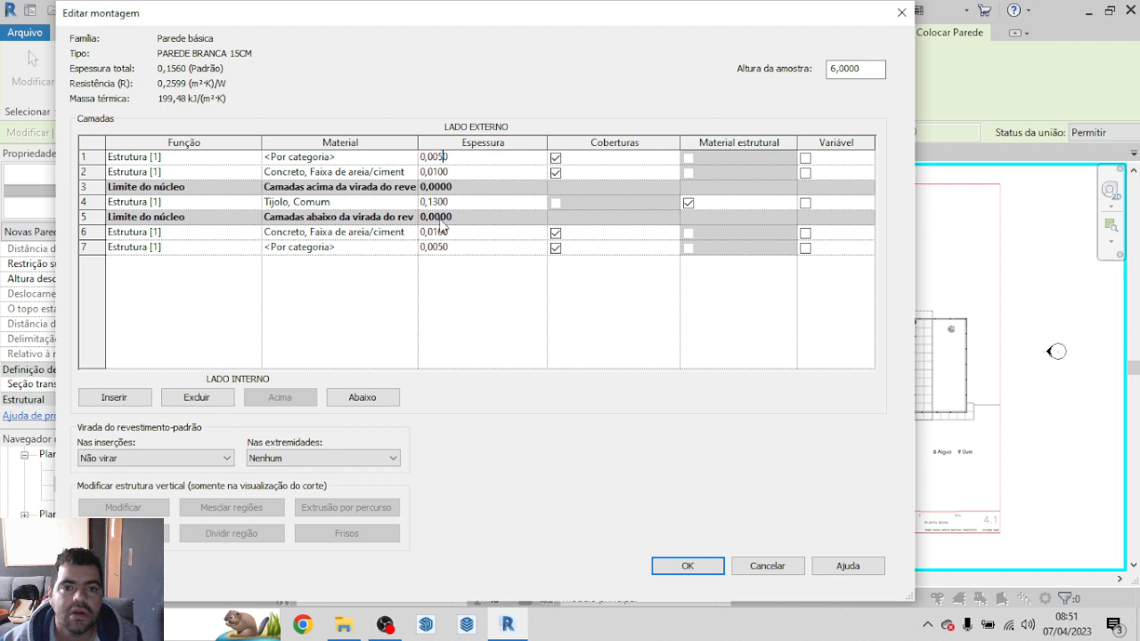
{"action": "left_click", "coordinate": [410, 305]}
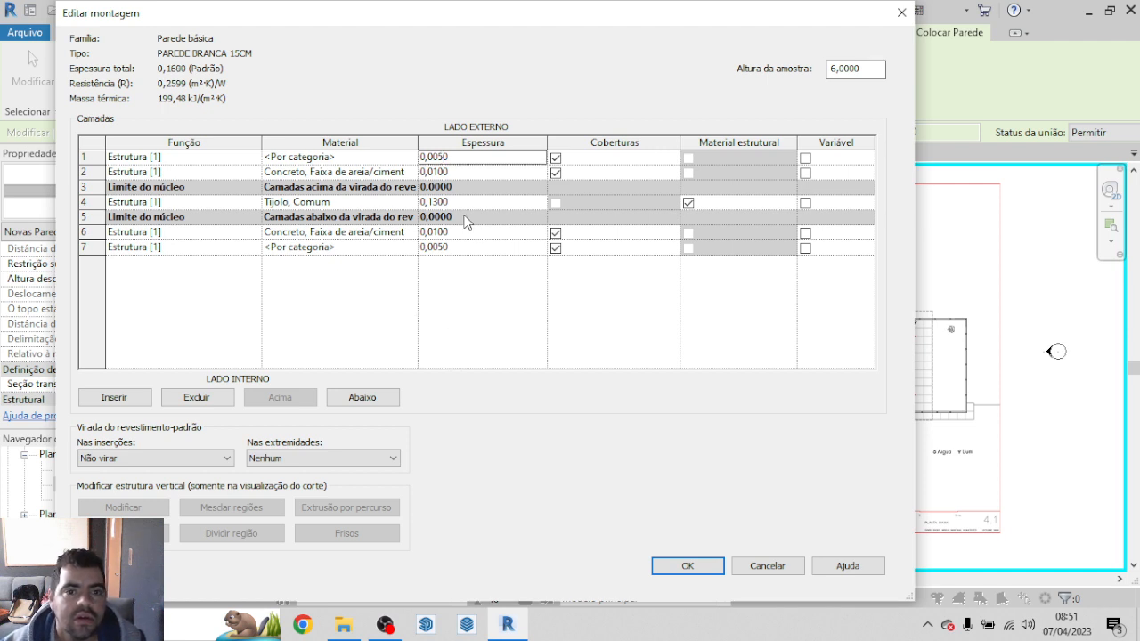
Step: Set the interior concrete layer's thickness to 0,005 and the exterior concrete layer's thickness to 0,05
{"action": "left_click", "coordinate": [443, 234]}
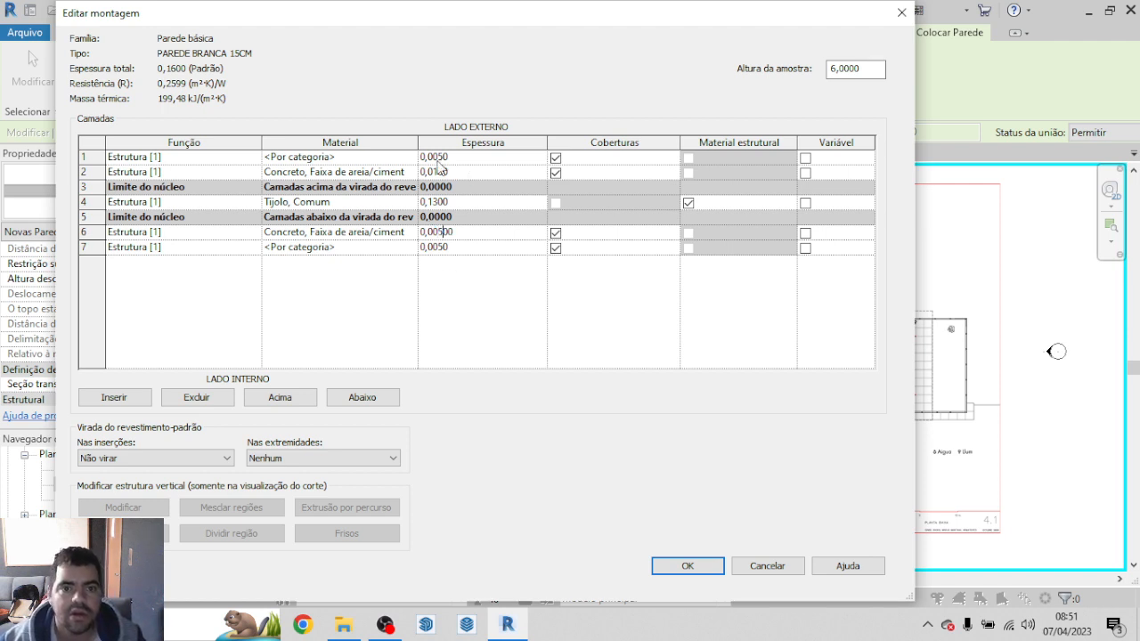
{"action": "left_click", "coordinate": [436, 169]}
{"action": "type", "text": "5"}
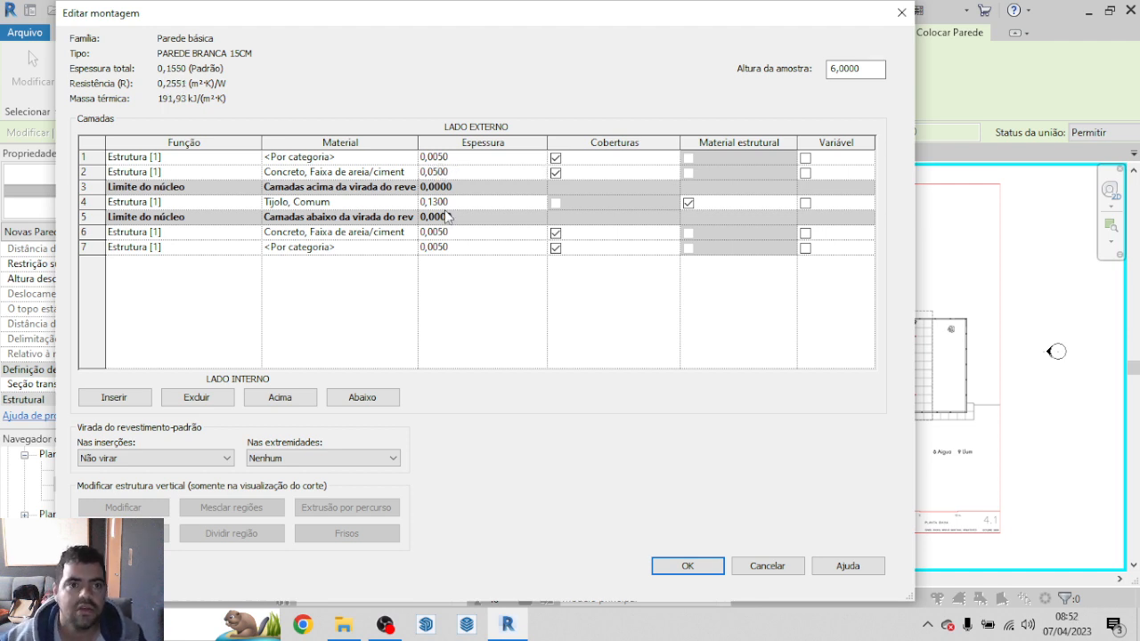
{"action": "left_click", "coordinate": [498, 297]}
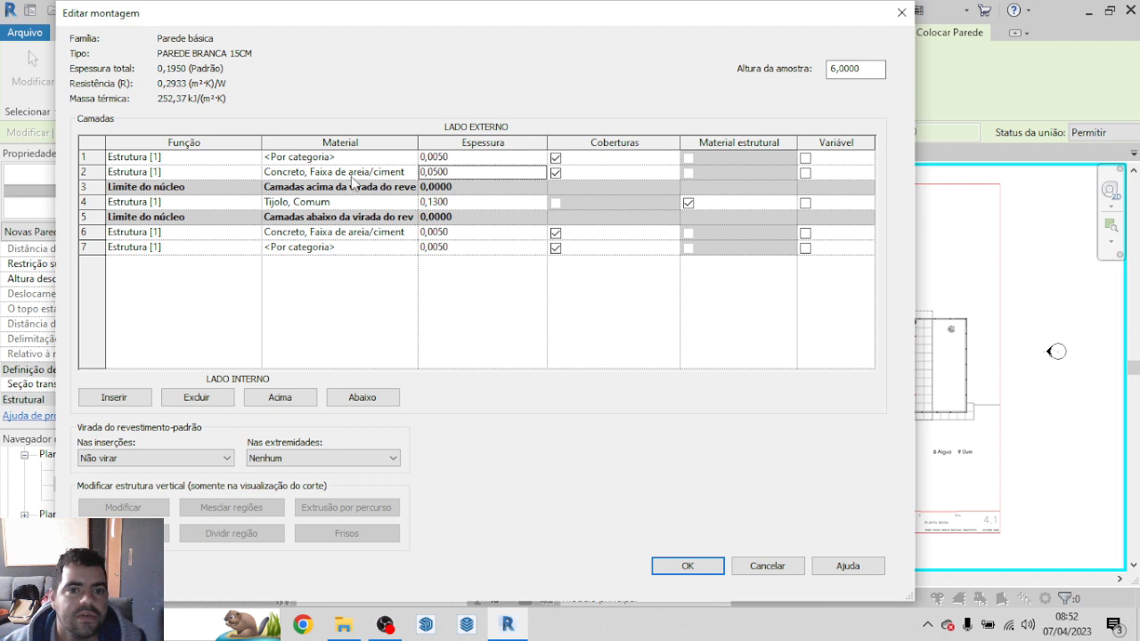
Step: Set the exterior concrete layer's thickness to 0,01 and the interior concrete layer's thickness to 0,001
{"action": "left_click", "coordinate": [438, 205]}
{"action": "left_click", "coordinate": [437, 174]}
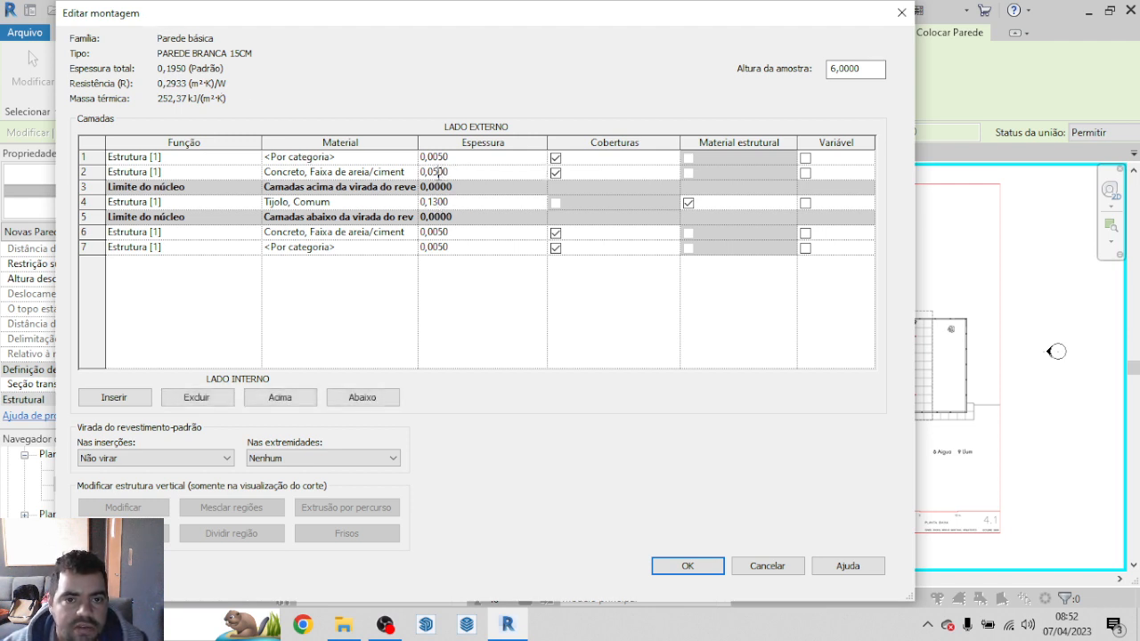
{"action": "left_click_drag", "start_coordinate": [439, 172], "coordinate": [427, 172]}
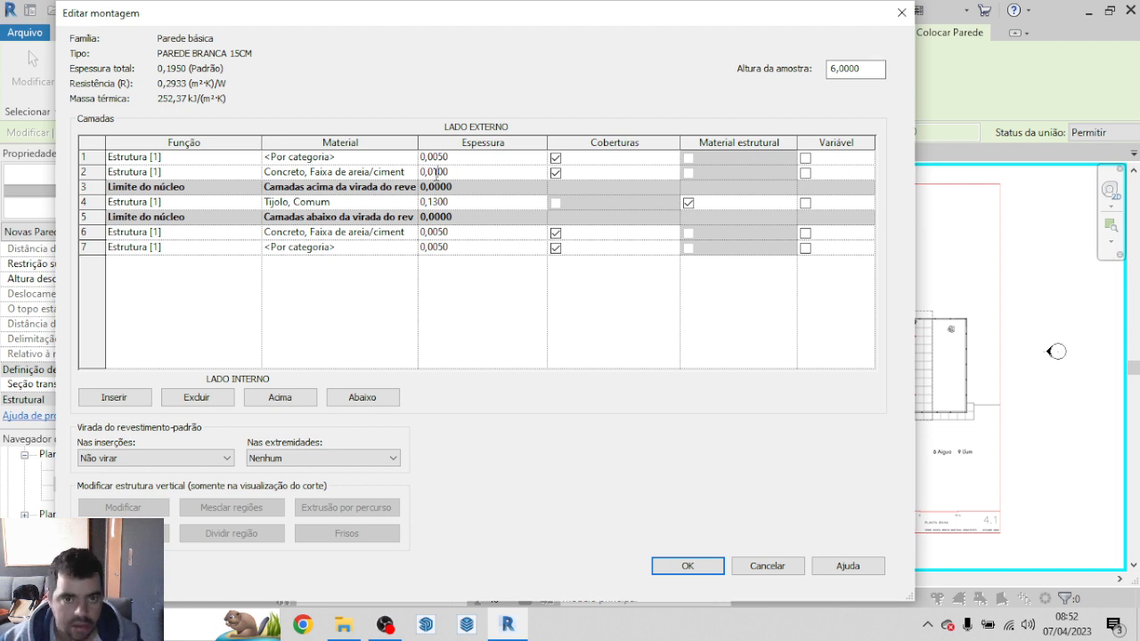
{"action": "left_click", "coordinate": [442, 232]}
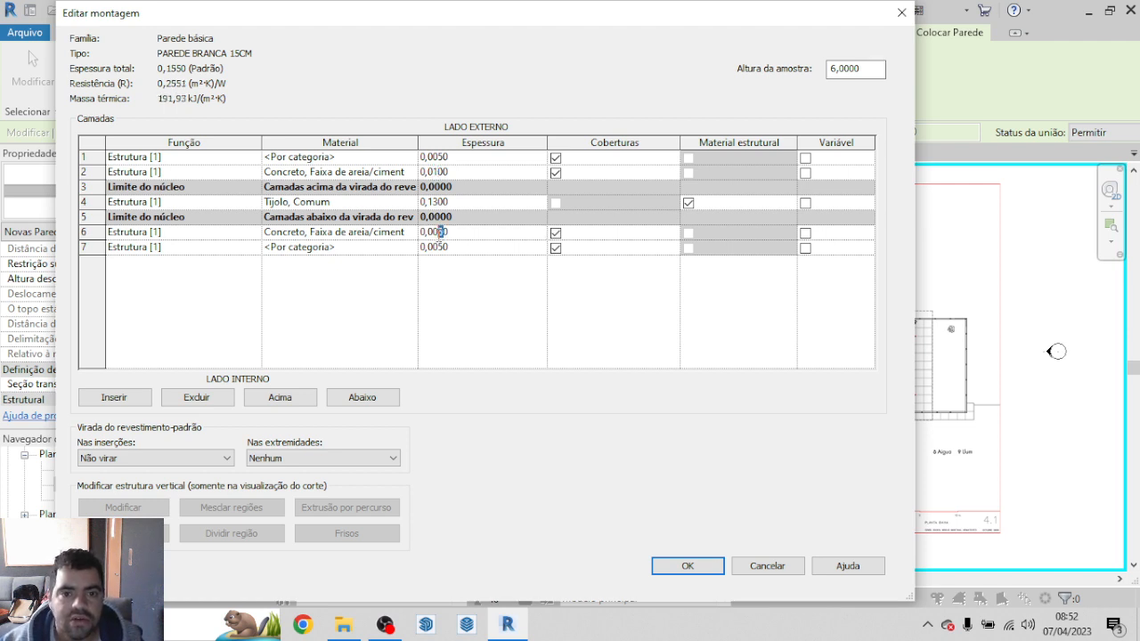
{"action": "type", "text": "1"}
Step: Set the thickness of the Tijolo, Comum core layer to 0,129
{"action": "left_click", "coordinate": [440, 202]}
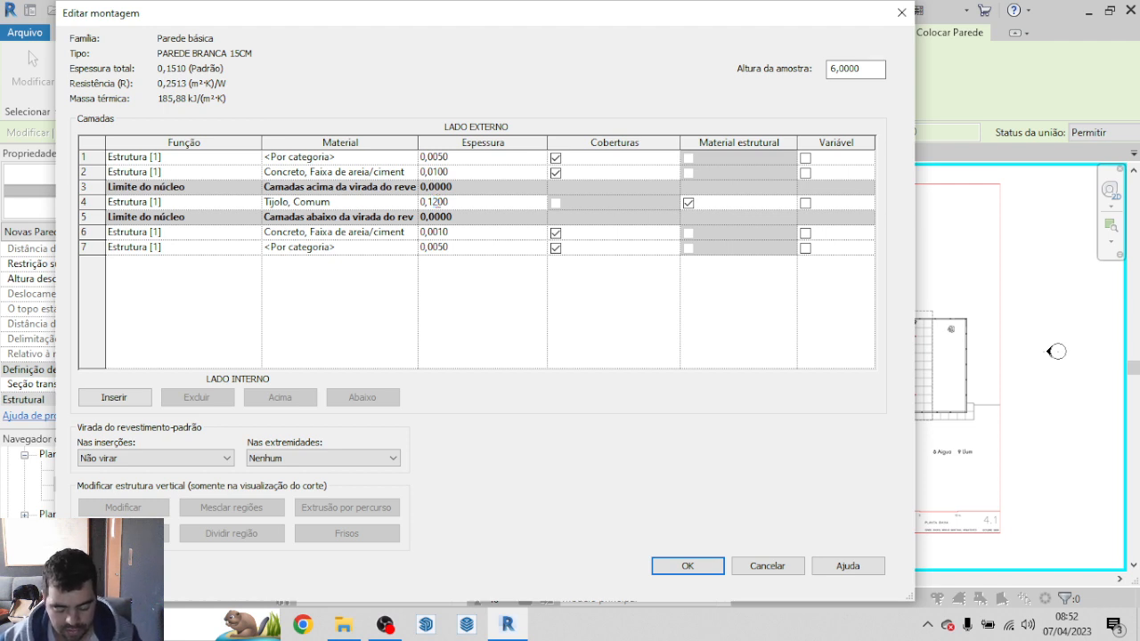
{"action": "left_click", "coordinate": [490, 344]}
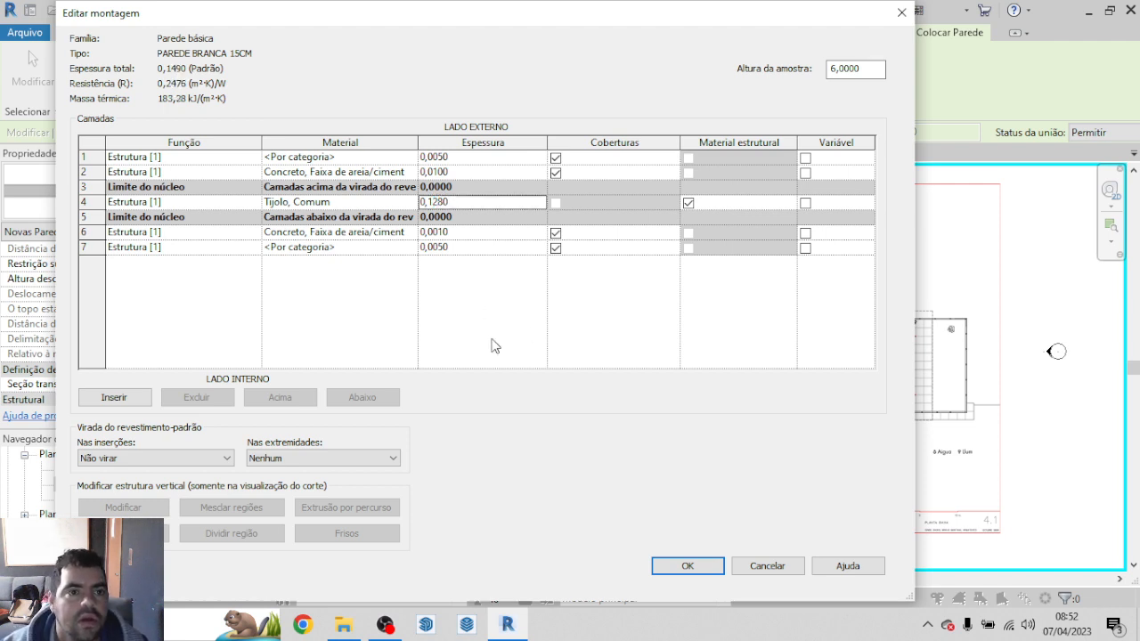
{"action": "left_click", "coordinate": [442, 201]}
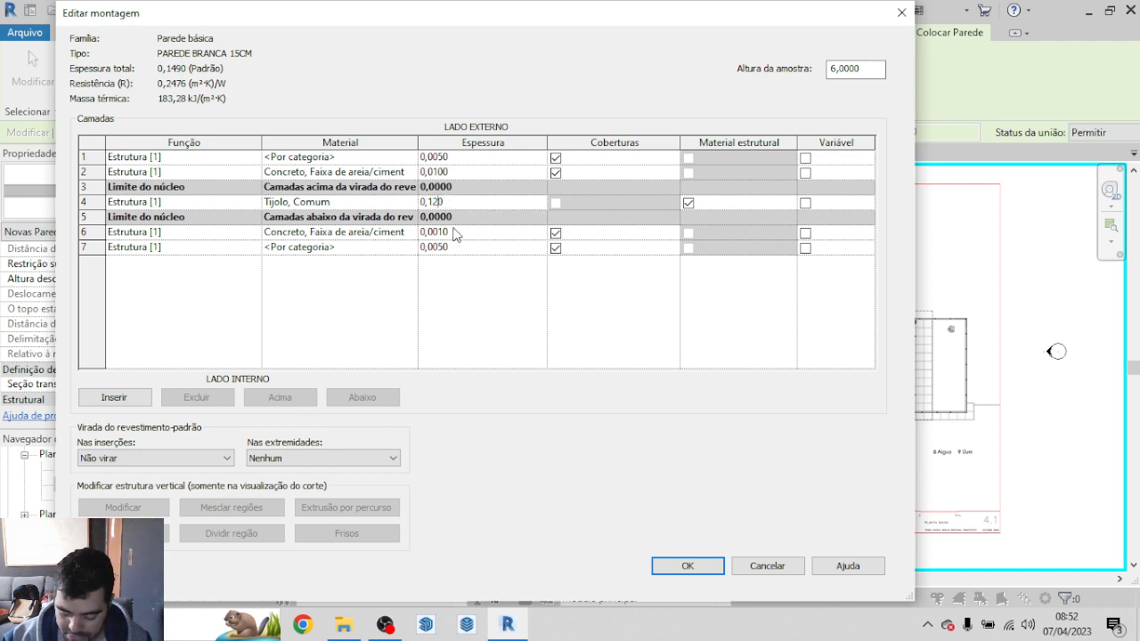
{"action": "type", "text": "9"}
{"action": "left_click", "coordinate": [471, 319]}
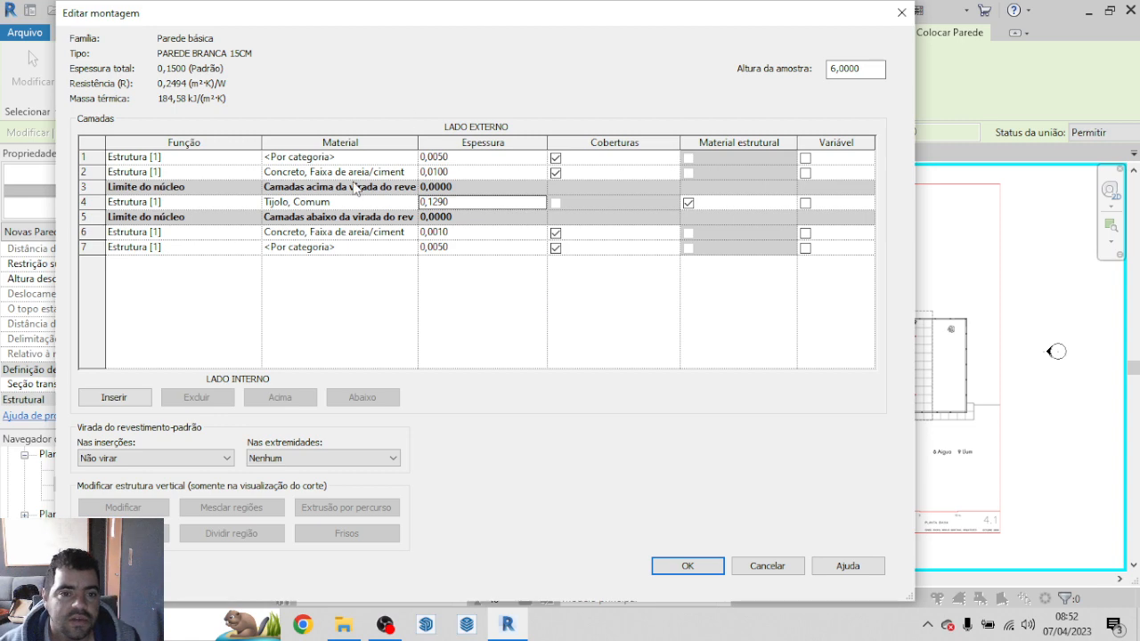
Step: Create a new material for the innermost interior layer and name it MASSA CORRIDA BRANCA
{"action": "left_click", "coordinate": [358, 248]}
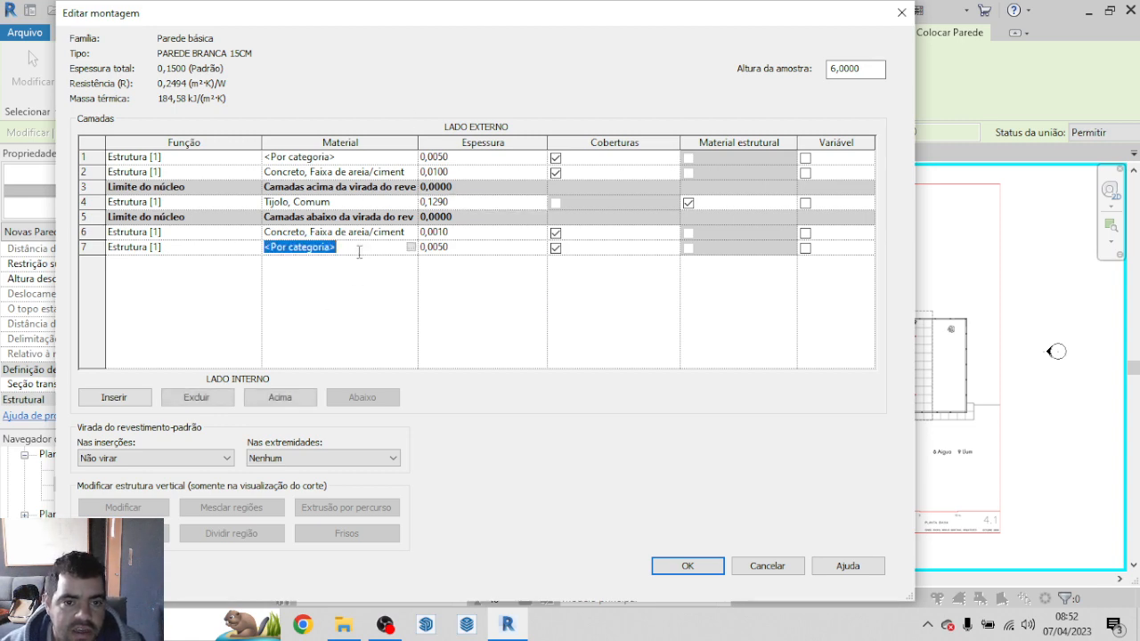
{"action": "left_click", "coordinate": [410, 247]}
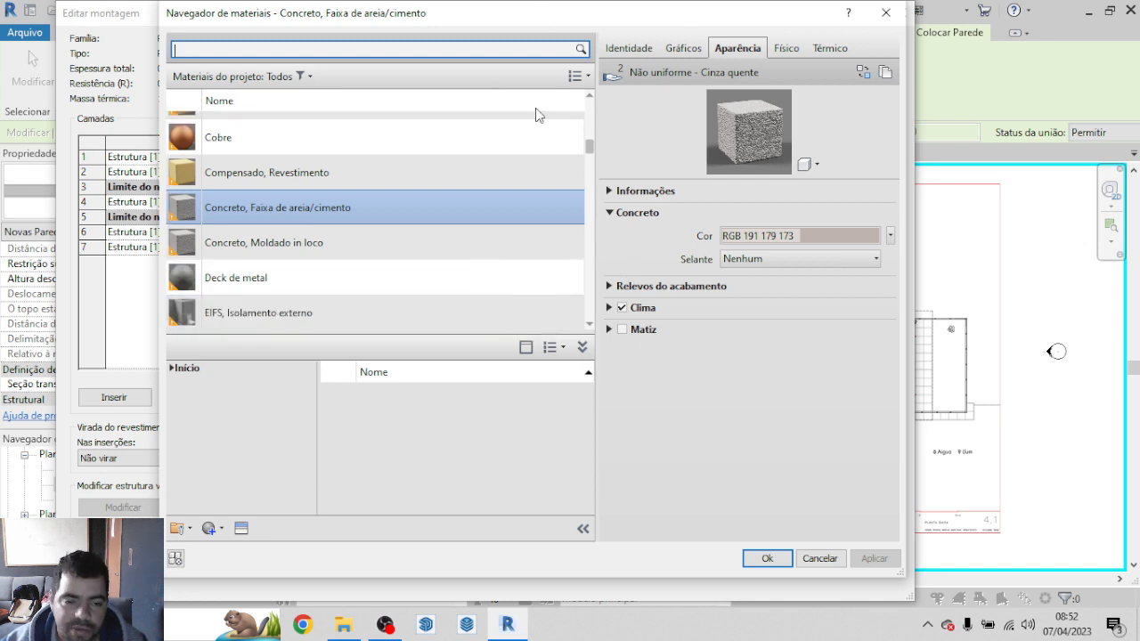
{"action": "left_click", "coordinate": [220, 529]}
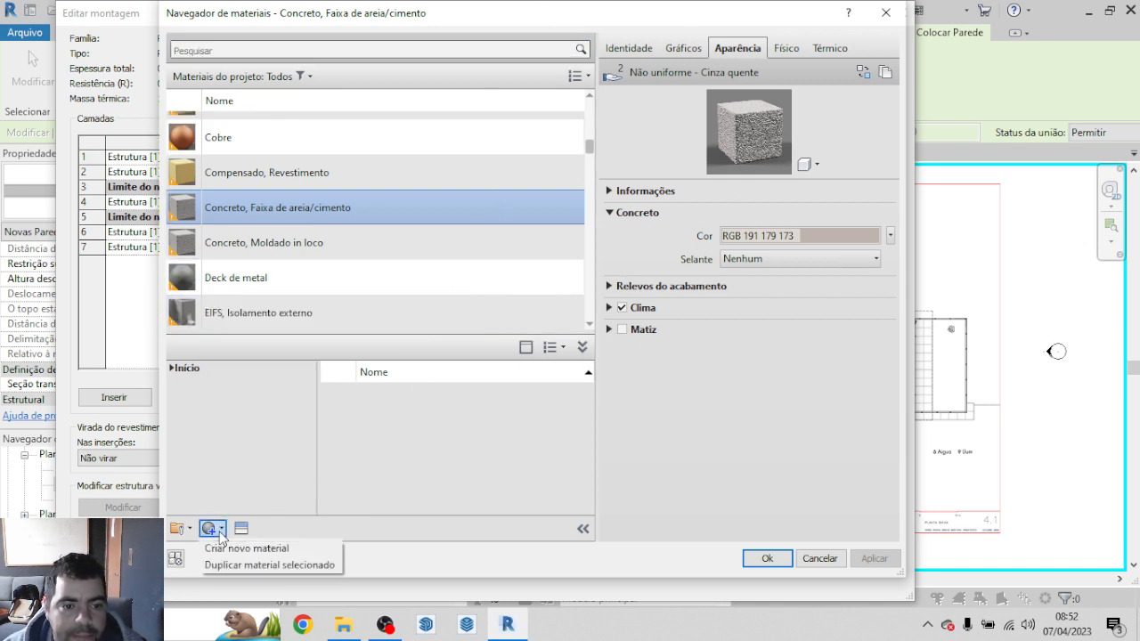
{"action": "left_click", "coordinate": [238, 558]}
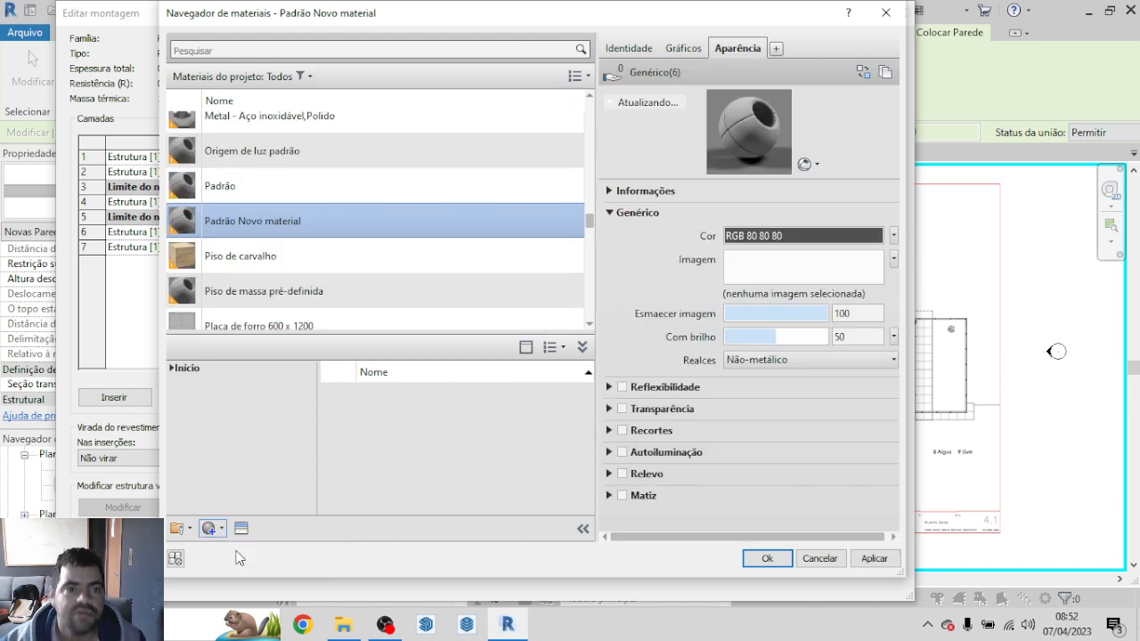
{"action": "right_click", "coordinate": [276, 234]}
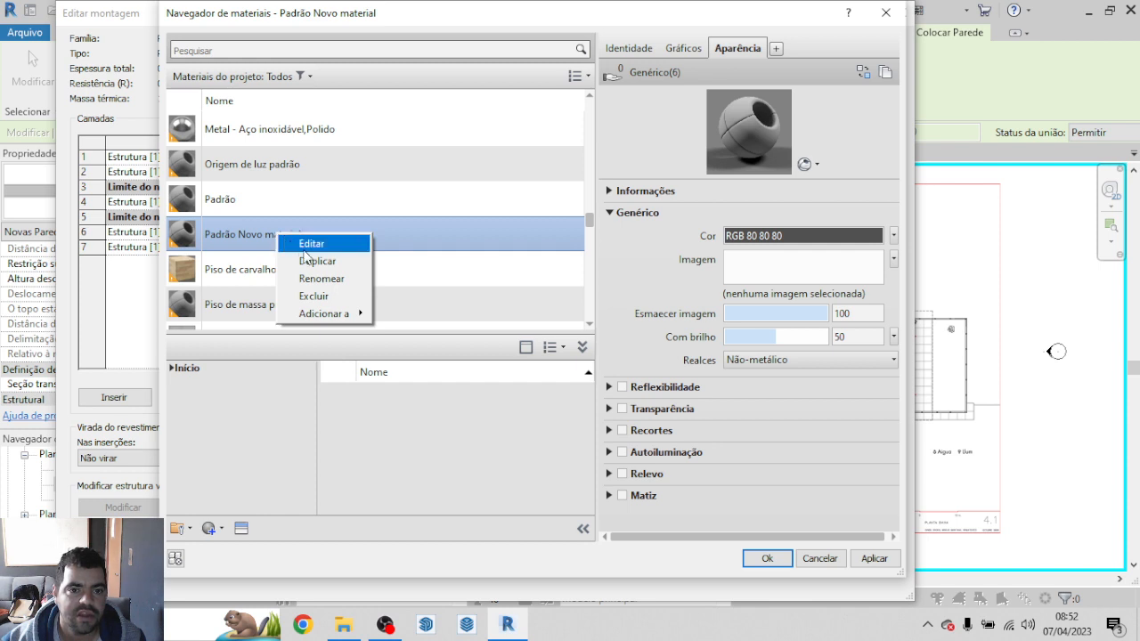
{"action": "left_click", "coordinate": [320, 280]}
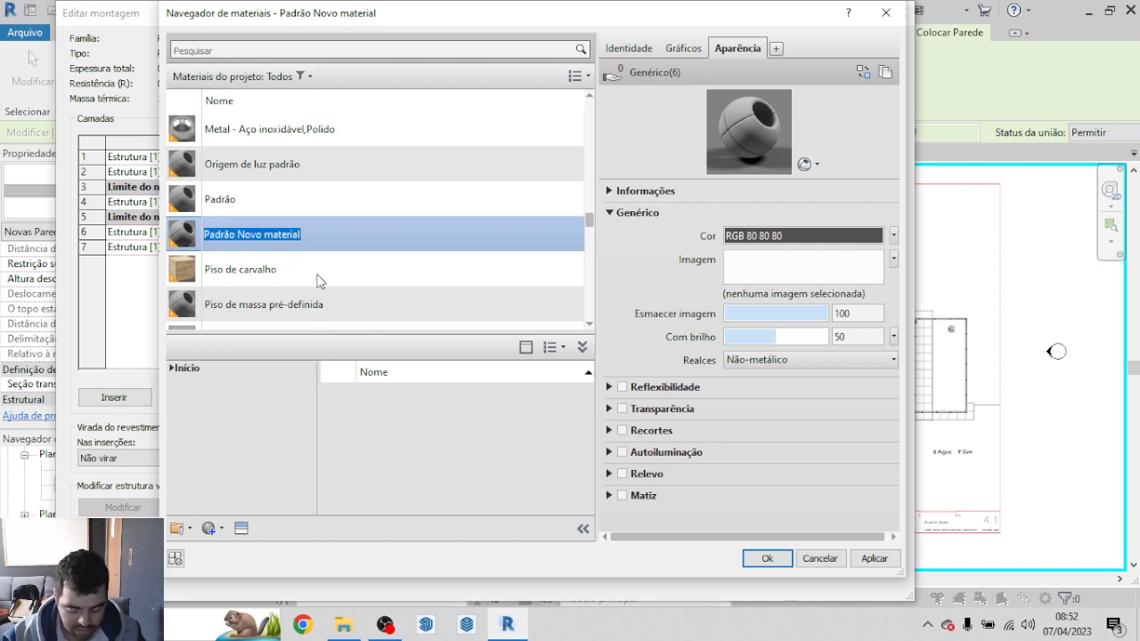
{"action": "type", "text": "T"}
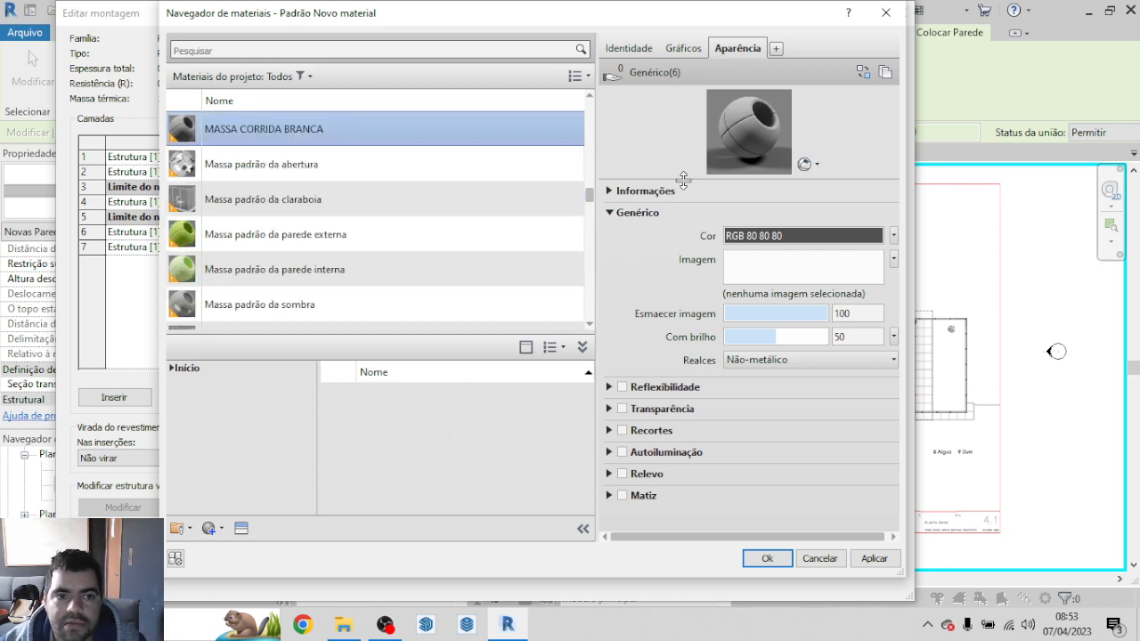
Step: Set the MASSA CORRIDA BRANCA appearance colour to white (RGB 255 255 255) and assign the material to the innermost layer
{"action": "left_click", "coordinate": [810, 168]}
{"action": "left_click", "coordinate": [808, 167]}
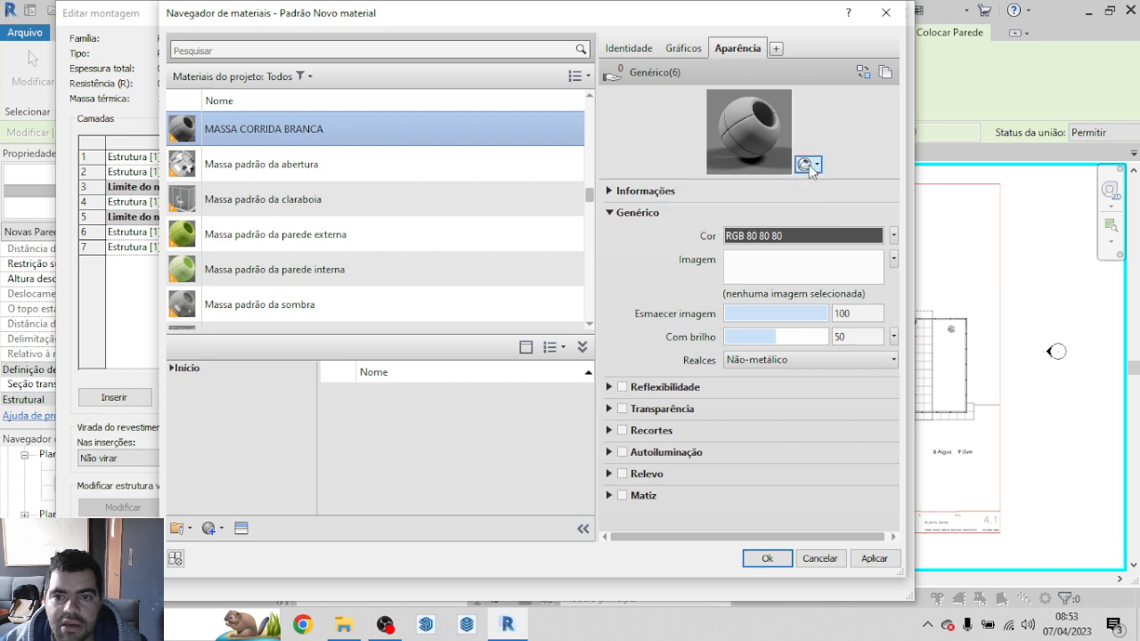
{"action": "left_click", "coordinate": [801, 236]}
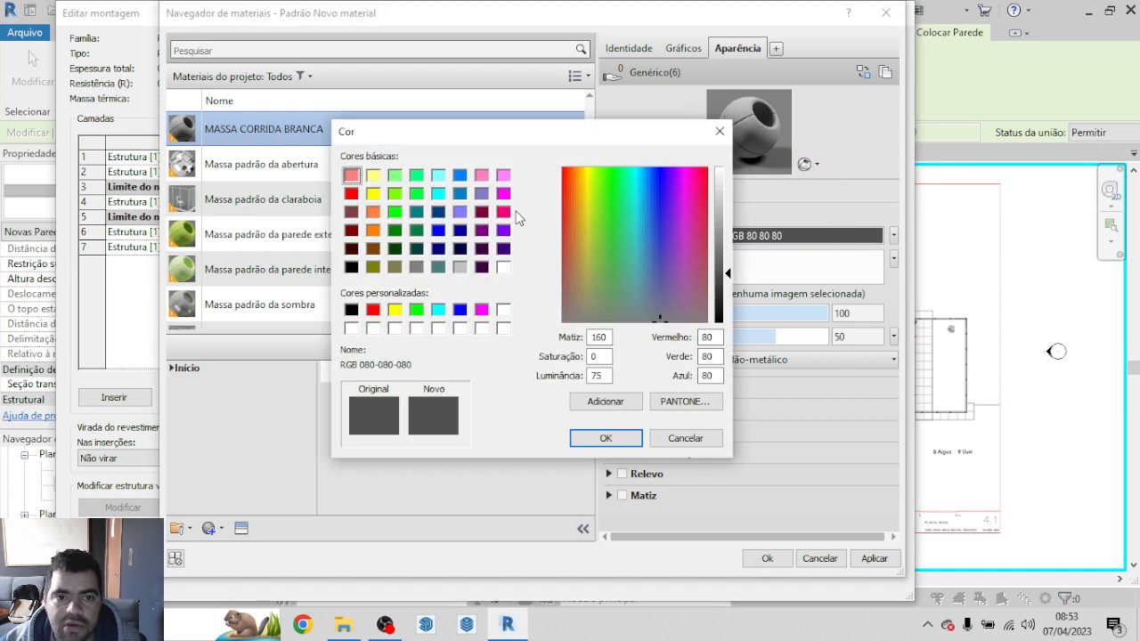
{"action": "left_click", "coordinate": [503, 267]}
{"action": "left_click", "coordinate": [605, 438]}
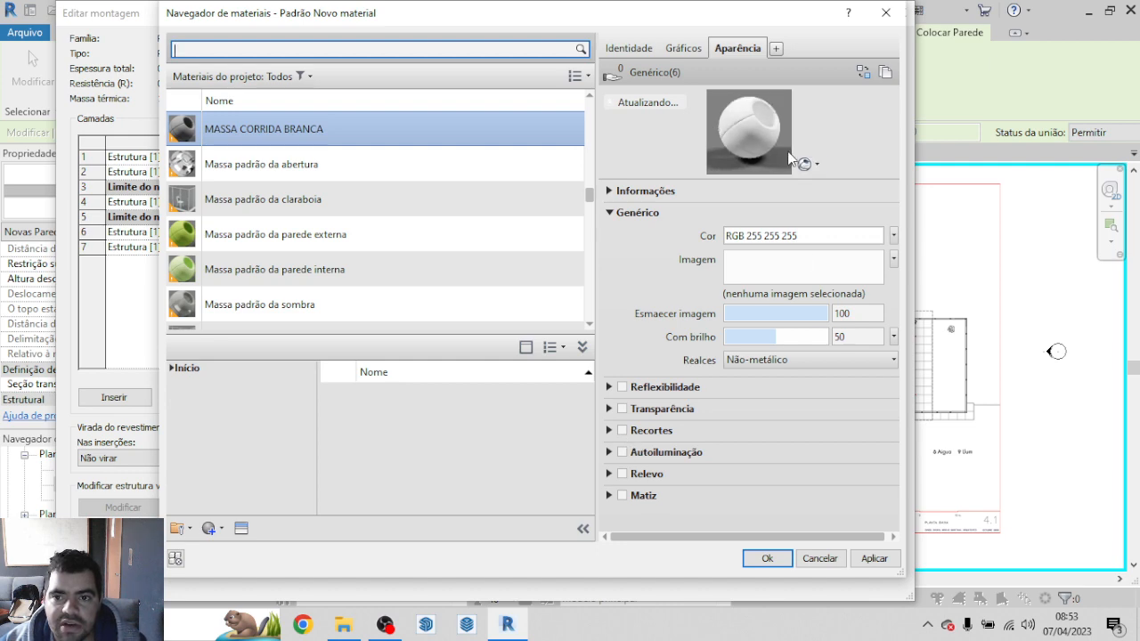
{"action": "left_click", "coordinate": [768, 559]}
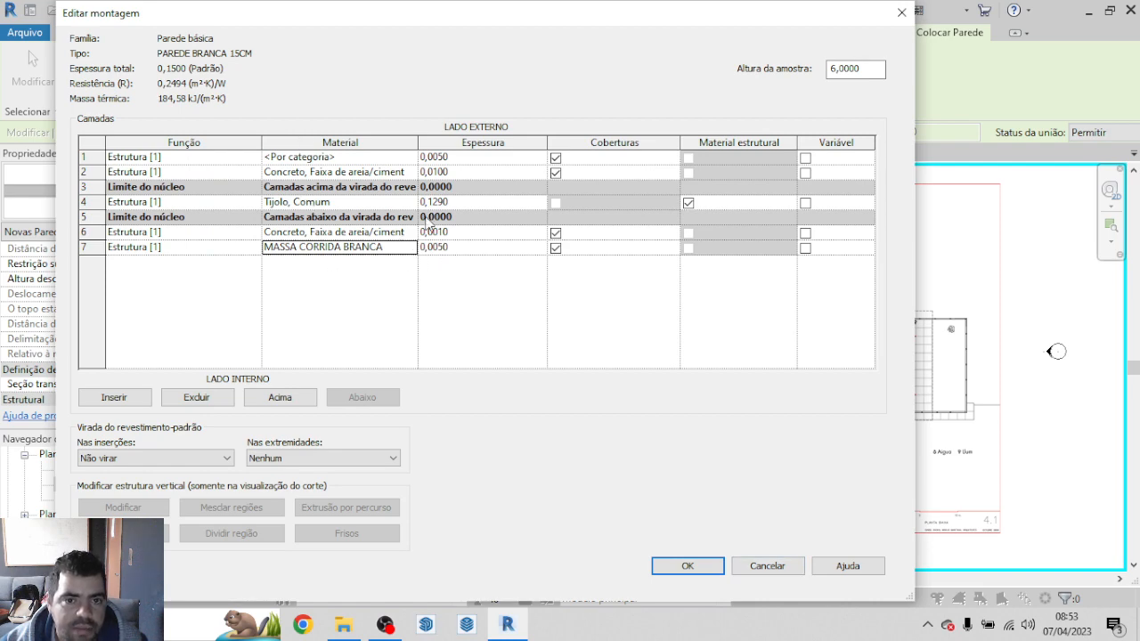
Step: Assign the MASSA CORRIDA BRANCA material to the outermost exterior layer
{"action": "left_click", "coordinate": [390, 159]}
{"action": "left_click", "coordinate": [410, 157]}
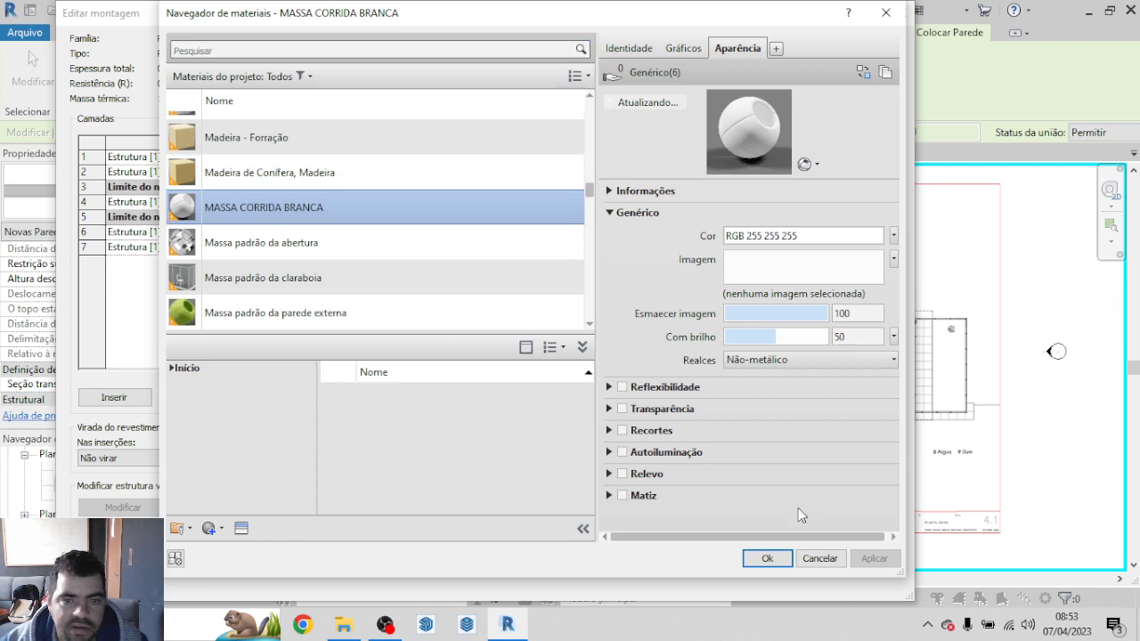
{"action": "left_click", "coordinate": [785, 558]}
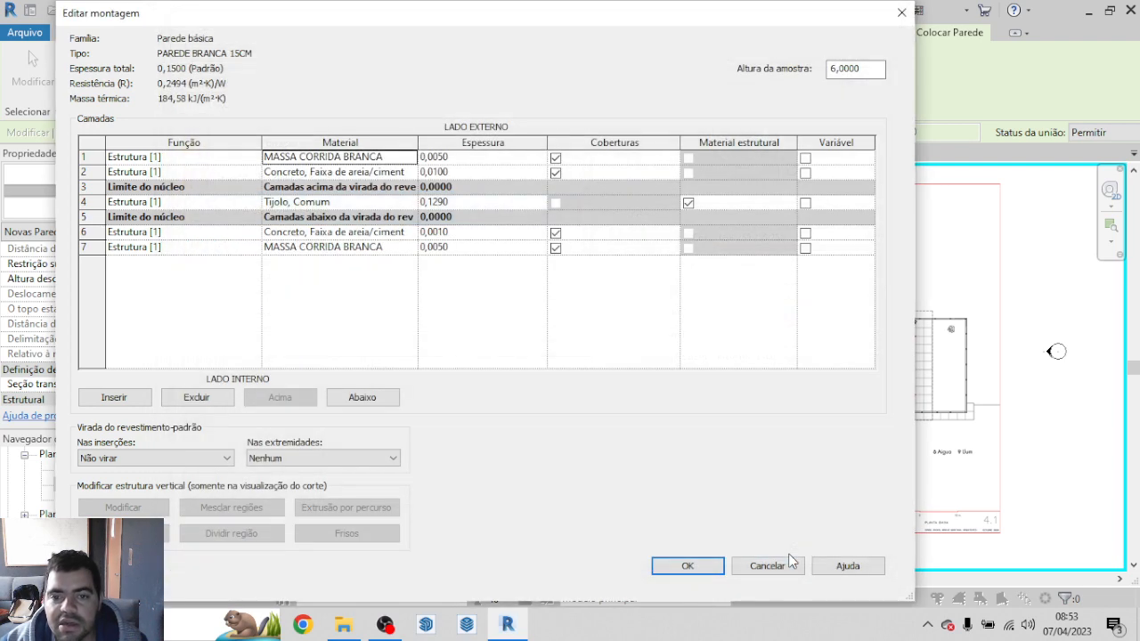
Step: Confirm the PAREDE BRANCA 15CM layer structure and set the new walls' unconnected height to 3,0000
{"action": "left_click", "coordinate": [711, 567]}
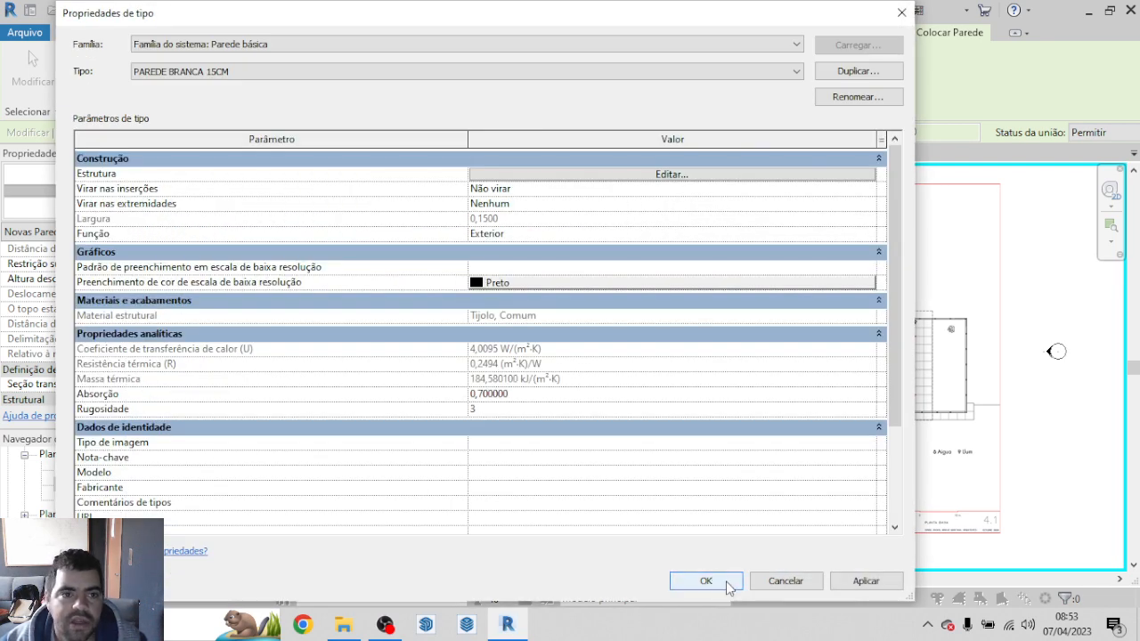
{"action": "left_click", "coordinate": [705, 580]}
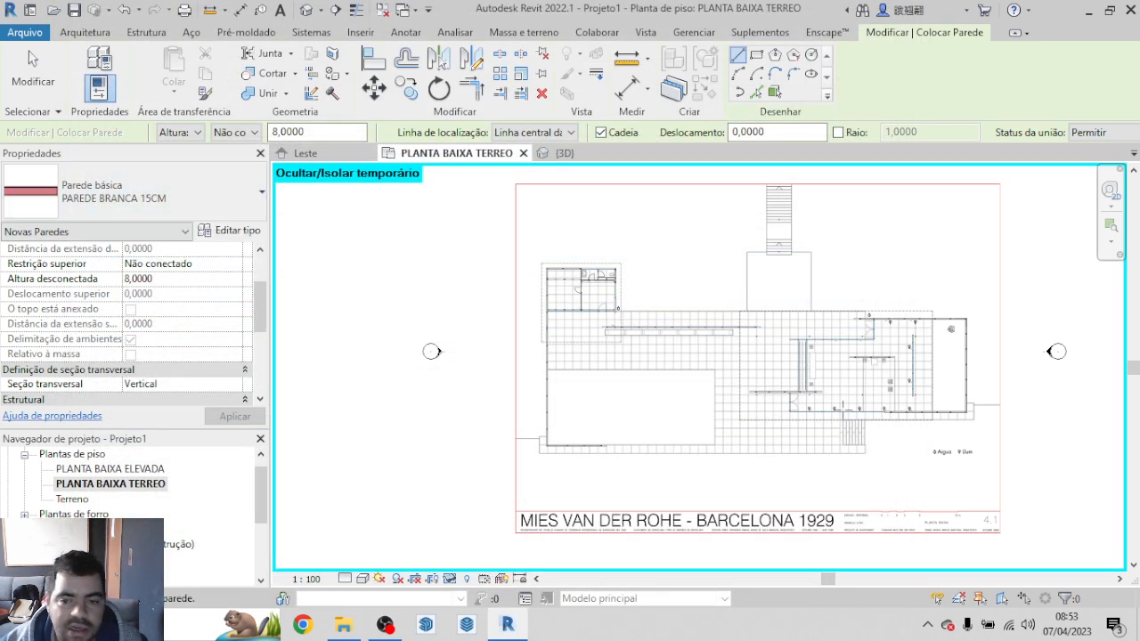
{"action": "scroll", "coordinate": [707, 361], "scroll_direction": "up", "scroll_amount": 2}
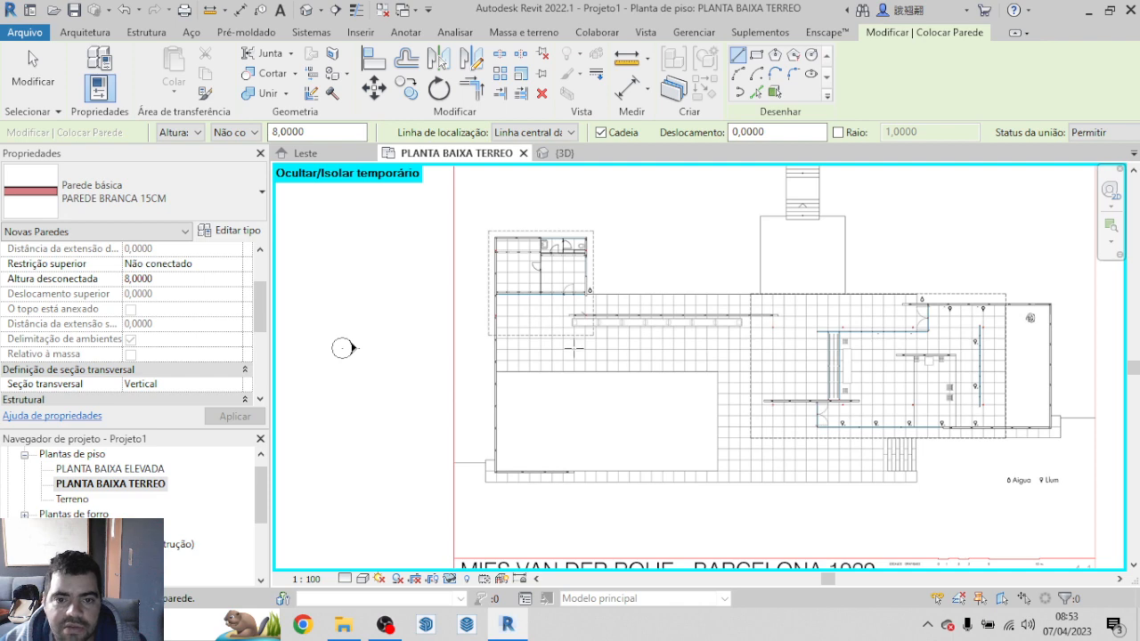
{"action": "scroll", "coordinate": [541, 488], "scroll_direction": "up", "scroll_amount": 5}
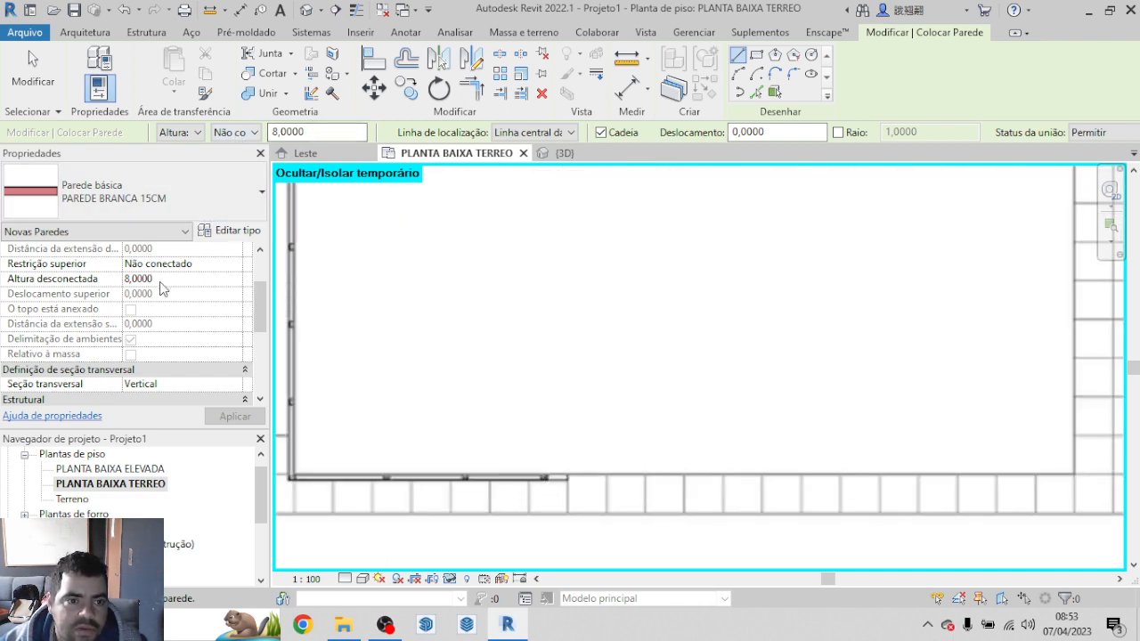
{"action": "left_click", "coordinate": [134, 278]}
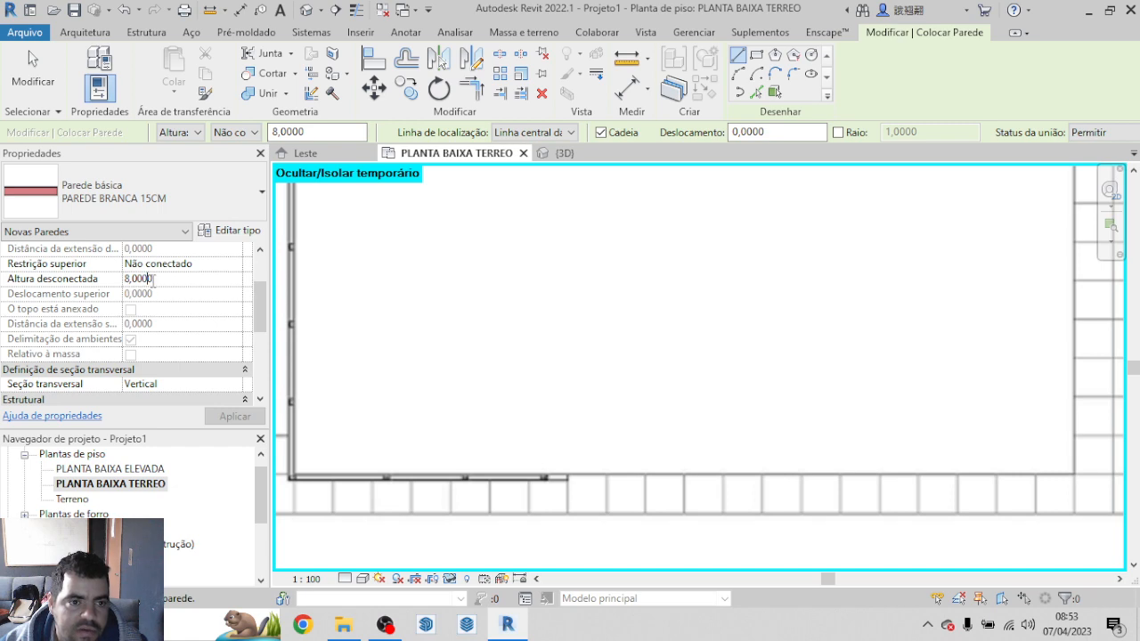
{"action": "left_click_drag", "start_coordinate": [155, 280], "coordinate": [119, 280]}
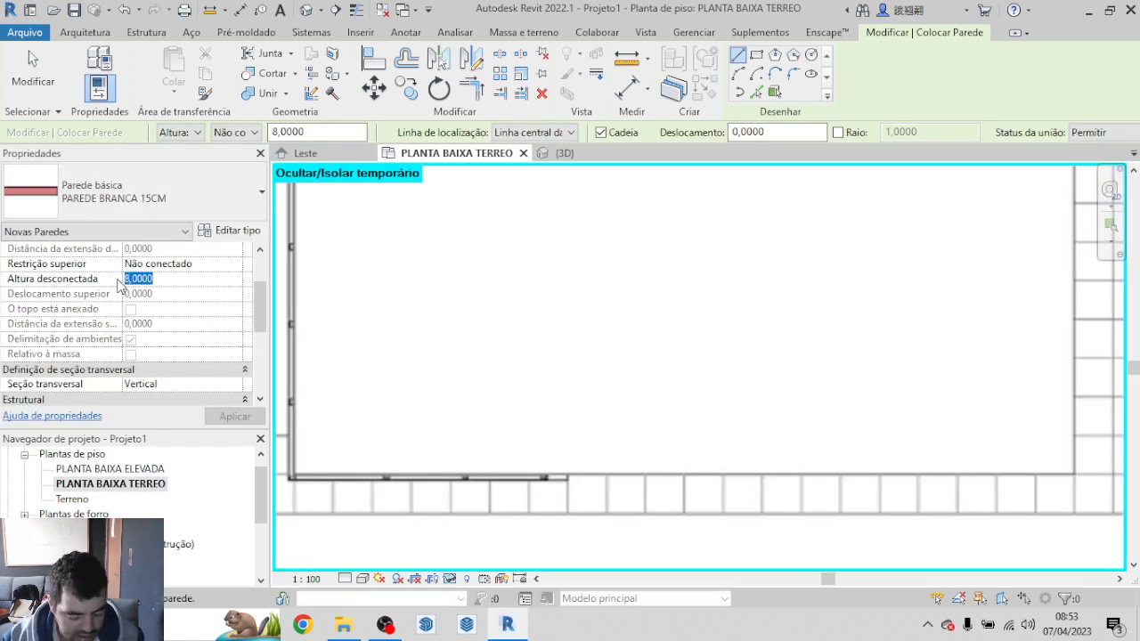
{"action": "type", "text": "3"}
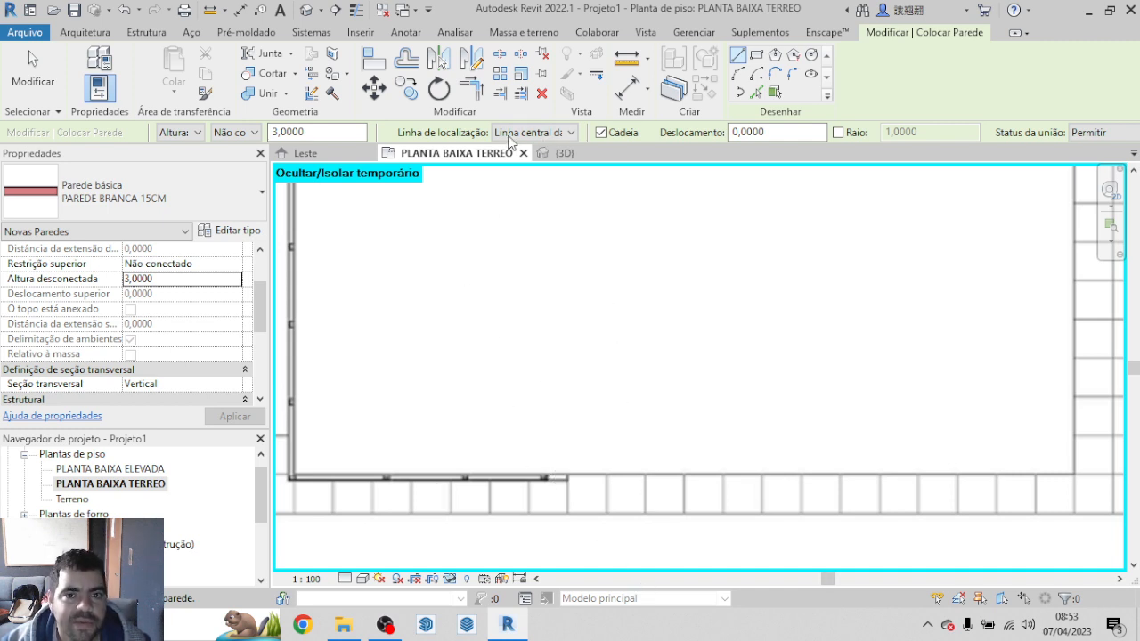
{"action": "left_click", "coordinate": [571, 132]}
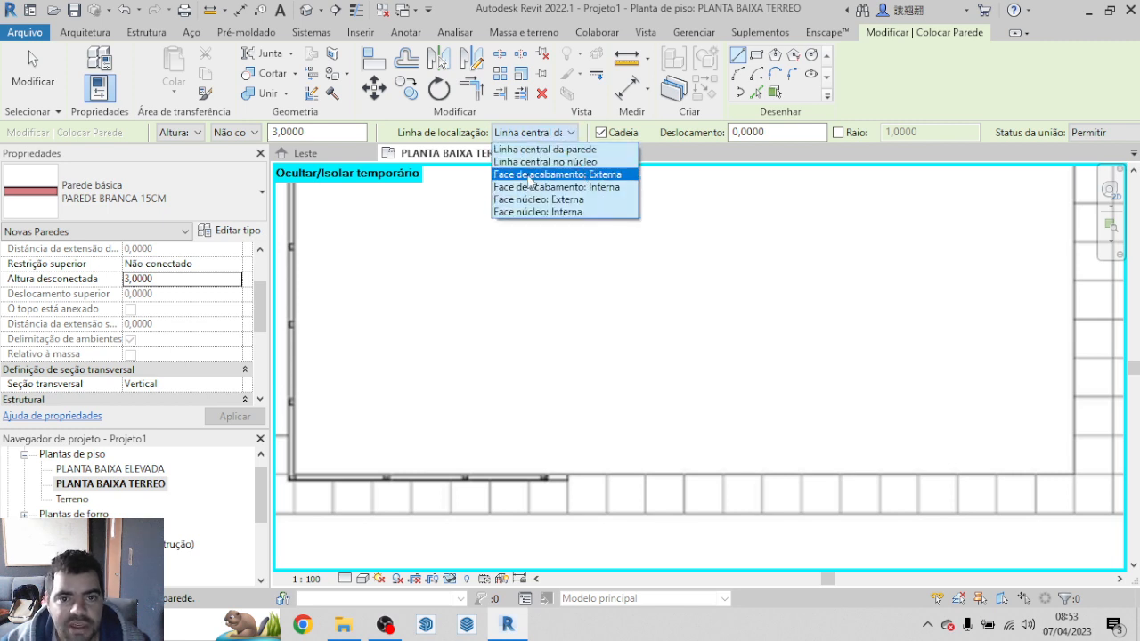
{"action": "left_click", "coordinate": [613, 178]}
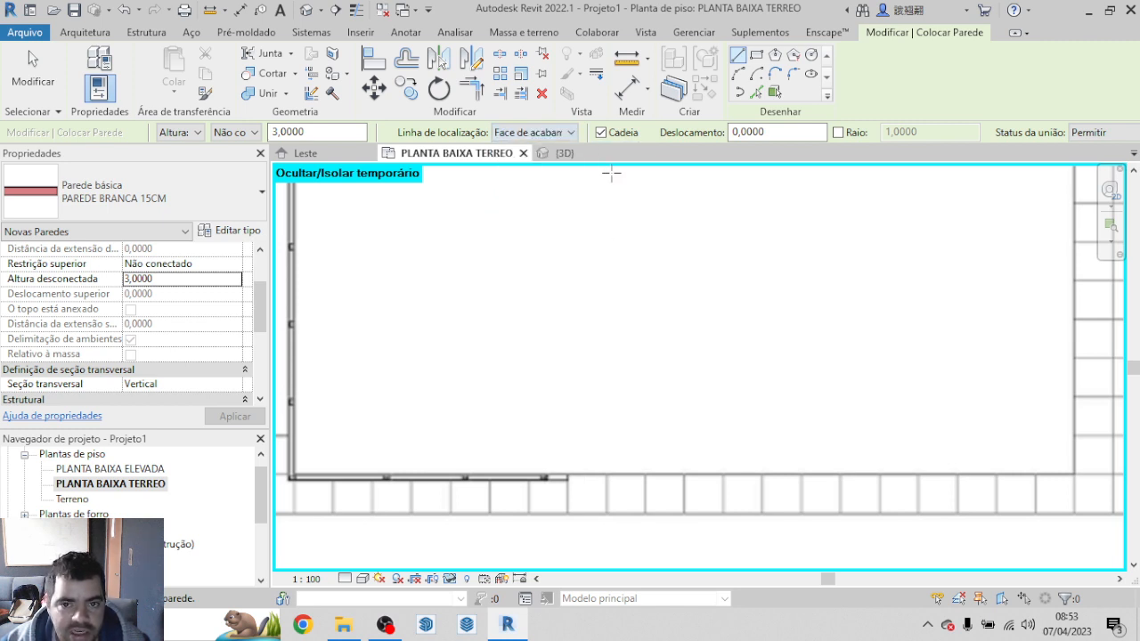
{"action": "scroll", "coordinate": [575, 499], "scroll_direction": "up", "scroll_amount": 2}
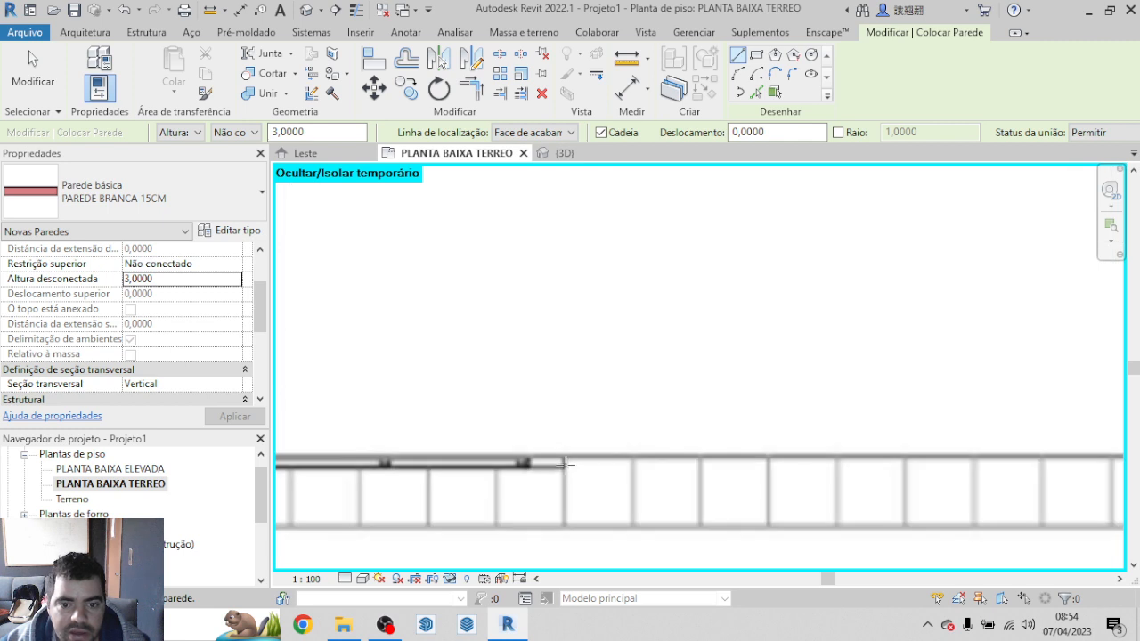
{"action": "left_click", "coordinate": [566, 463]}
{"action": "scroll", "coordinate": [436, 452], "scroll_direction": "down", "scroll_amount": 2}
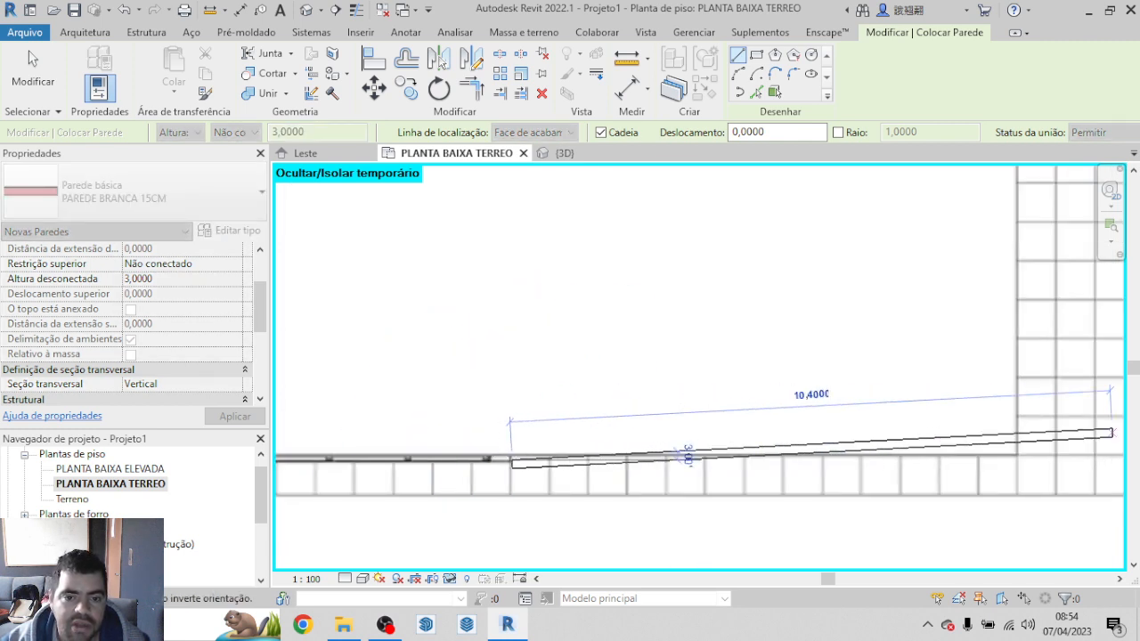
{"action": "scroll", "coordinate": [886, 335], "scroll_direction": "down", "scroll_amount": 3}
{"action": "scroll", "coordinate": [524, 416], "scroll_direction": "up", "scroll_amount": 4}
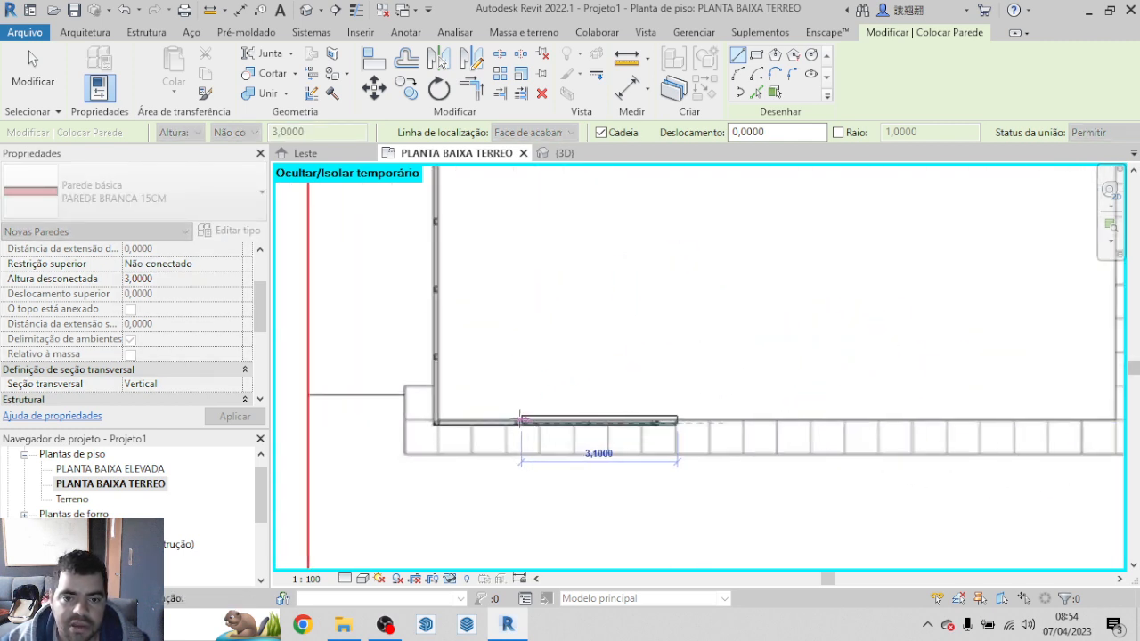
{"action": "scroll", "coordinate": [411, 414], "scroll_direction": "up", "scroll_amount": 2}
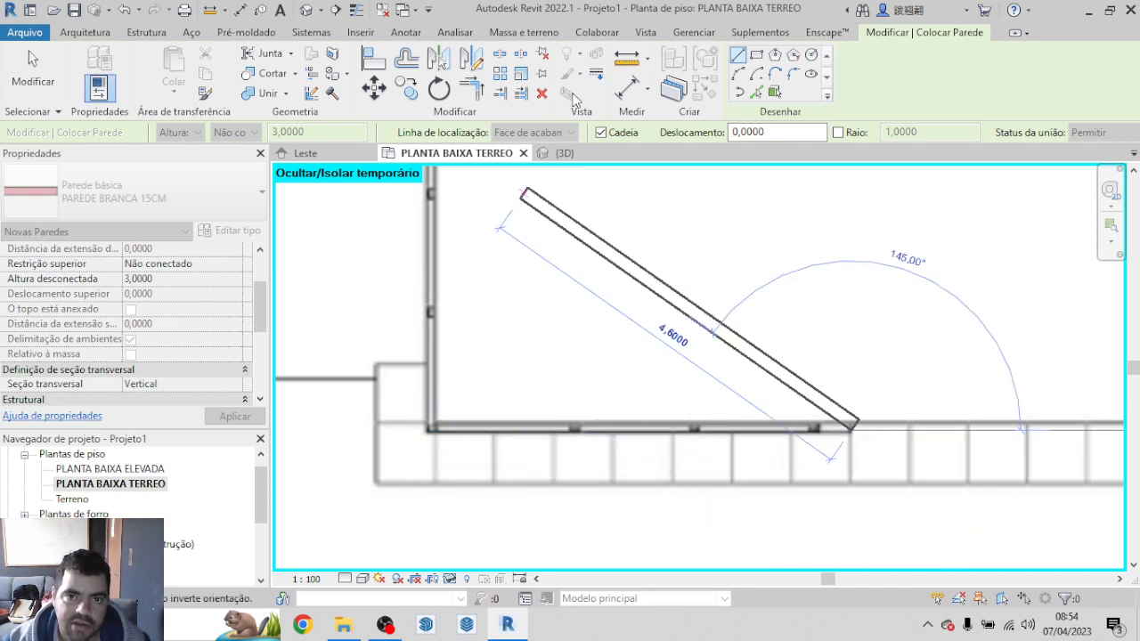
{"action": "key", "text": "Escape"}
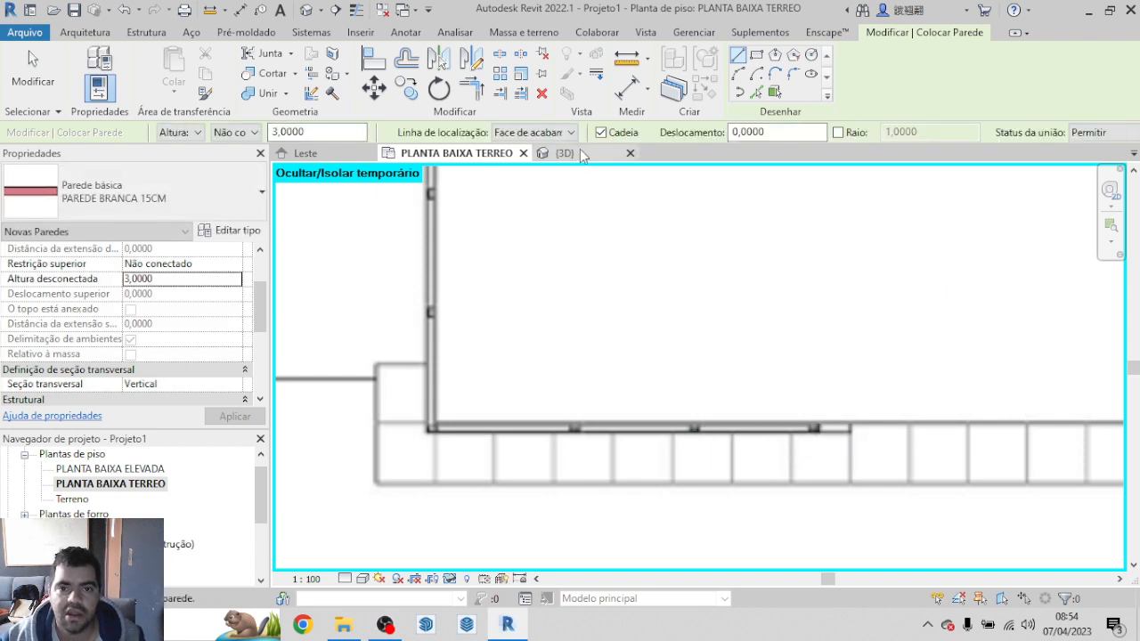
{"action": "left_click", "coordinate": [571, 132]}
{"action": "left_click", "coordinate": [585, 185]}
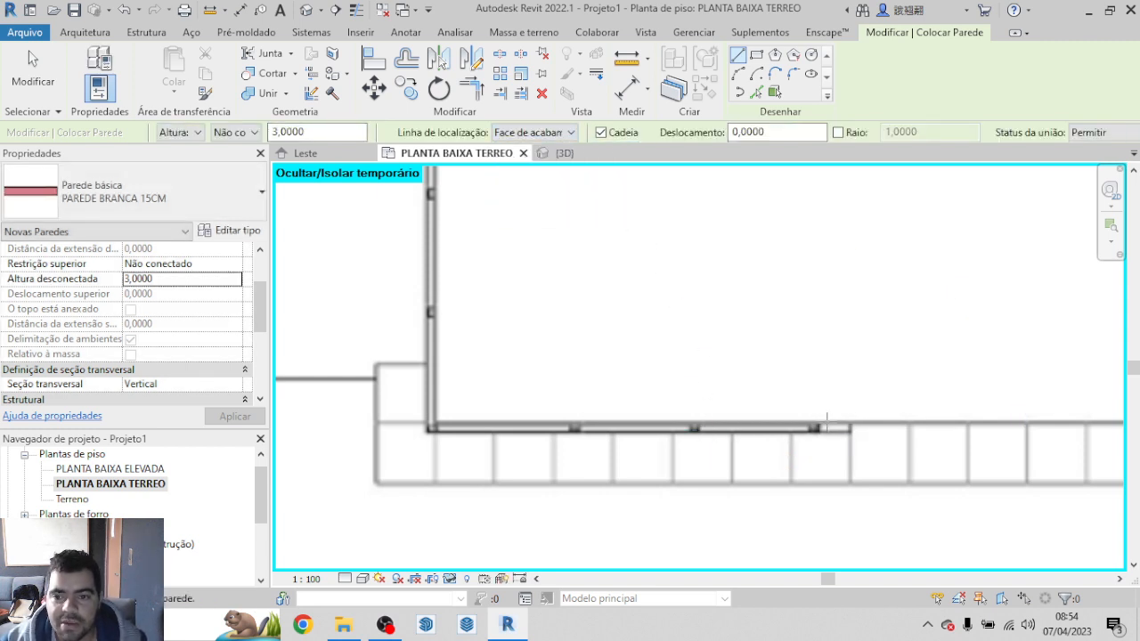
{"action": "left_click", "coordinate": [850, 432]}
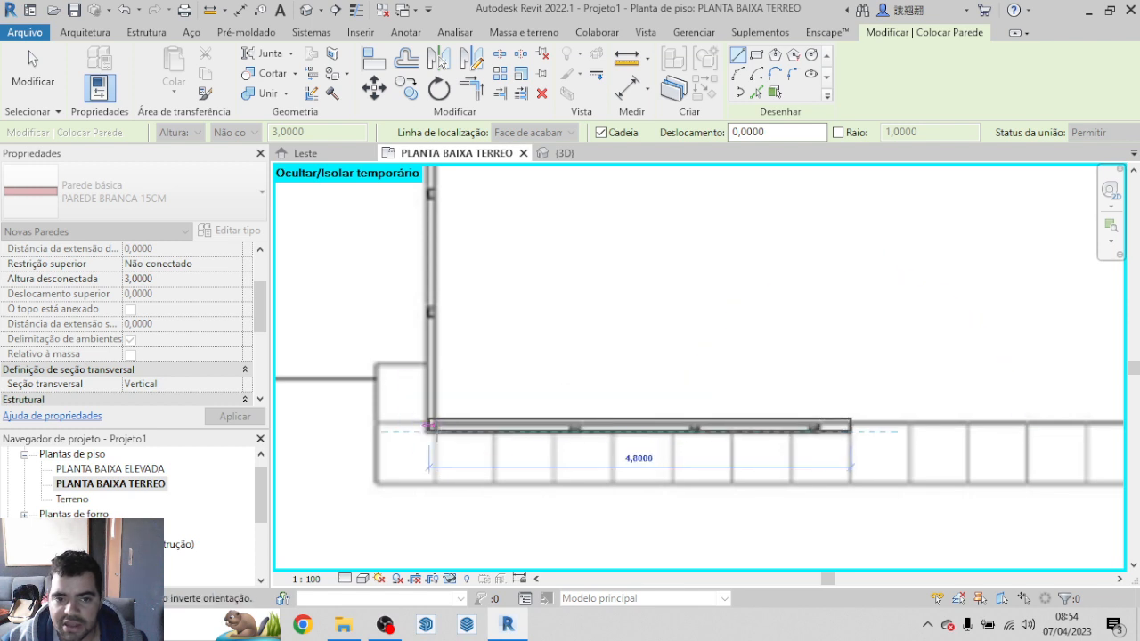
{"action": "scroll", "coordinate": [436, 436], "scroll_direction": "down", "scroll_amount": 1}
{"action": "scroll", "coordinate": [710, 440], "scroll_direction": "up", "scroll_amount": 2}
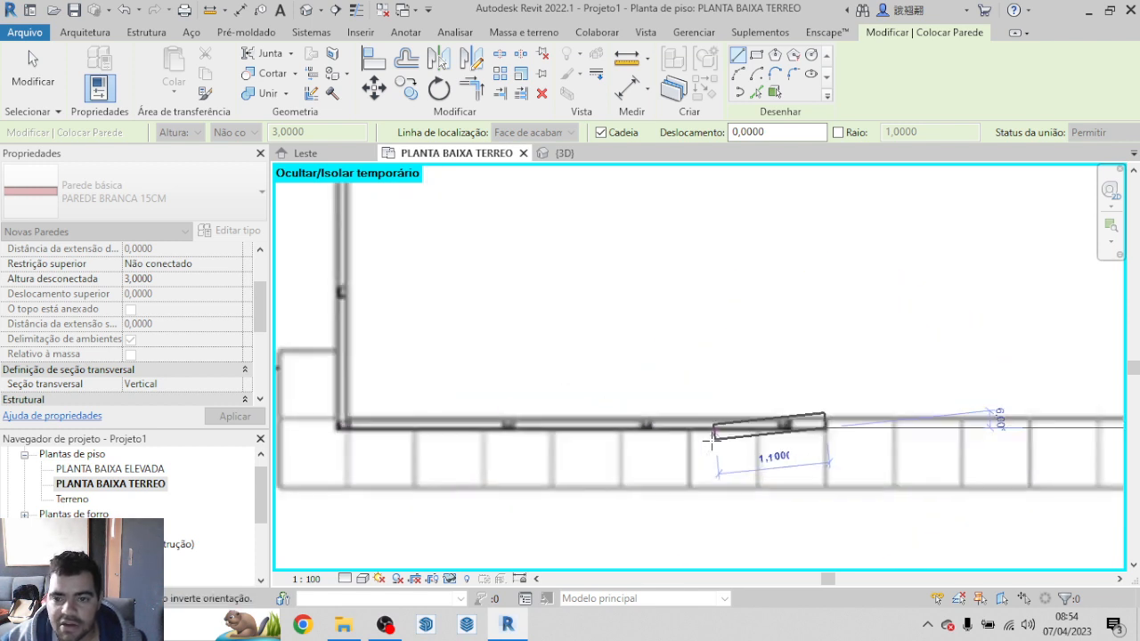
{"action": "scroll", "coordinate": [826, 417], "scroll_direction": "up", "scroll_amount": 3}
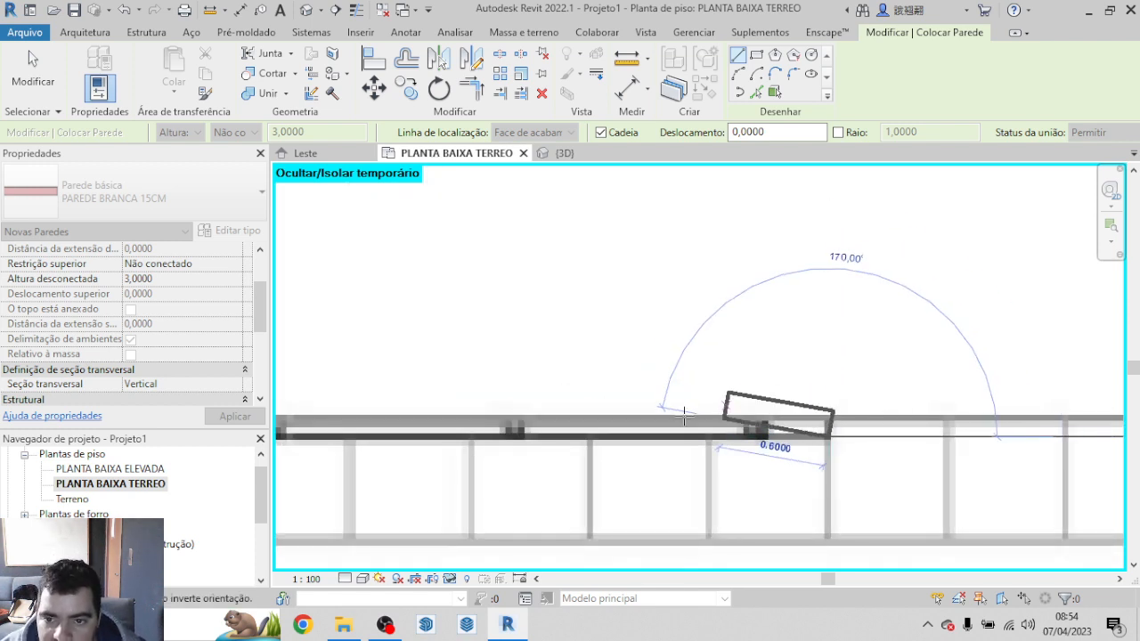
{"action": "scroll", "coordinate": [684, 414], "scroll_direction": "up", "scroll_amount": 1}
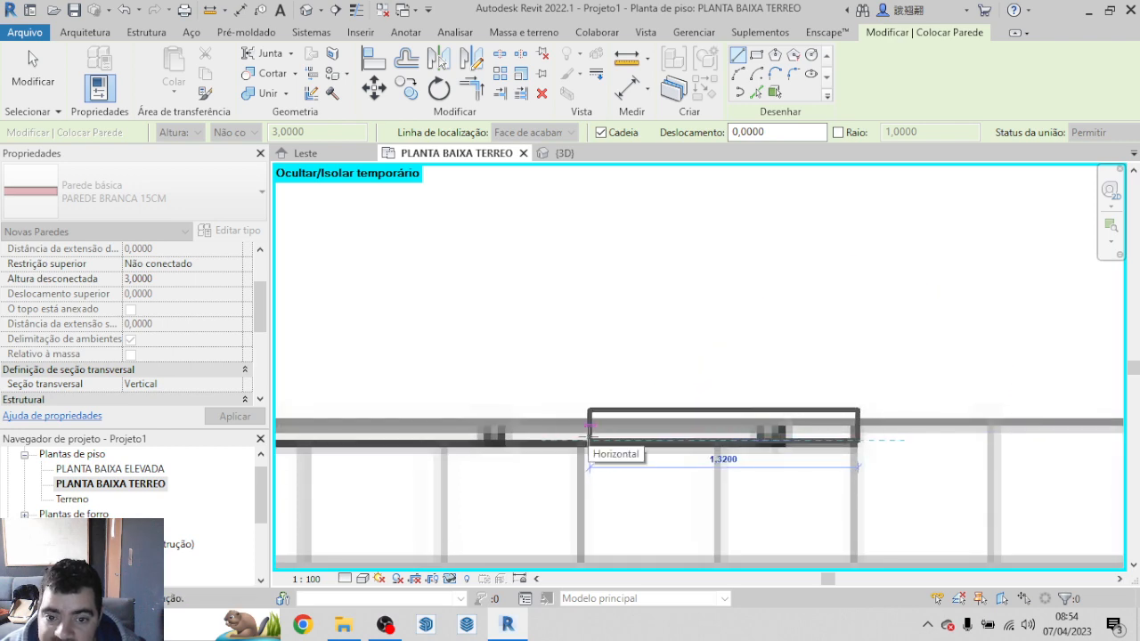
{"action": "scroll", "coordinate": [589, 437], "scroll_direction": "down", "scroll_amount": 6}
{"action": "scroll", "coordinate": [631, 442], "scroll_direction": "up", "scroll_amount": 2}
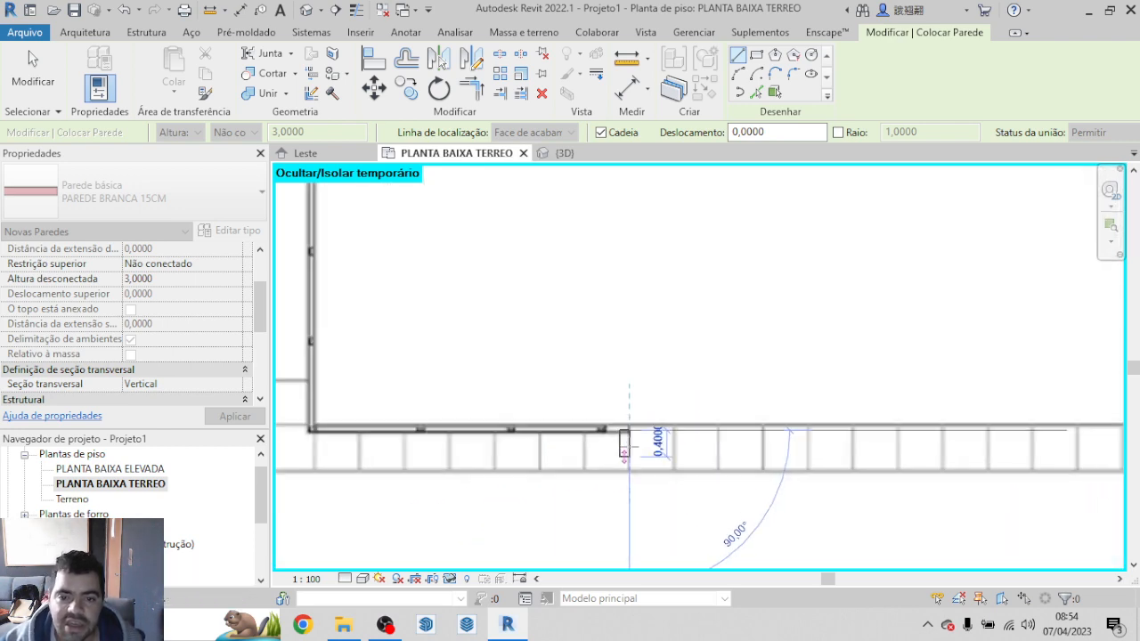
{"action": "scroll", "coordinate": [629, 441], "scroll_direction": "up", "scroll_amount": 3}
{"action": "key", "text": "Escape"}
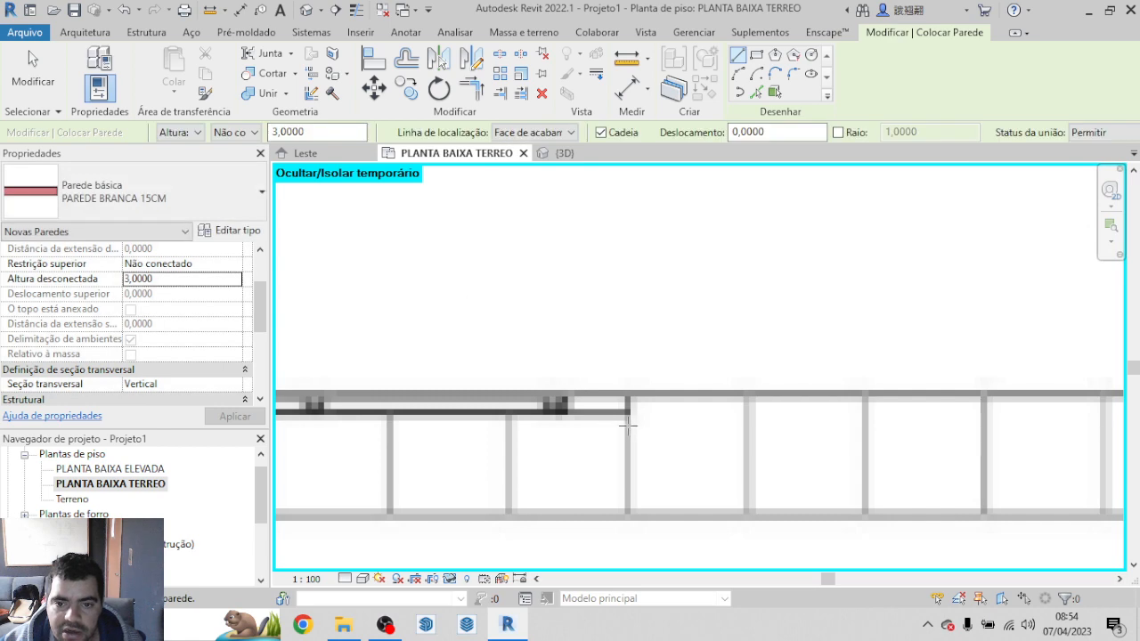
{"action": "left_click", "coordinate": [628, 426]}
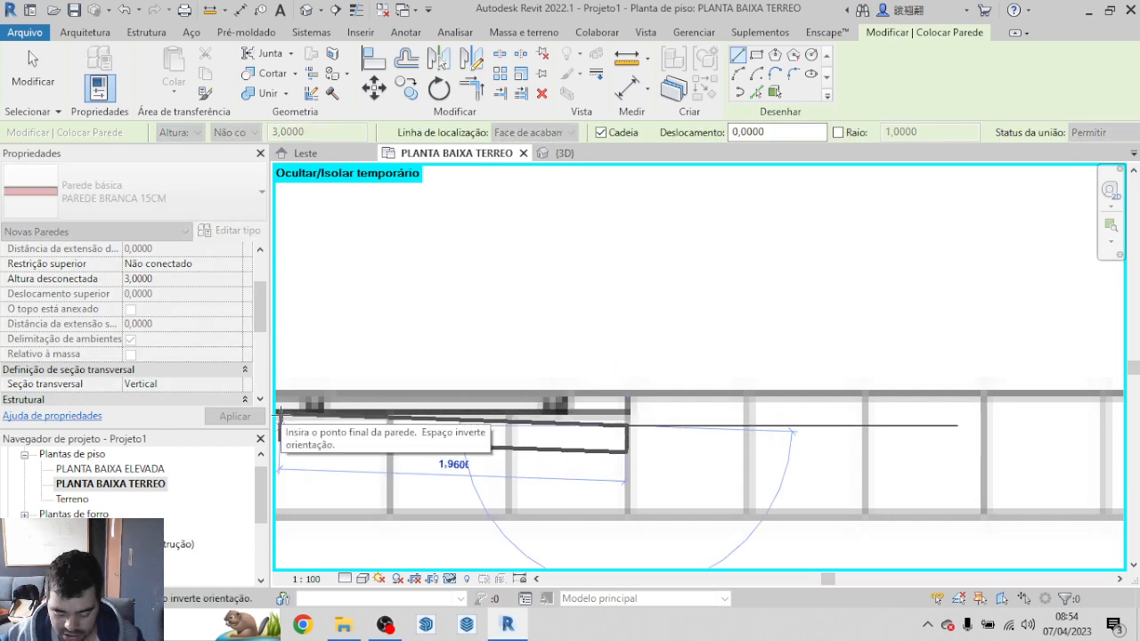
{"action": "scroll", "coordinate": [404, 414], "scroll_direction": "down", "scroll_amount": 3}
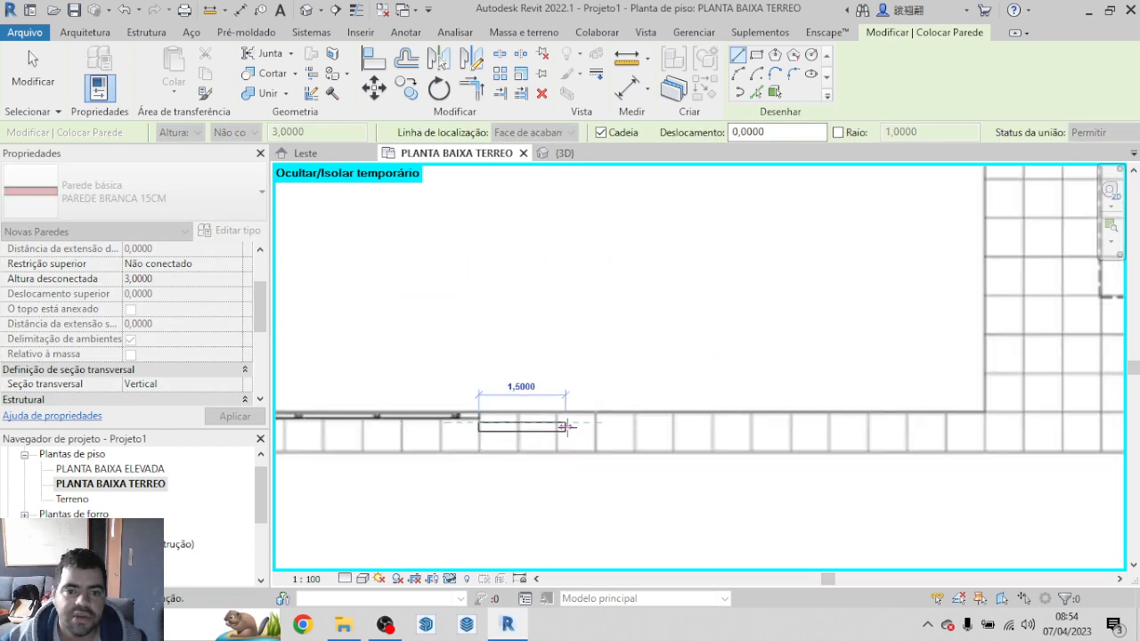
{"action": "scroll", "coordinate": [563, 427], "scroll_direction": "down", "scroll_amount": 3}
{"action": "scroll", "coordinate": [499, 414], "scroll_direction": "up", "scroll_amount": 6}
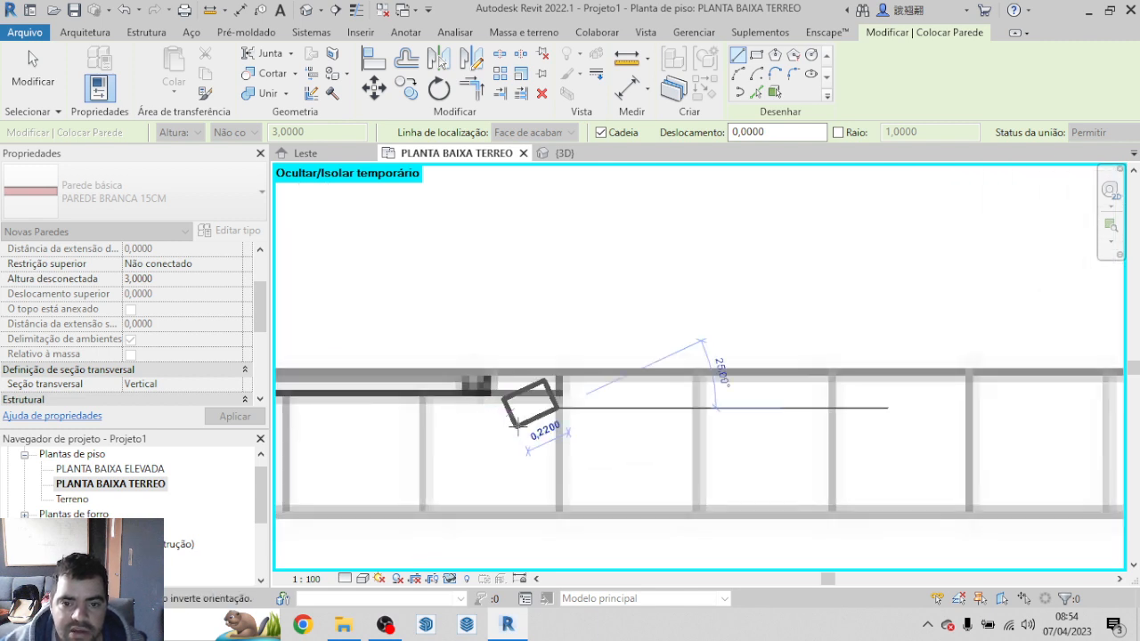
{"action": "key", "text": "Escape"}
Step: Set the wall location line to Face de acabamento: Interna and draw a 4,72 m wall along the pool's lower edge to its lower-left corner
{"action": "left_click", "coordinate": [559, 135]}
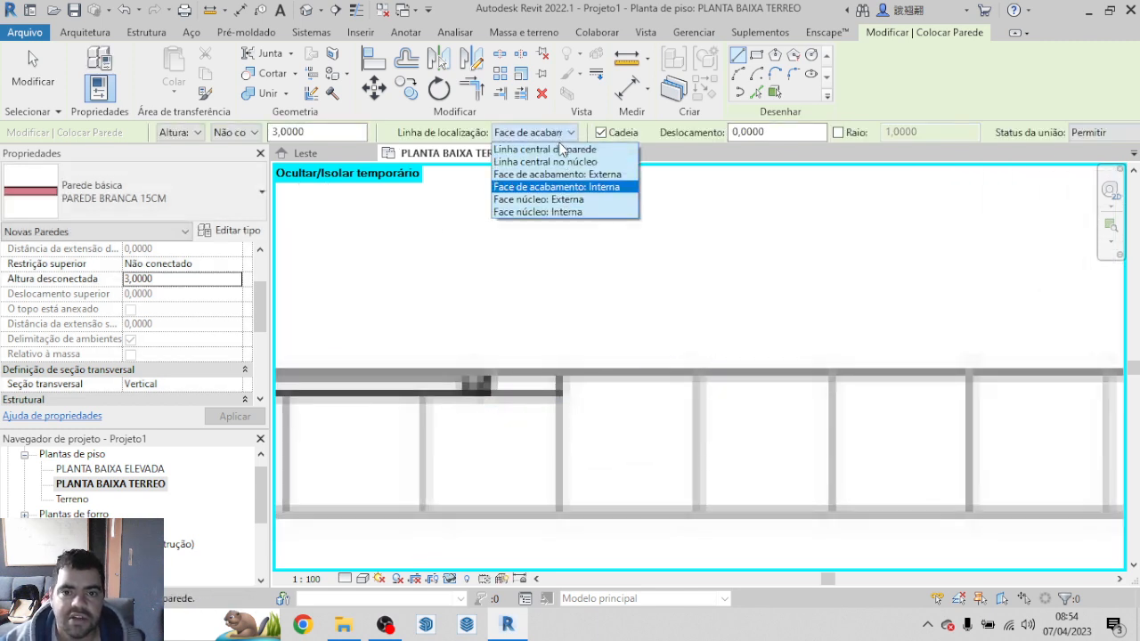
{"action": "left_click", "coordinate": [595, 187]}
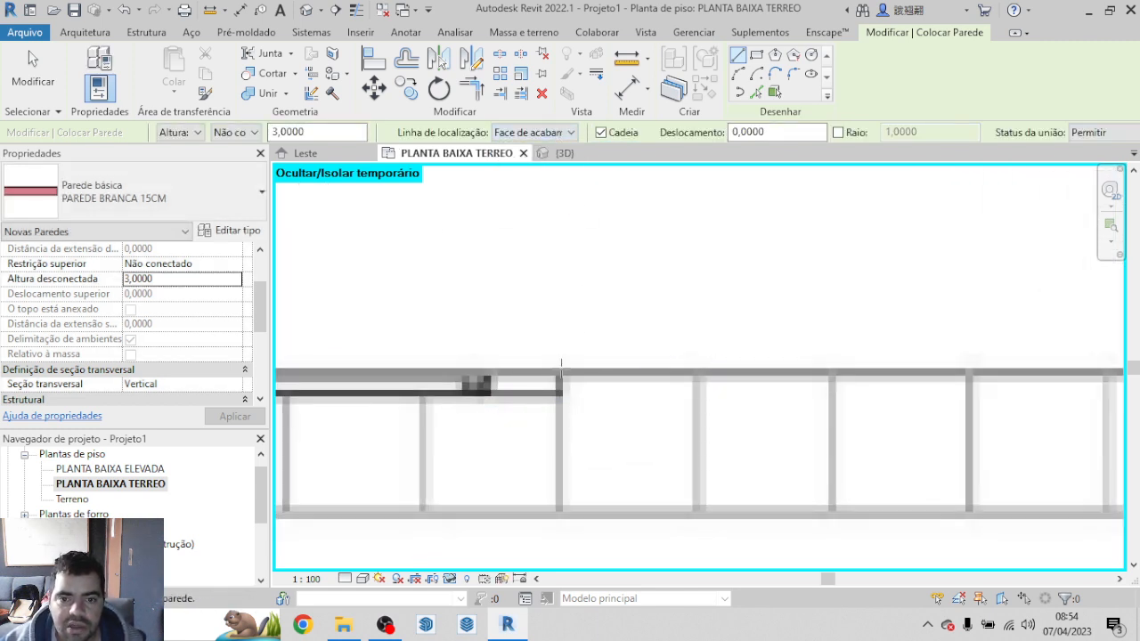
{"action": "left_click", "coordinate": [561, 365]}
{"action": "scroll", "coordinate": [314, 350], "scroll_direction": "down", "scroll_amount": 2}
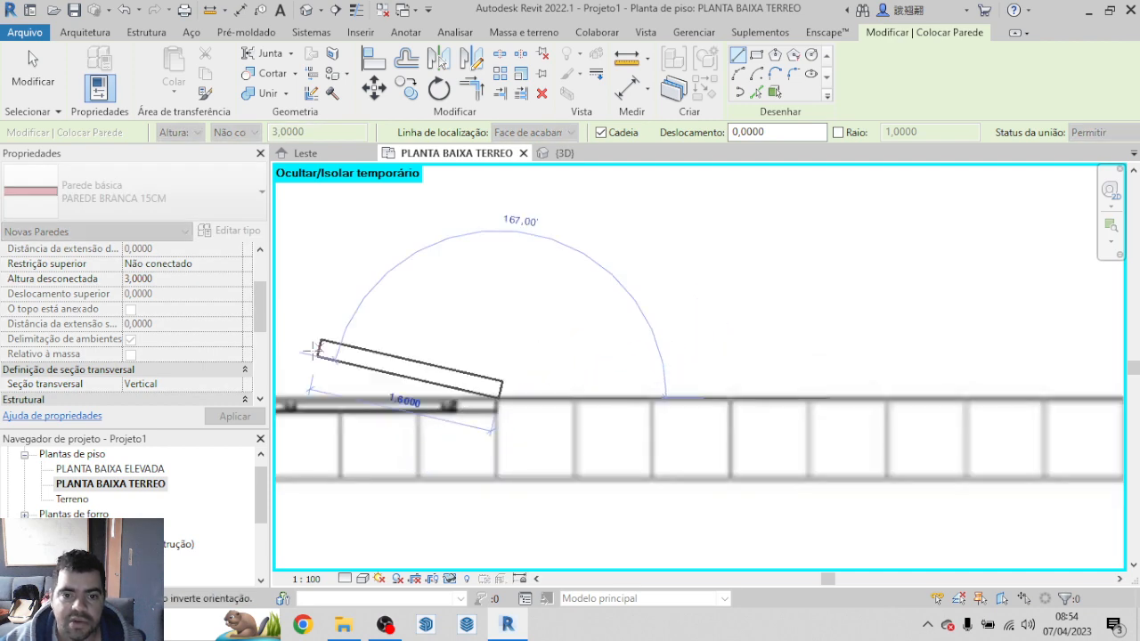
{"action": "scroll", "coordinate": [681, 418], "scroll_direction": "down", "scroll_amount": 3}
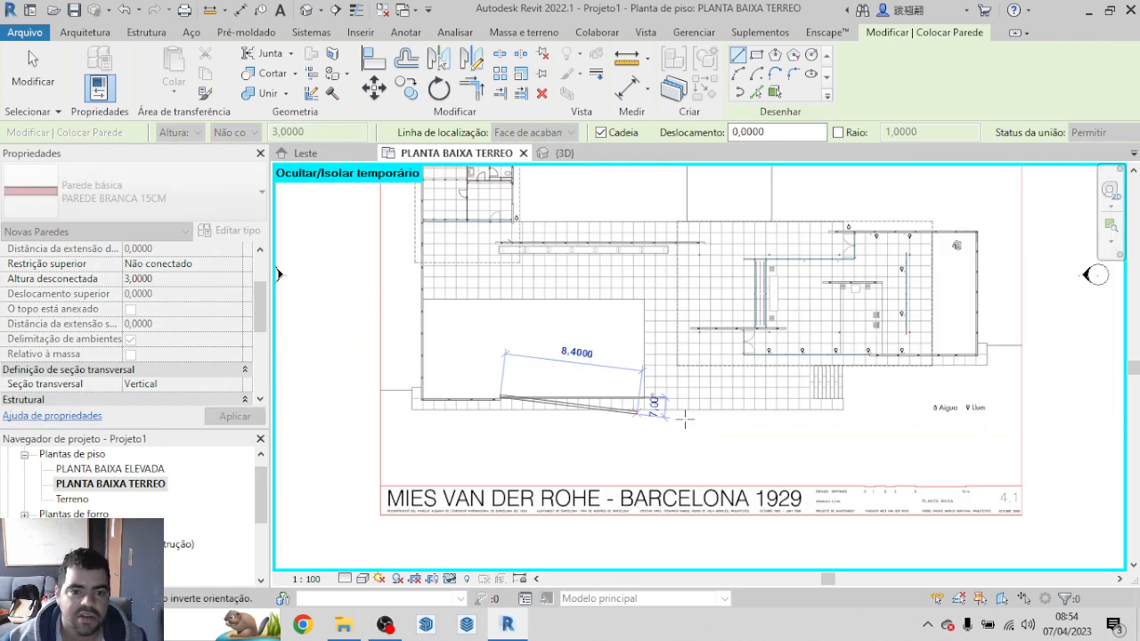
{"action": "scroll", "coordinate": [764, 409], "scroll_direction": "down", "scroll_amount": 4}
{"action": "scroll", "coordinate": [621, 399], "scroll_direction": "up", "scroll_amount": 4}
{"action": "scroll", "coordinate": [552, 384], "scroll_direction": "up", "scroll_amount": 2}
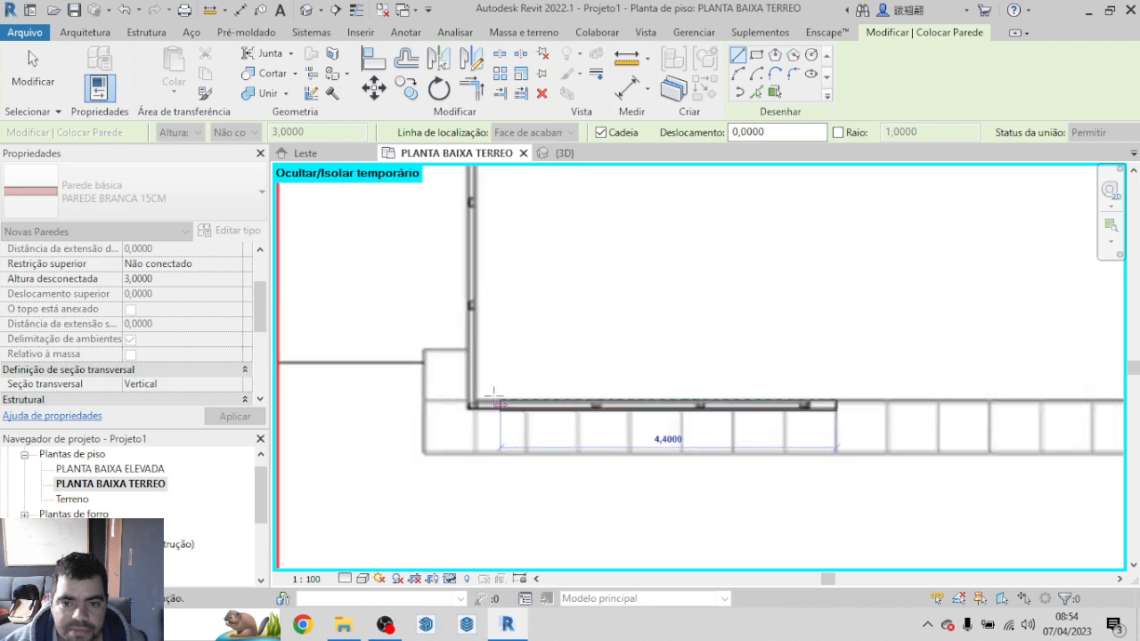
{"action": "scroll", "coordinate": [463, 404], "scroll_direction": "up", "scroll_amount": 2}
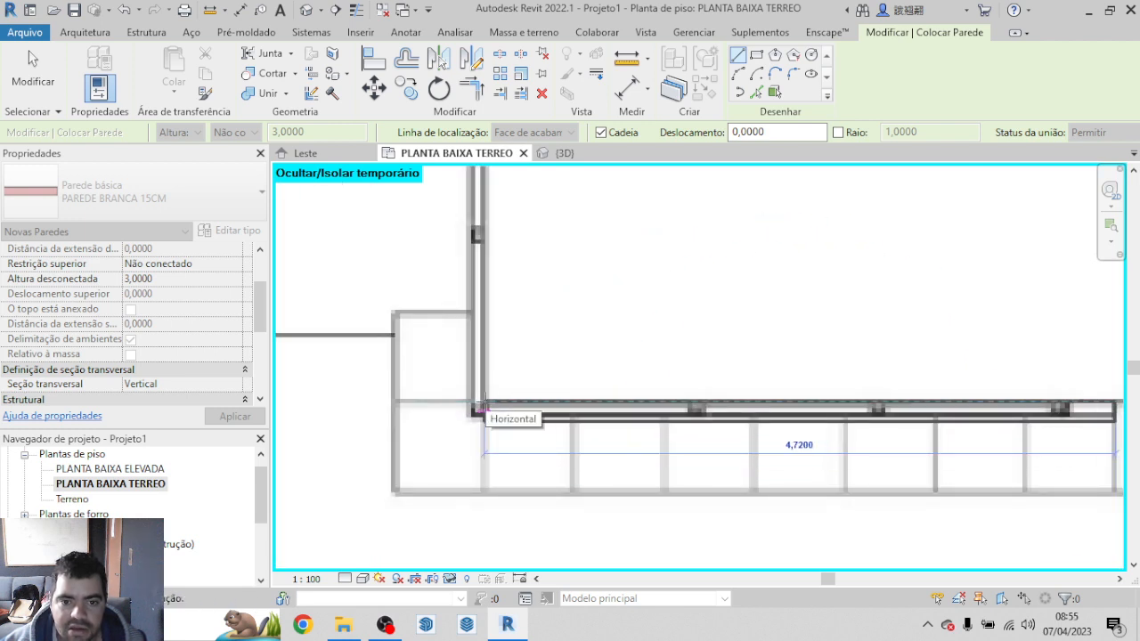
{"action": "left_click", "coordinate": [481, 406]}
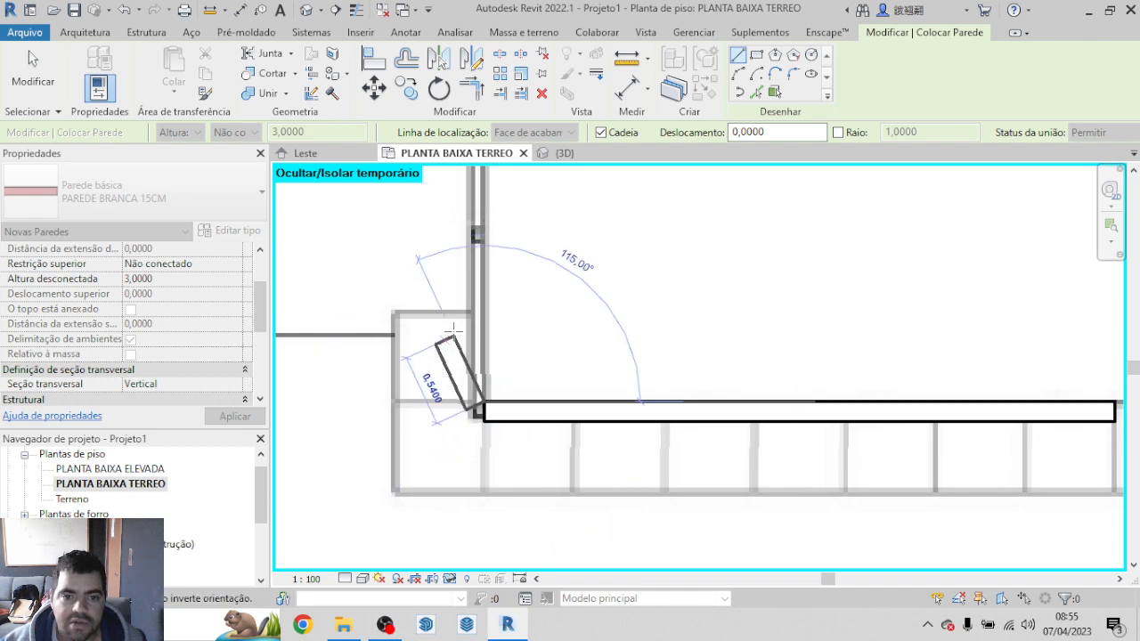
Step: Continue the wall chain vertically from the pool's lower-left corner to the upper-left corner of the small building
{"action": "scroll", "coordinate": [499, 258], "scroll_direction": "down", "scroll_amount": 4}
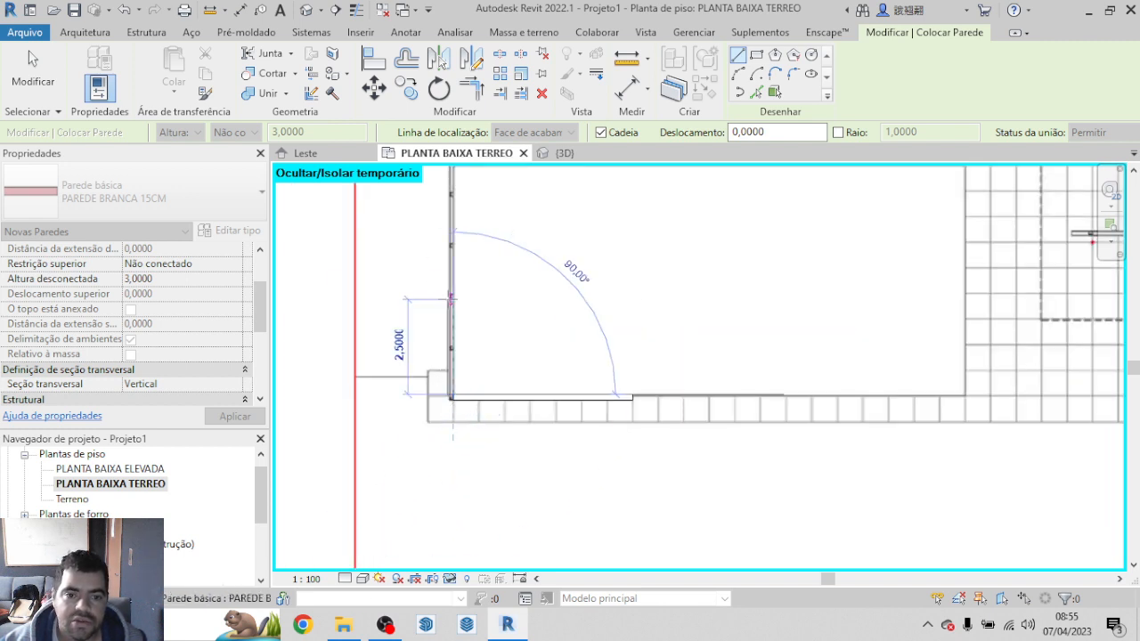
{"action": "scroll", "coordinate": [450, 379], "scroll_direction": "up", "scroll_amount": 5}
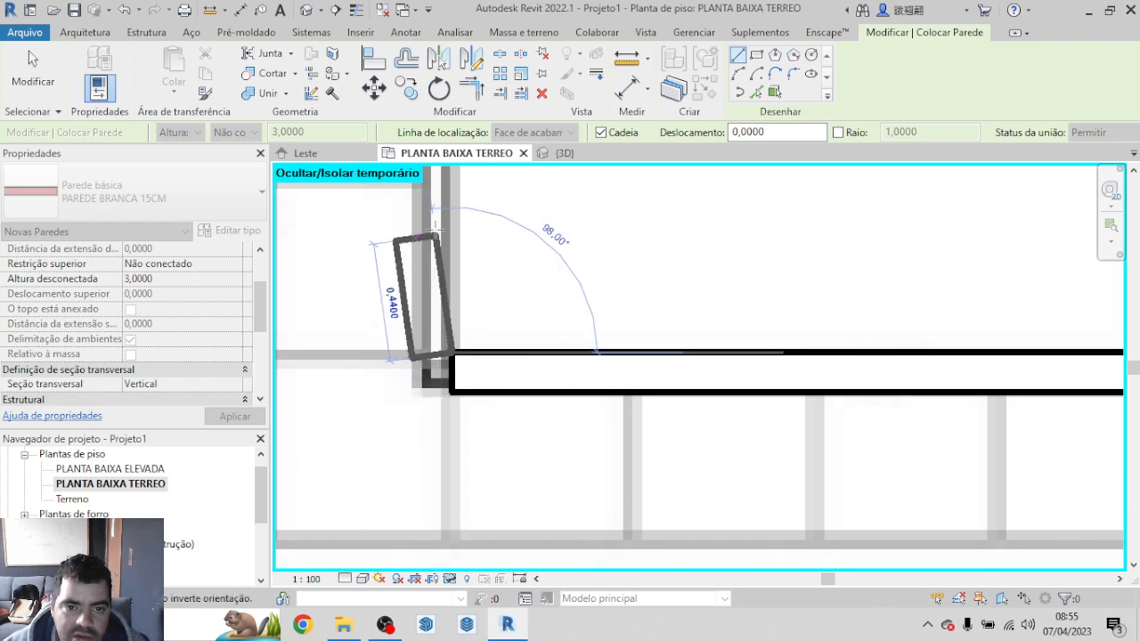
{"action": "scroll", "coordinate": [456, 200], "scroll_direction": "down", "scroll_amount": 8}
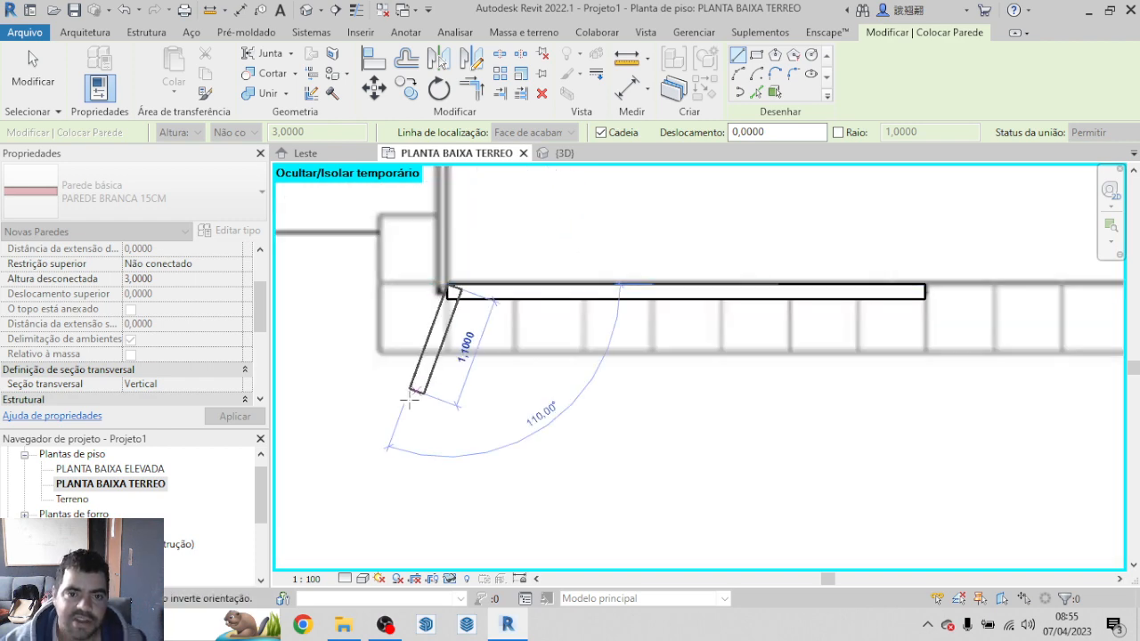
{"action": "scroll", "coordinate": [499, 332], "scroll_direction": "up", "scroll_amount": 10}
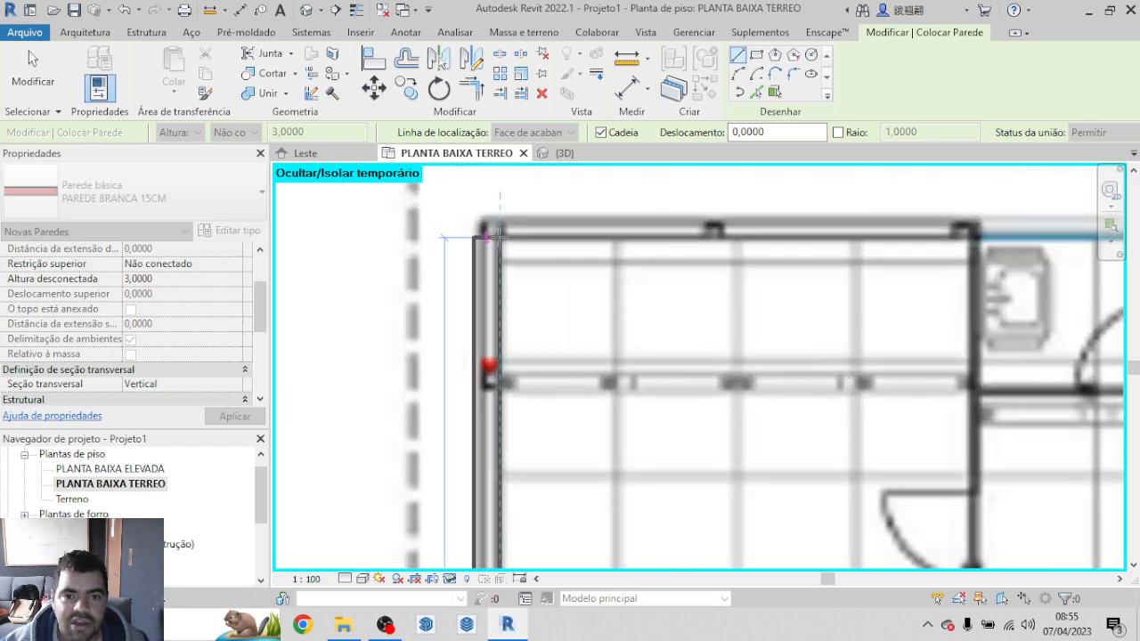
{"action": "left_click", "coordinate": [488, 233]}
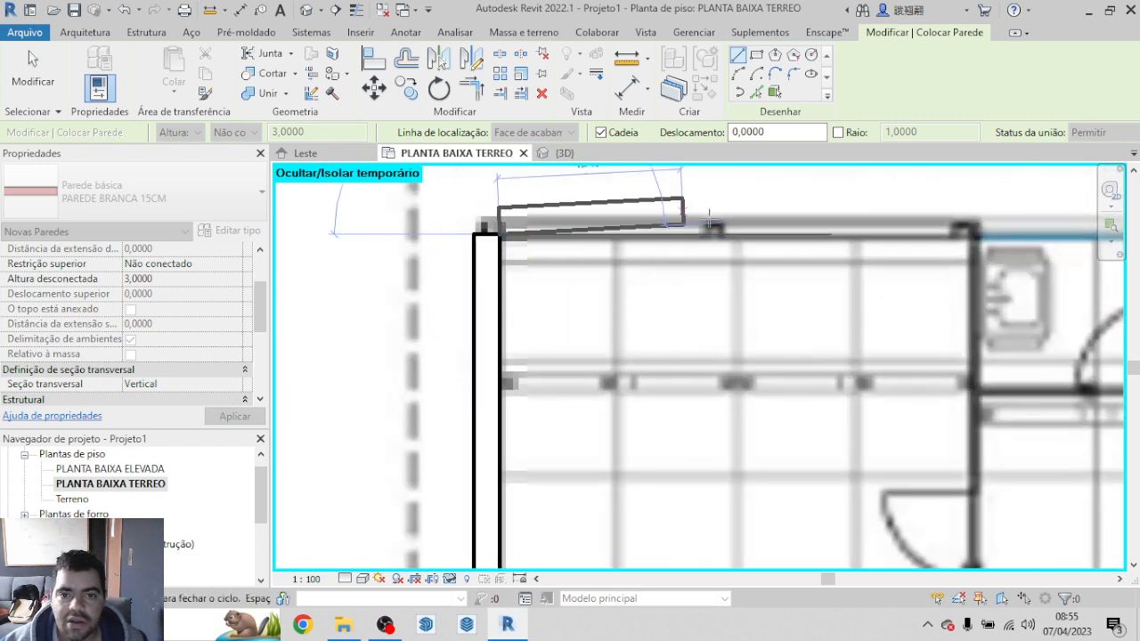
Step: Continue the wall chain about 5,44 m along the small building's upper edge to its upper-right corner
{"action": "scroll", "coordinate": [819, 261], "scroll_direction": "down", "scroll_amount": 1}
{"action": "scroll", "coordinate": [819, 261], "scroll_direction": "down", "scroll_amount": 3}
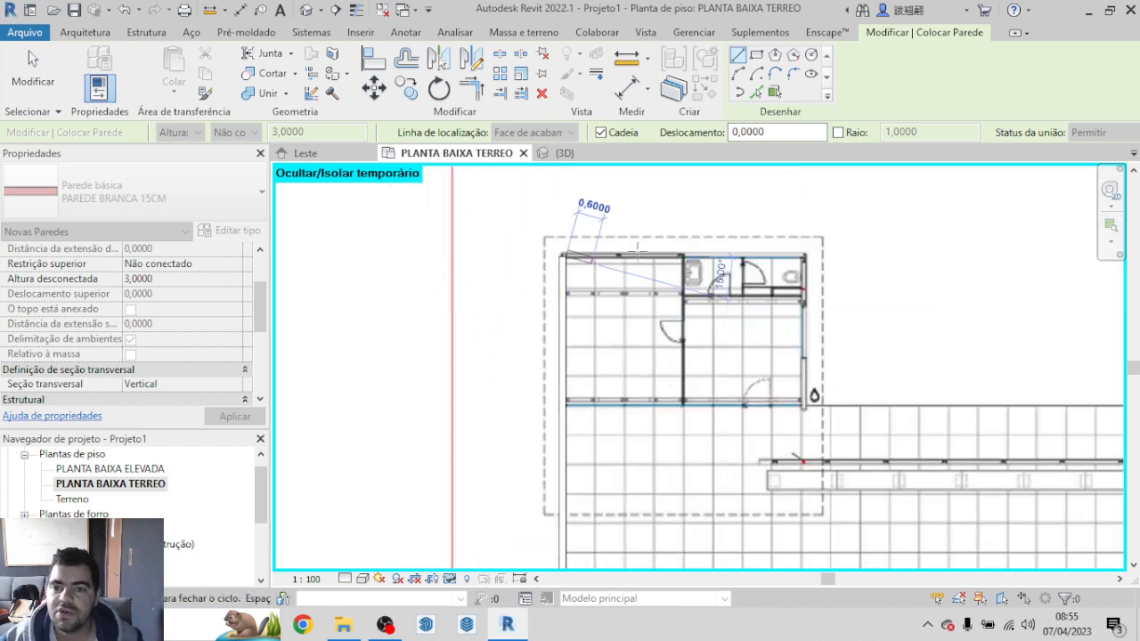
{"action": "scroll", "coordinate": [806, 253], "scroll_direction": "up", "scroll_amount": 1}
{"action": "scroll", "coordinate": [806, 253], "scroll_direction": "up", "scroll_amount": 3}
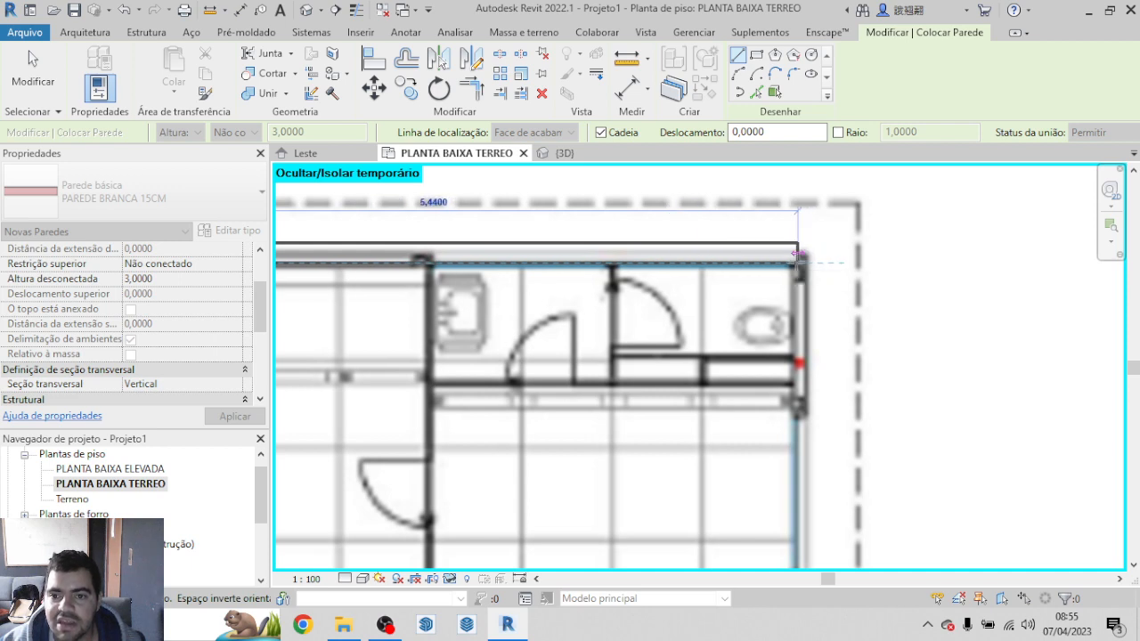
{"action": "left_click", "coordinate": [793, 264]}
Step: Draw the small building's right wall down to its lower-right corner, just past the glazed front, and end the chain
{"action": "scroll", "coordinate": [793, 264], "scroll_direction": "down", "scroll_amount": 5}
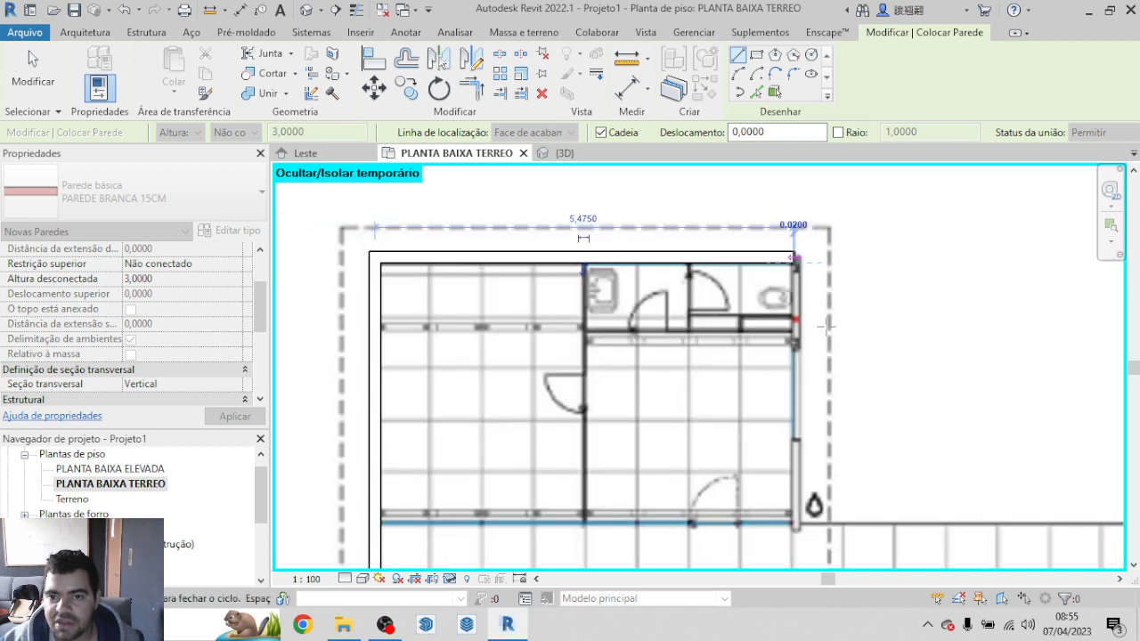
{"action": "scroll", "coordinate": [798, 427], "scroll_direction": "up", "scroll_amount": 2}
{"action": "scroll", "coordinate": [798, 429], "scroll_direction": "up", "scroll_amount": 3}
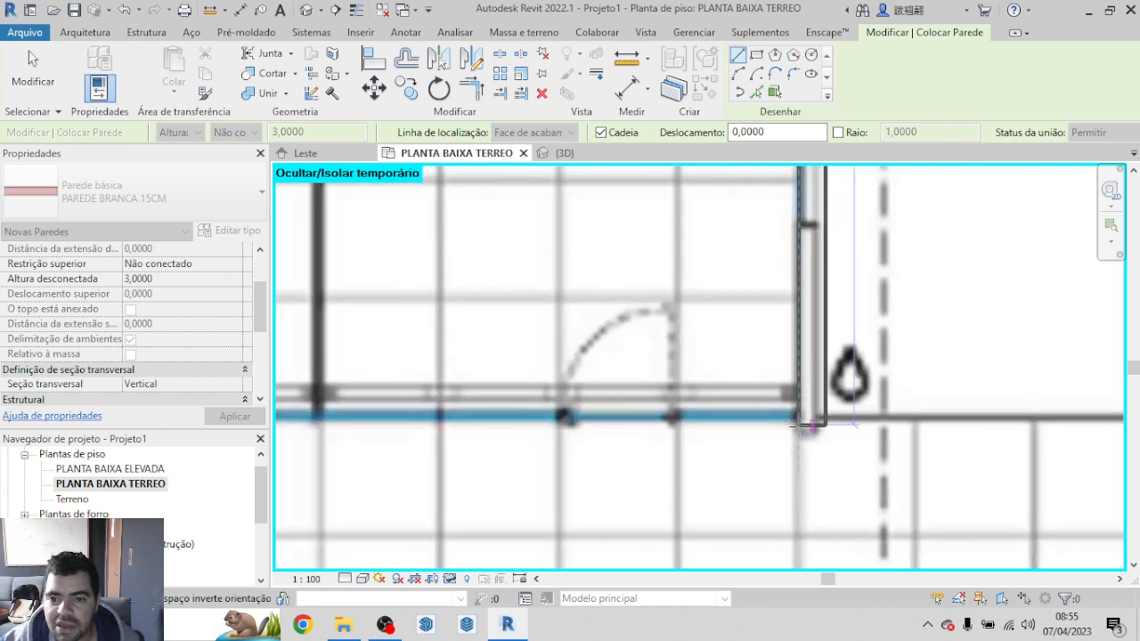
{"action": "left_click", "coordinate": [798, 433]}
{"action": "scroll", "coordinate": [798, 433], "scroll_direction": "down", "scroll_amount": 3}
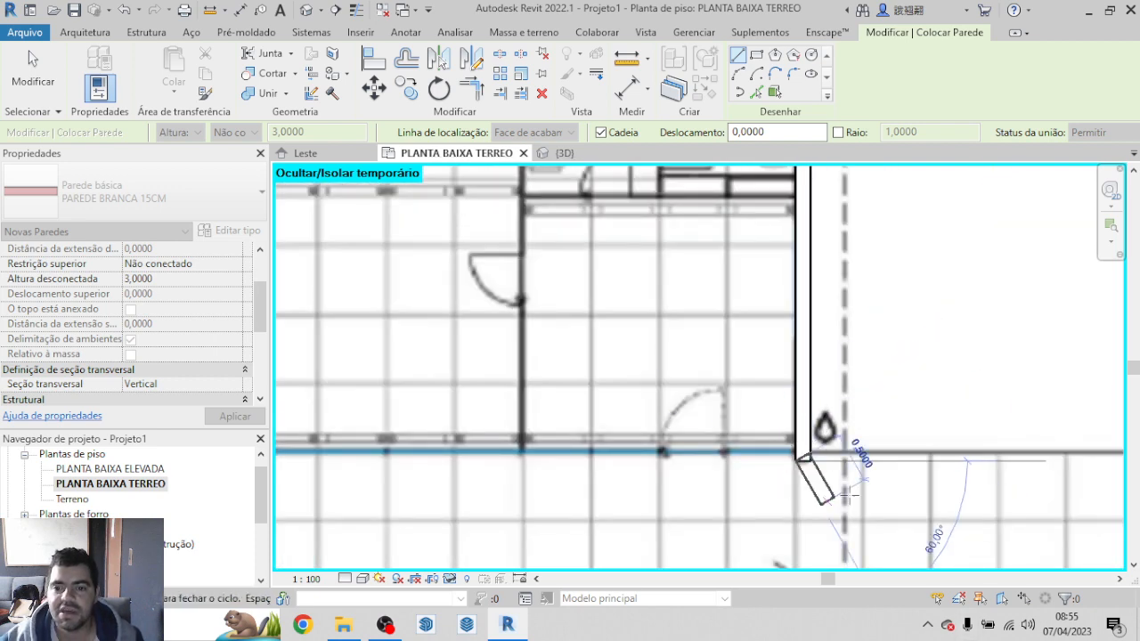
{"action": "key", "text": "Escape"}
{"action": "scroll", "coordinate": [623, 330], "scroll_direction": "down", "scroll_amount": 4}
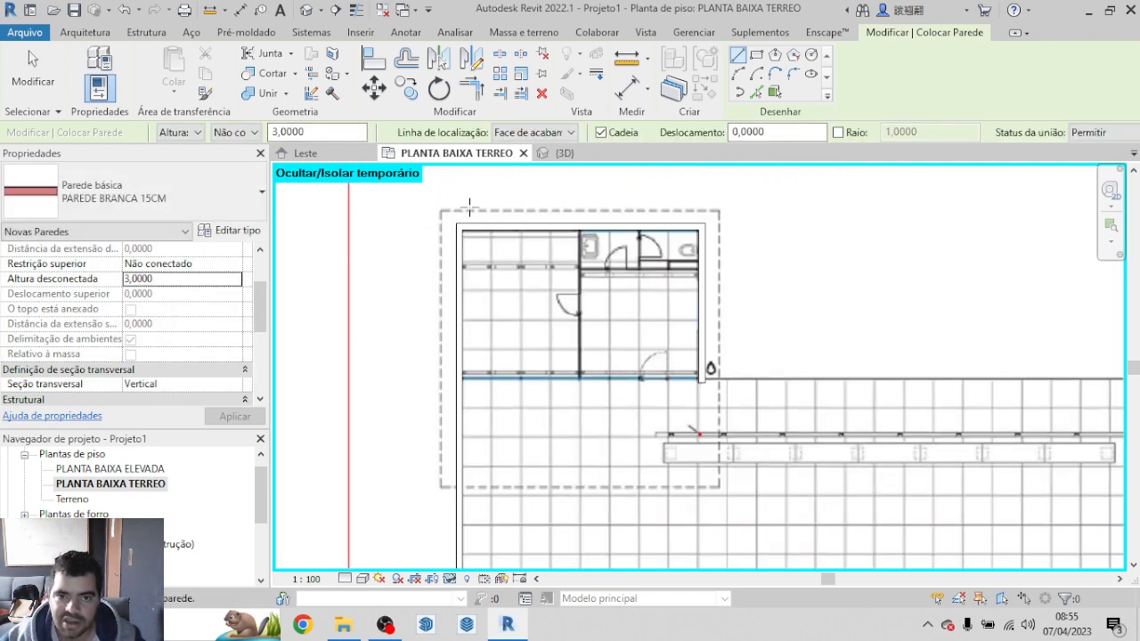
Step: Draw a horizontal wall along the plan line just above the long bench, from its left end to its right end
{"action": "scroll", "coordinate": [614, 437], "scroll_direction": "up", "scroll_amount": 3}
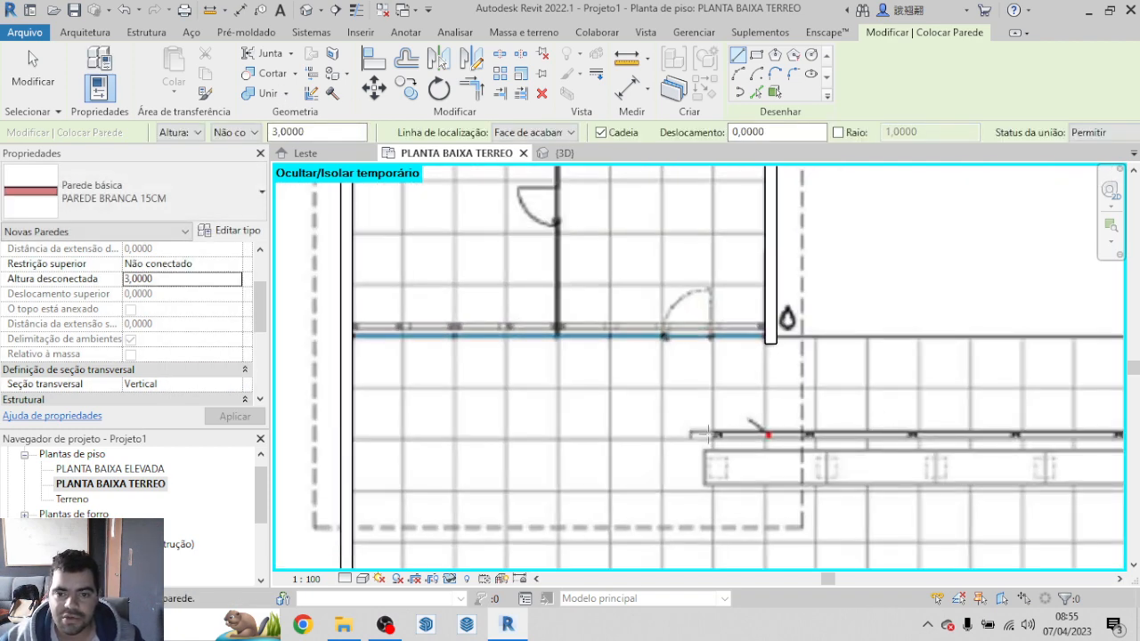
{"action": "scroll", "coordinate": [707, 434], "scroll_direction": "up", "scroll_amount": 2}
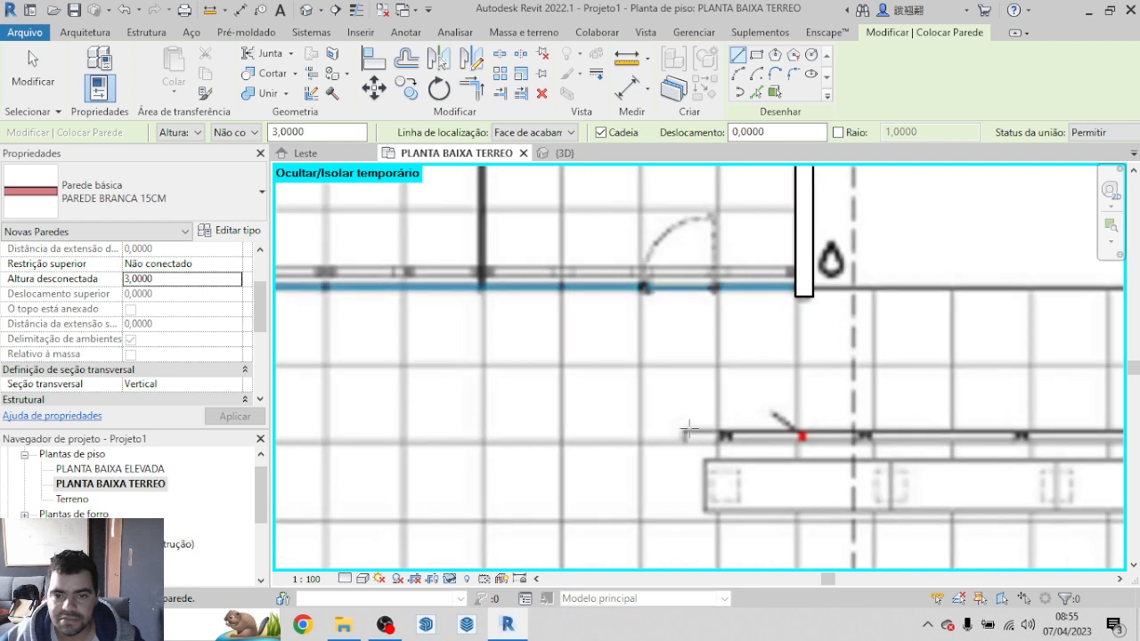
{"action": "left_click", "coordinate": [684, 432]}
{"action": "scroll", "coordinate": [407, 471], "scroll_direction": "down", "scroll_amount": 4}
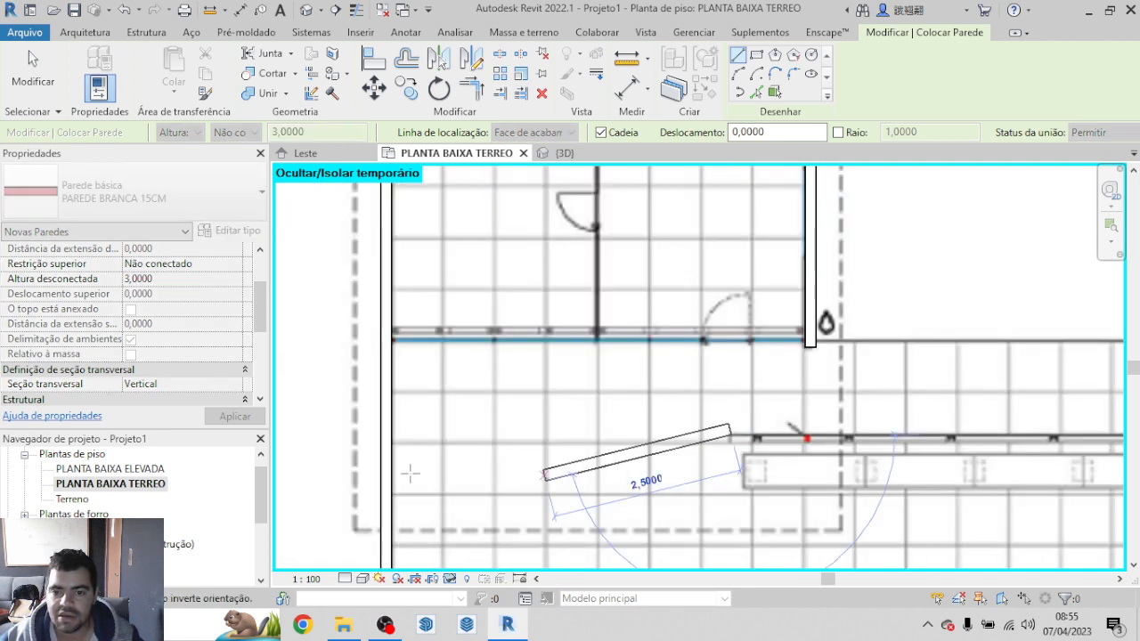
{"action": "scroll", "coordinate": [213, 505], "scroll_direction": "down", "scroll_amount": 2}
{"action": "scroll", "coordinate": [214, 505], "scroll_direction": "down", "scroll_amount": 1}
{"action": "scroll", "coordinate": [1050, 499], "scroll_direction": "down", "scroll_amount": 6}
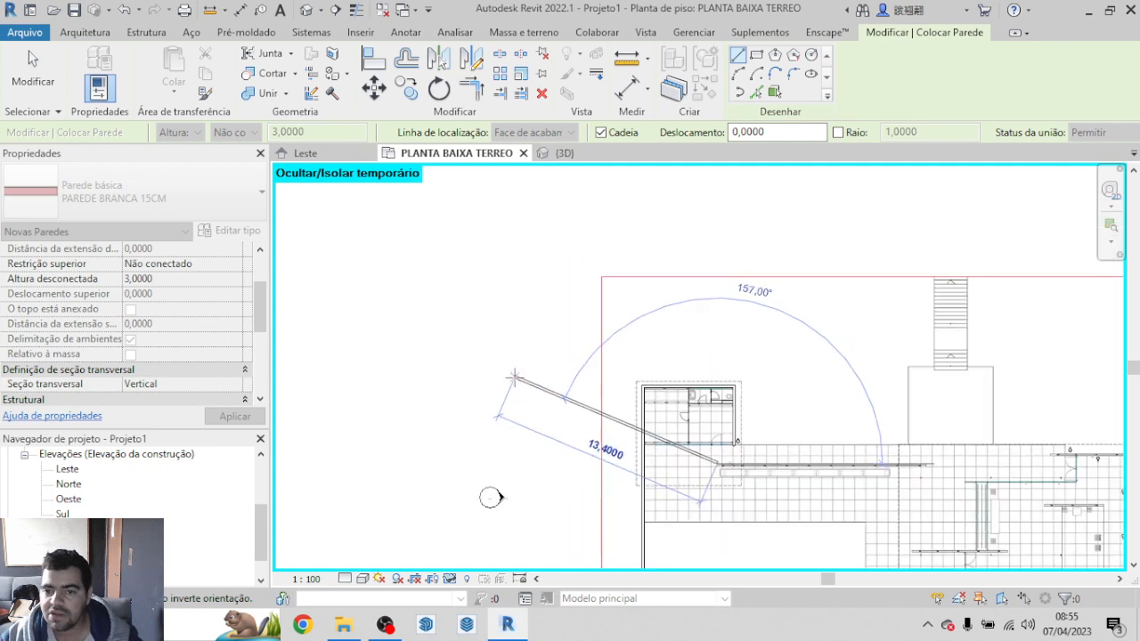
{"action": "scroll", "coordinate": [827, 452], "scroll_direction": "up", "scroll_amount": 10}
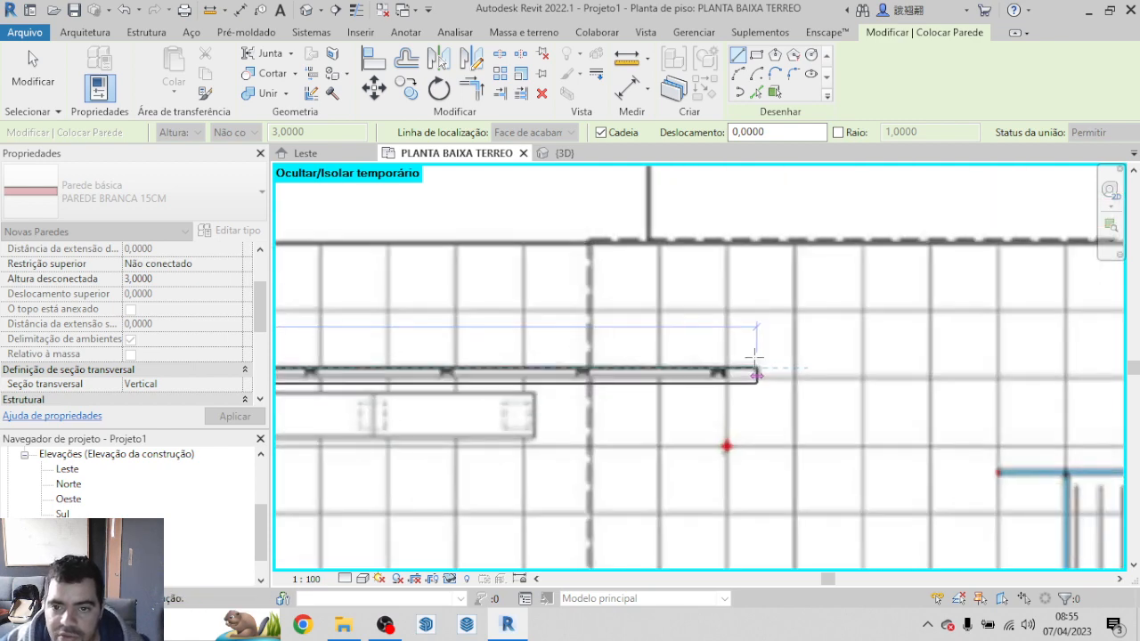
{"action": "left_click", "coordinate": [756, 377]}
{"action": "scroll", "coordinate": [796, 395], "scroll_direction": "down", "scroll_amount": 5}
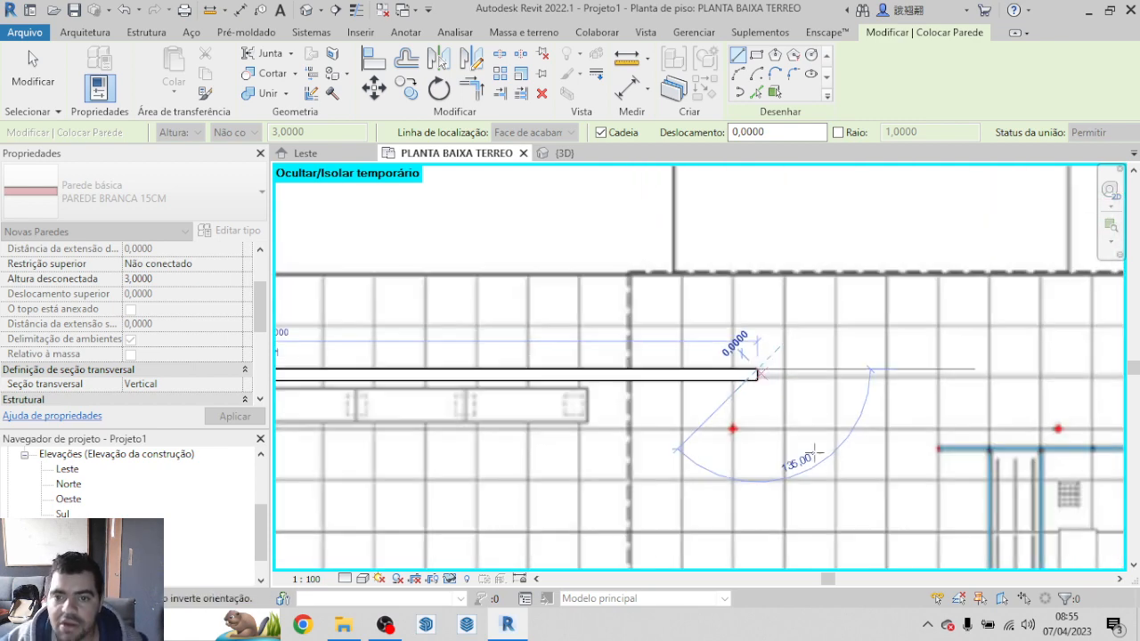
{"action": "key", "text": "Escape"}
Step: Draw the free-standing horizontal wall above the main pavilion's lower double door, covering its full length on the plan
{"action": "scroll", "coordinate": [595, 310], "scroll_direction": "down", "scroll_amount": 5}
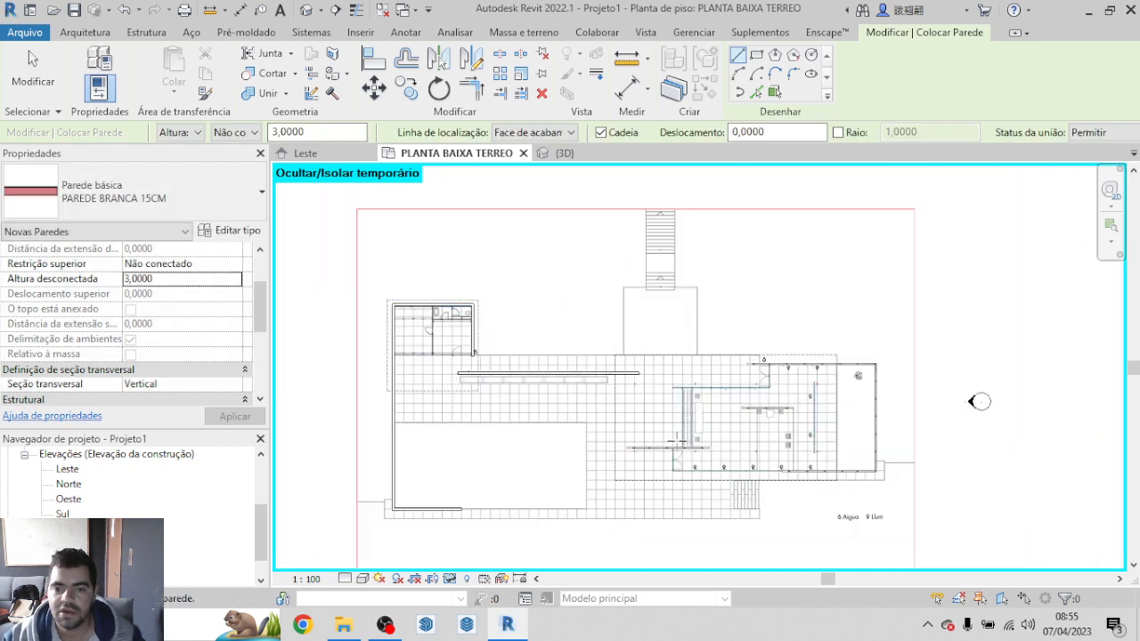
{"action": "scroll", "coordinate": [579, 439], "scroll_direction": "up", "scroll_amount": 8}
{"action": "scroll", "coordinate": [575, 440], "scroll_direction": "up", "scroll_amount": 2}
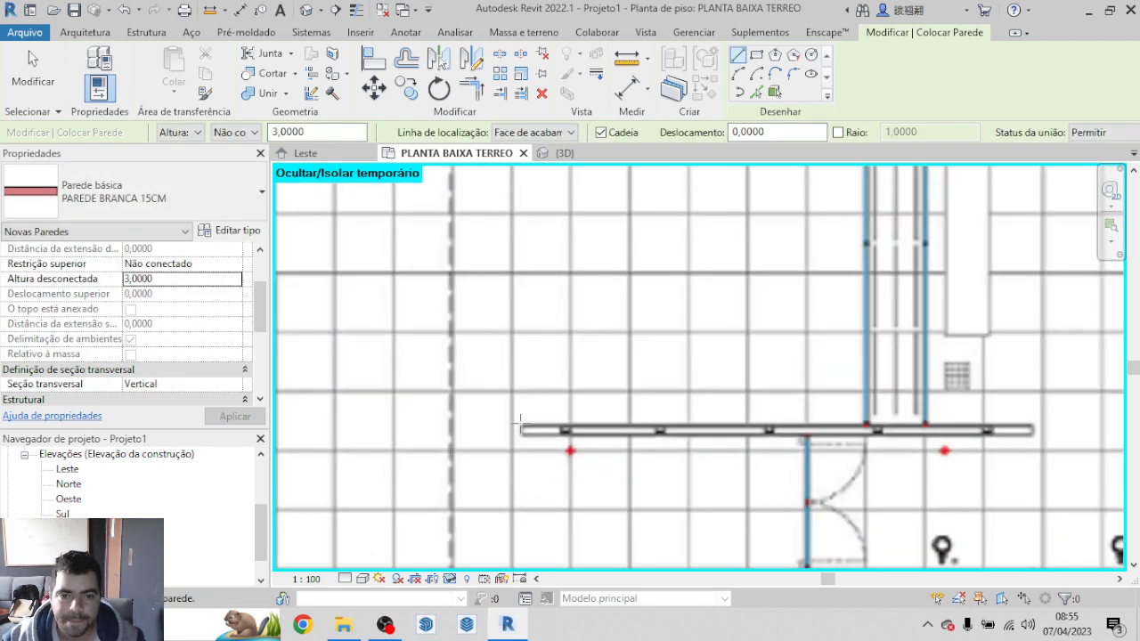
{"action": "left_click", "coordinate": [521, 428]}
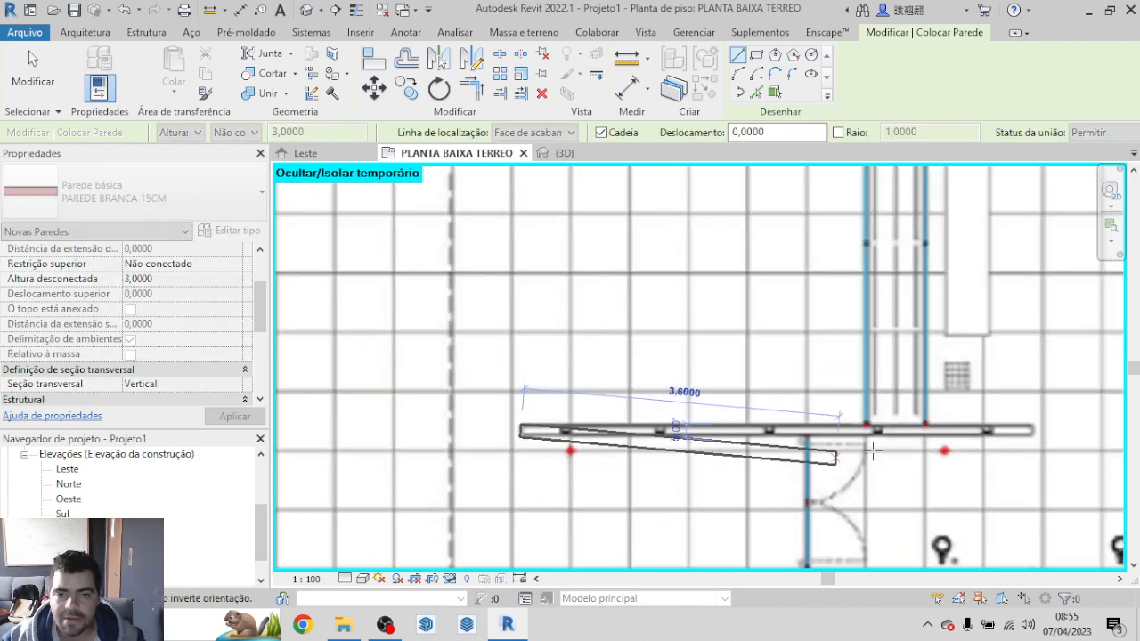
{"action": "left_click", "coordinate": [1031, 431]}
{"action": "scroll", "coordinate": [792, 481], "scroll_direction": "down", "scroll_amount": 2}
{"action": "key", "text": "Escape"}
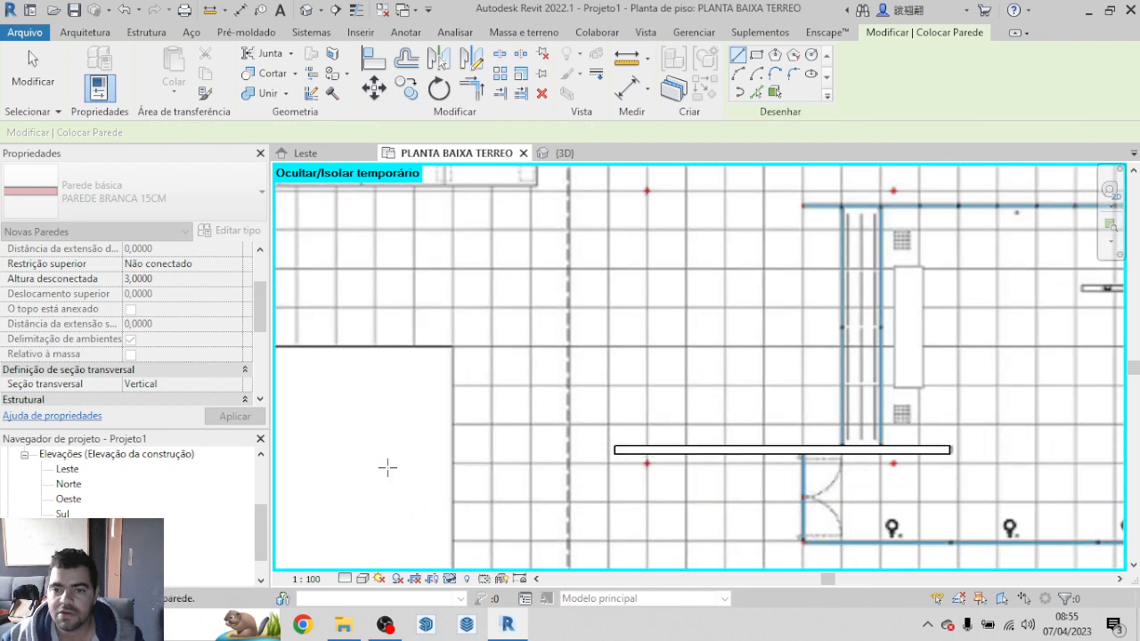
Step: Try to draw a wall about 9 m long along the main pavilion's upper edge to its upper-right corner
{"action": "scroll", "coordinate": [386, 465], "scroll_direction": "down", "scroll_amount": 4}
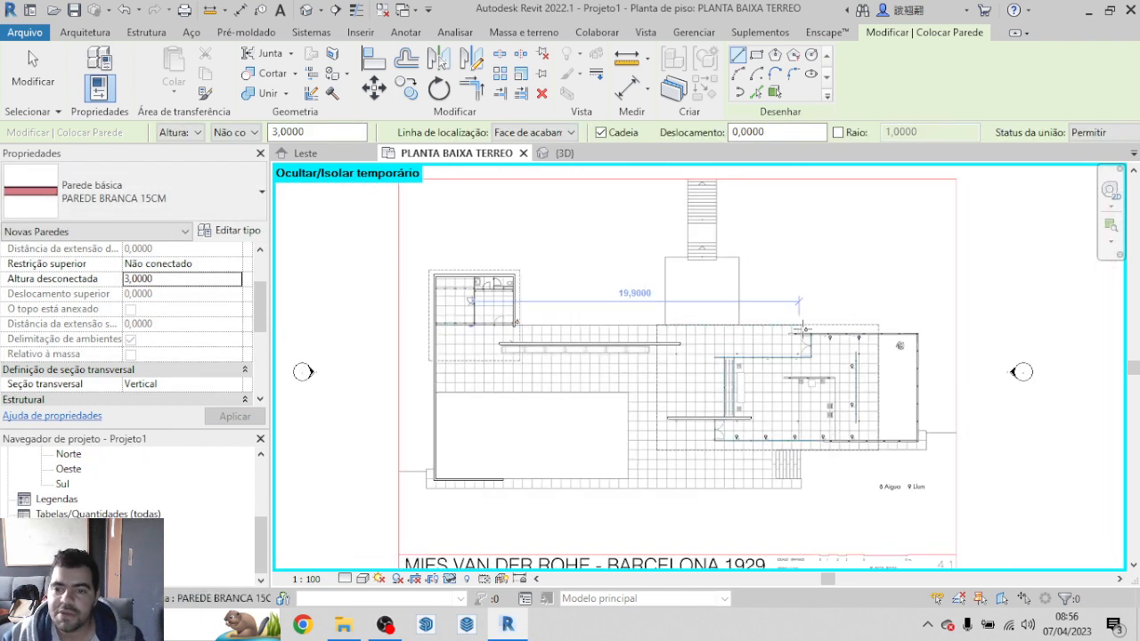
{"action": "scroll", "coordinate": [803, 327], "scroll_direction": "up", "scroll_amount": 4}
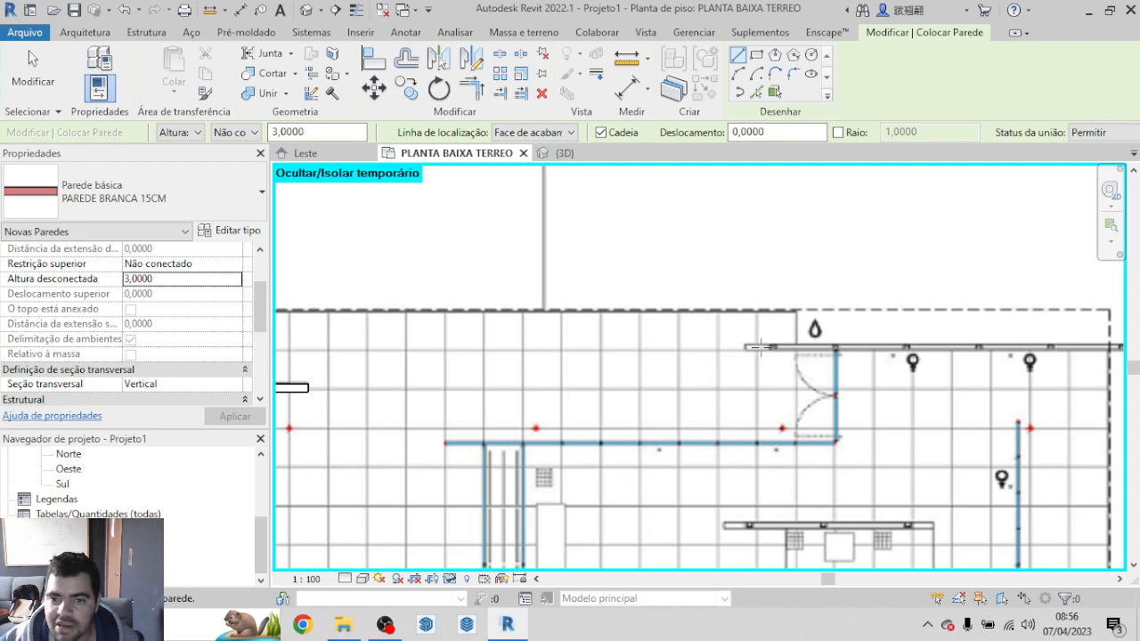
{"action": "scroll", "coordinate": [758, 347], "scroll_direction": "down", "scroll_amount": 3}
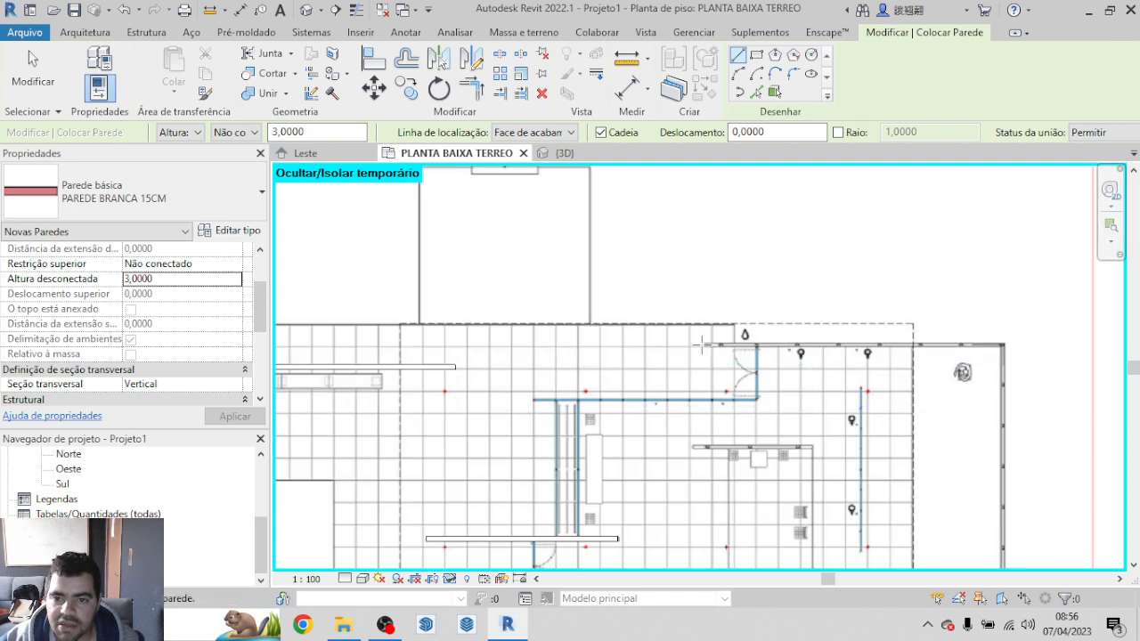
{"action": "scroll", "coordinate": [701, 345], "scroll_direction": "up", "scroll_amount": 3}
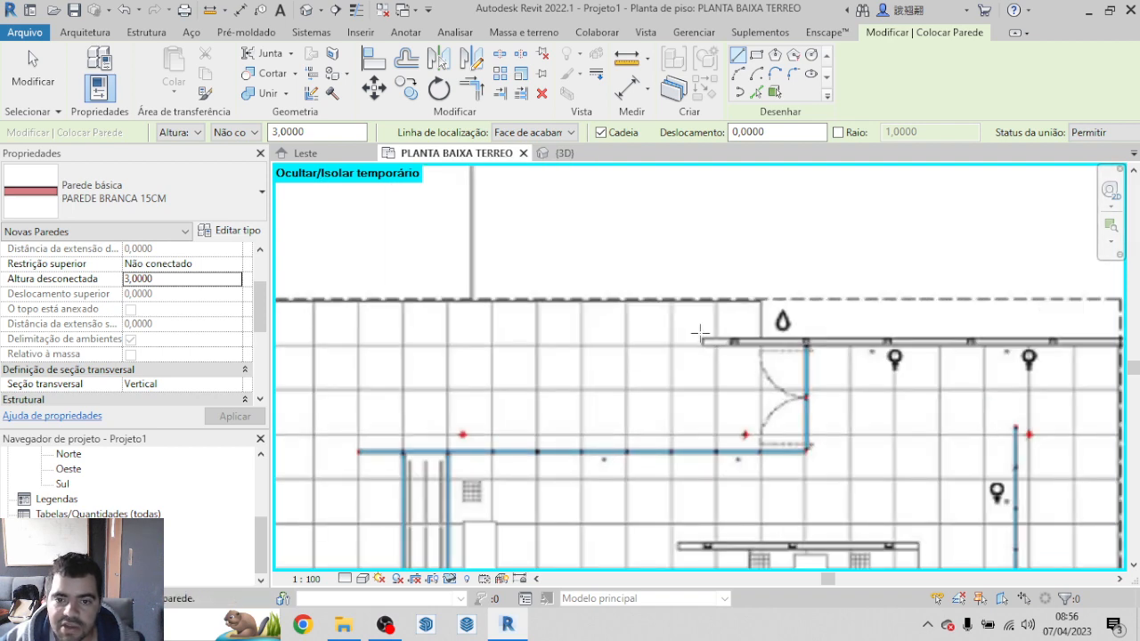
{"action": "left_click", "coordinate": [701, 340]}
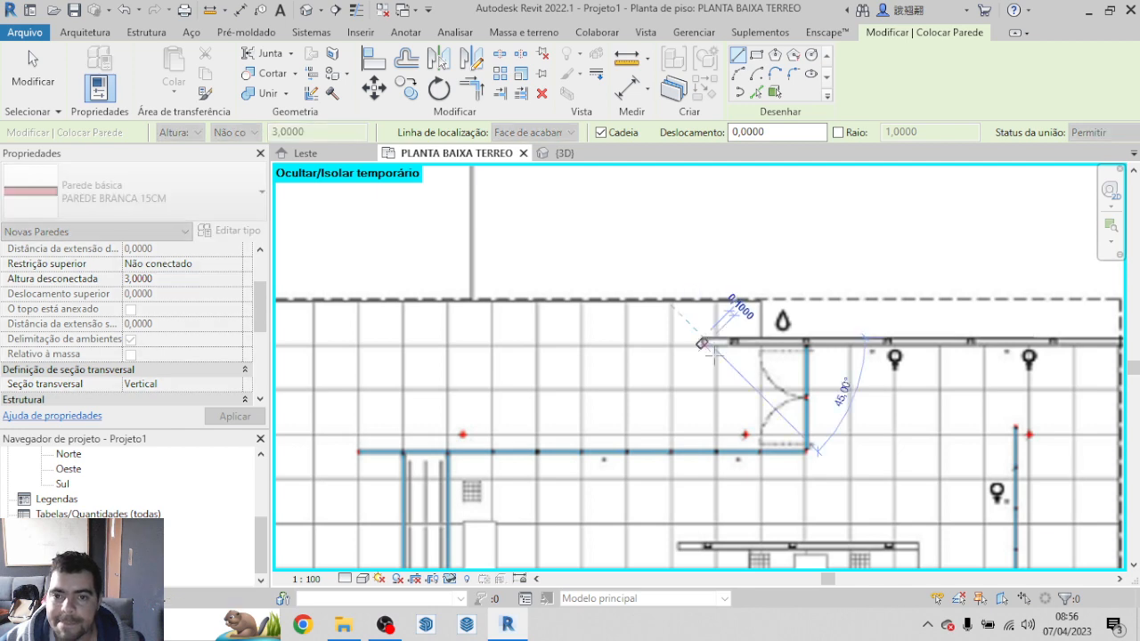
{"action": "scroll", "coordinate": [766, 361], "scroll_direction": "down", "scroll_amount": 6}
{"action": "scroll", "coordinate": [783, 375], "scroll_direction": "up", "scroll_amount": 5}
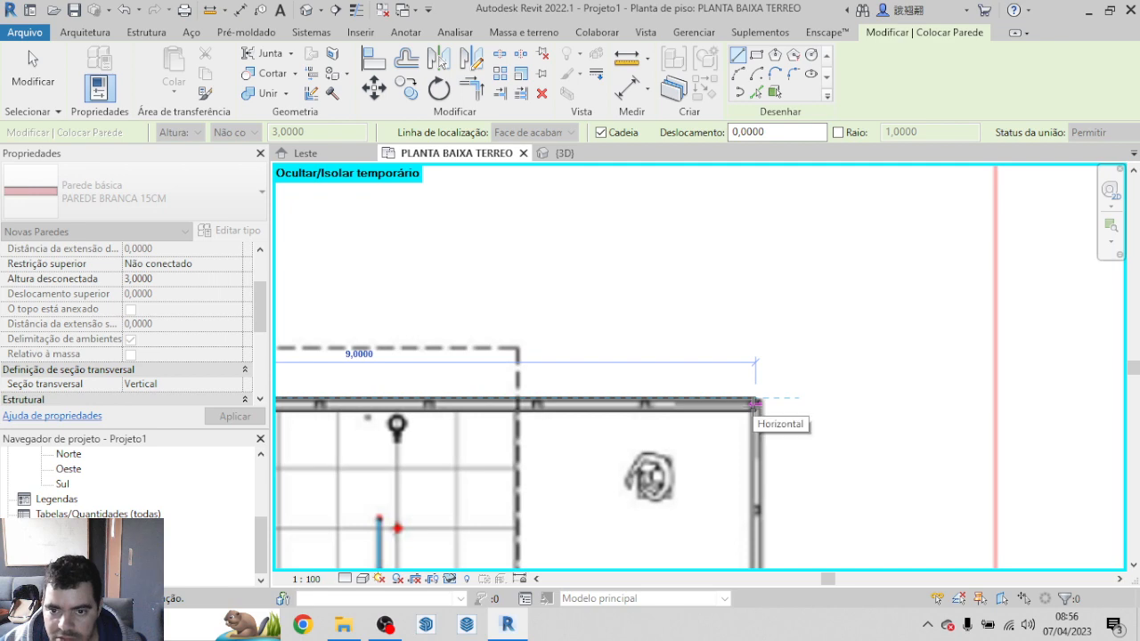
{"action": "left_click", "coordinate": [751, 405]}
{"action": "scroll", "coordinate": [779, 412], "scroll_direction": "down", "scroll_amount": 2}
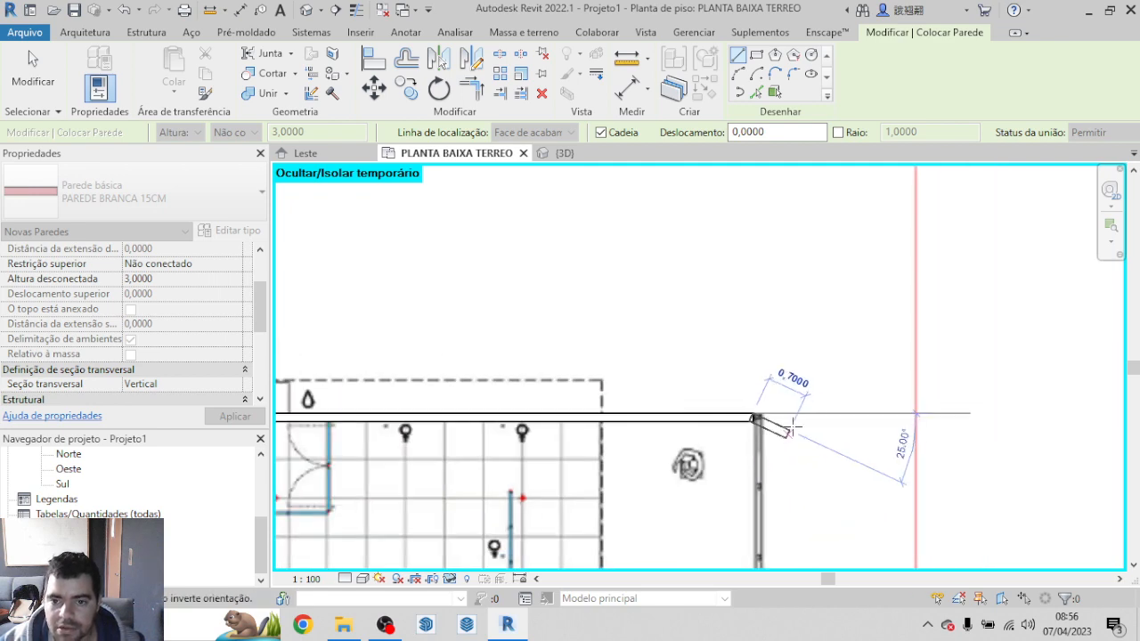
{"action": "scroll", "coordinate": [797, 417], "scroll_direction": "up", "scroll_amount": 8}
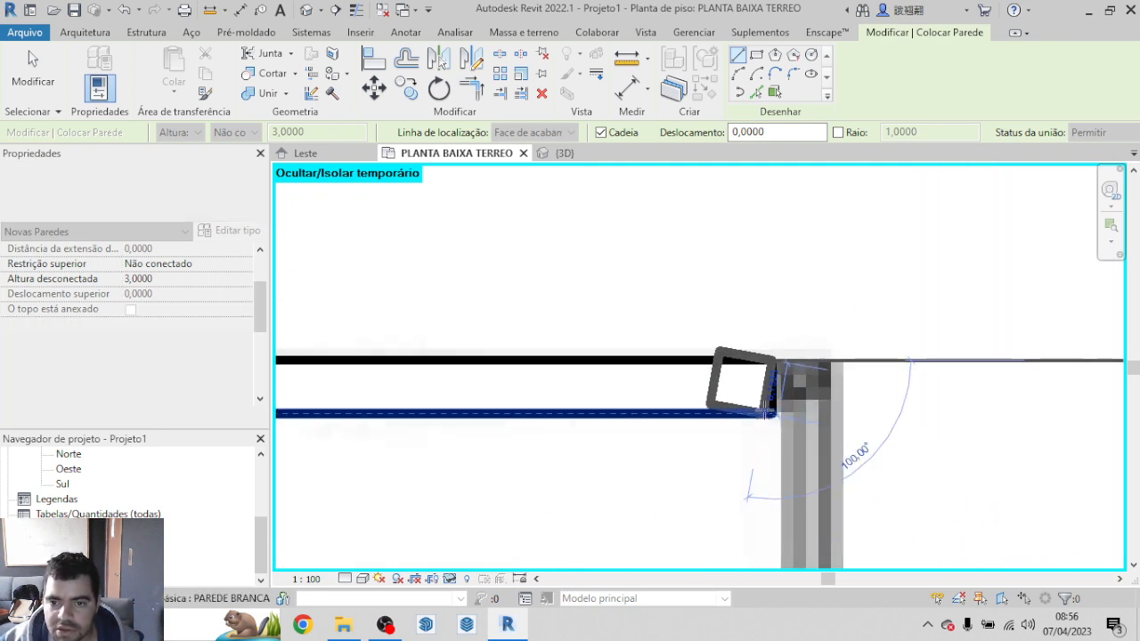
{"action": "key", "text": "Escape"}
{"action": "key", "text": "Escape"}
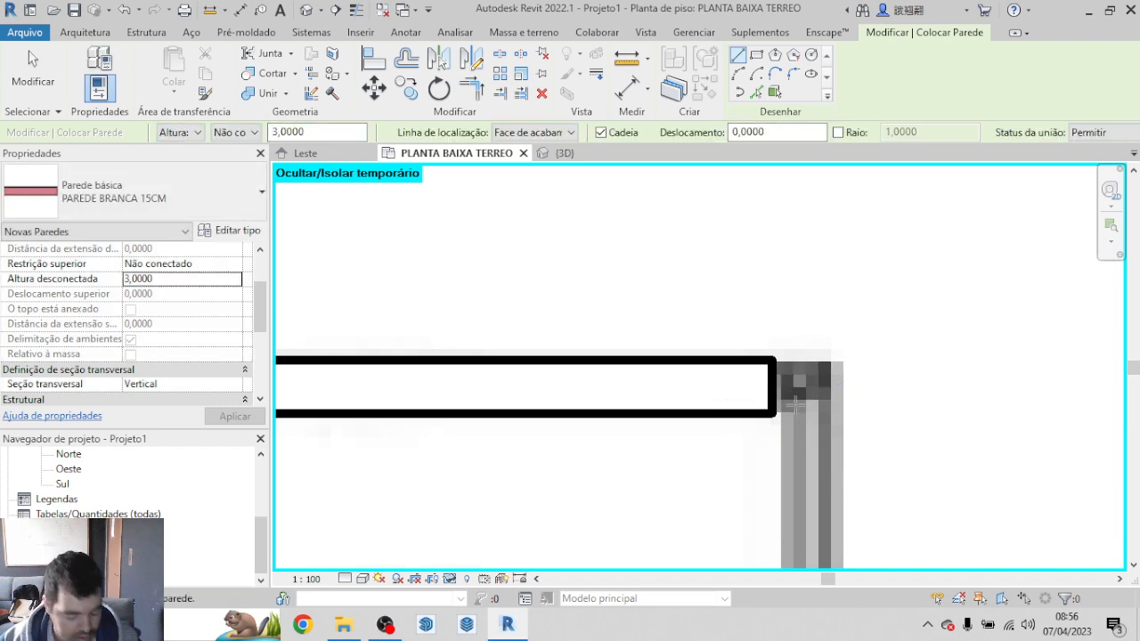
Step: Undo that wall and redraw it from the left end of the main pavilion's upper edge to the inner face at the upper-right corner
{"action": "scroll", "coordinate": [795, 408], "scroll_direction": "down", "scroll_amount": 8}
{"action": "scroll", "coordinate": [802, 415], "scroll_direction": "down", "scroll_amount": 4}
{"action": "scroll", "coordinate": [475, 391], "scroll_direction": "up", "scroll_amount": 4}
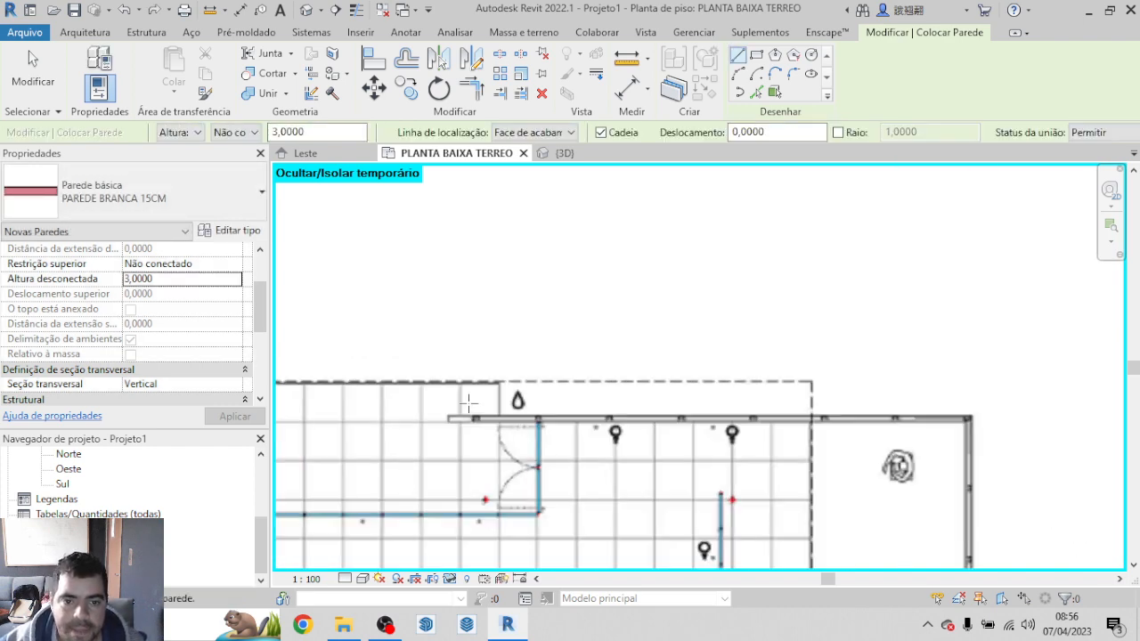
{"action": "scroll", "coordinate": [441, 419], "scroll_direction": "up", "scroll_amount": 2}
{"action": "left_click", "coordinate": [438, 429]}
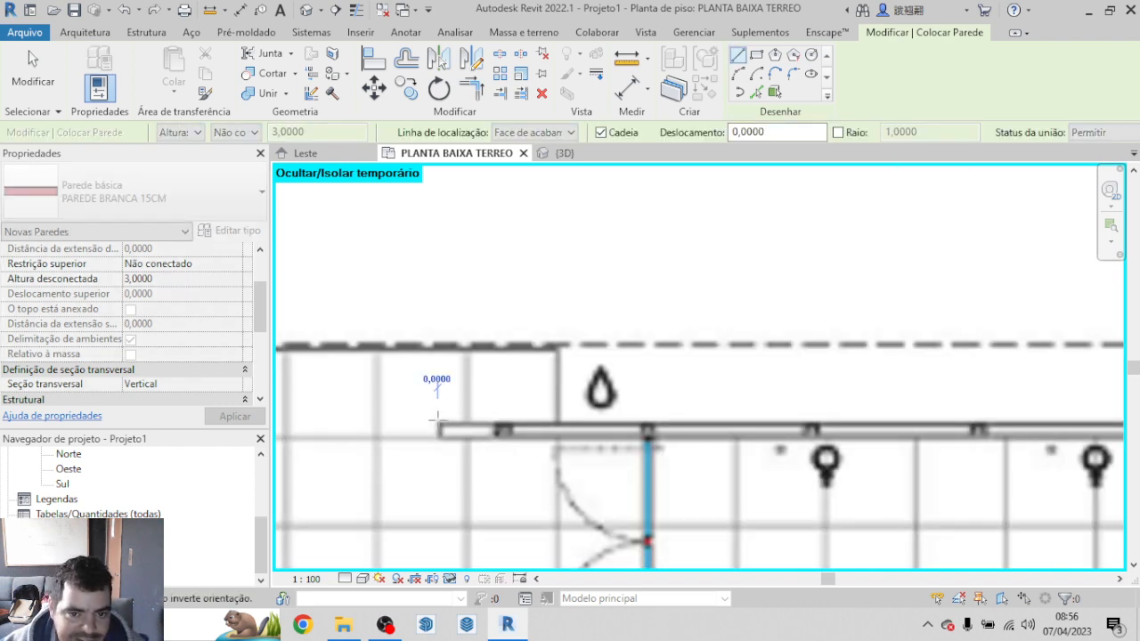
{"action": "scroll", "coordinate": [534, 423], "scroll_direction": "down", "scroll_amount": 4}
{"action": "scroll", "coordinate": [588, 418], "scroll_direction": "up", "scroll_amount": 4}
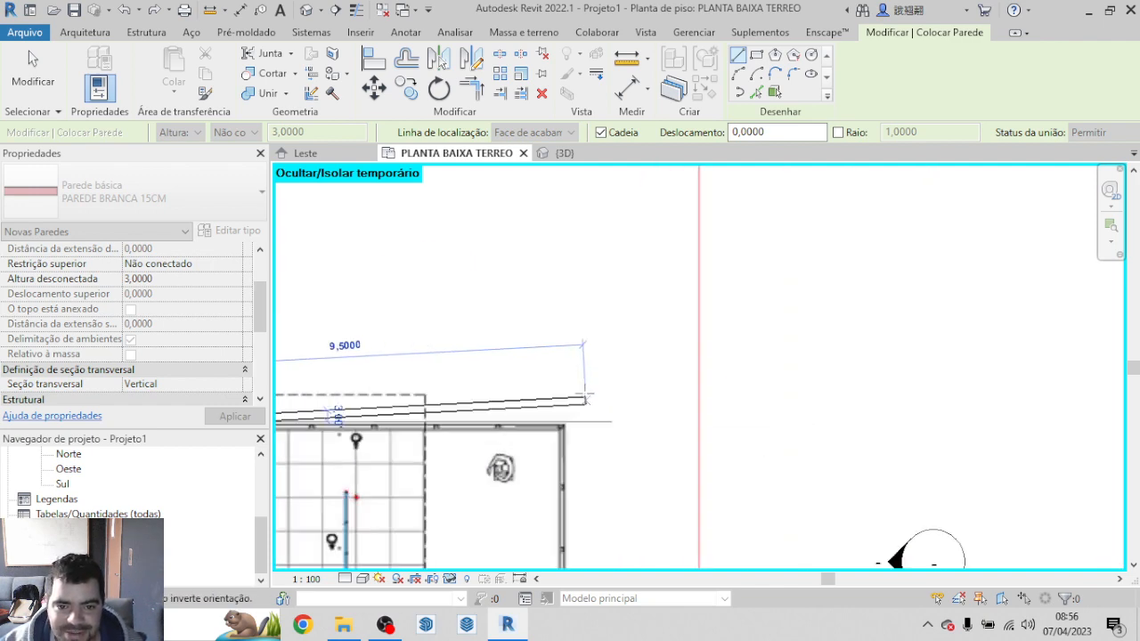
{"action": "scroll", "coordinate": [552, 438], "scroll_direction": "up", "scroll_amount": 2}
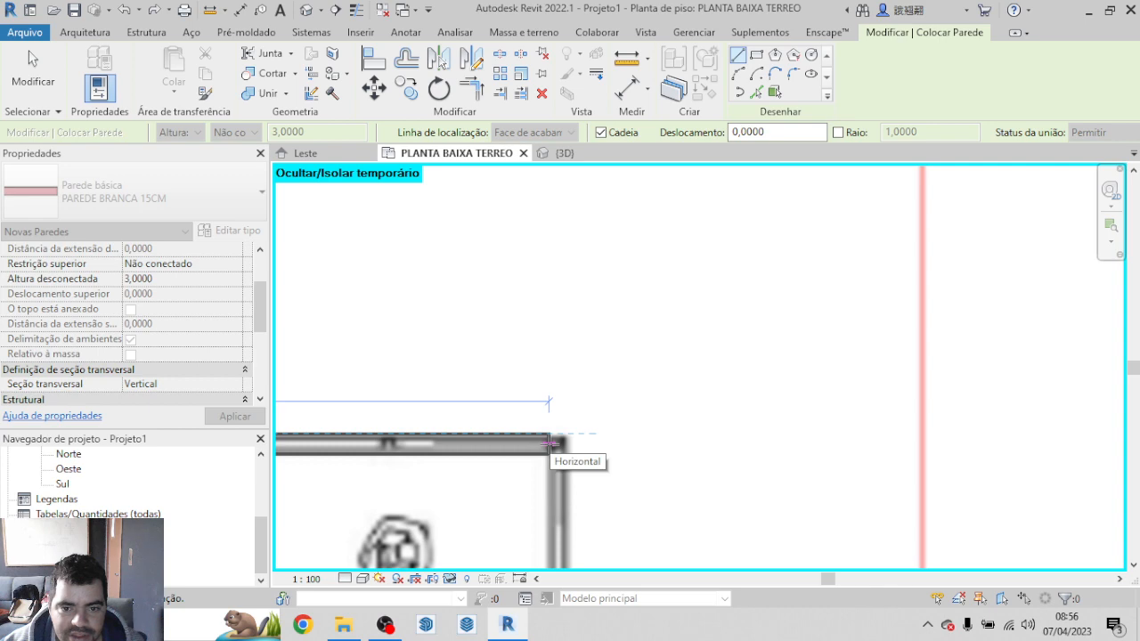
{"action": "left_click", "coordinate": [552, 444]}
{"action": "scroll", "coordinate": [559, 445], "scroll_direction": "down", "scroll_amount": 4}
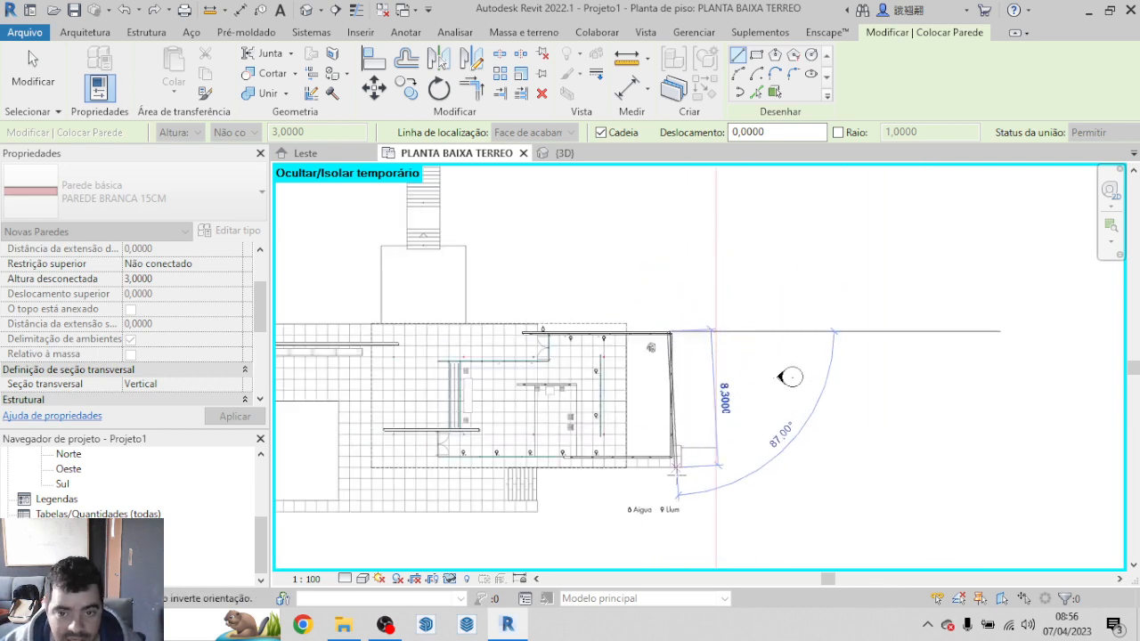
Step: Draw the wall down the main pavilion's right edge to the inner face at its lower-right corner
{"action": "scroll", "coordinate": [670, 435], "scroll_direction": "up", "scroll_amount": 5}
{"action": "scroll", "coordinate": [666, 434], "scroll_direction": "up", "scroll_amount": 2}
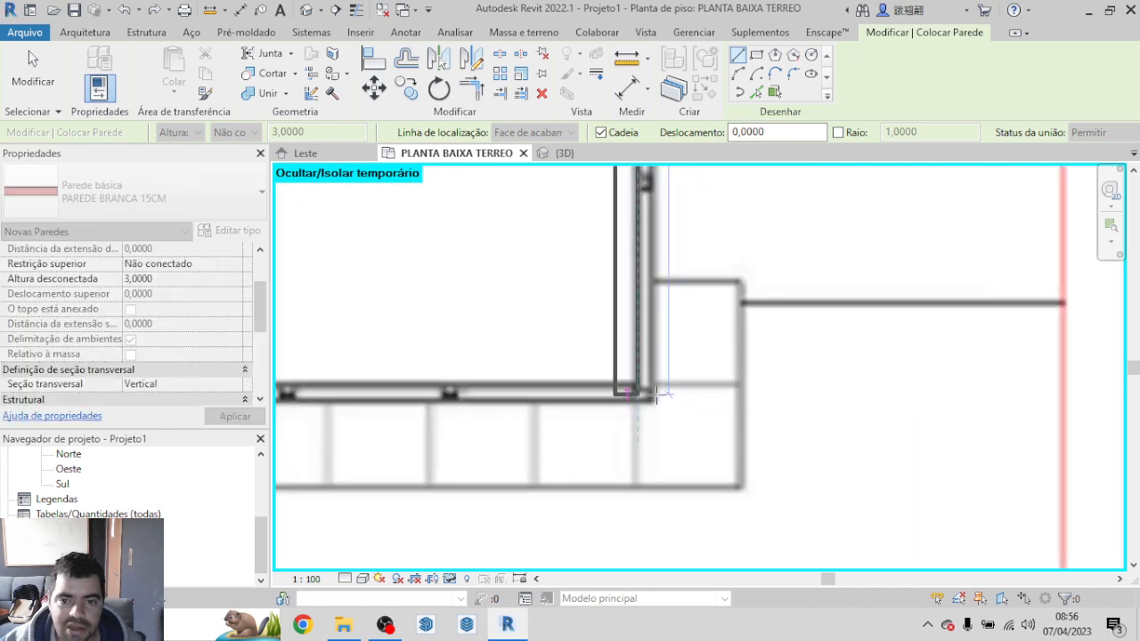
{"action": "scroll", "coordinate": [701, 486], "scroll_direction": "down", "scroll_amount": 5}
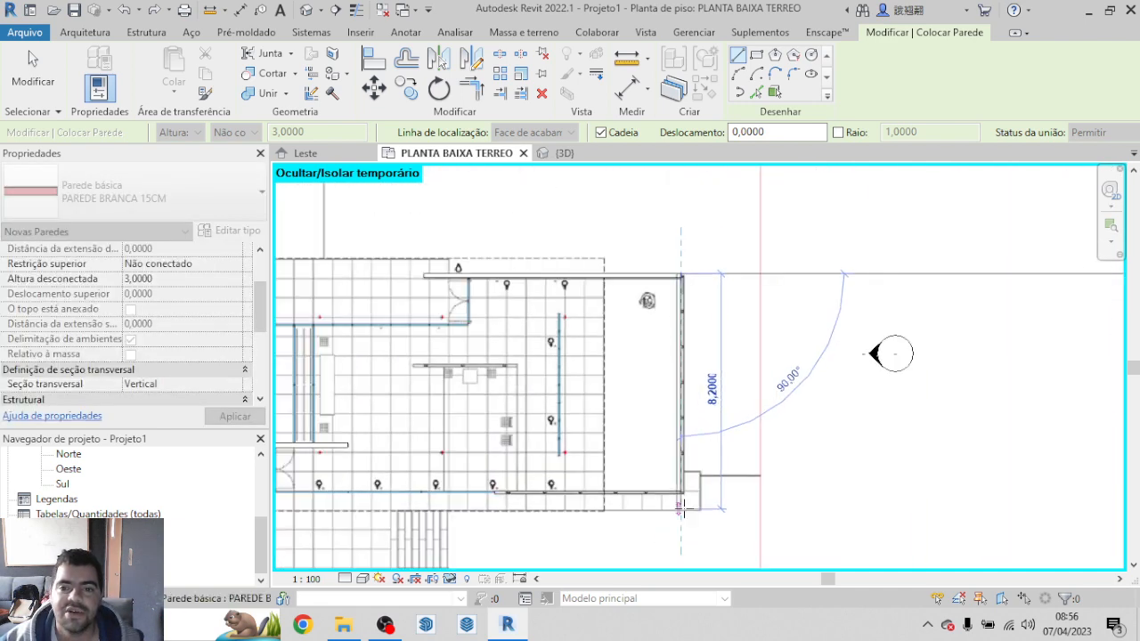
{"action": "scroll", "coordinate": [681, 481], "scroll_direction": "up", "scroll_amount": 4}
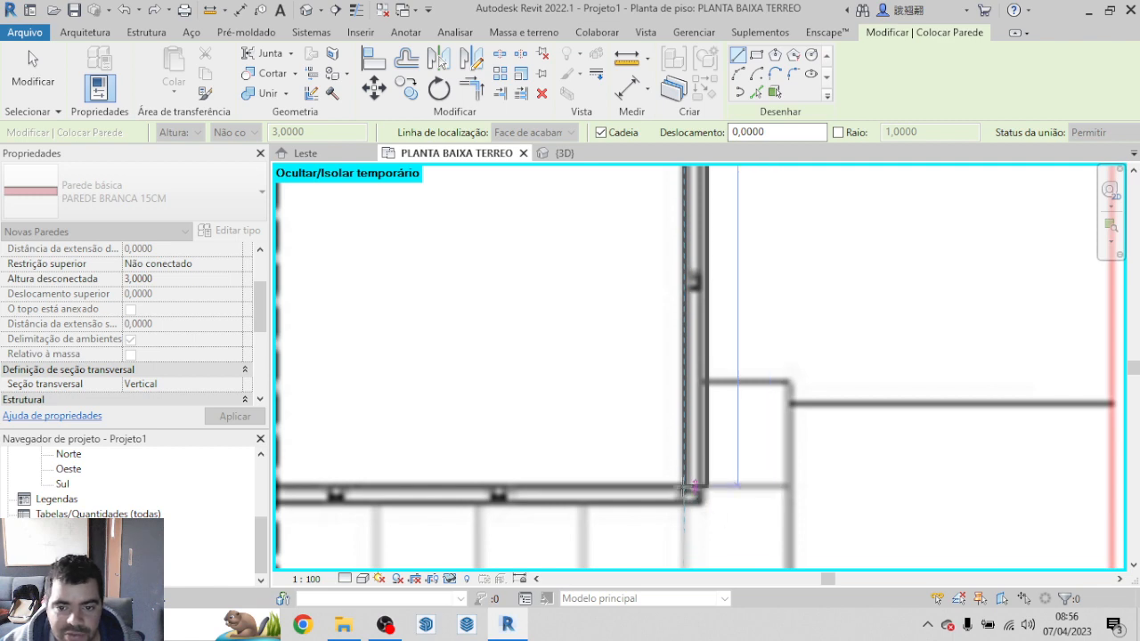
{"action": "left_click", "coordinate": [683, 487]}
Step: Continue the wall along the main pavilion's lower edge to the end of the blue glazing line and finish the wall command
{"action": "scroll", "coordinate": [683, 509], "scroll_direction": "down", "scroll_amount": 2}
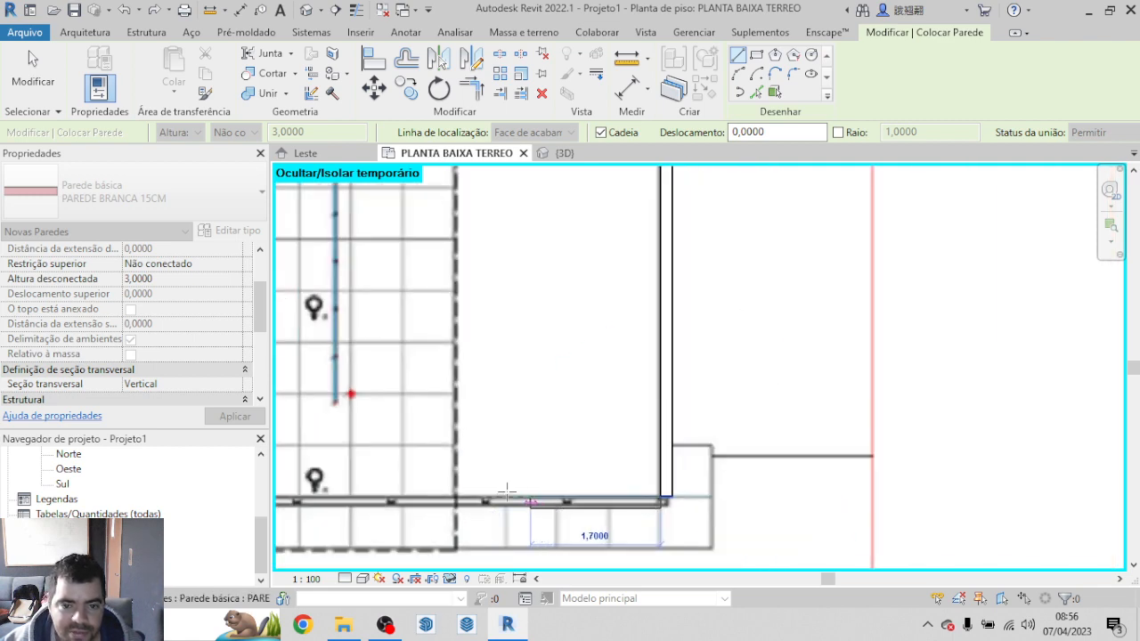
{"action": "scroll", "coordinate": [1008, 450], "scroll_direction": "down", "scroll_amount": 3}
{"action": "scroll", "coordinate": [873, 436], "scroll_direction": "up", "scroll_amount": 4}
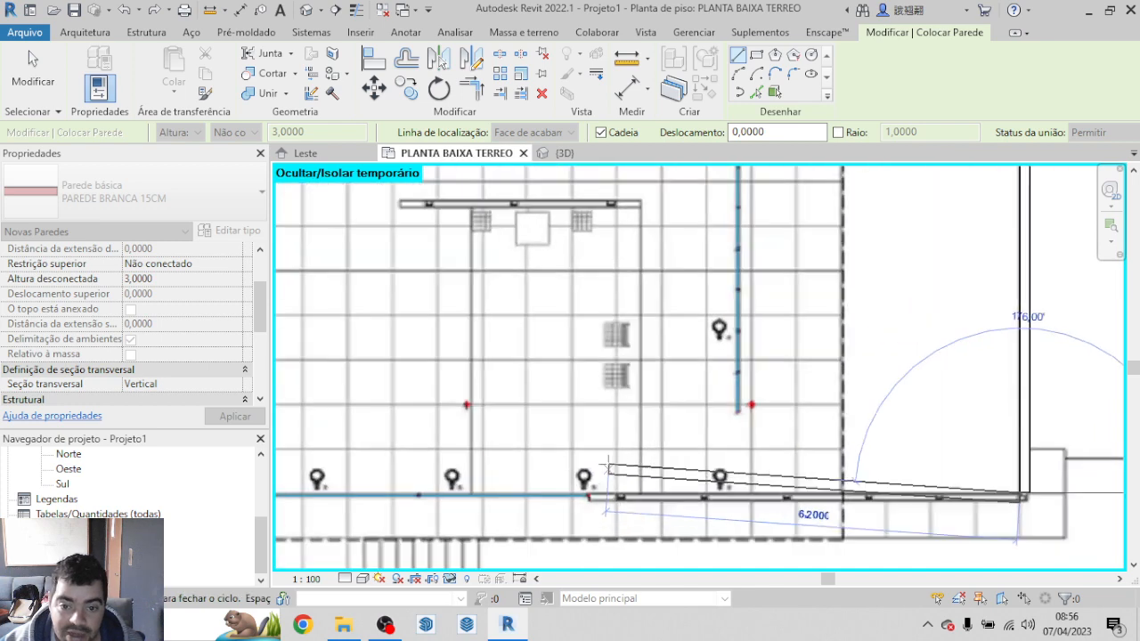
{"action": "scroll", "coordinate": [602, 501], "scroll_direction": "up", "scroll_amount": 2}
{"action": "scroll", "coordinate": [587, 503], "scroll_direction": "up", "scroll_amount": 4}
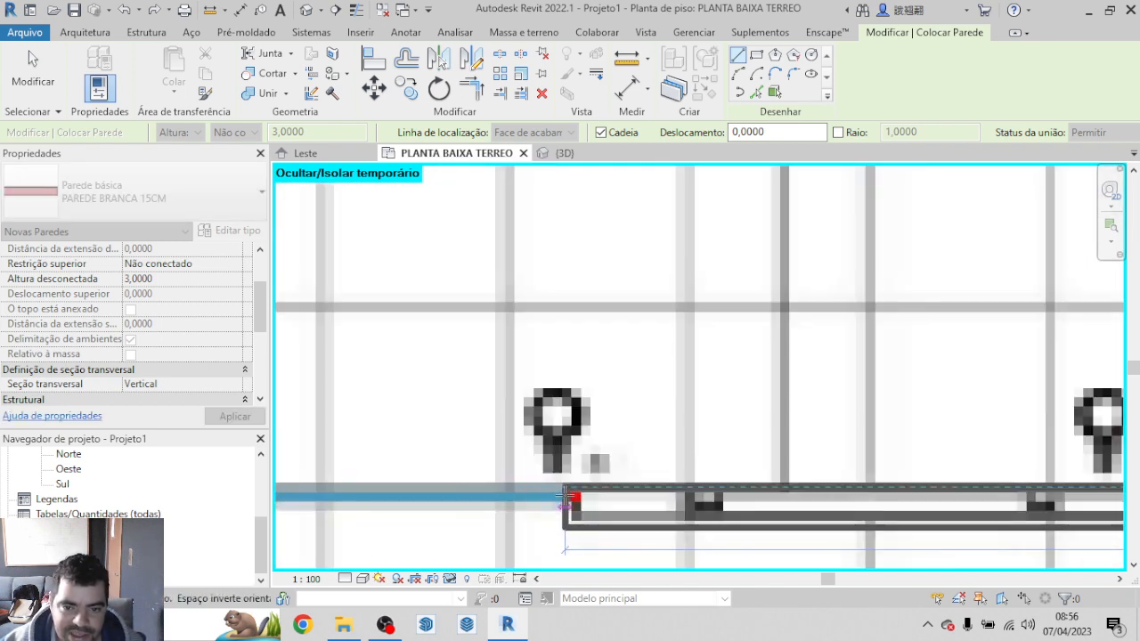
{"action": "scroll", "coordinate": [562, 495], "scroll_direction": "down", "scroll_amount": 6}
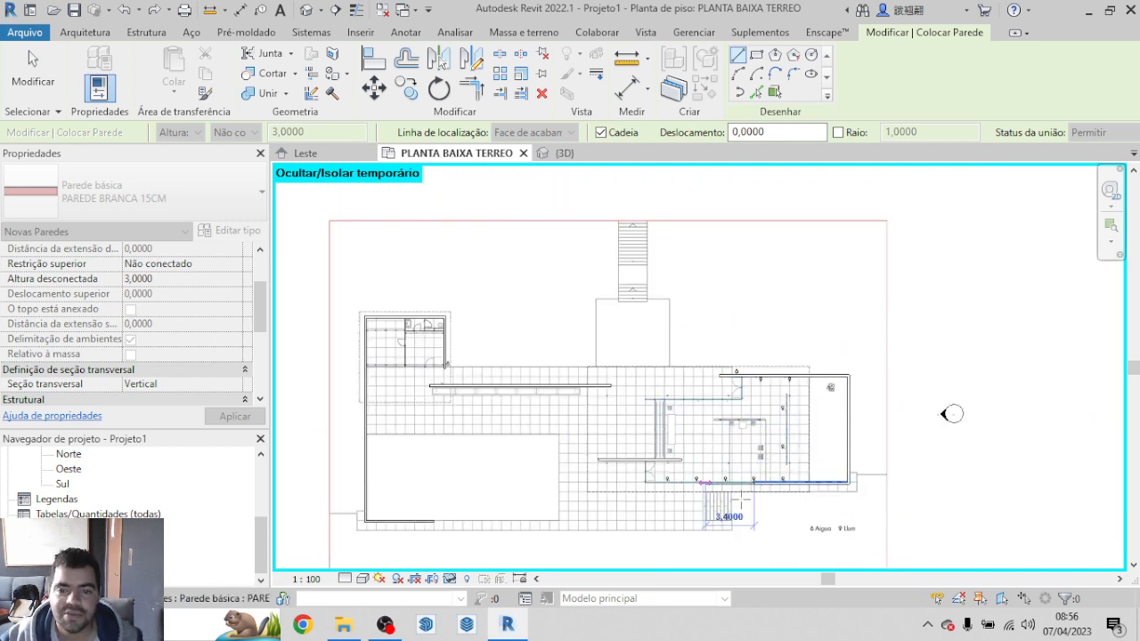
{"action": "key", "text": "Escape"}
{"action": "scroll", "coordinate": [730, 384], "scroll_direction": "down", "scroll_amount": 1}
{"action": "scroll", "coordinate": [731, 384], "scroll_direction": "down", "scroll_amount": 2}
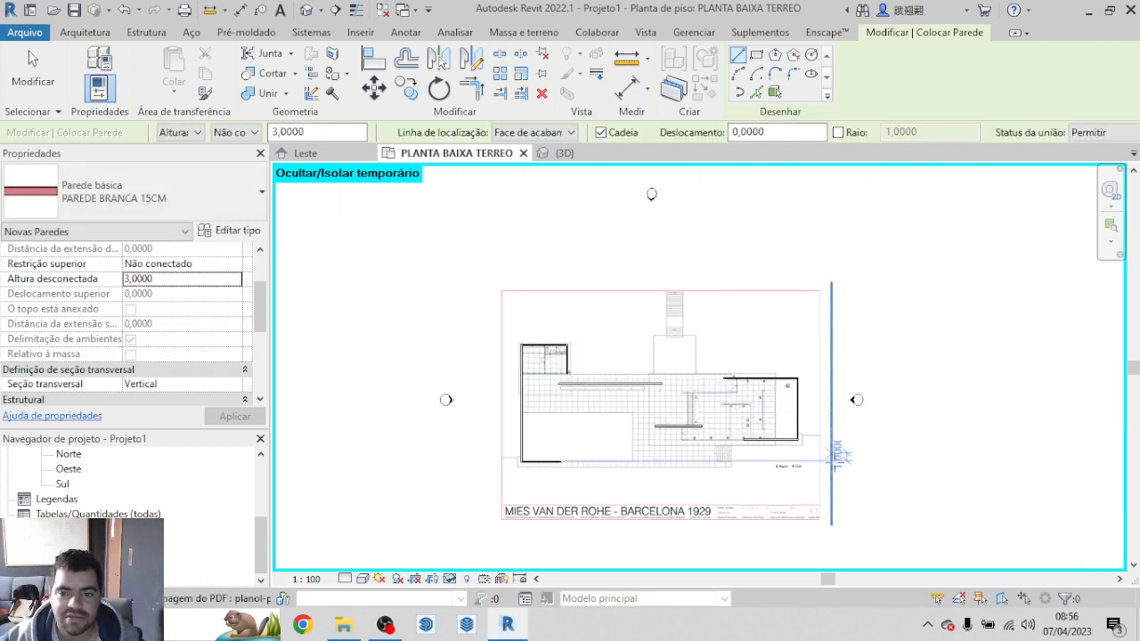
{"action": "key", "text": "Escape"}
{"action": "left_click_drag", "start_coordinate": [889, 500], "coordinate": [588, 350]}
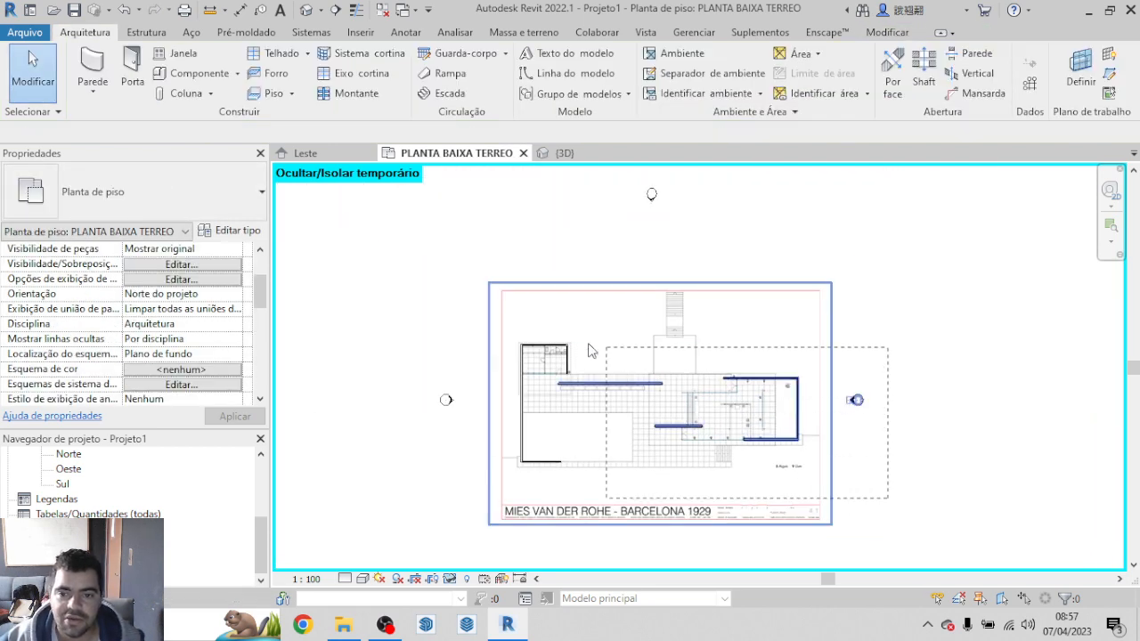
{"action": "left_click_drag", "start_coordinate": [482, 315], "coordinate": [480, 310]}
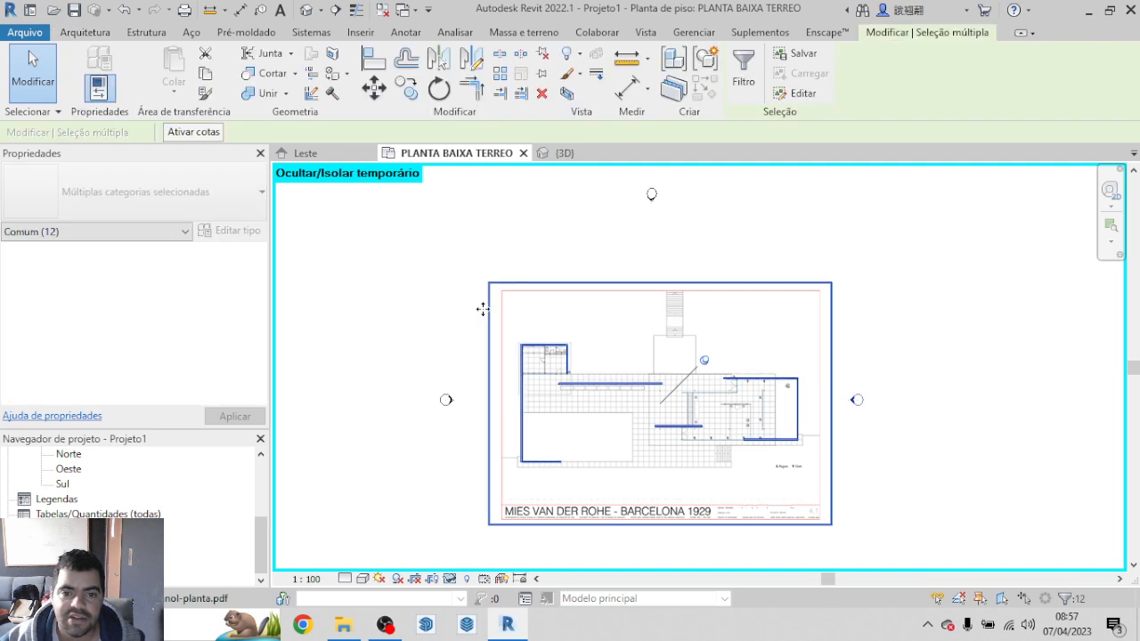
{"action": "left_click", "coordinate": [964, 322]}
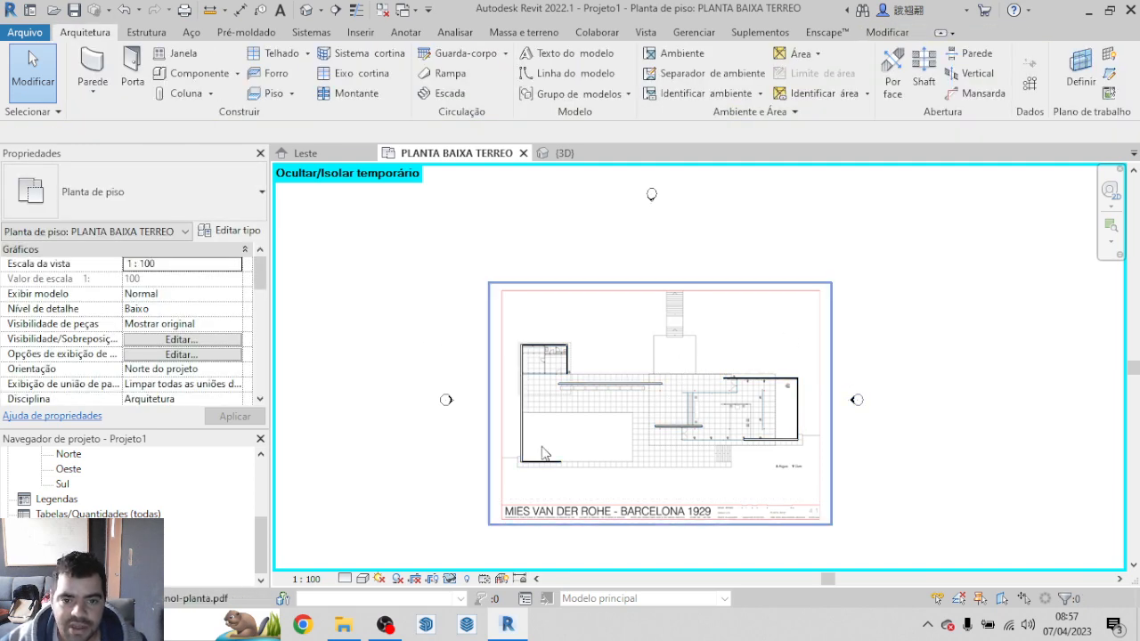
{"action": "scroll", "coordinate": [505, 478], "scroll_direction": "up", "scroll_amount": 2}
{"action": "scroll", "coordinate": [516, 468], "scroll_direction": "up", "scroll_amount": 3}
{"action": "left_click", "coordinate": [570, 439]}
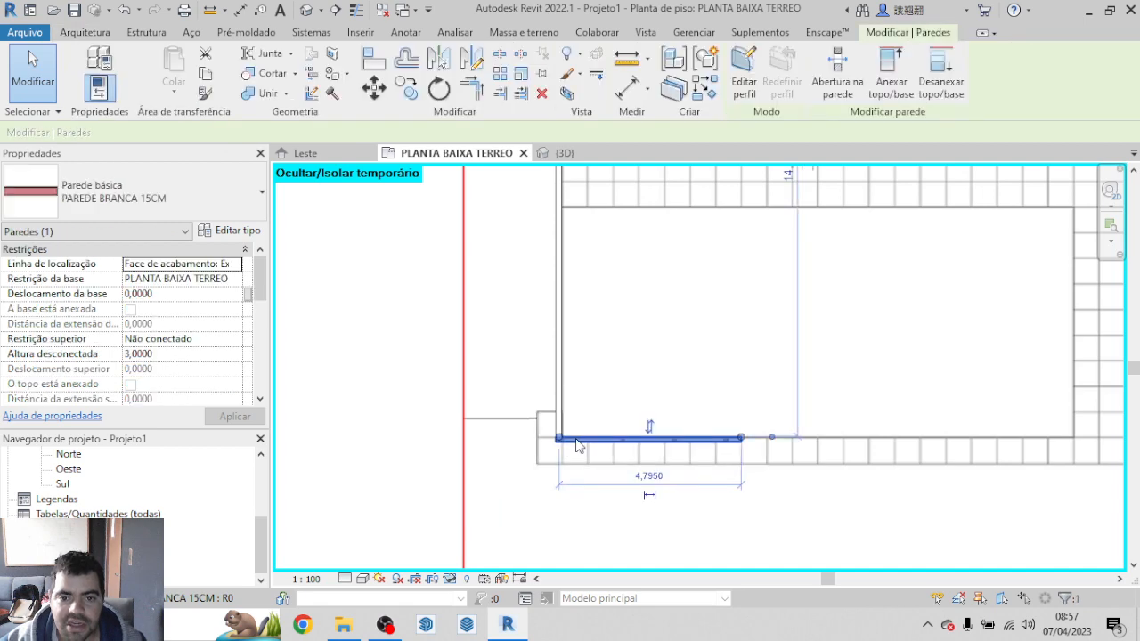
{"action": "scroll", "coordinate": [588, 356], "scroll_direction": "down", "scroll_amount": 4}
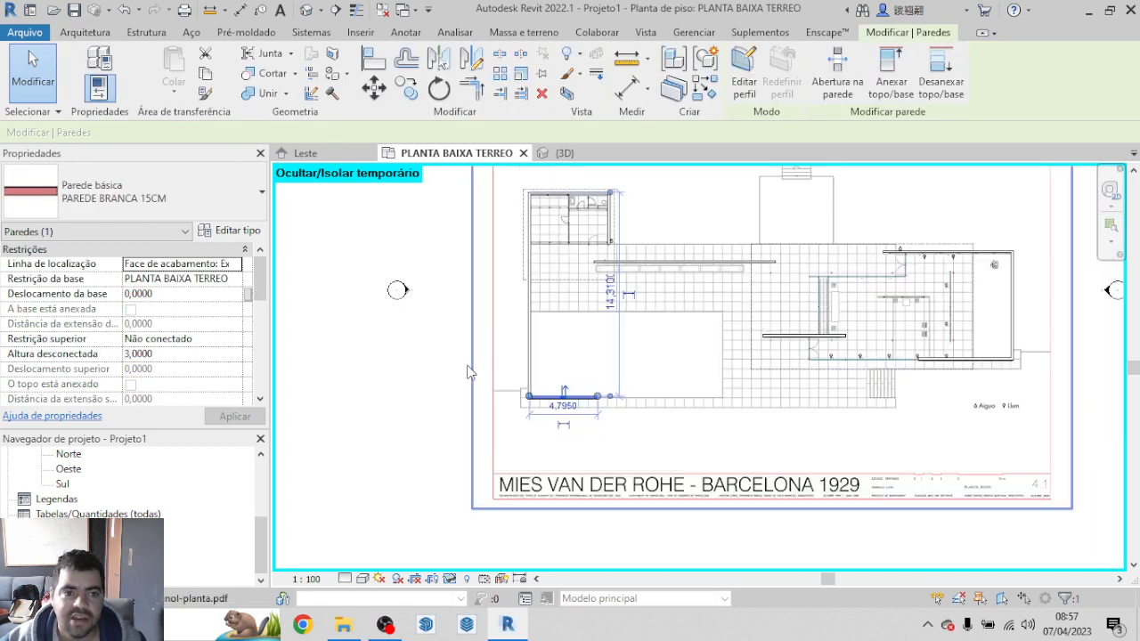
{"action": "left_click", "coordinate": [133, 296]}
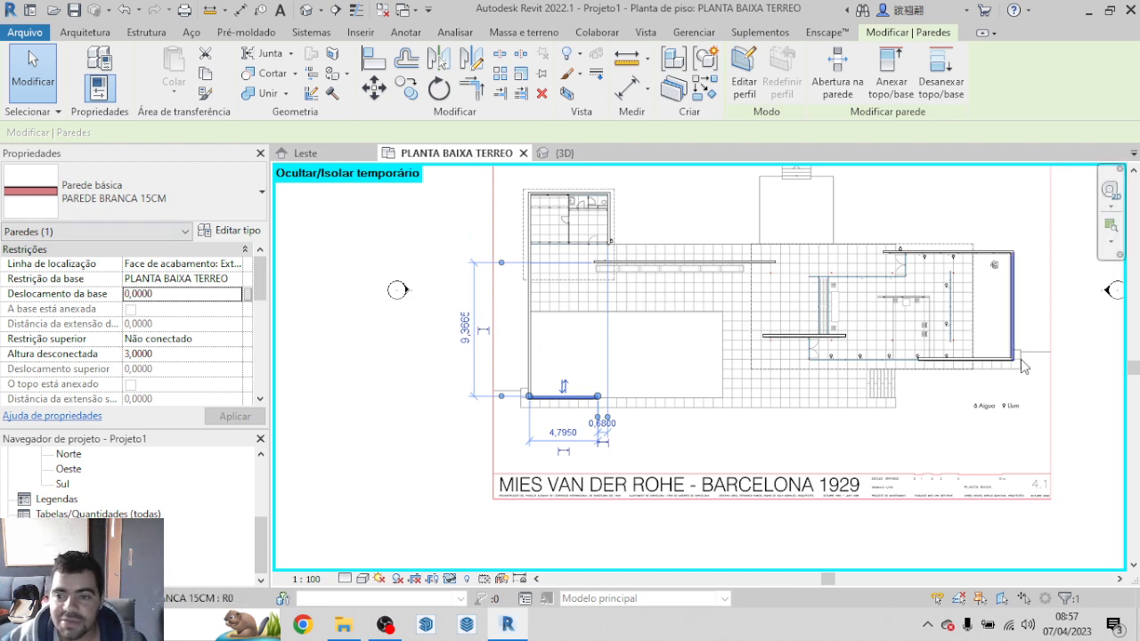
{"action": "left_click", "coordinate": [1038, 394]}
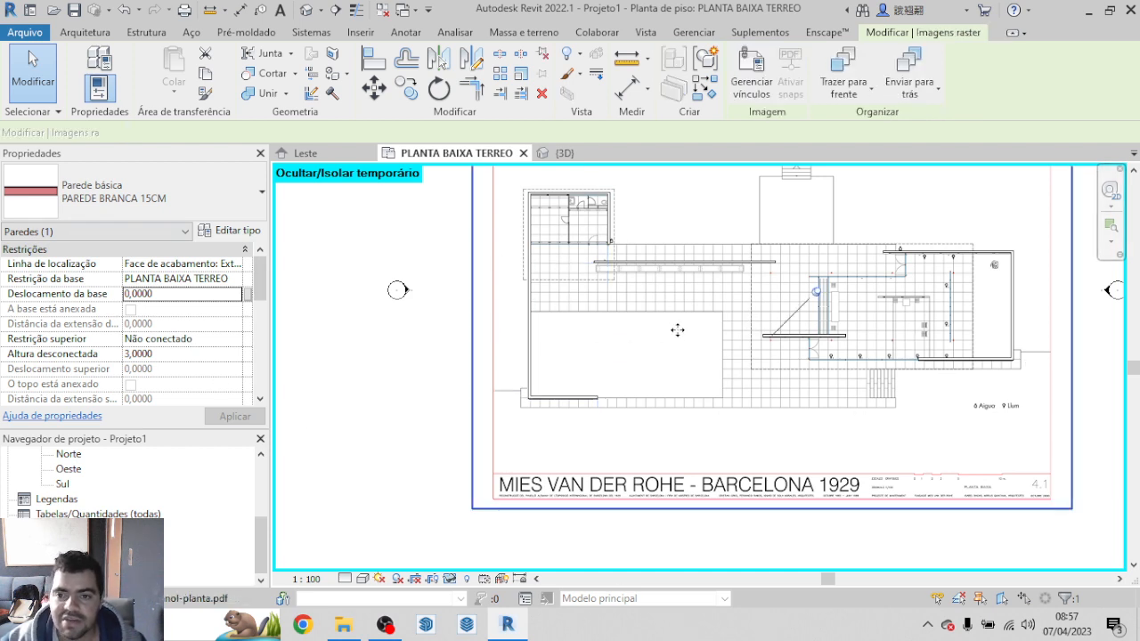
{"action": "key", "text": "Escape"}
Step: Set the base offset of all nine traced walls in both pavilion areas to 0.80 m
{"action": "left_click", "coordinate": [577, 397]}
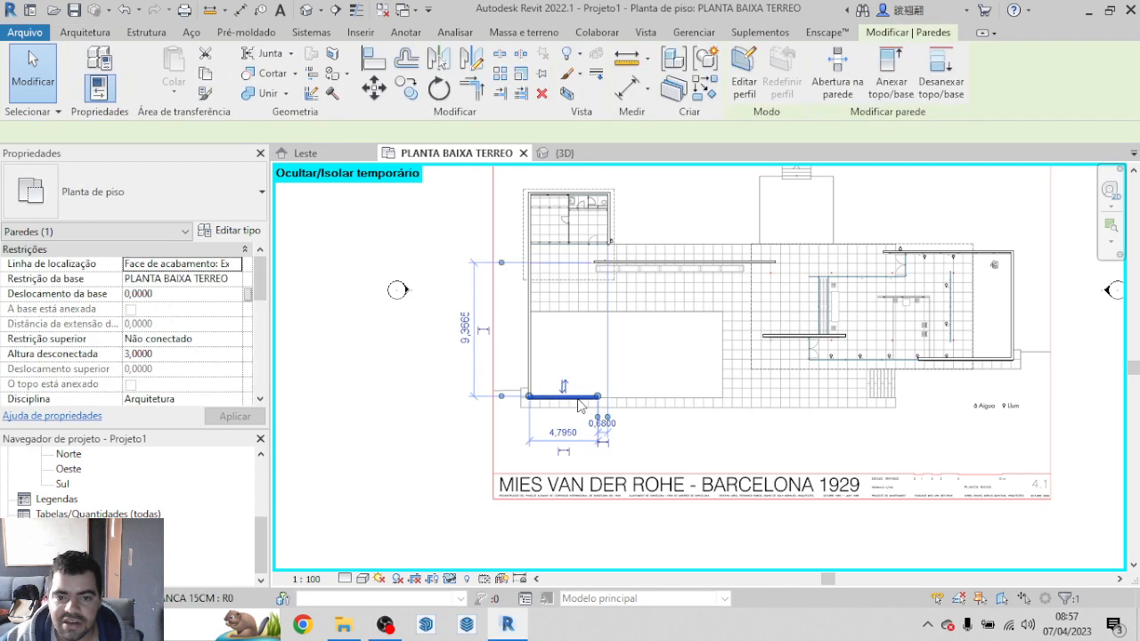
{"action": "left_click", "coordinate": [530, 368], "text": "ctrl"}
{"action": "left_click", "coordinate": [588, 193], "text": "ctrl"}
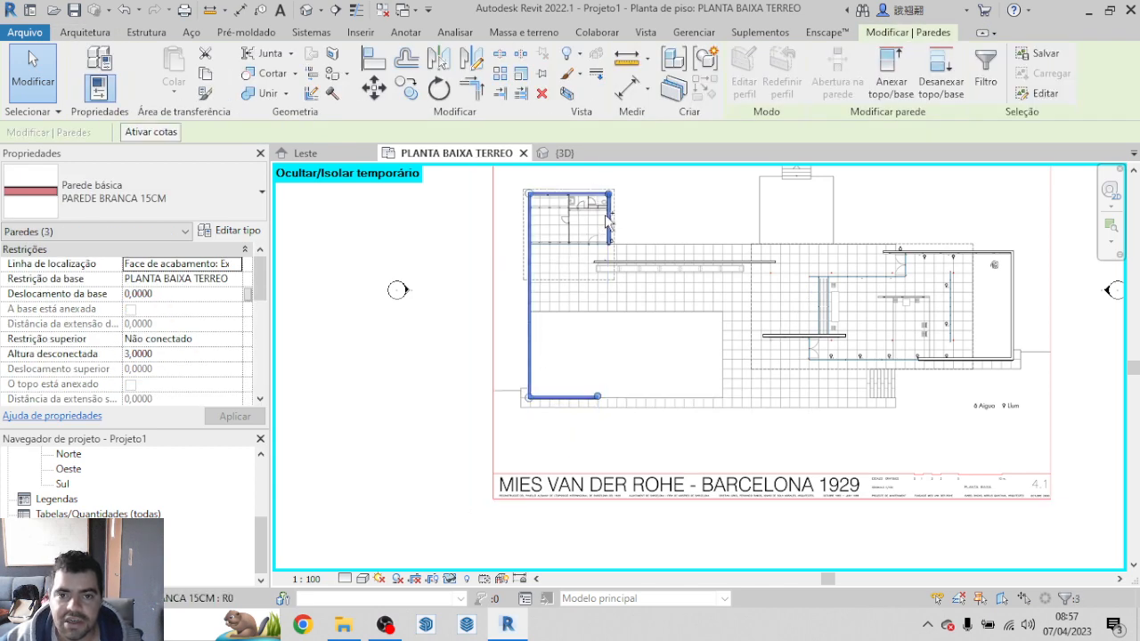
{"action": "left_click", "coordinate": [733, 263], "text": "ctrl"}
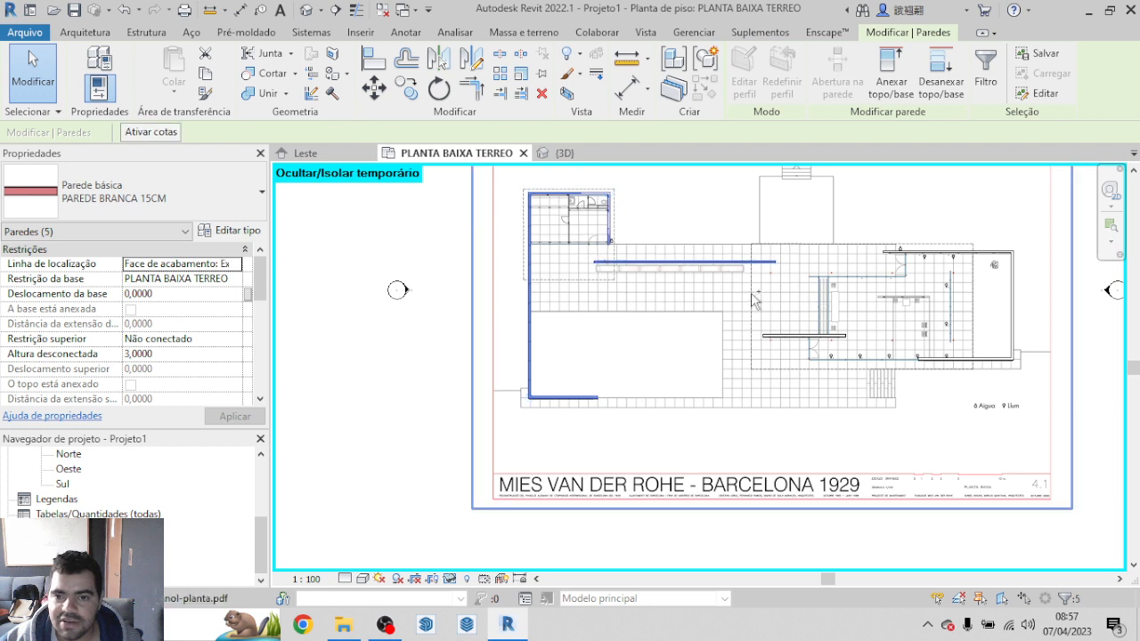
{"action": "left_click", "coordinate": [797, 335], "text": "ctrl"}
{"action": "left_click", "coordinate": [955, 358], "text": "ctrl"}
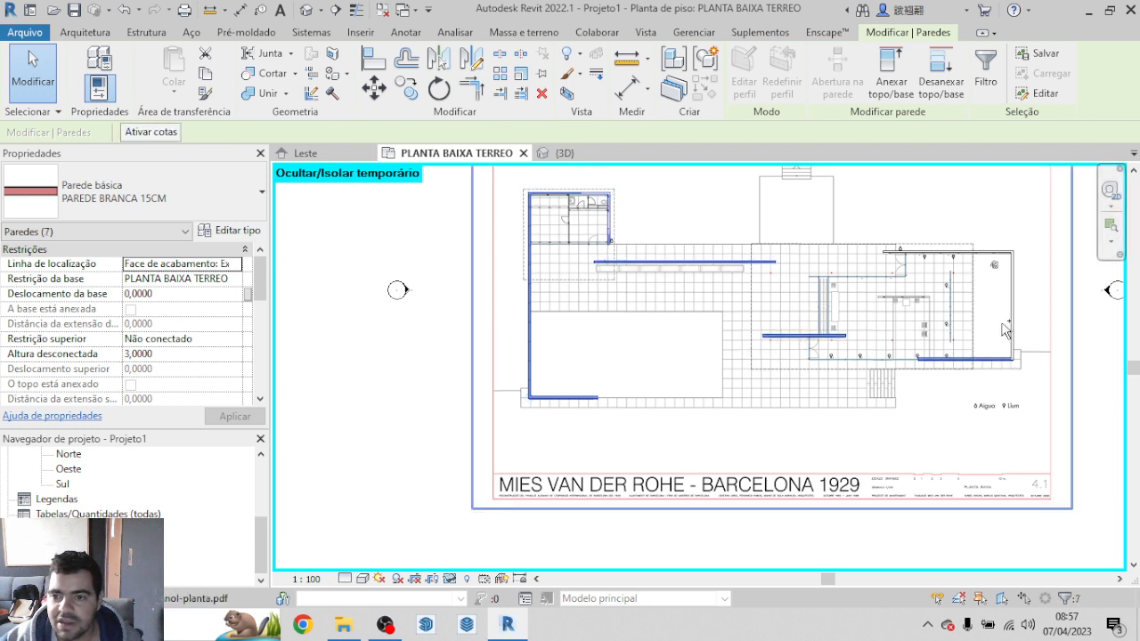
{"action": "left_click", "coordinate": [1011, 322], "text": "ctrl"}
{"action": "left_click", "coordinate": [978, 254], "text": "ctrl"}
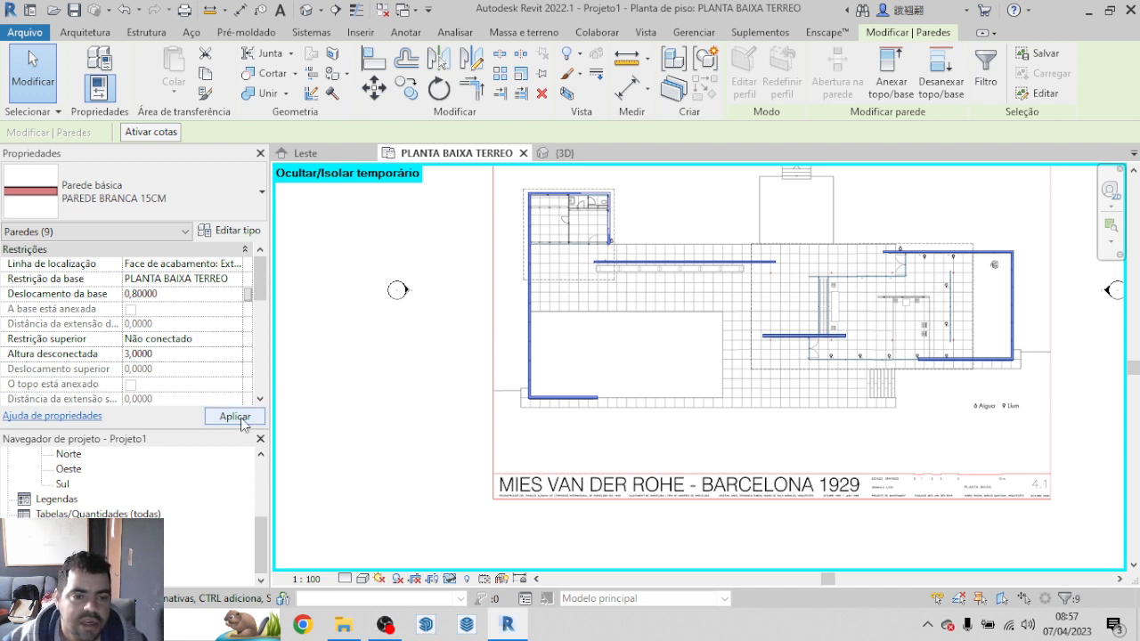
{"action": "left_click", "coordinate": [235, 417]}
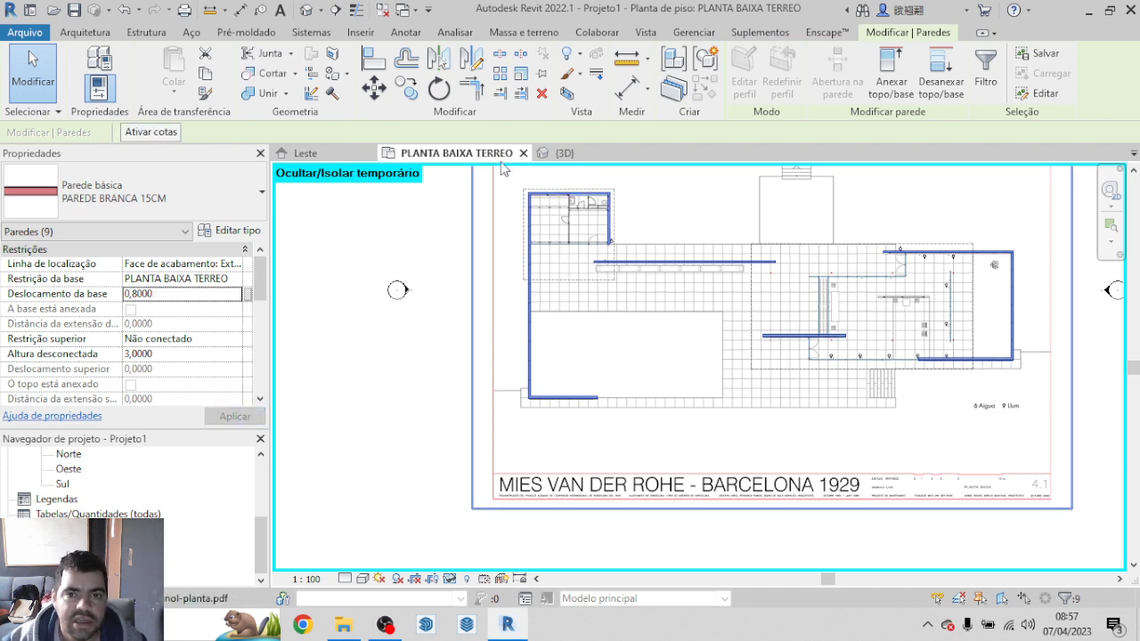
Step: Examine in the 3D view how the offset walls sit on the floor slab, ending at the home orientation
{"action": "left_click", "coordinate": [567, 154]}
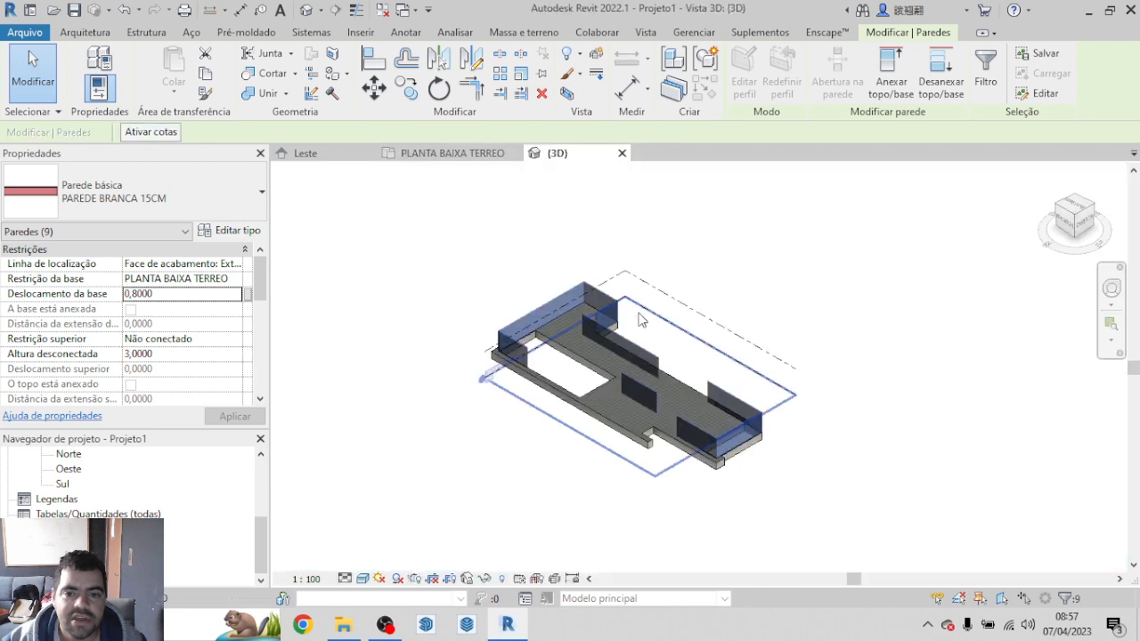
{"action": "scroll", "coordinate": [623, 391], "scroll_direction": "up", "scroll_amount": 5}
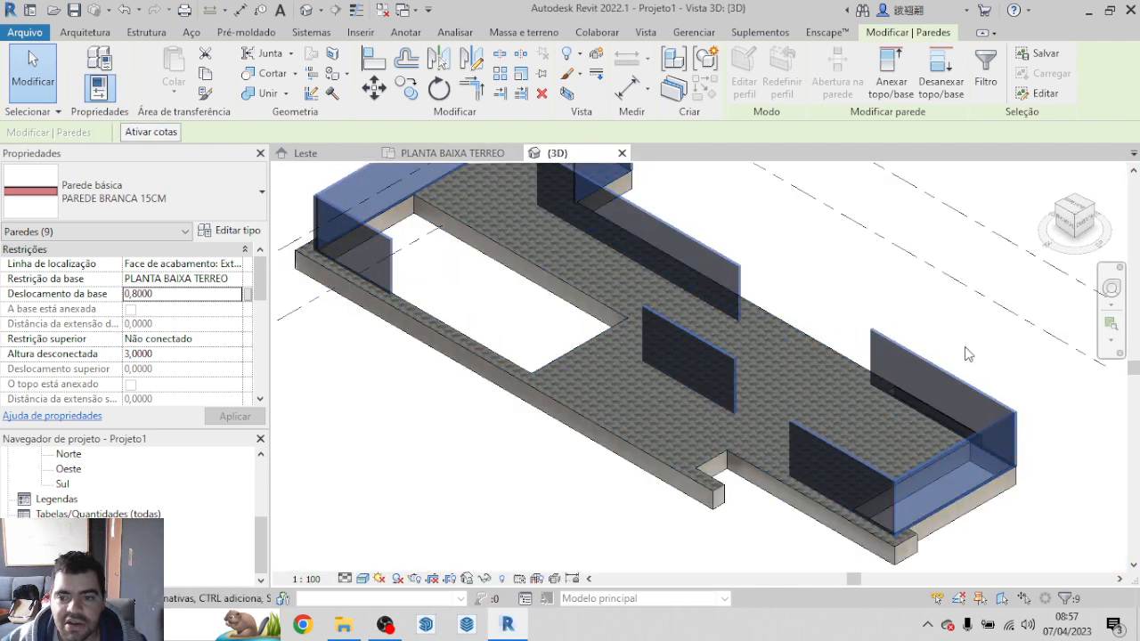
{"action": "left_click", "coordinate": [985, 328]}
{"action": "scroll", "coordinate": [971, 419], "scroll_direction": "down", "scroll_amount": 5}
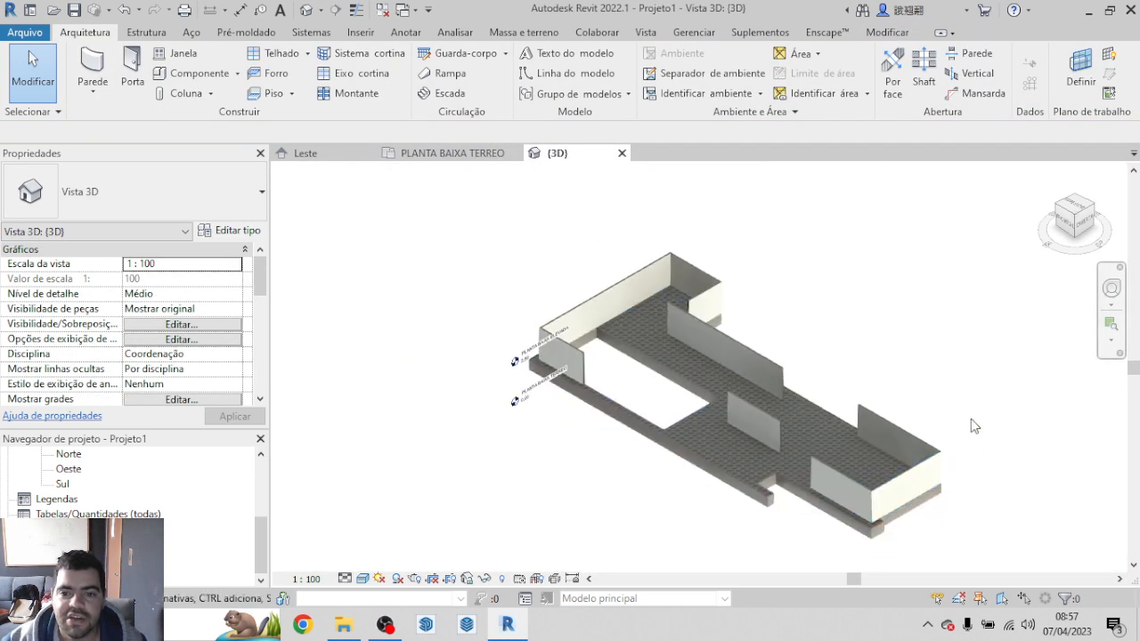
{"action": "scroll", "coordinate": [486, 330], "scroll_direction": "up", "scroll_amount": 6}
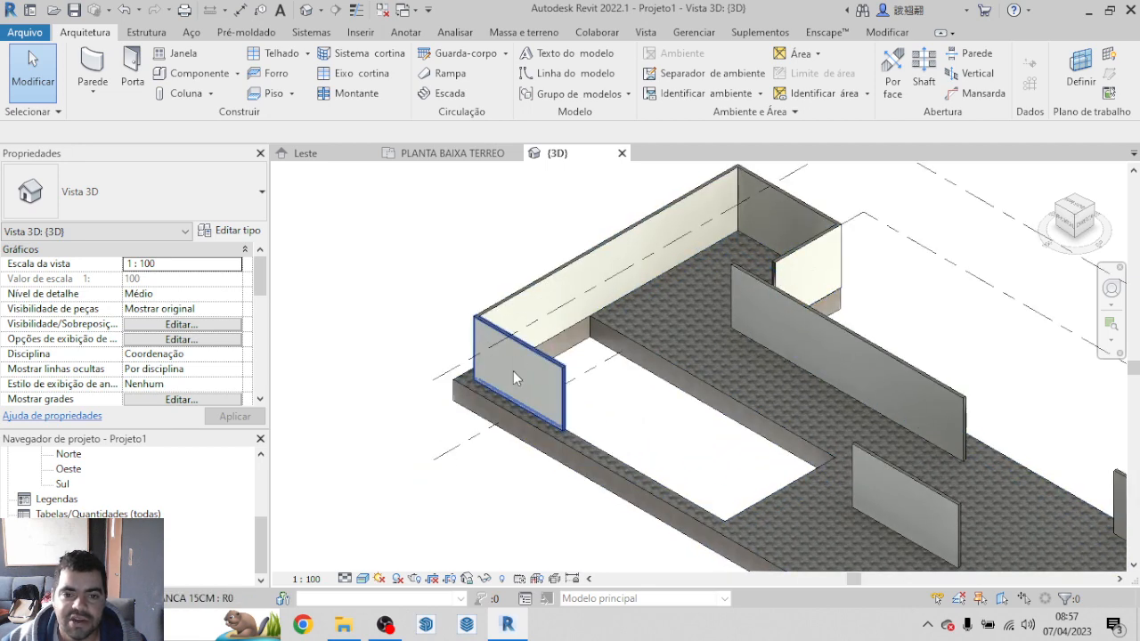
{"action": "scroll", "coordinate": [513, 371], "scroll_direction": "down", "scroll_amount": 4}
{"action": "middle_click_drag", "start_coordinate": [776, 215], "coordinate": [775, 173], "text": "shift"}
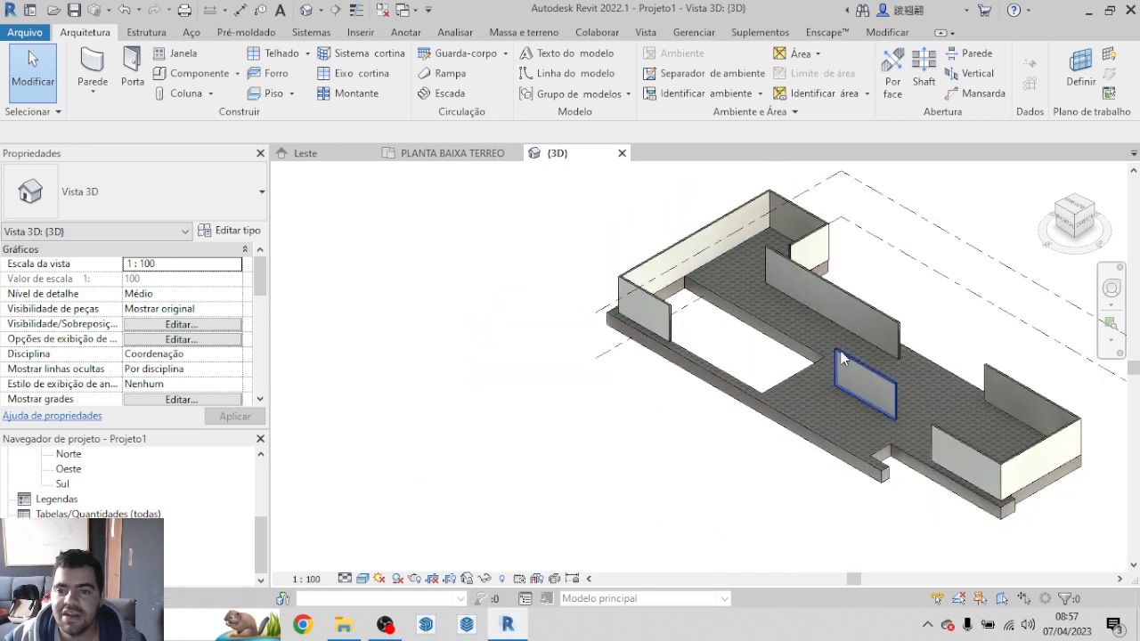
{"action": "scroll", "coordinate": [841, 356], "scroll_direction": "up", "scroll_amount": 5}
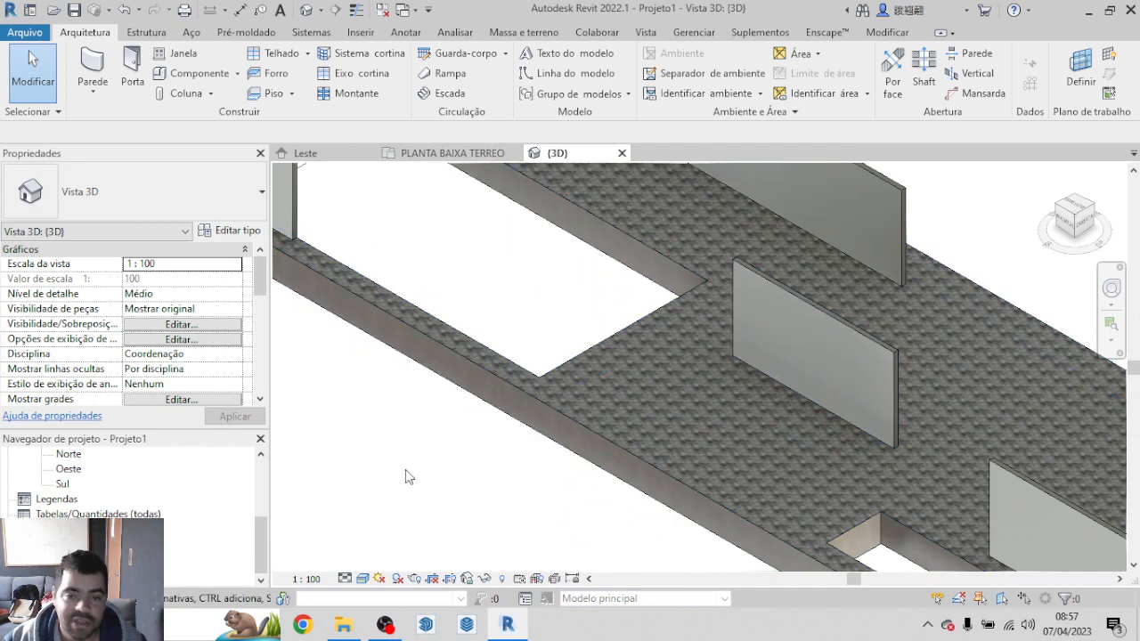
{"action": "scroll", "coordinate": [534, 490], "scroll_direction": "down", "scroll_amount": 5}
{"action": "middle_click_drag", "start_coordinate": [795, 411], "coordinate": [837, 370], "text": "shift"}
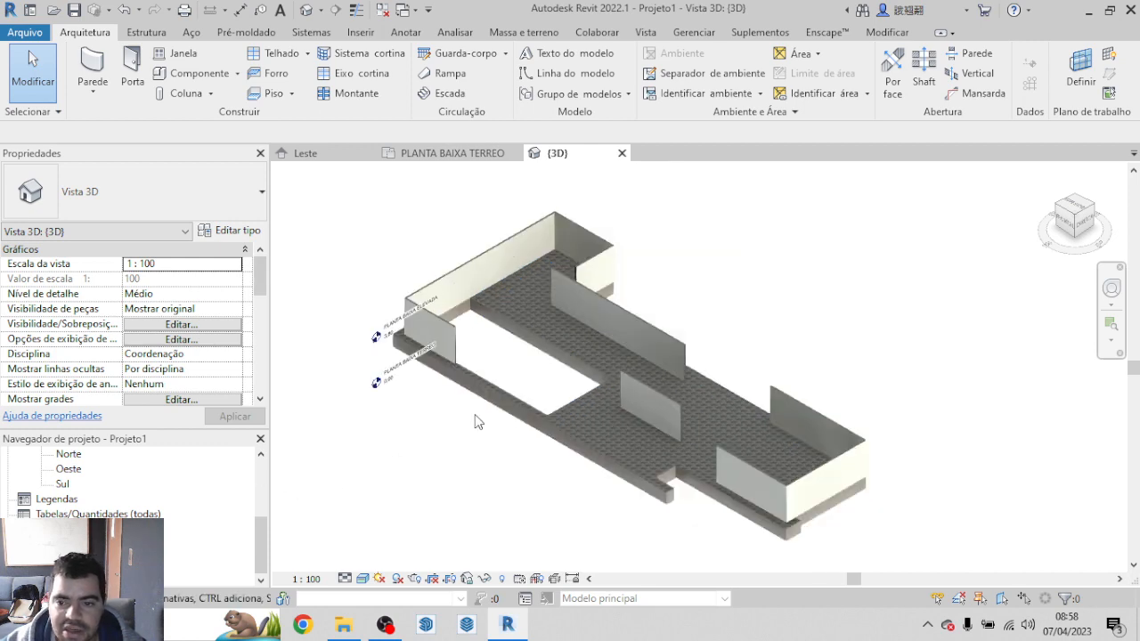
{"action": "scroll", "coordinate": [864, 472], "scroll_direction": "up", "scroll_amount": 5}
{"action": "scroll", "coordinate": [732, 434], "scroll_direction": "down", "scroll_amount": 5}
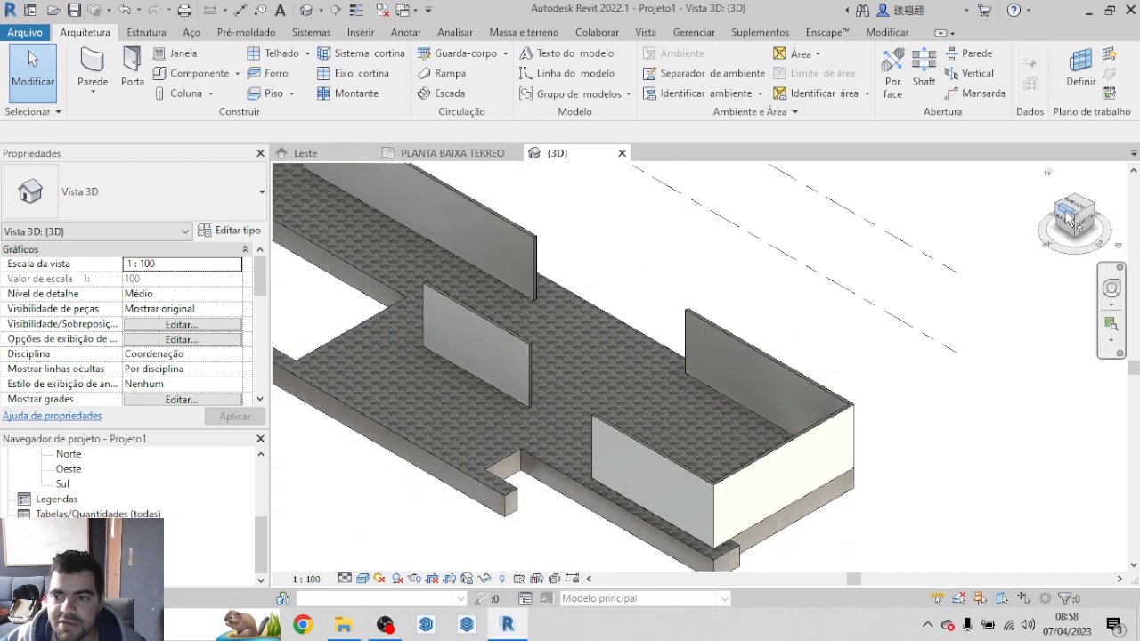
{"action": "mouse_move", "coordinate": [1068, 216]}
{"action": "left_mouse_down"}
{"action": "mouse_move", "coordinate": [1122, 256]}
{"action": "mouse_move", "coordinate": [1011, 245]}
{"action": "mouse_move", "coordinate": [1044, 246]}
{"action": "left_mouse_up"}
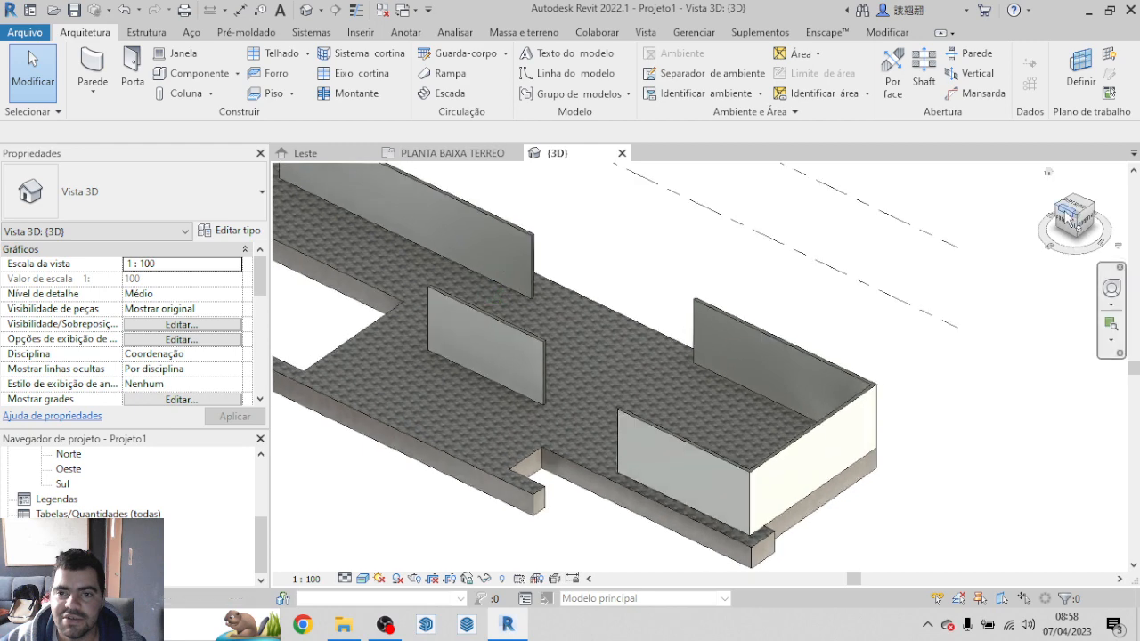
{"action": "scroll", "coordinate": [569, 525], "scroll_direction": "down", "scroll_amount": 2}
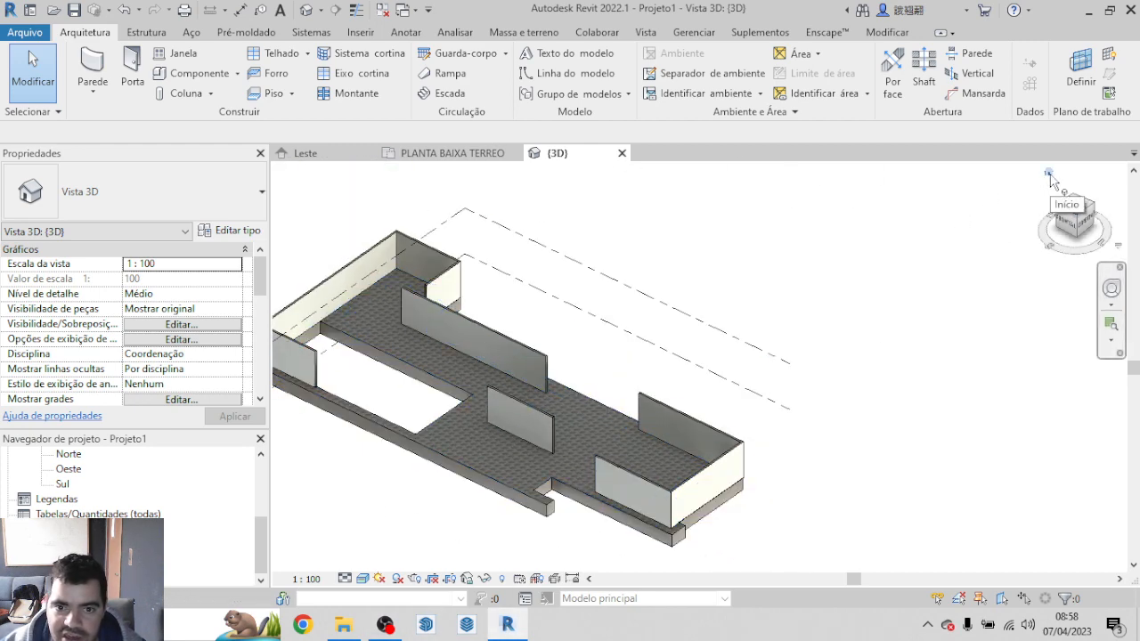
{"action": "left_click", "coordinate": [1048, 173]}
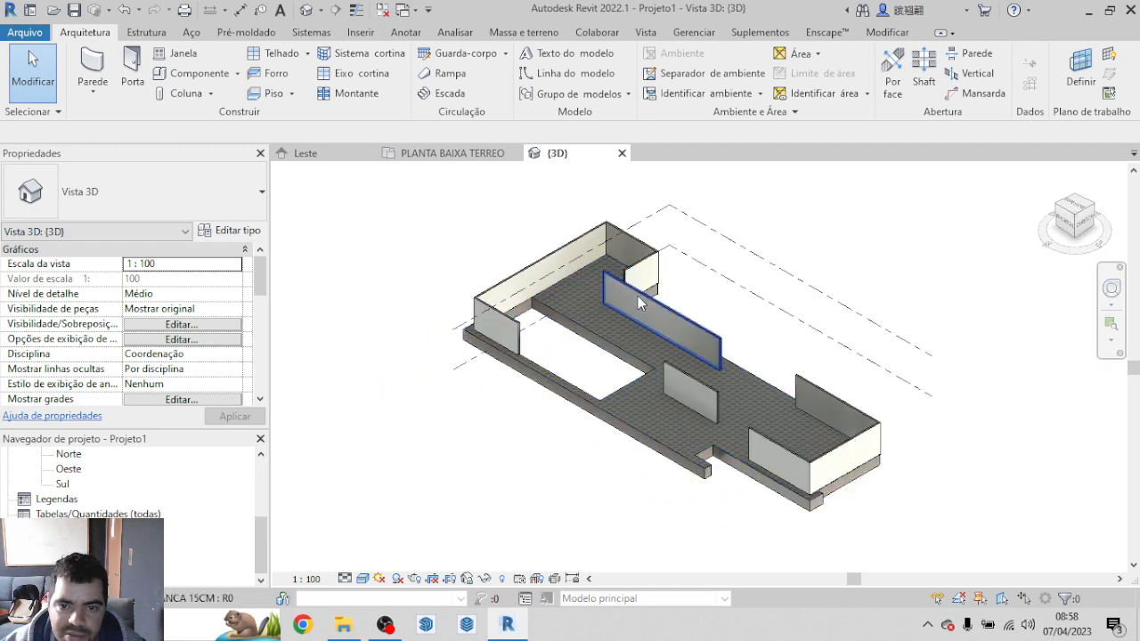